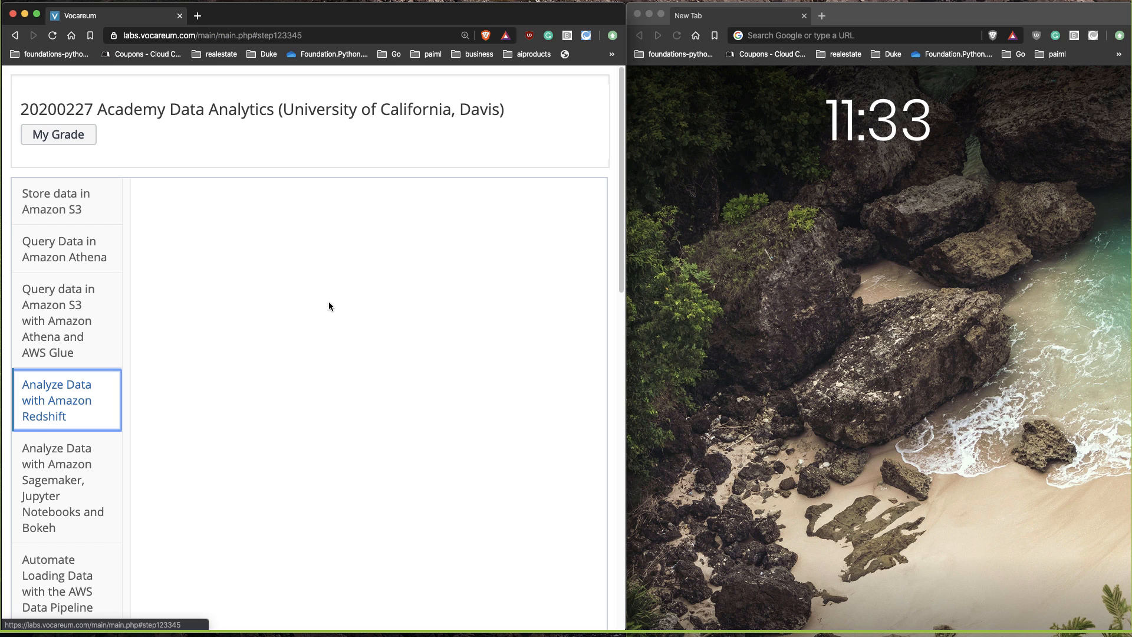
Open the work area of the Analyze Data with Amazon Redshift activity
scroll(295, 338, "down", 6)
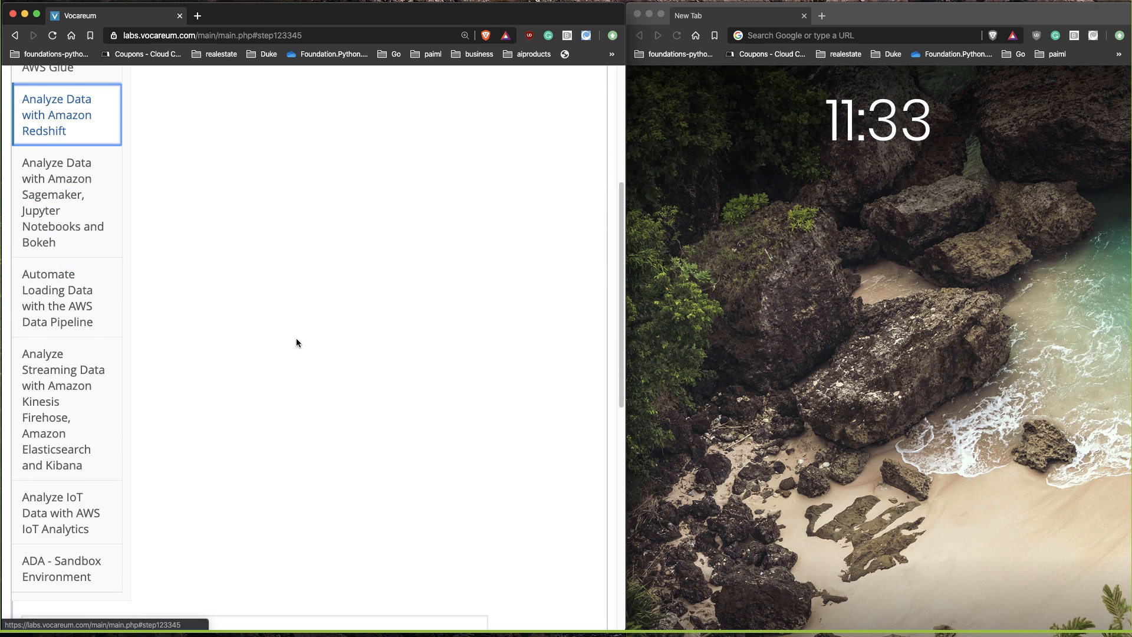
scroll(296, 342, "down", 4)
scroll(298, 332, "down", 3)
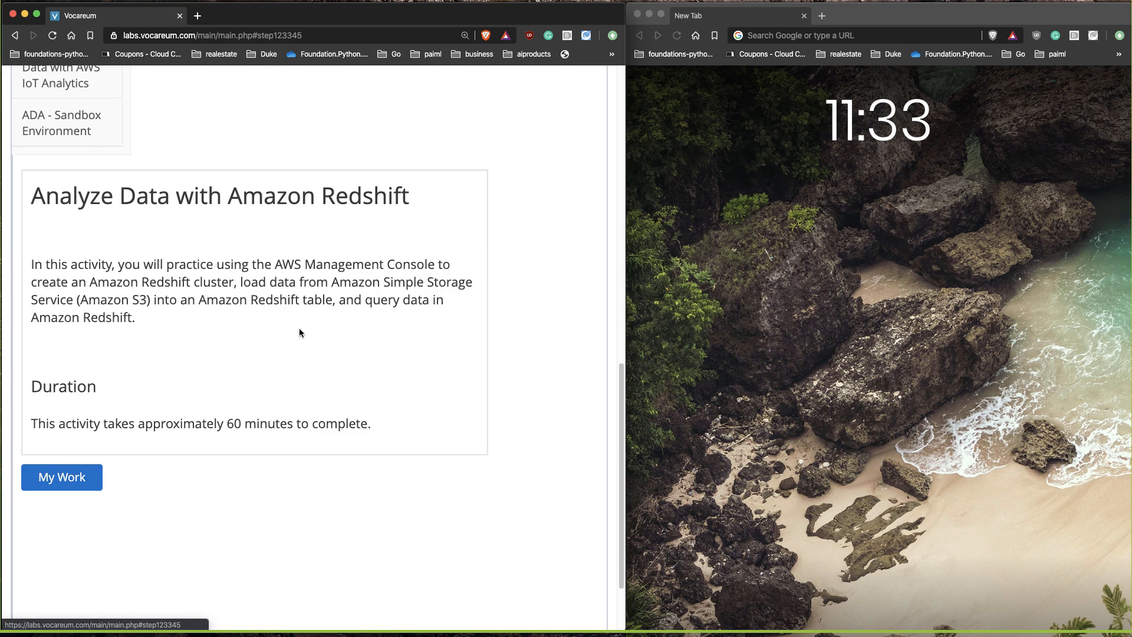
left_click(62, 388)
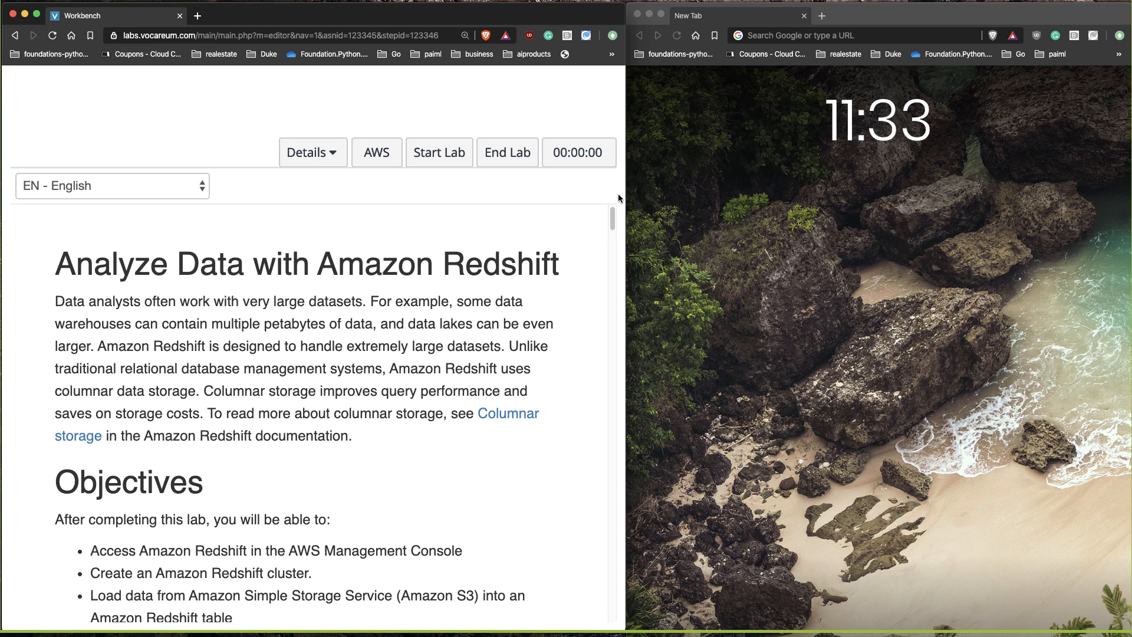
Read the lab's introduction, its objectives and the instructions for accessing the AWS Management Console
scroll(567, 363, "down", 1)
scroll(571, 361, "down", 1)
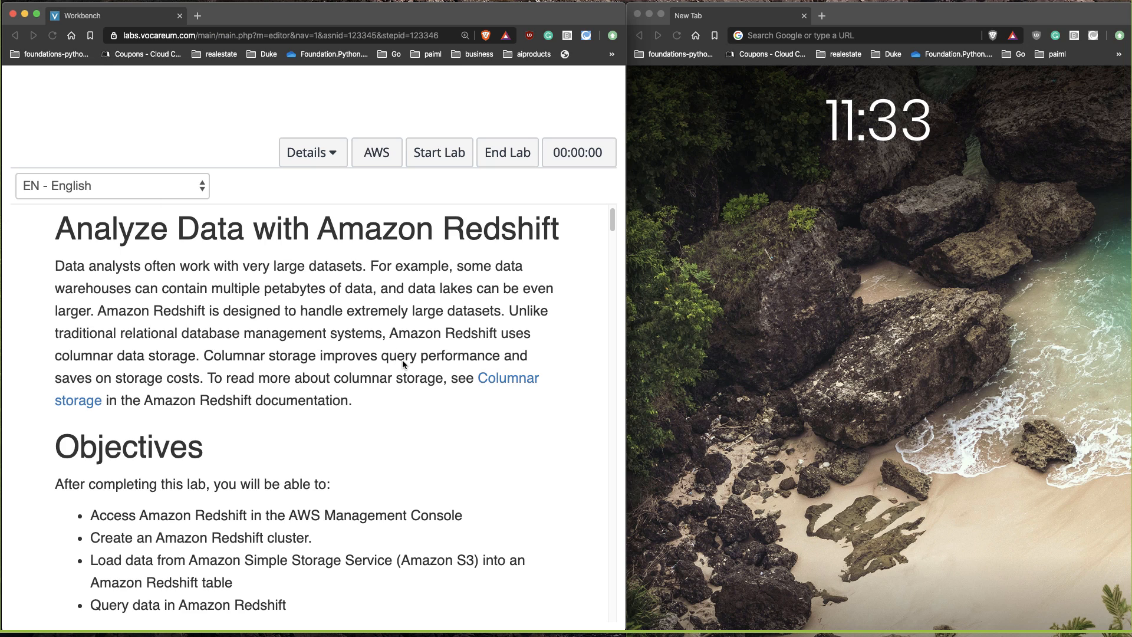
left_click(252, 306)
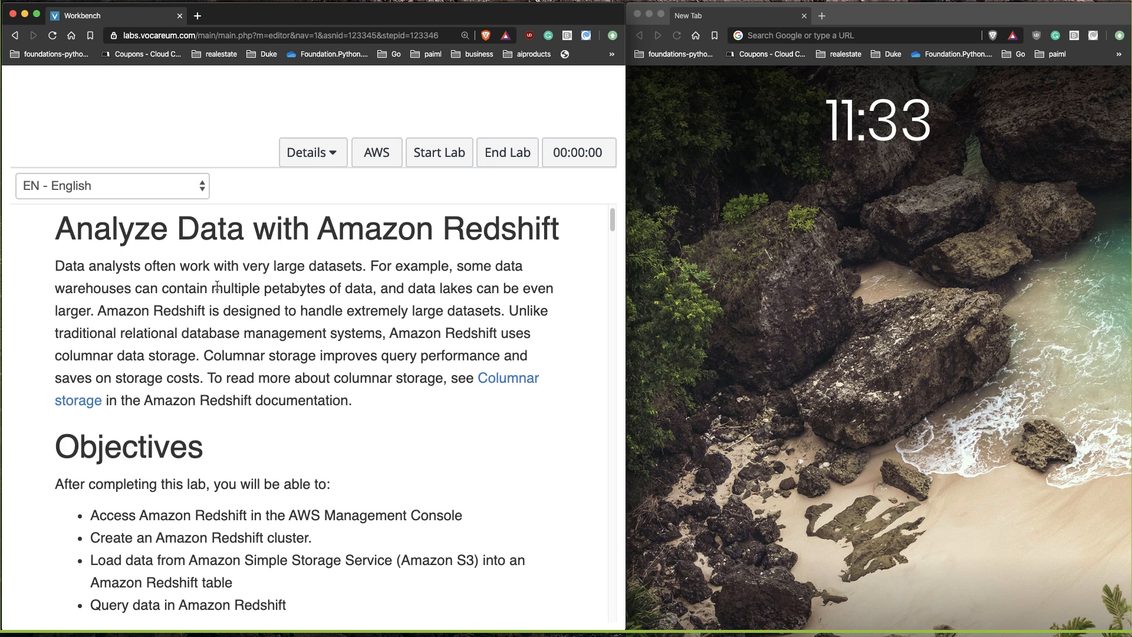
left_click_drag(211, 288, 380, 290)
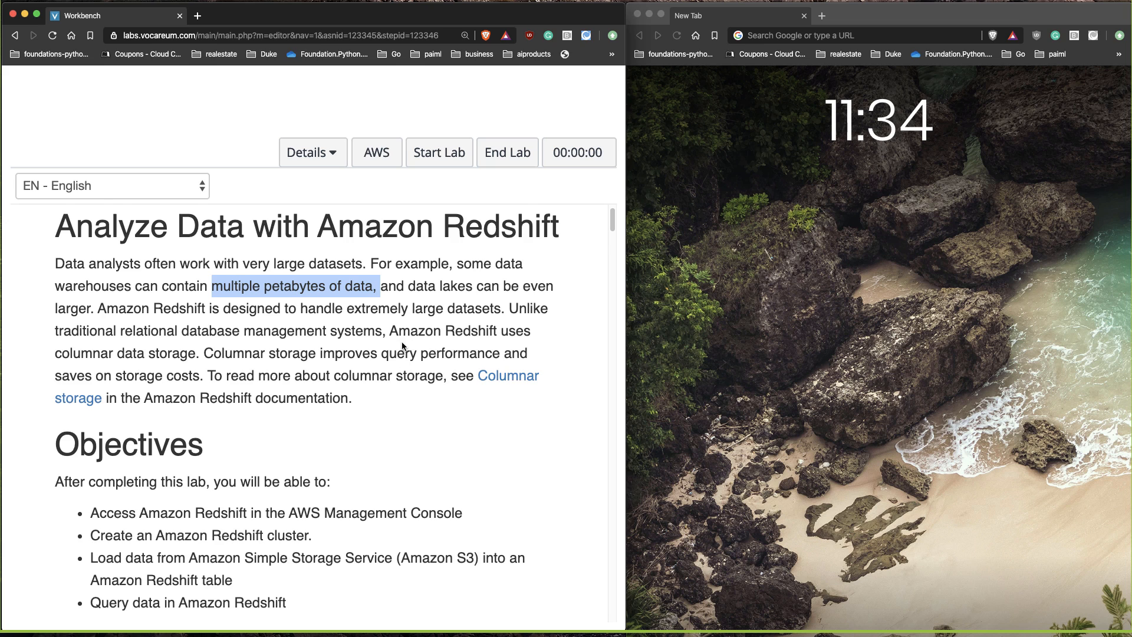
scroll(403, 345, "down", 1)
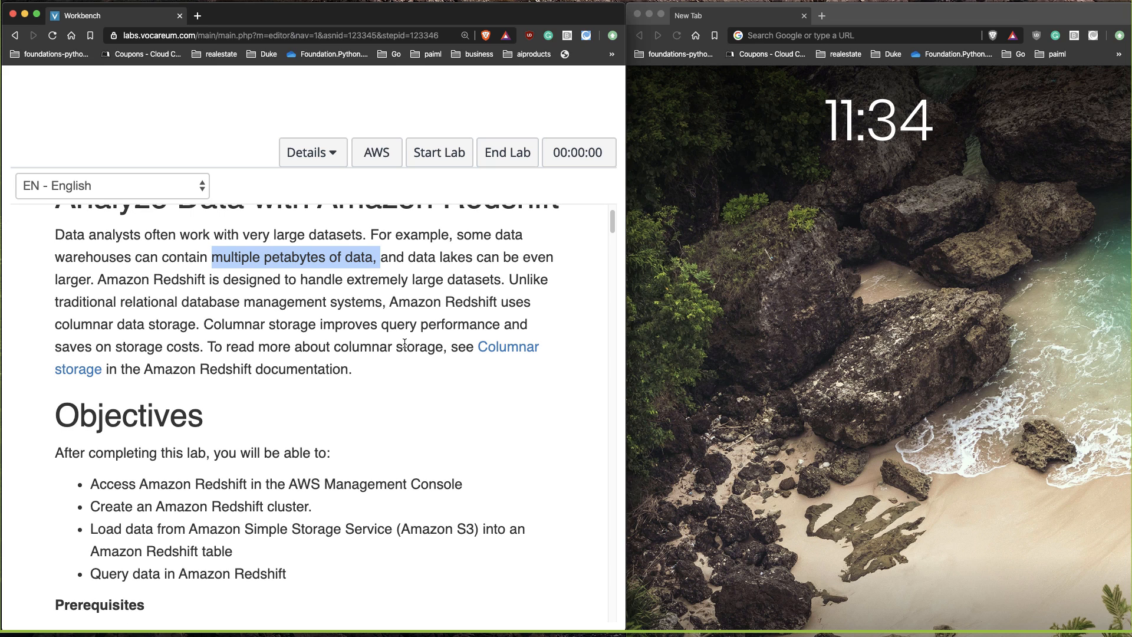
scroll(407, 344, "down", 3)
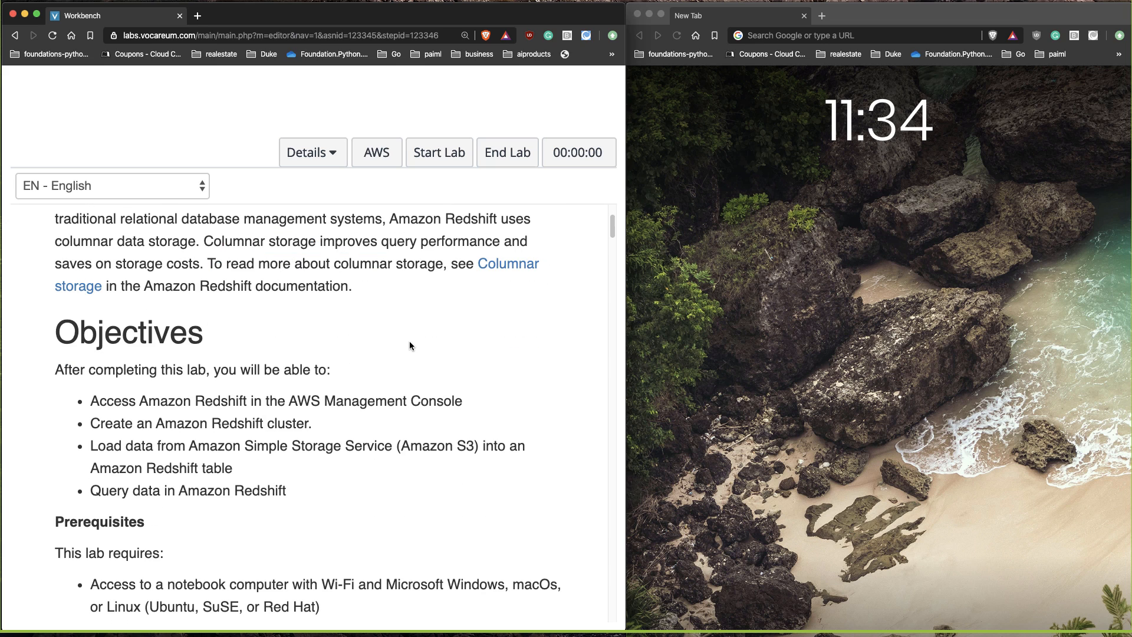
scroll(411, 346, "down", 1)
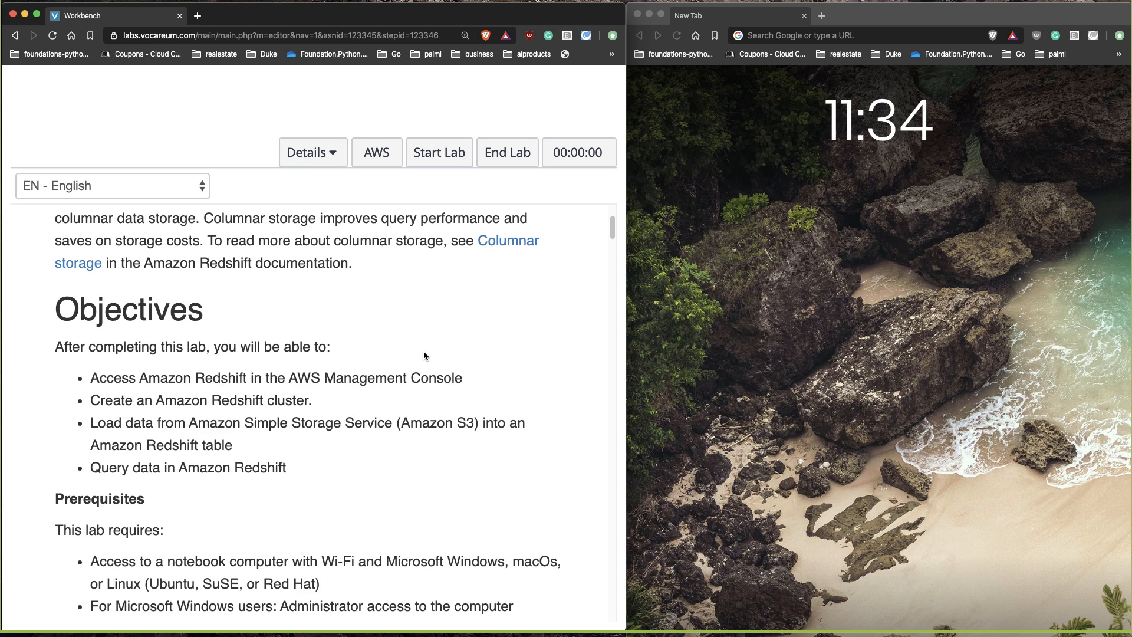
scroll(424, 355, "down", 1)
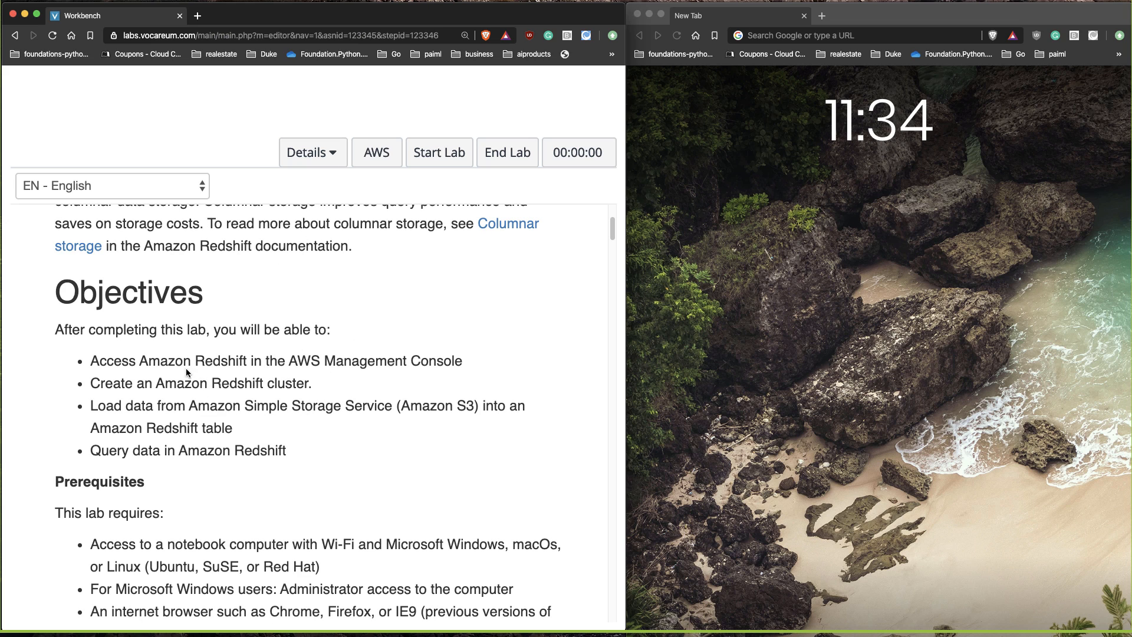
left_click_drag(90, 360, 461, 360)
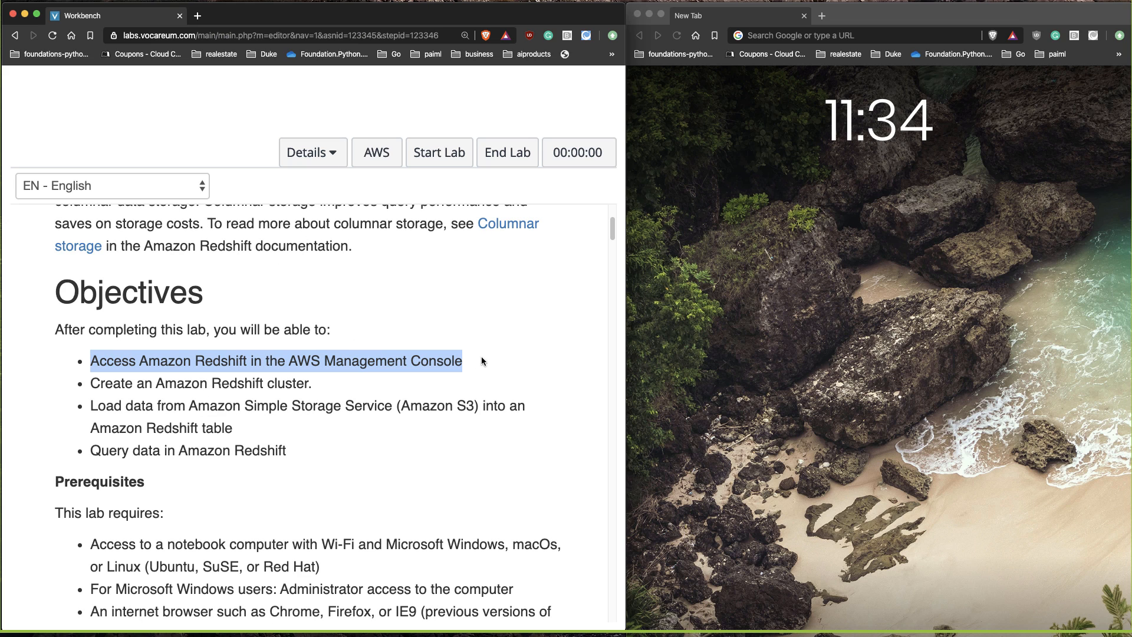
left_click_drag(310, 384, 68, 383)
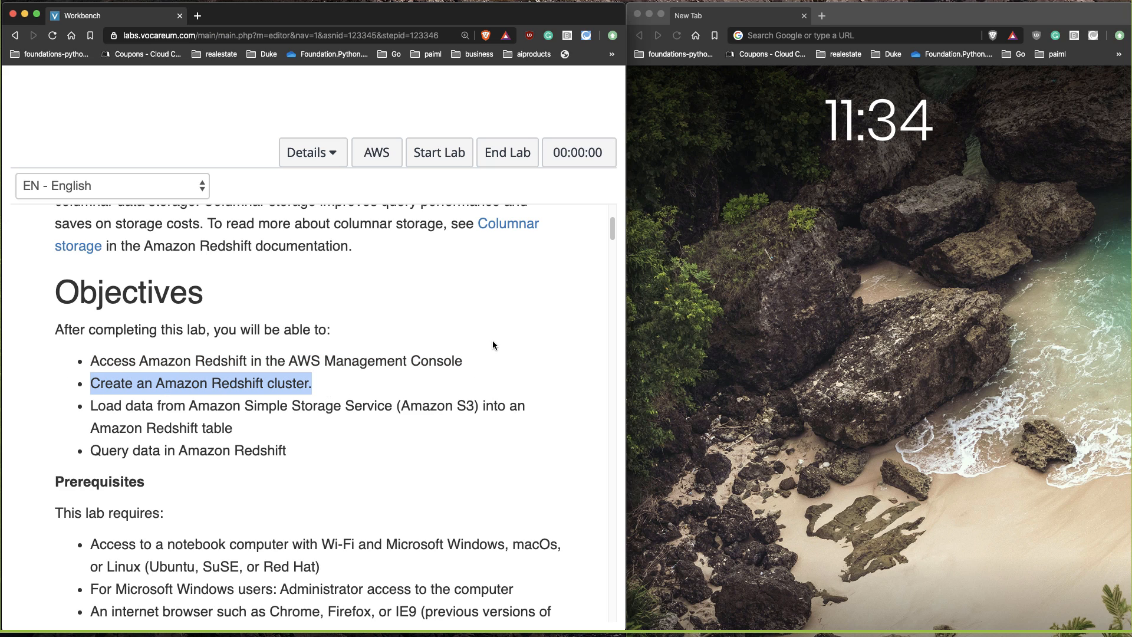
left_click_drag(86, 407, 567, 407)
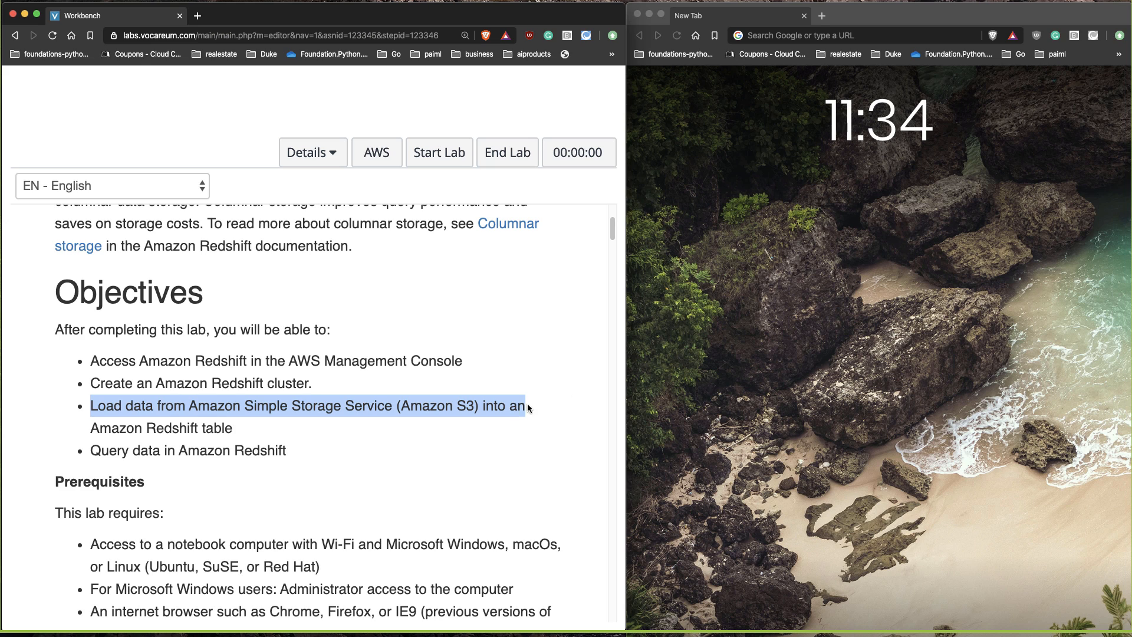
left_click_drag(304, 449, 23, 445)
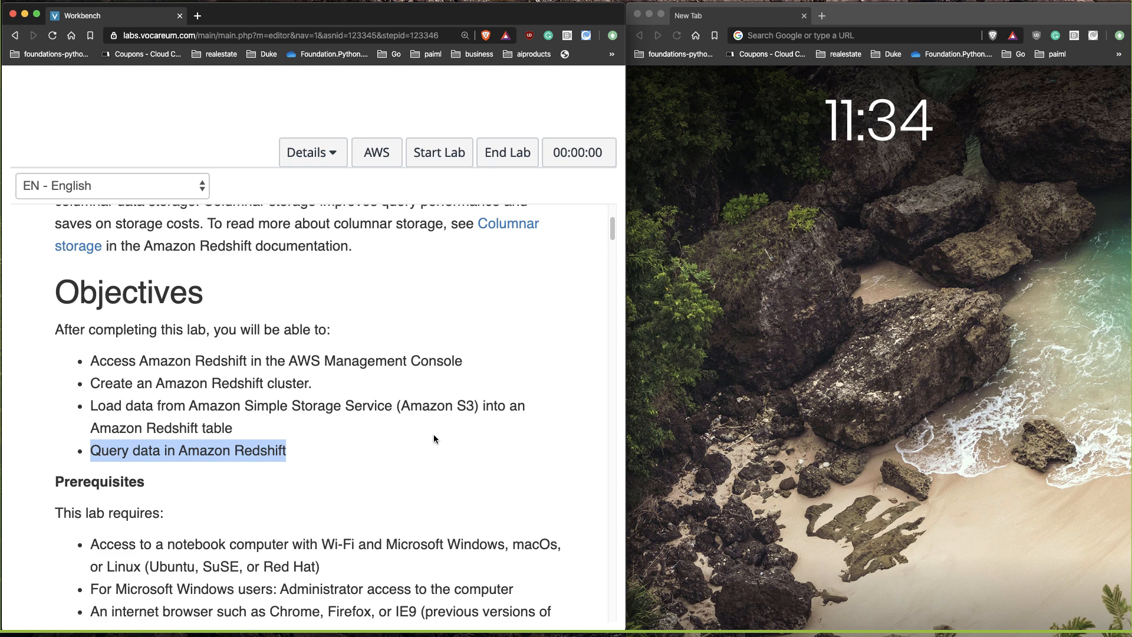
scroll(433, 433, "down", 5)
scroll(435, 438, "down", 7)
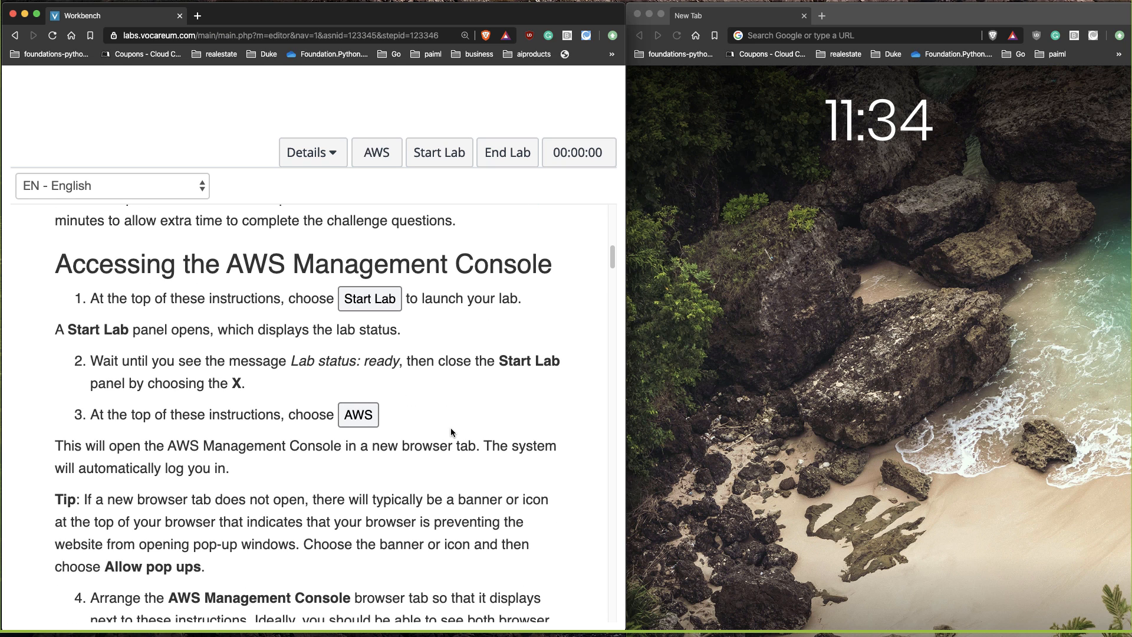
Start the lab session and, once its status is ready, open the AWS Management Console in the second browser window beside the instructions
left_click(438, 153)
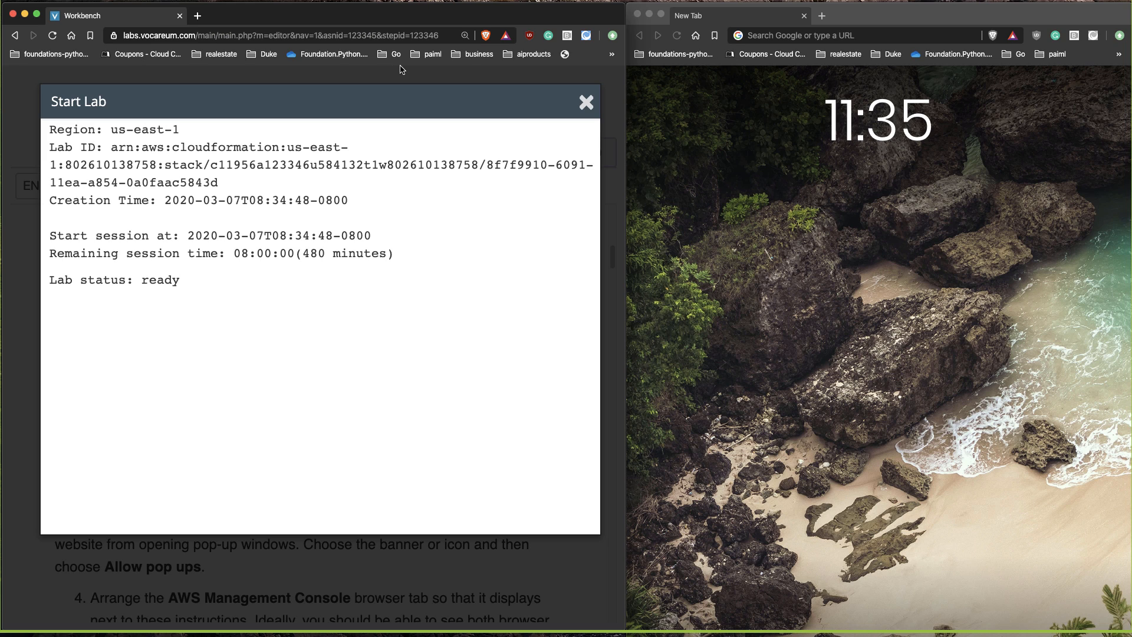
left_click(587, 102)
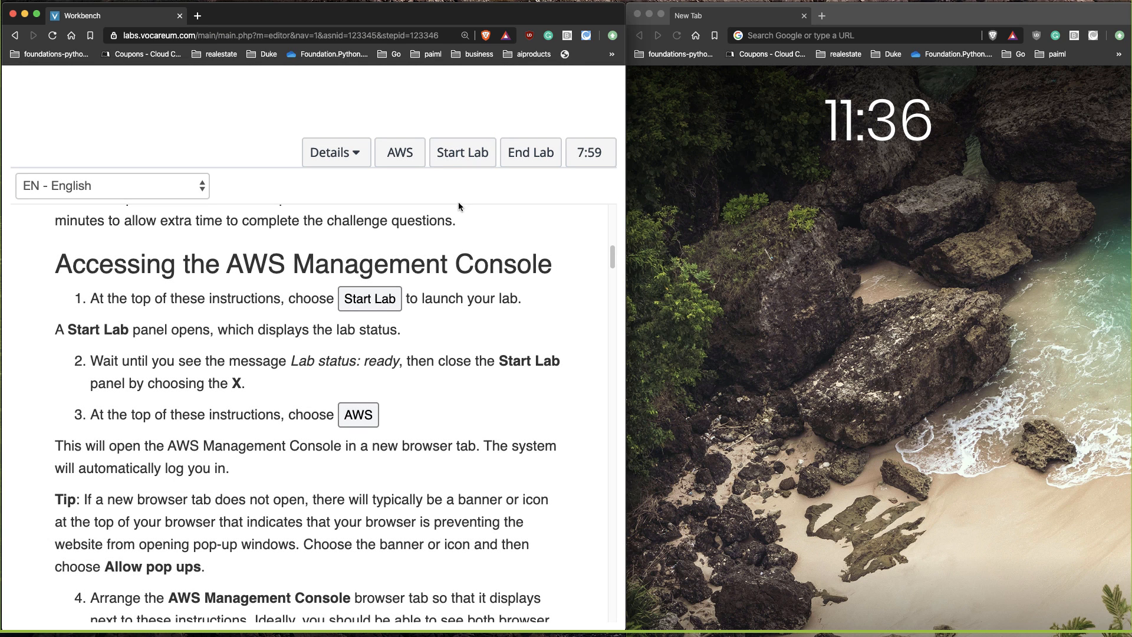
left_click(401, 153)
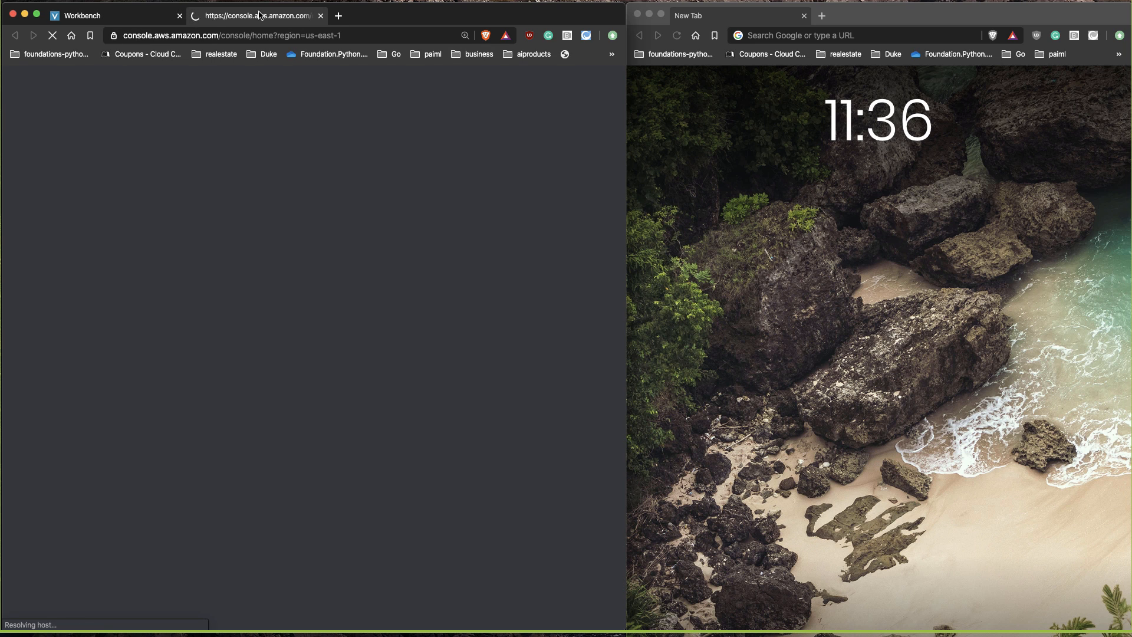
left_click_drag(259, 15, 837, 37)
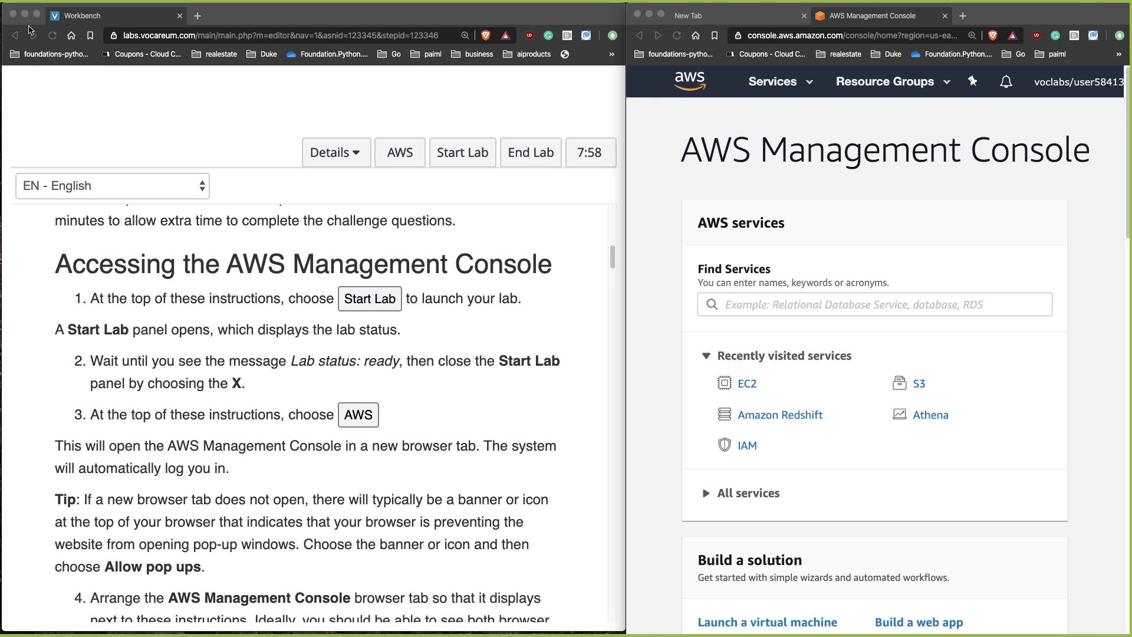
Read the scenario summary, the environment diagram and the Task 1 instructions for reviewing the IAM role
left_click(168, 129)
scroll(281, 230, "down", 4)
scroll(381, 332, "down", 5)
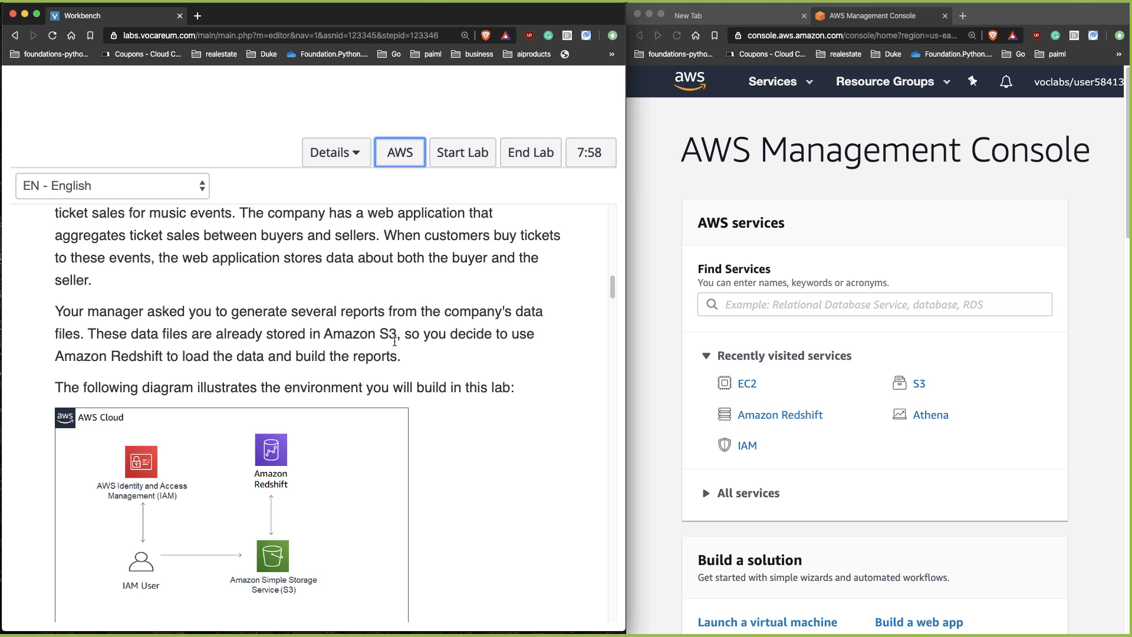
scroll(394, 341, "up", 3)
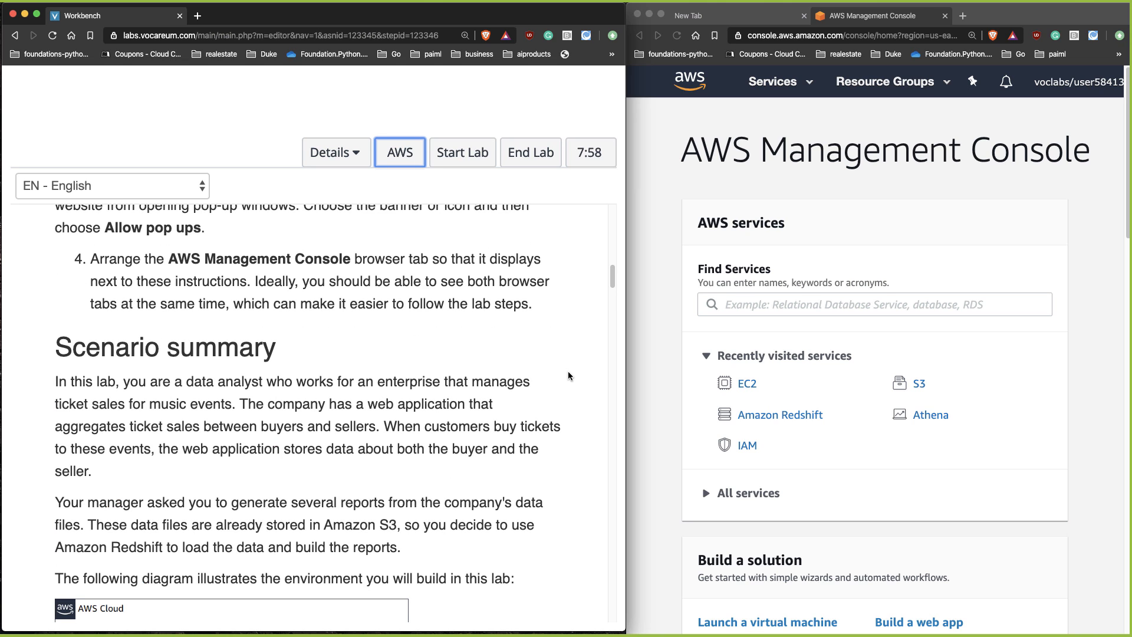
scroll(569, 372, "down", 1)
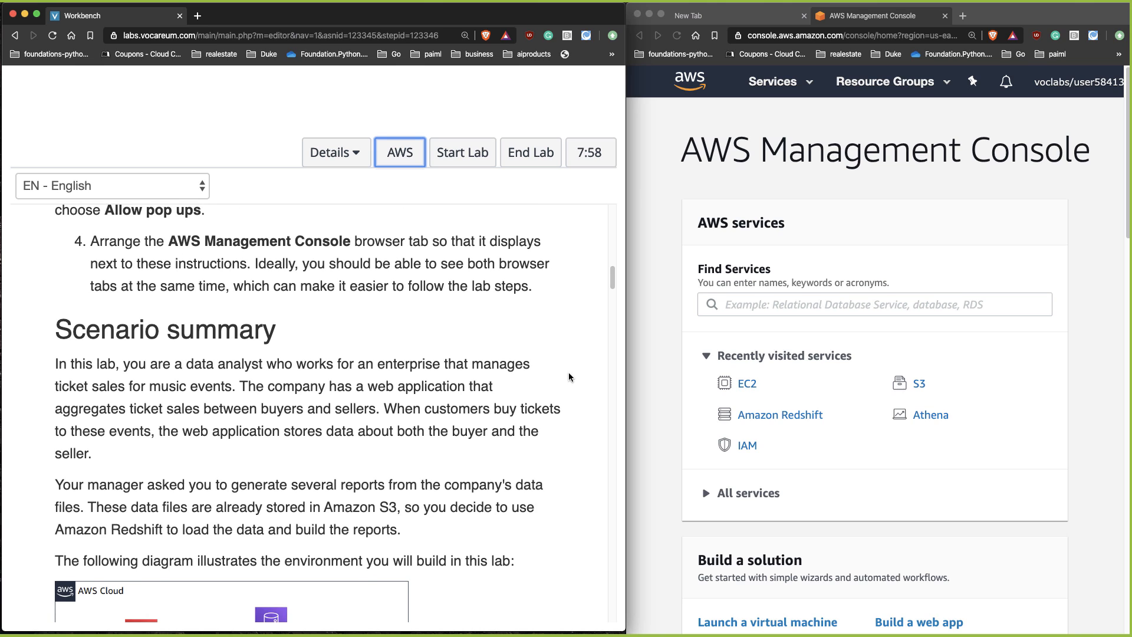
left_click_drag(221, 369, 377, 399)
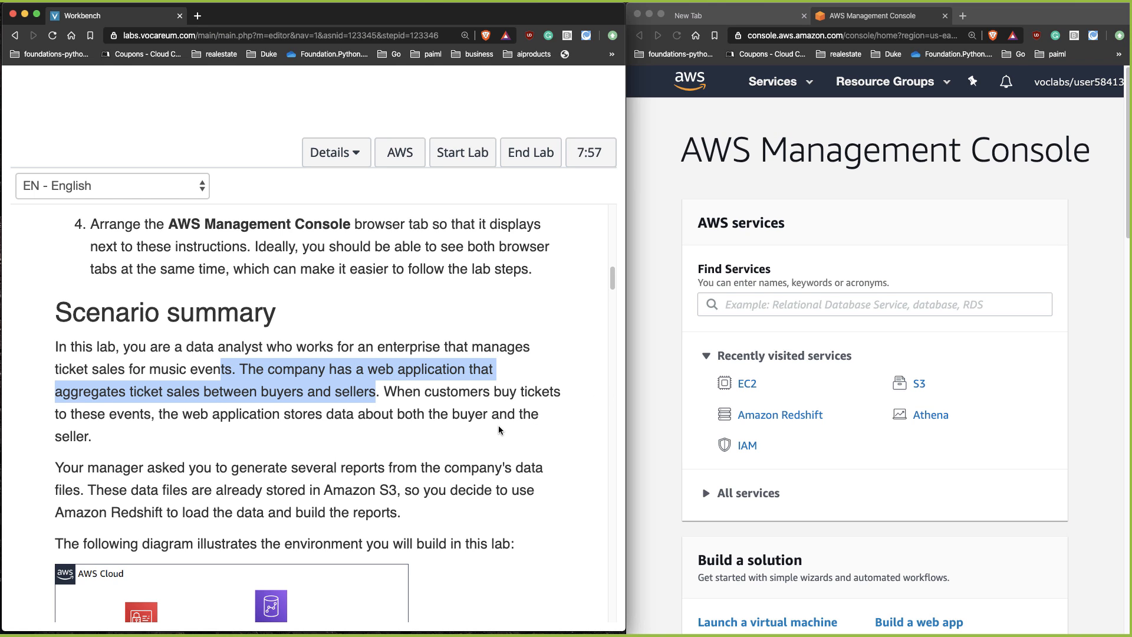
scroll(498, 425, "down", 1)
scroll(501, 423, "down", 4)
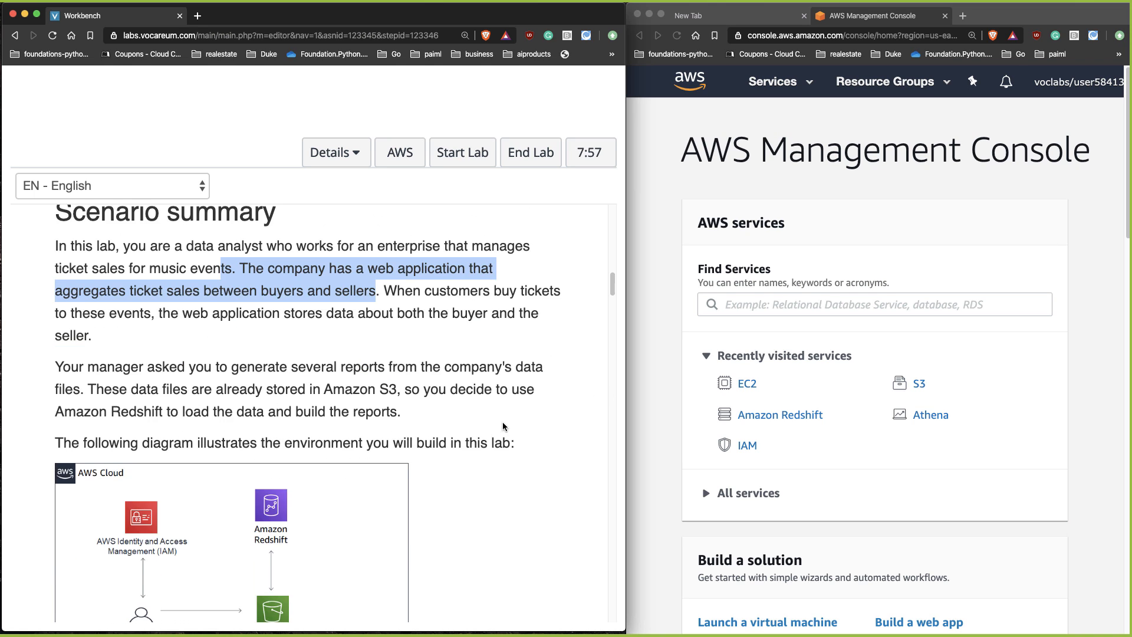
scroll(503, 422, "down", 3)
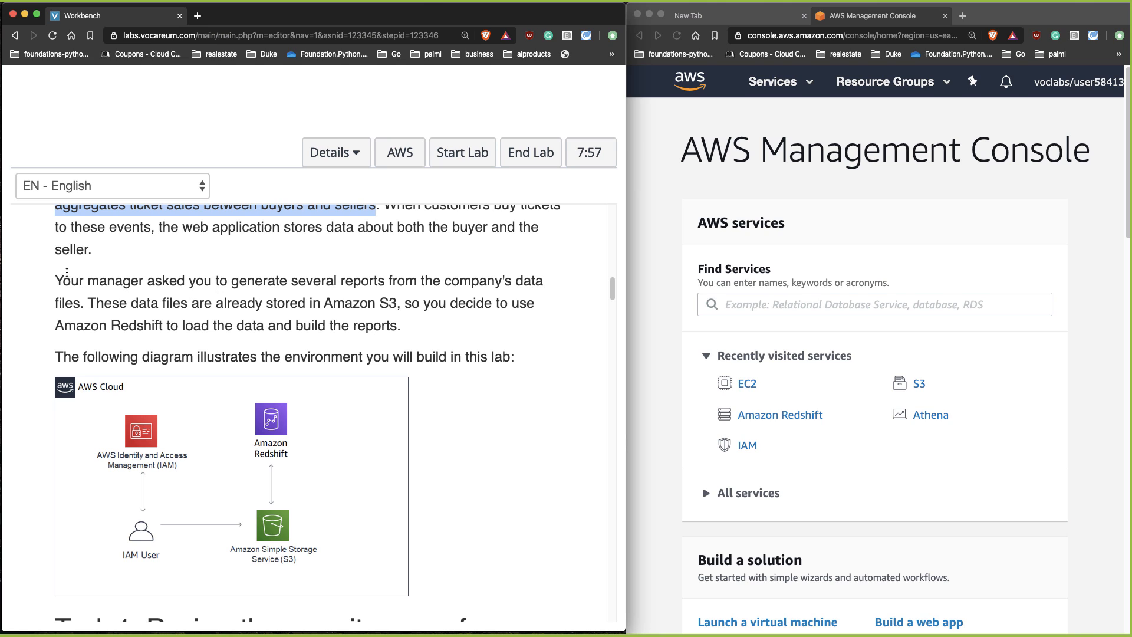
left_click_drag(55, 280, 346, 288)
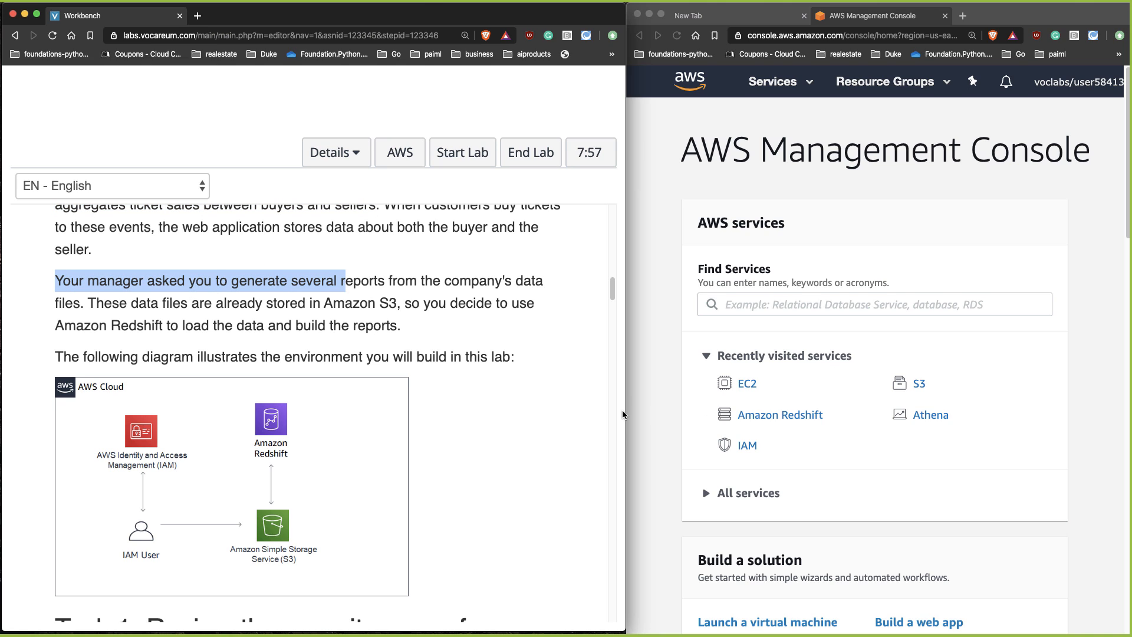
scroll(524, 421, "down", 1)
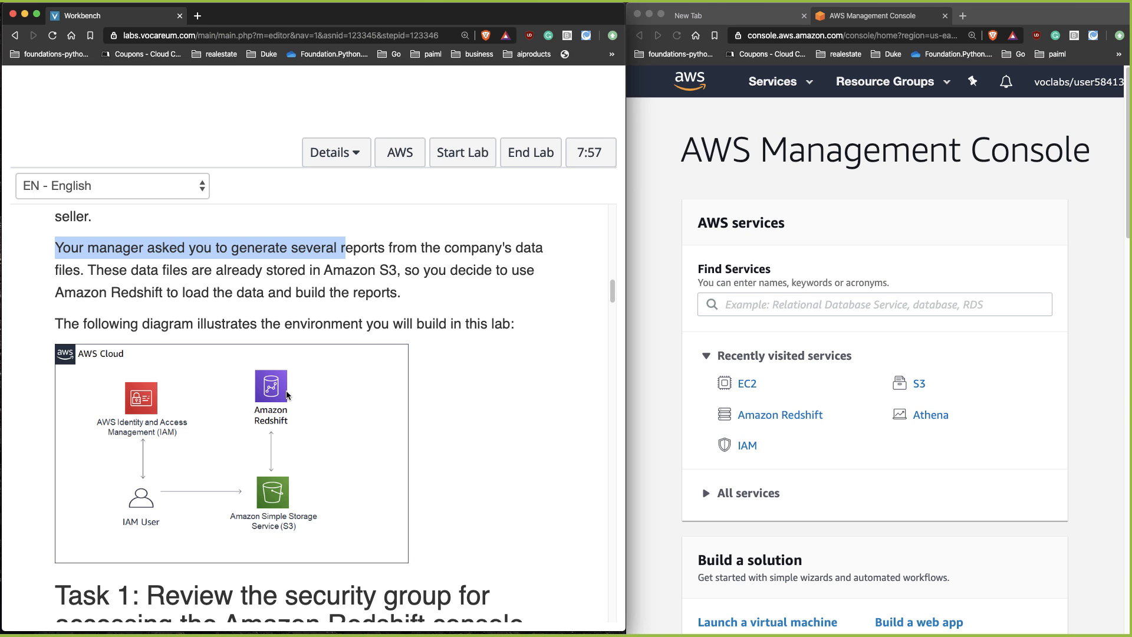
scroll(466, 373, "down", 5)
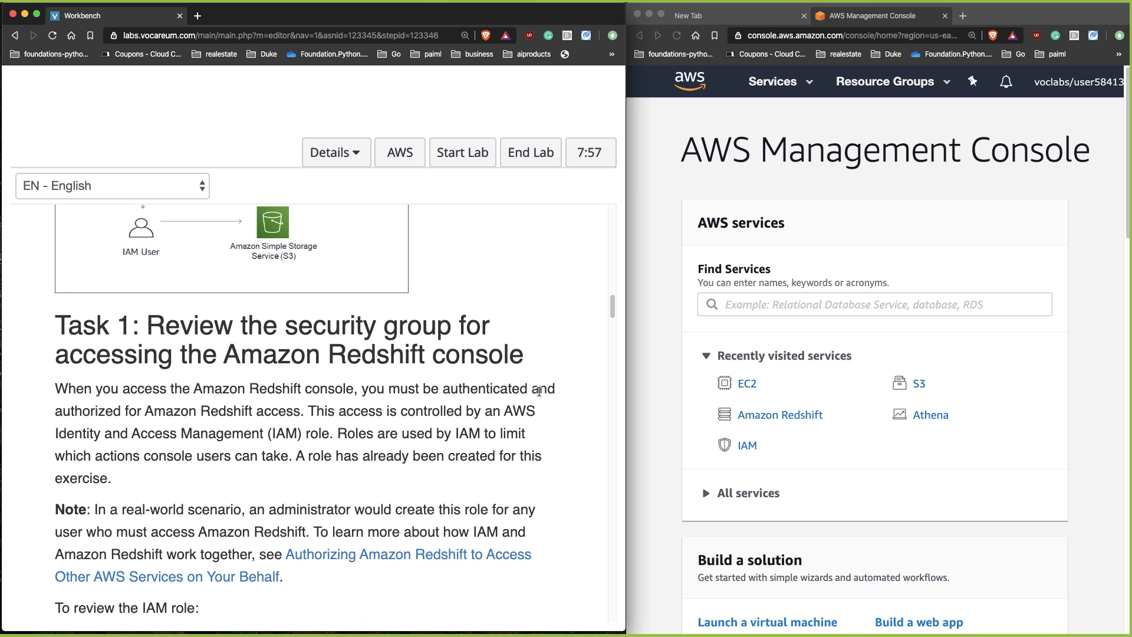
scroll(539, 391, "down", 3)
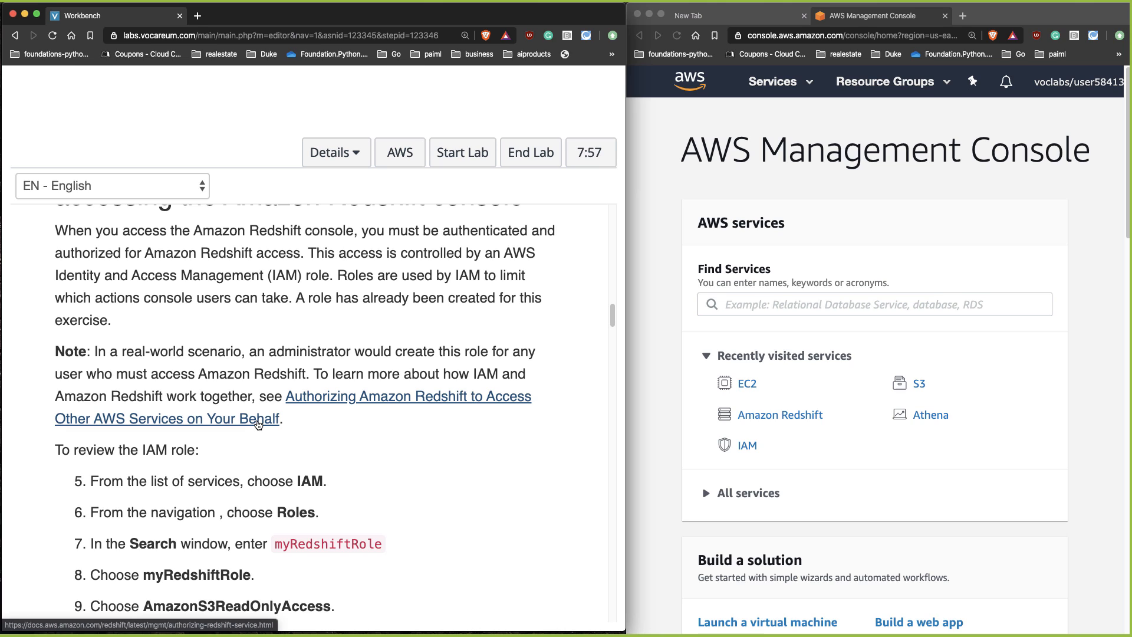
Open the IAM service in the AWS console and show its list of roles
left_click(848, 452)
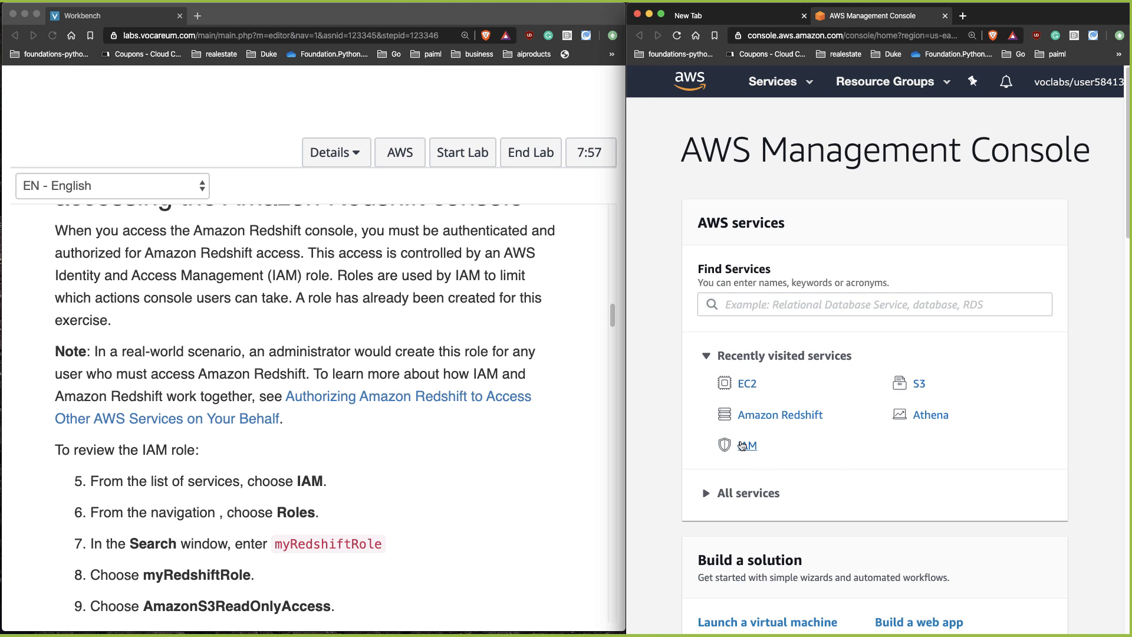
left_click(747, 445)
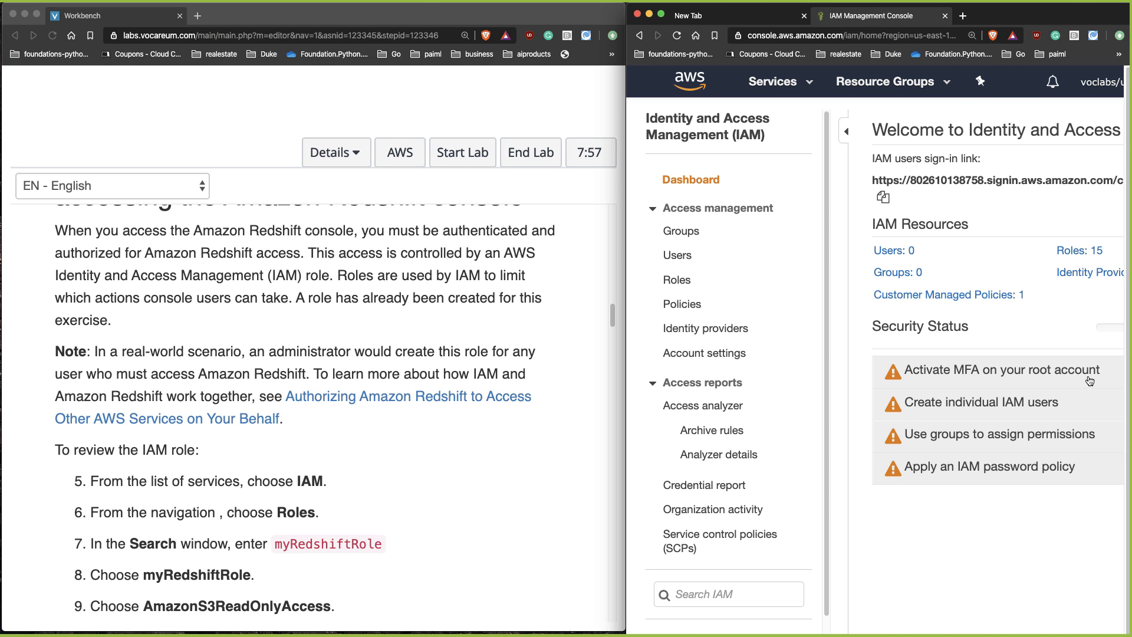
left_click(670, 280)
scroll(994, 352, "down", 5)
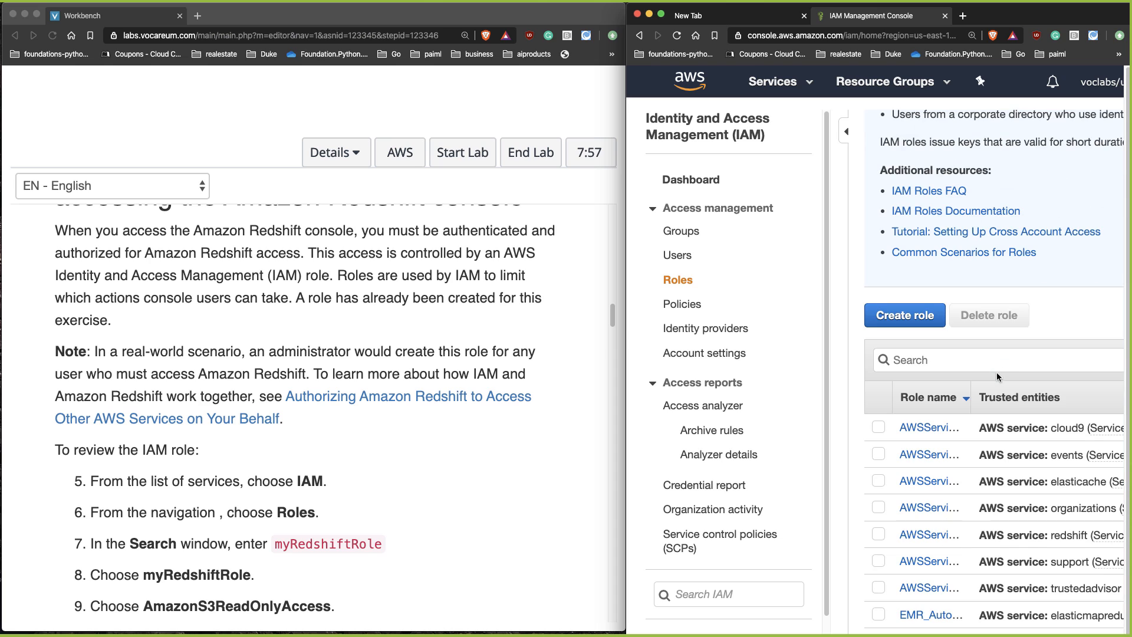
Search the roles for myRedshiftRole, using the name copied from the lab instructions, and open that role's summary
left_click(964, 359)
left_click(347, 563)
left_click_drag(275, 544, 384, 542)
double_click(382, 542)
key("super+c")
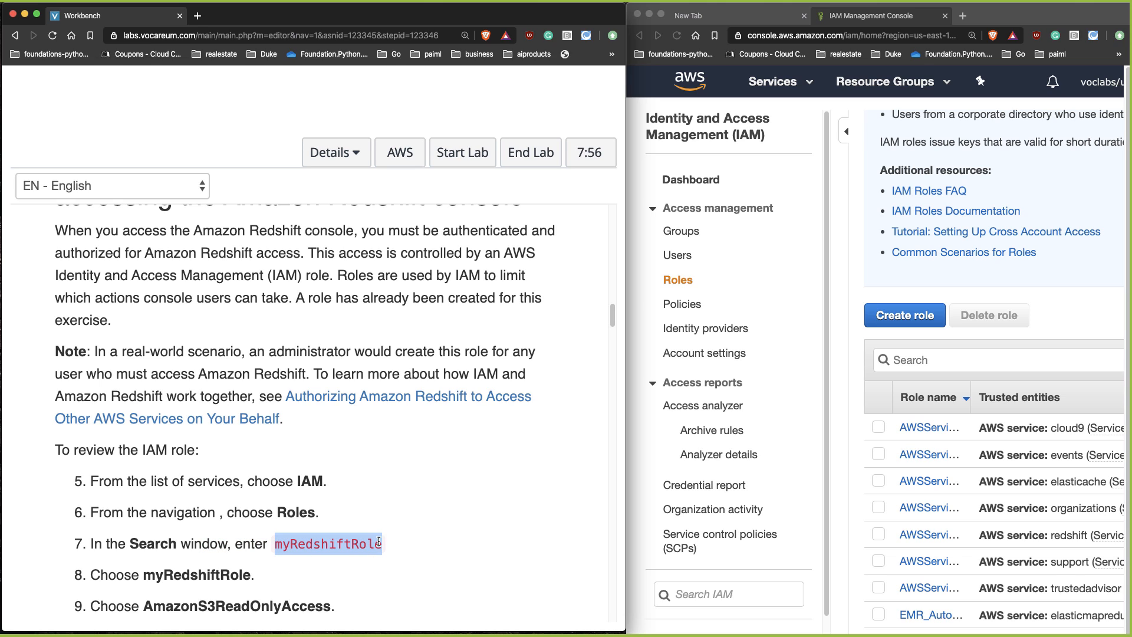
left_click(984, 366)
key("super+v")
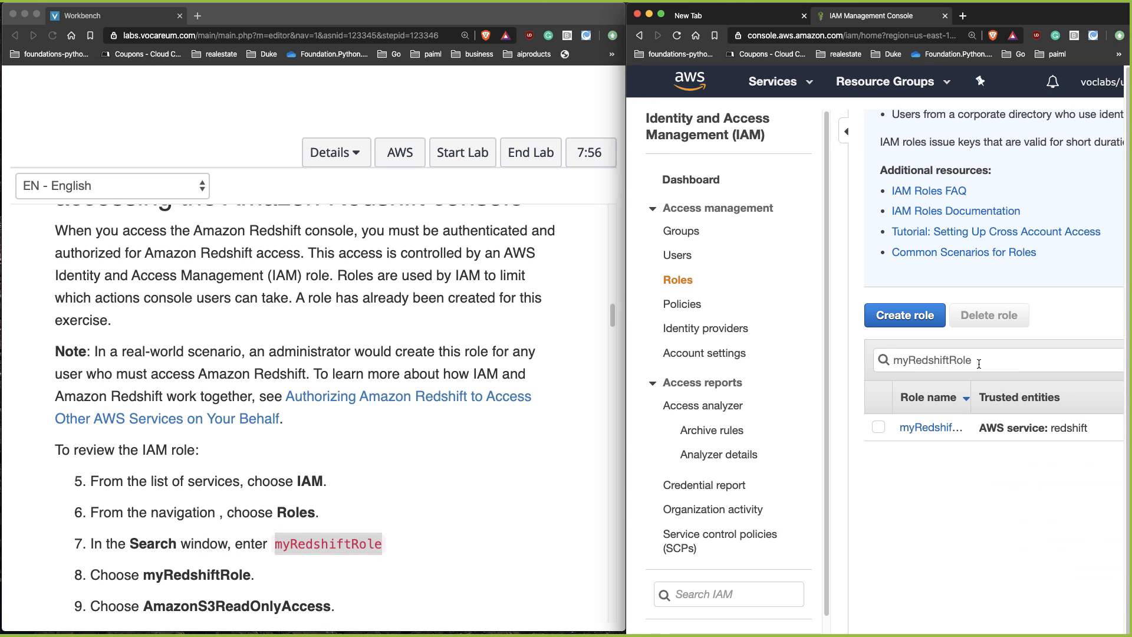
left_click(918, 429)
scroll(943, 472, "down", 1)
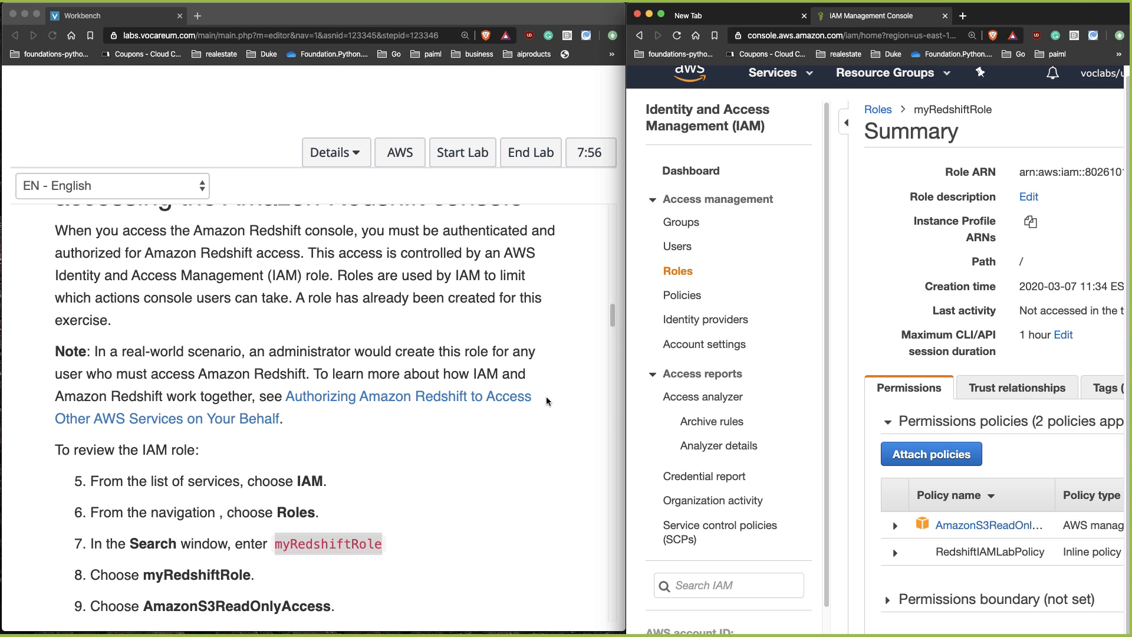
Read the rest of Task 1 and the Task 2 instructions on Redshift infrastructure and creating a cluster
scroll(549, 400, "down", 4)
scroll(548, 399, "down", 3)
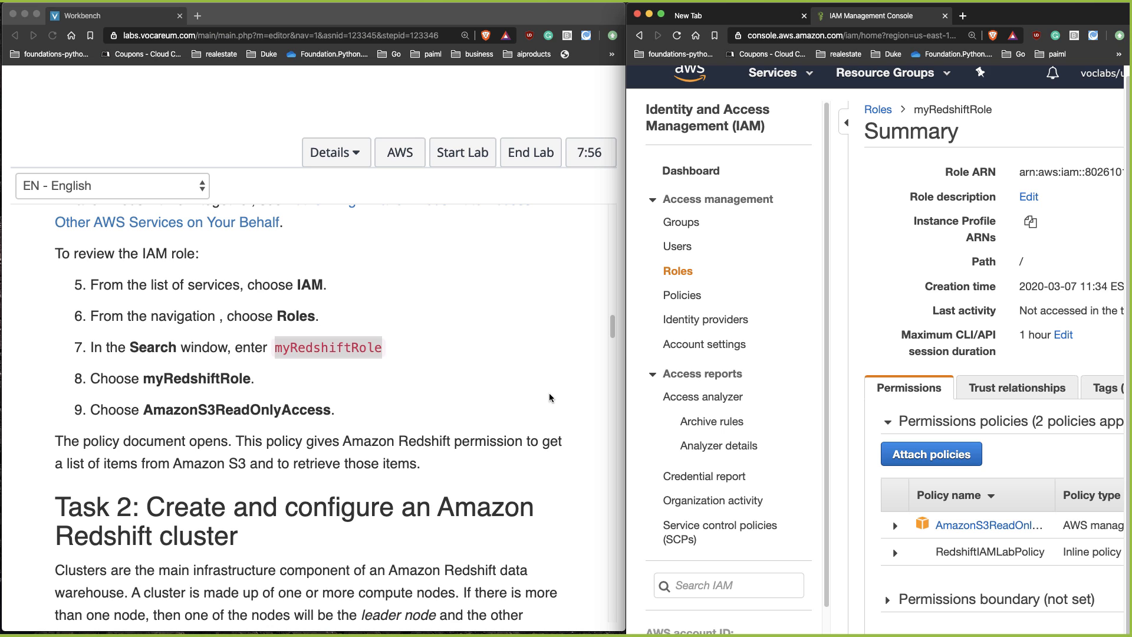
scroll(549, 397, "down", 12)
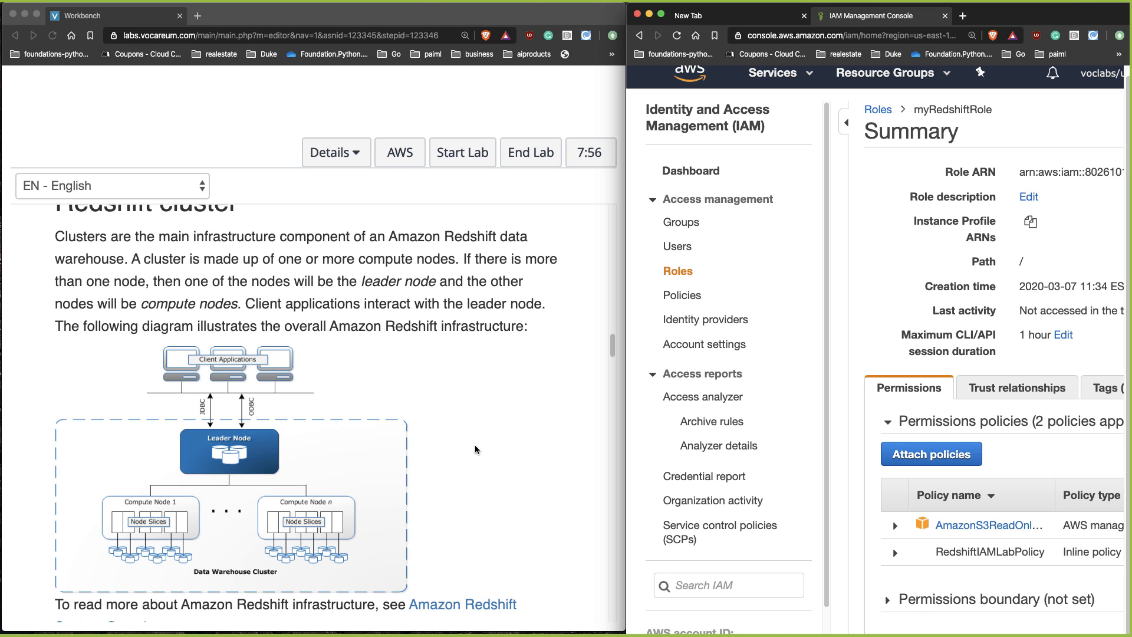
scroll(486, 451, "down", 3)
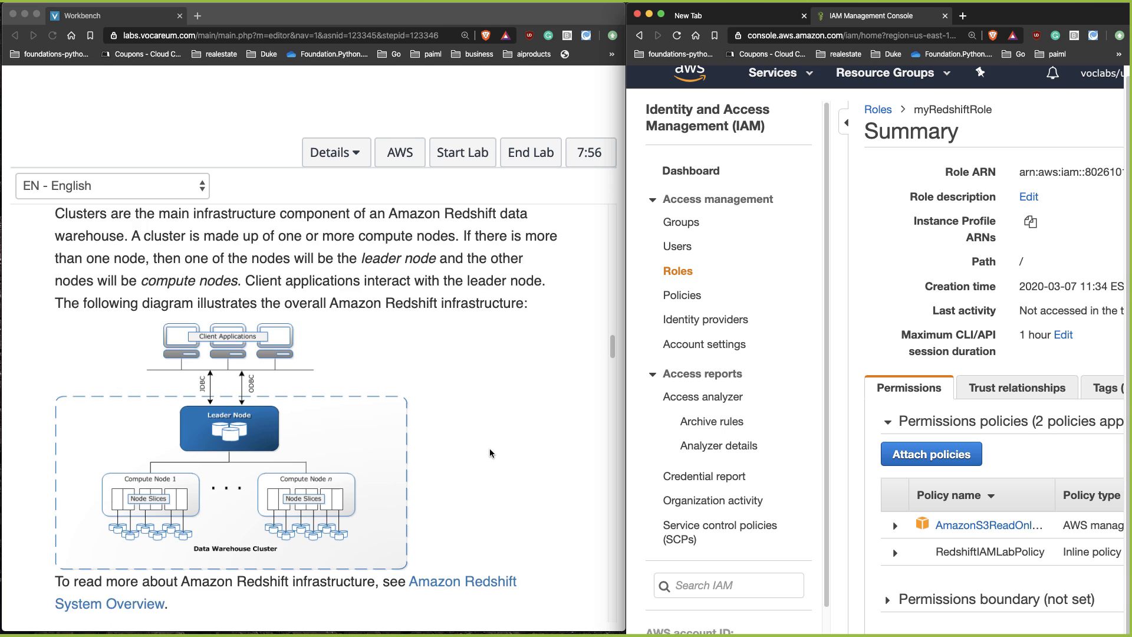
scroll(492, 456, "down", 5)
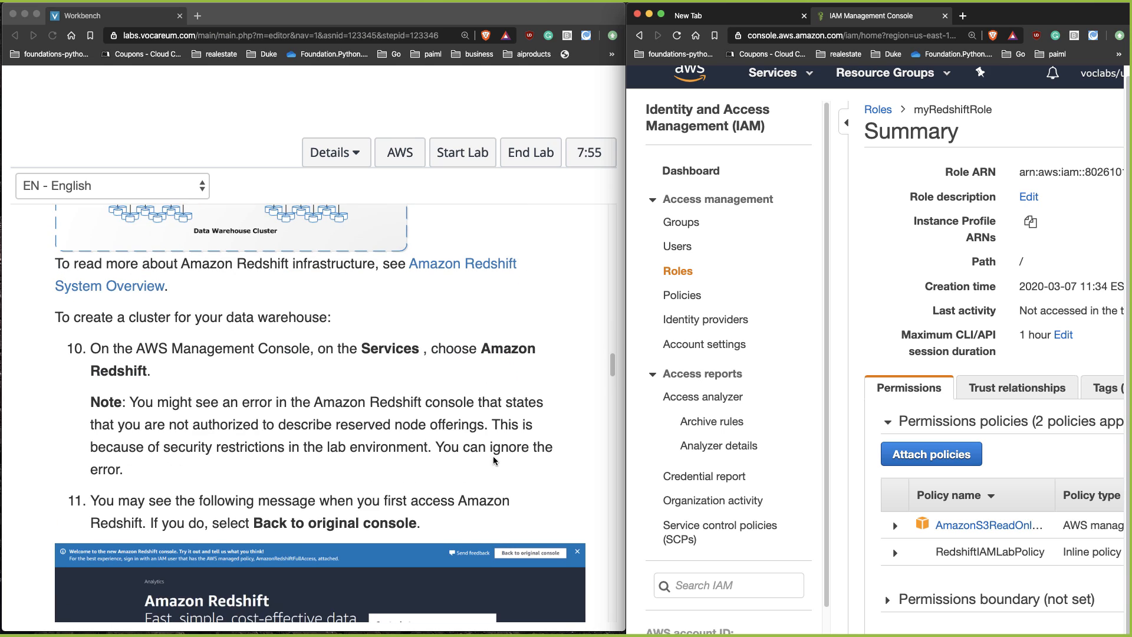
scroll(495, 458, "down", 2)
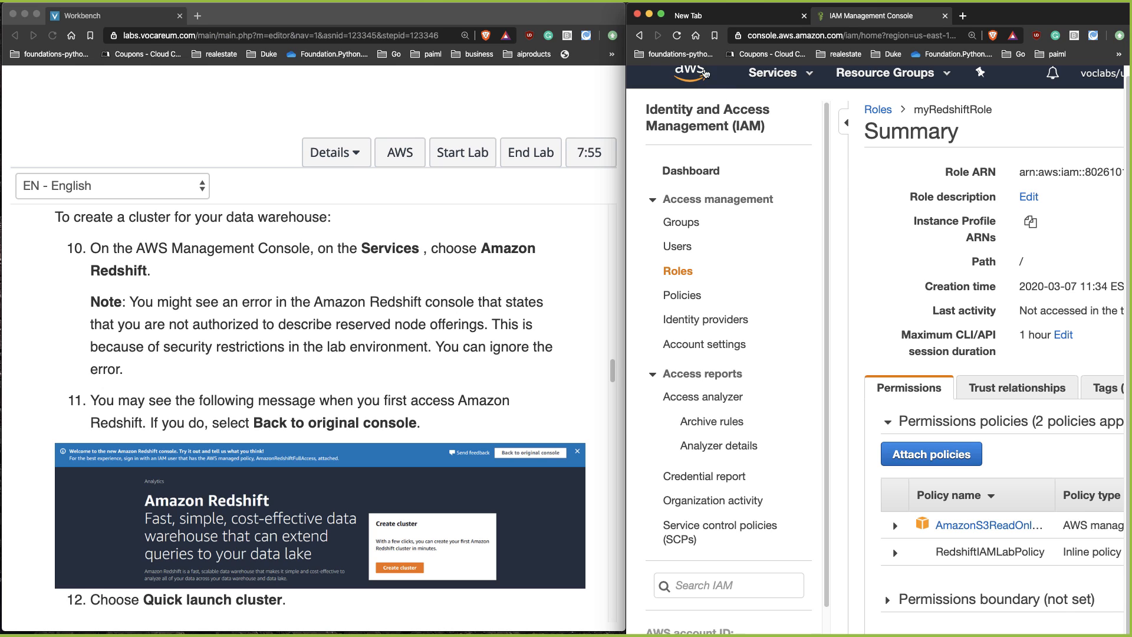
Return to the AWS Management Console home page and open the Amazon Redshift service
left_click(701, 71)
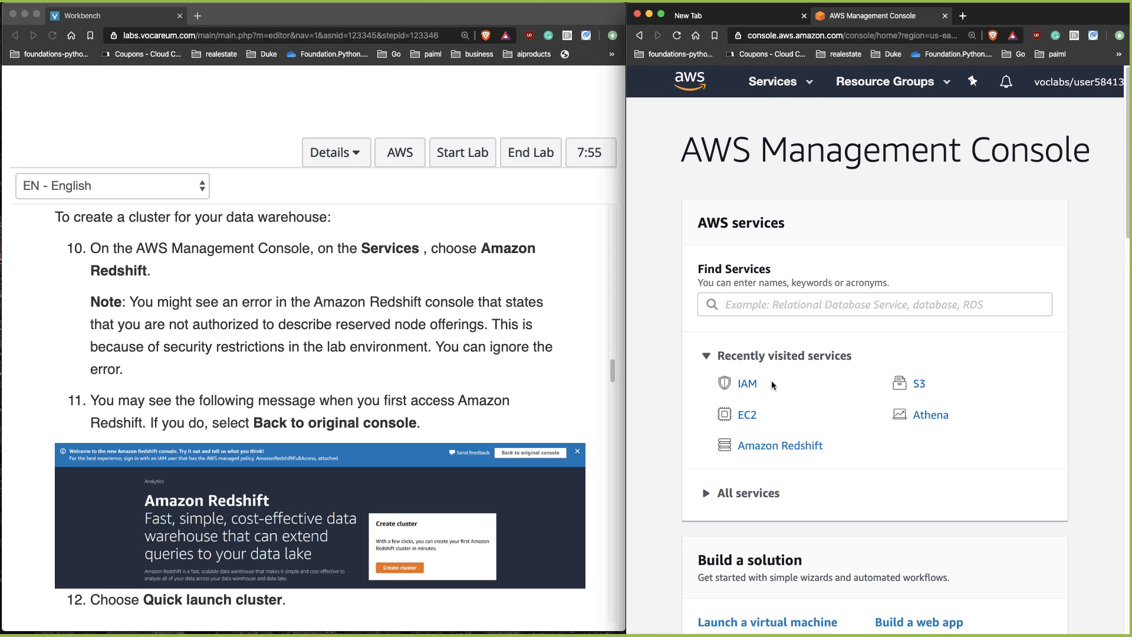
left_click(762, 443)
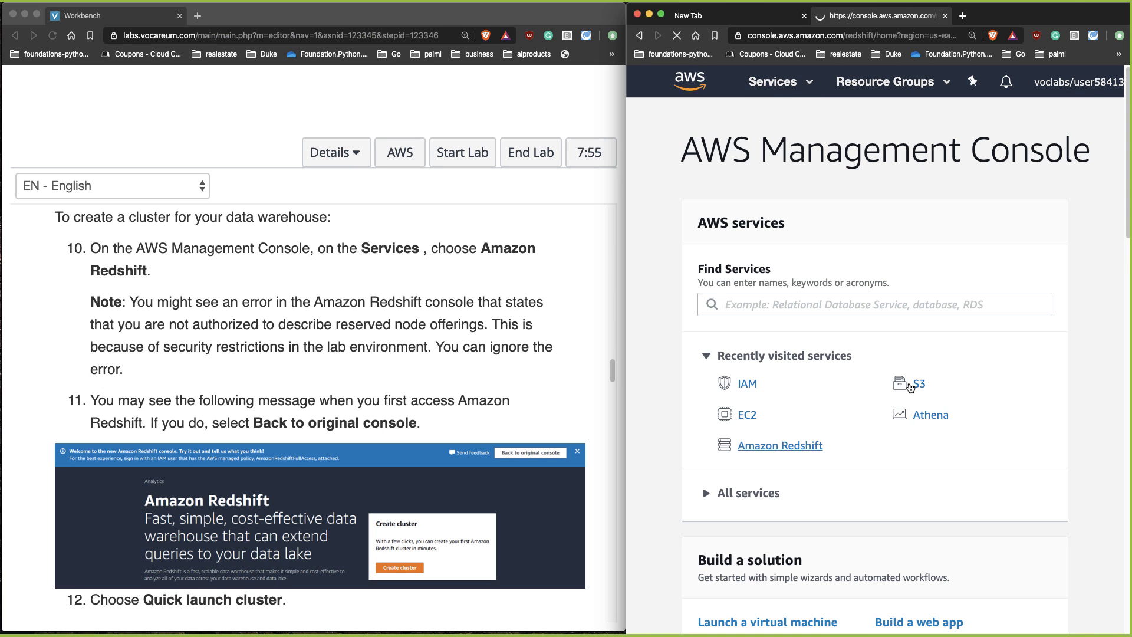
scroll(439, 383, "down", 3)
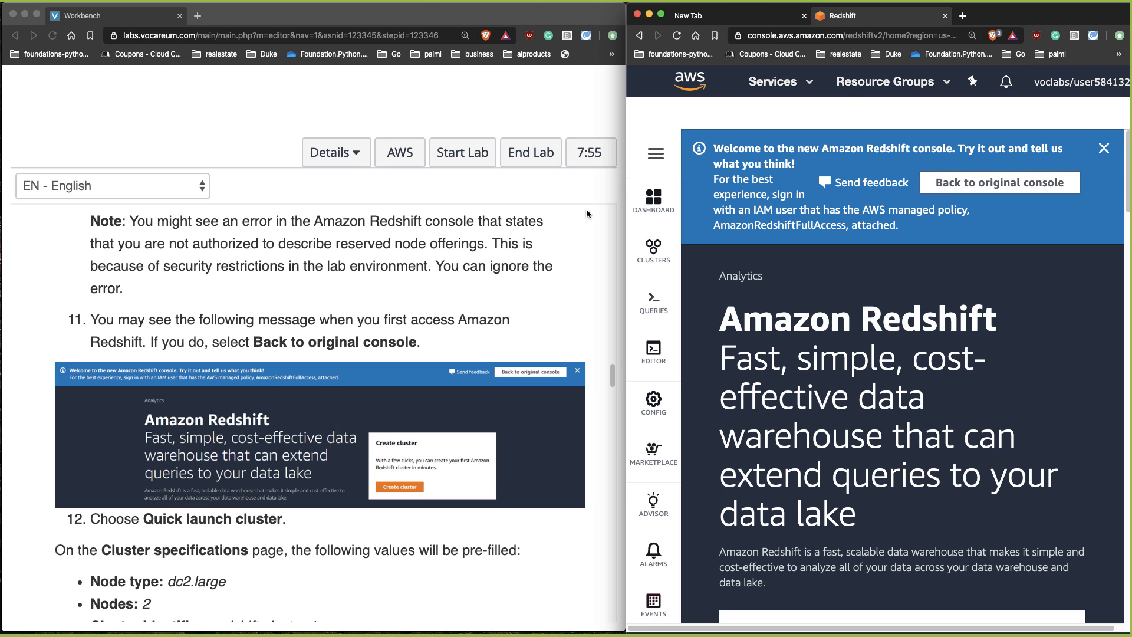
Widen the console window beside the lab instructions and dismiss the new Redshift console's welcome banner
left_click(593, 189)
left_click_drag(624, 194, 593, 166)
left_click(626, 167)
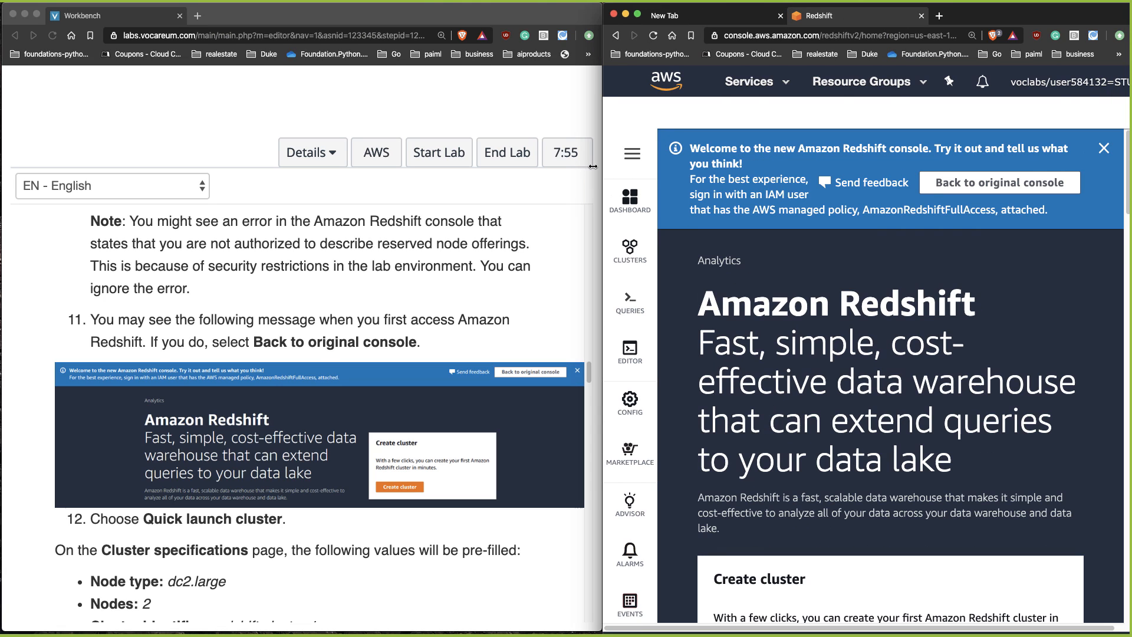
left_click(1103, 148)
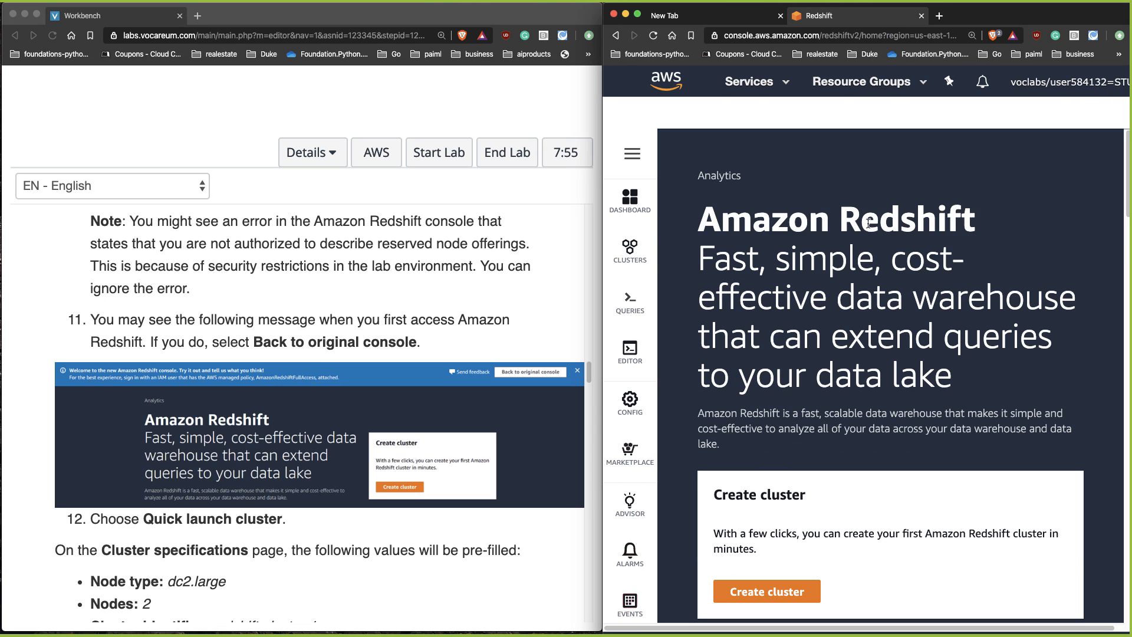
Start creating a Redshift cluster, compare the RA3 and DC2 node types, and choose dc2.large
scroll(820, 389, "down", 8)
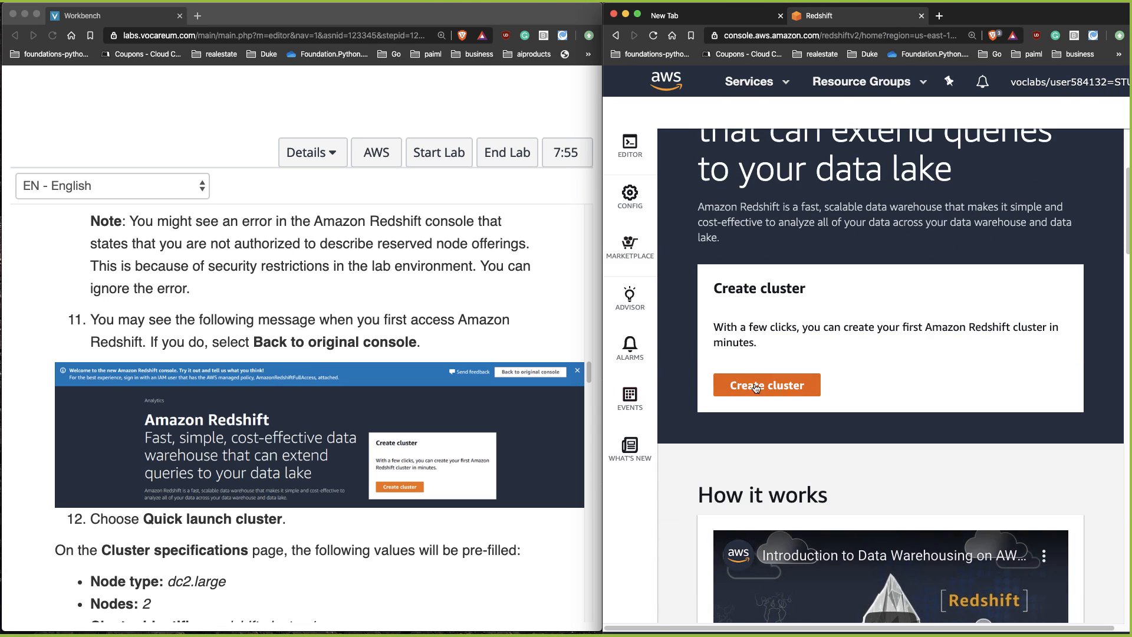
left_click(759, 387)
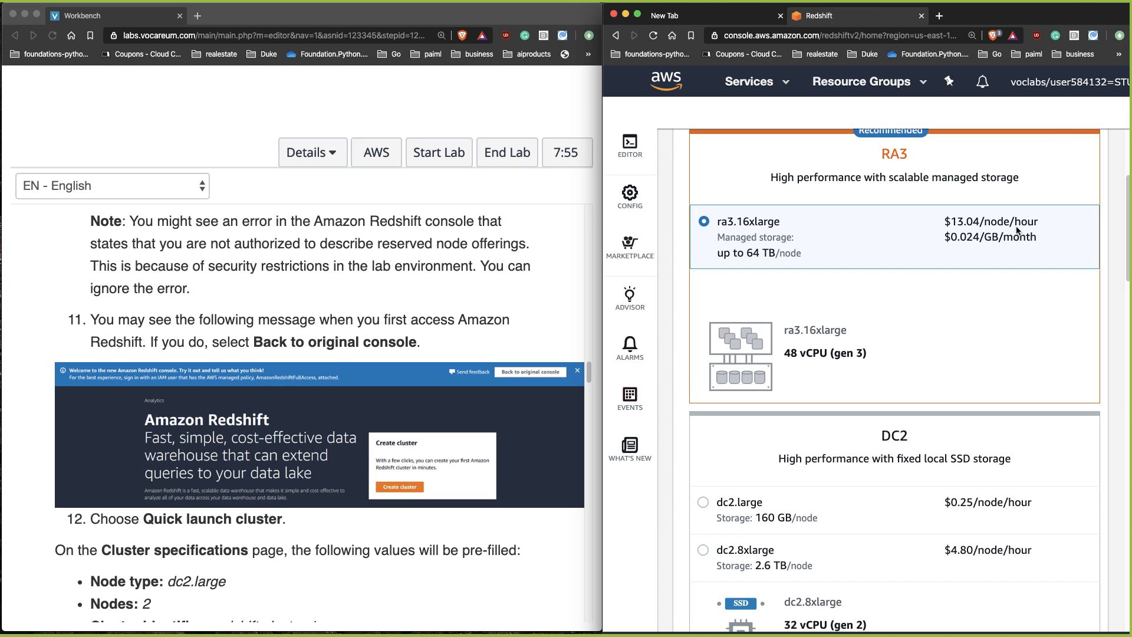
scroll(940, 309, "up", 1)
scroll(939, 309, "up", 2)
scroll(935, 312, "down", 5)
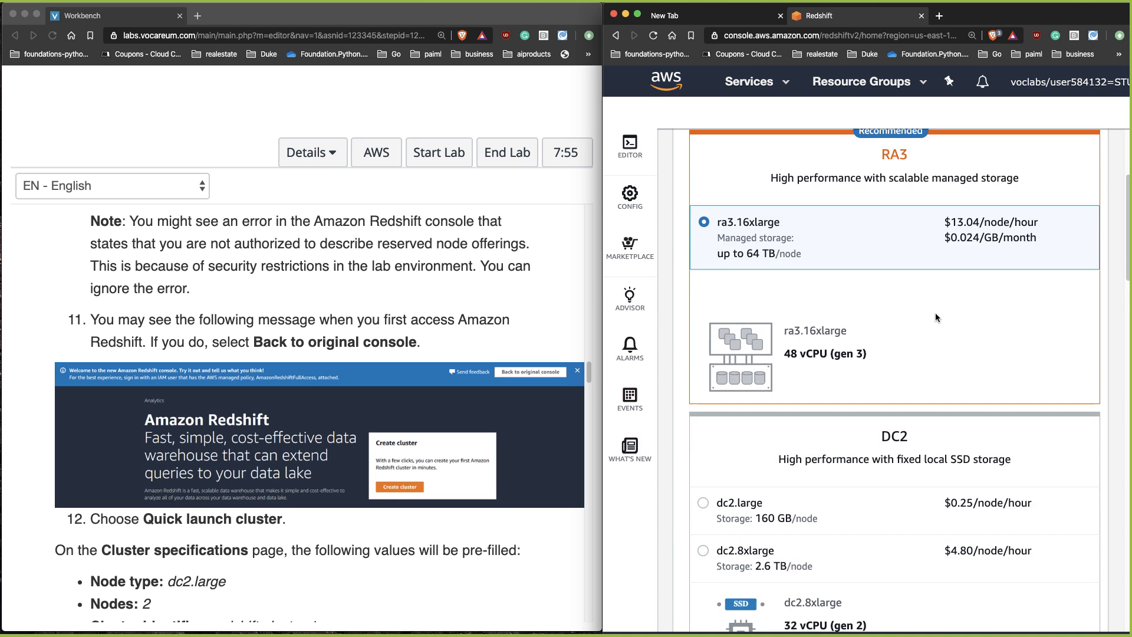
scroll(870, 324, "down", 4)
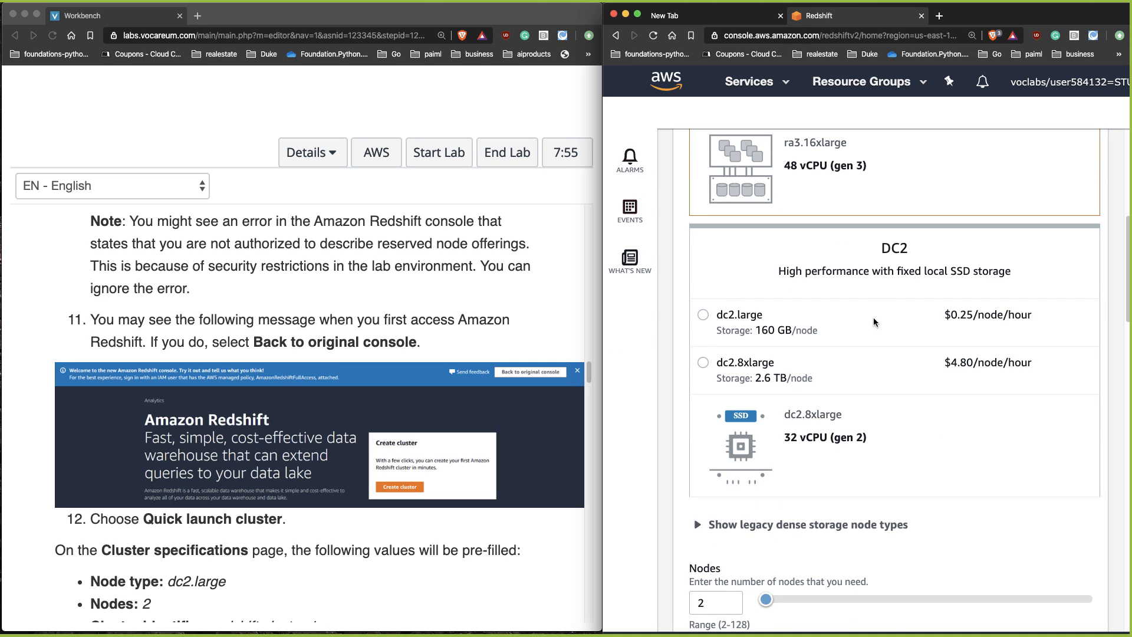
scroll(868, 311, "up", 6)
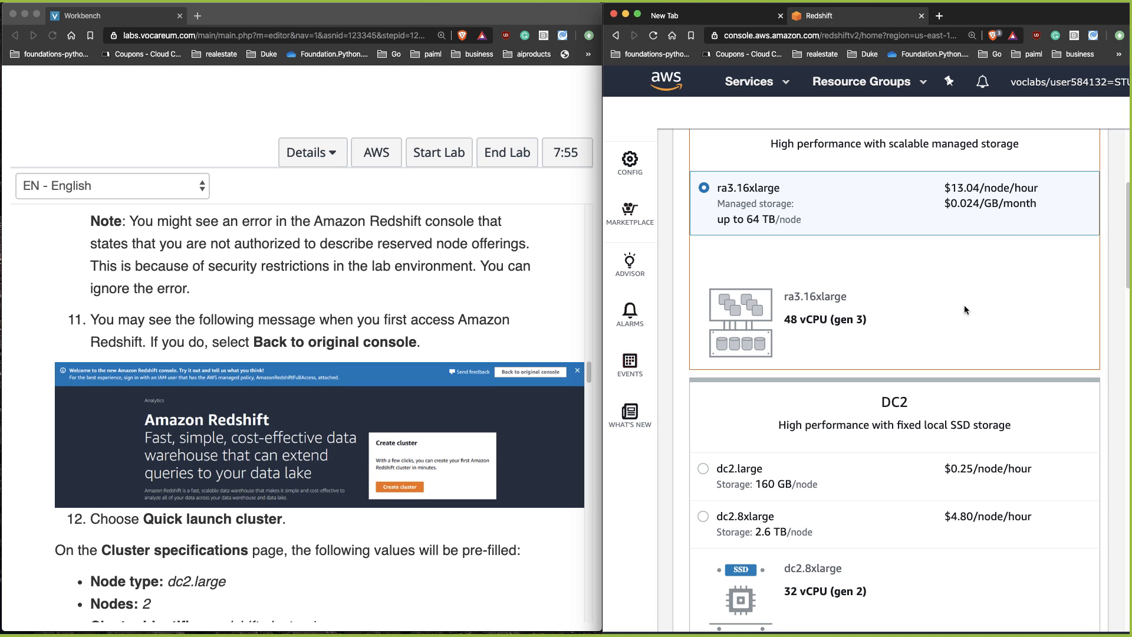
scroll(964, 306, "down", 6)
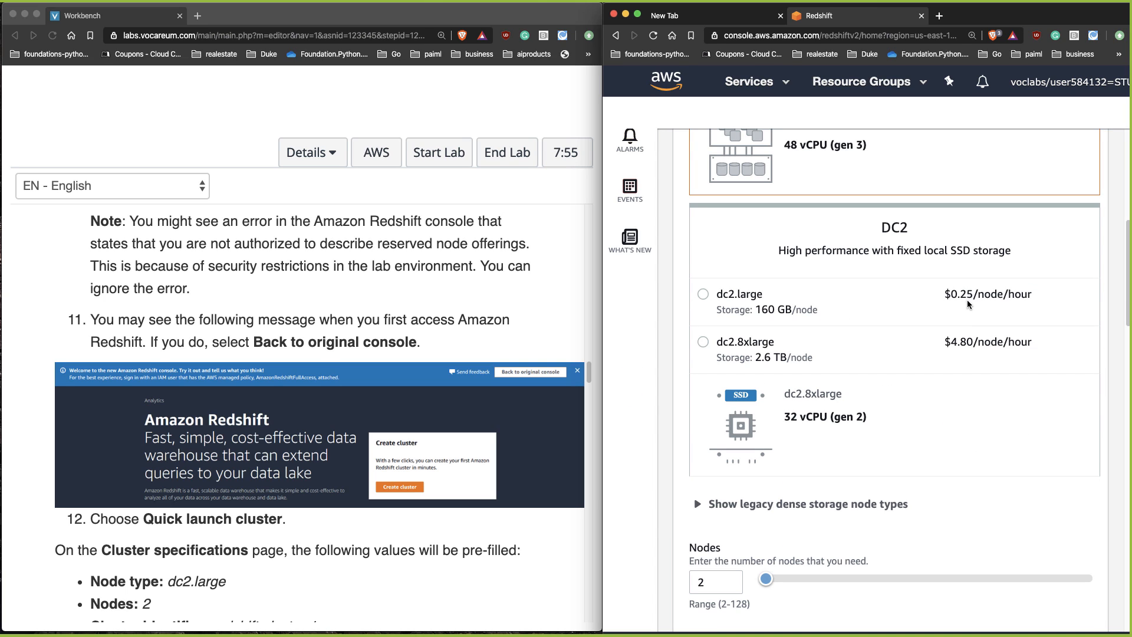
left_click(702, 295)
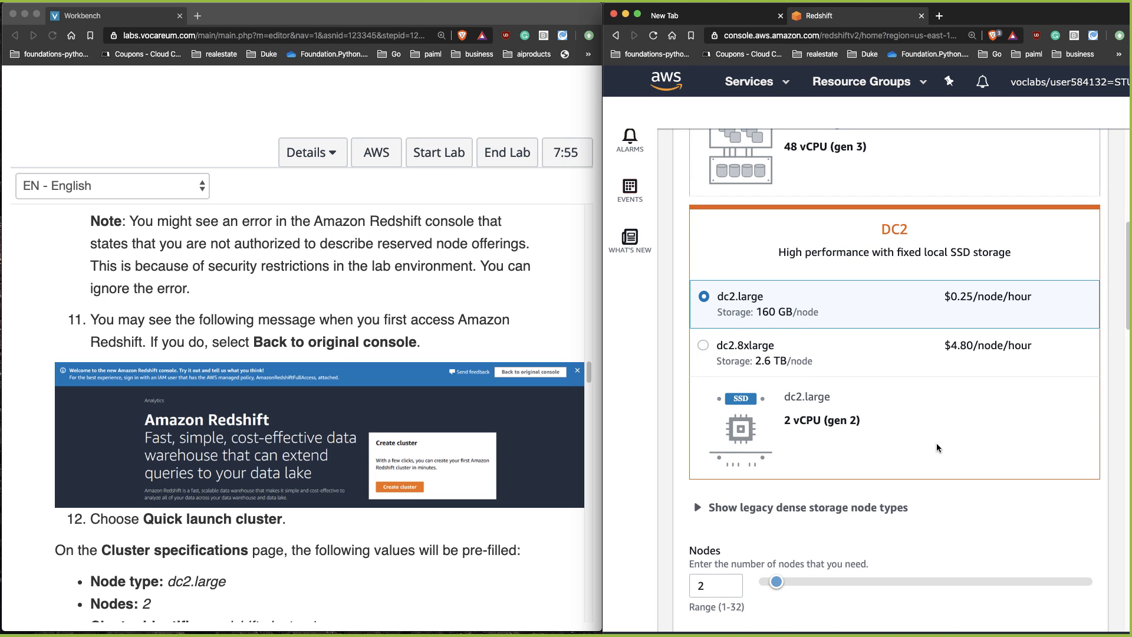
Check the node count against the lab's infrastructure diagram and review the configuration summary's monthly price and storage
scroll(872, 460, "down", 5)
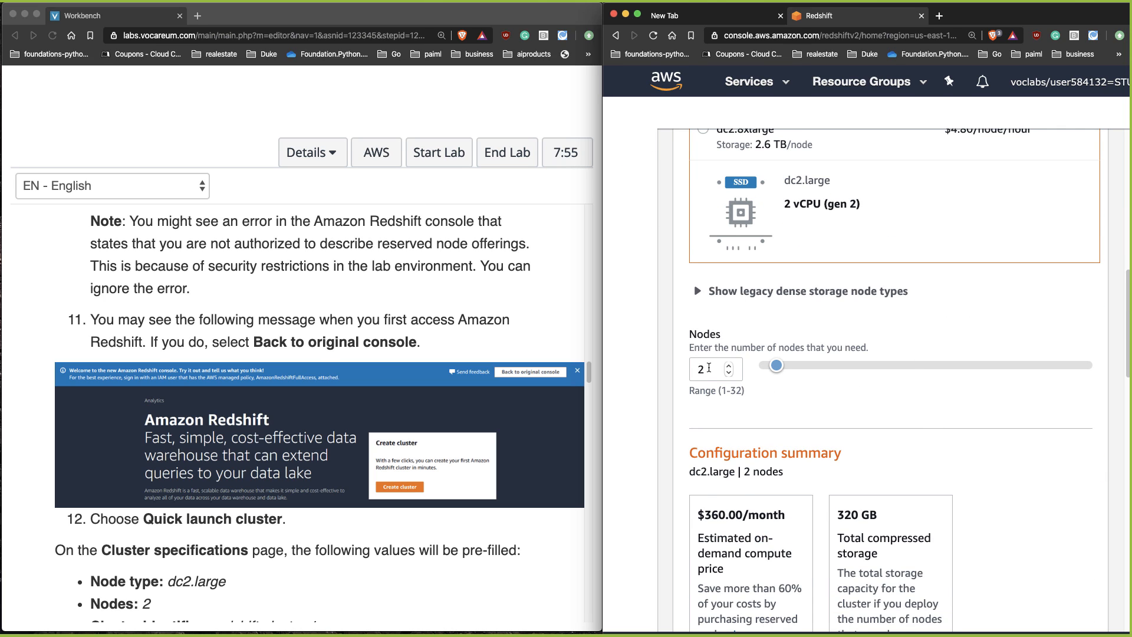
scroll(330, 298, "up", 10)
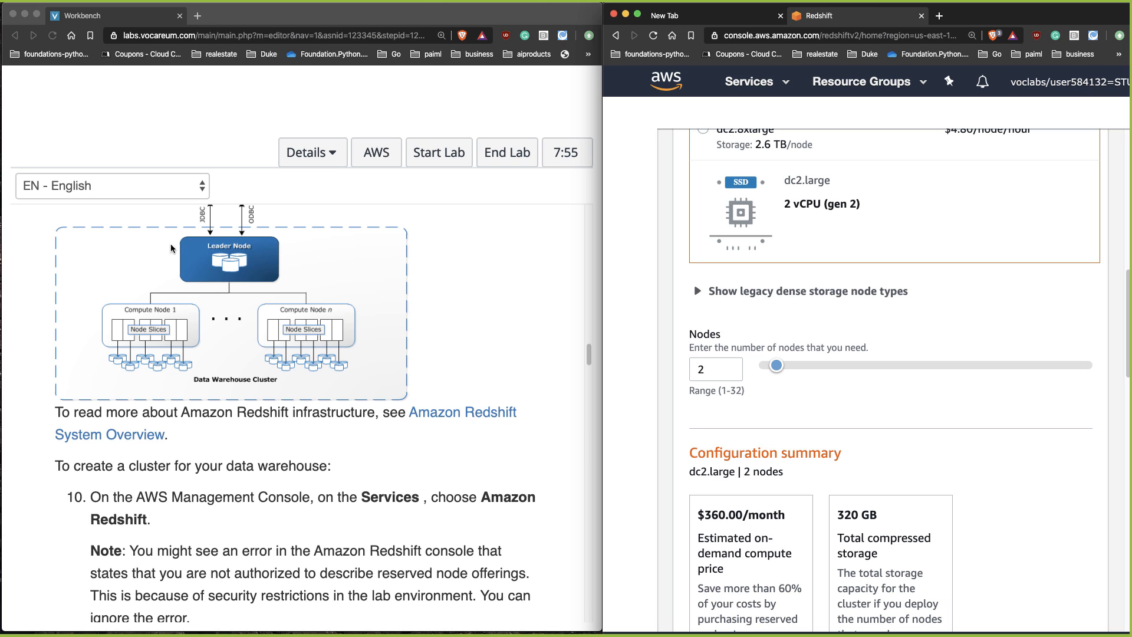
scroll(743, 316, "down", 5)
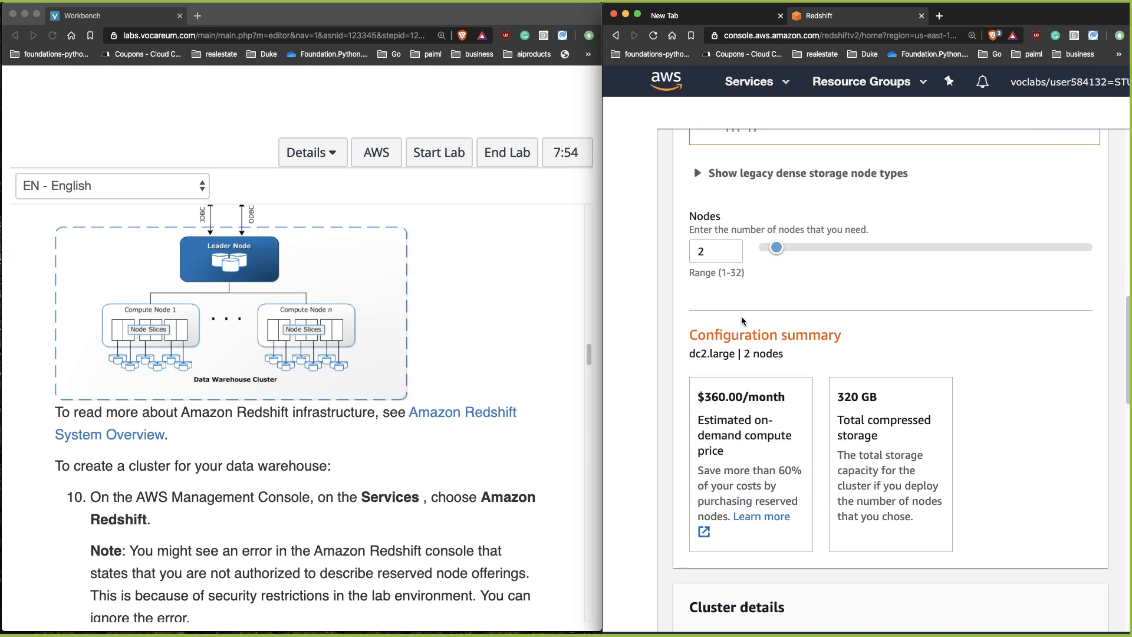
scroll(918, 319, "down", 1)
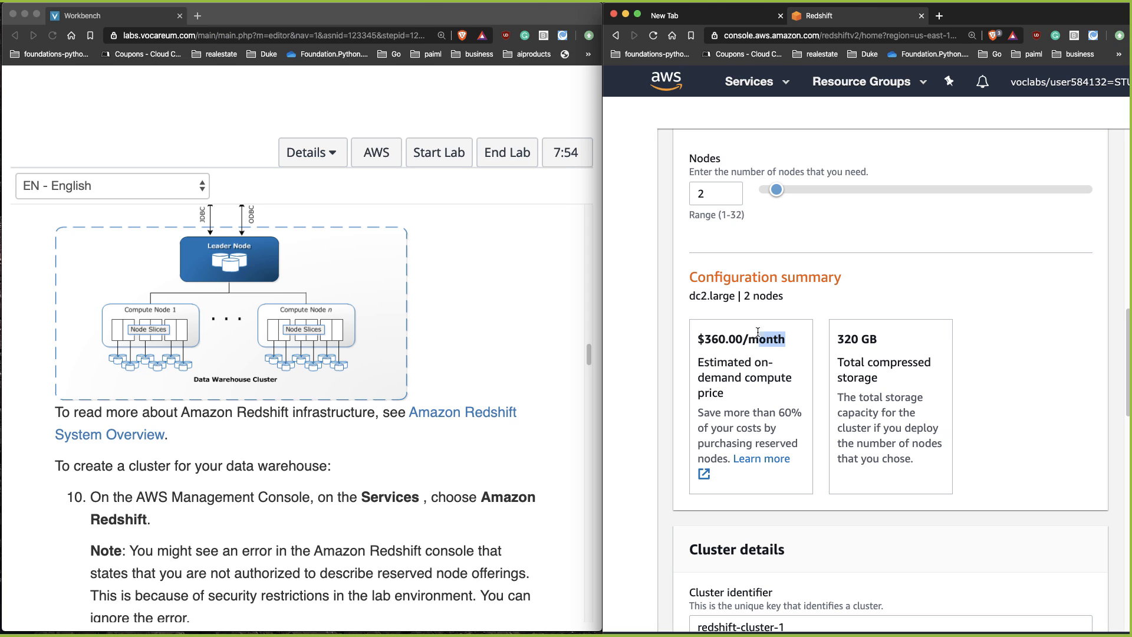
left_click_drag(757, 332, 697, 337)
scroll(979, 277, "down", 4)
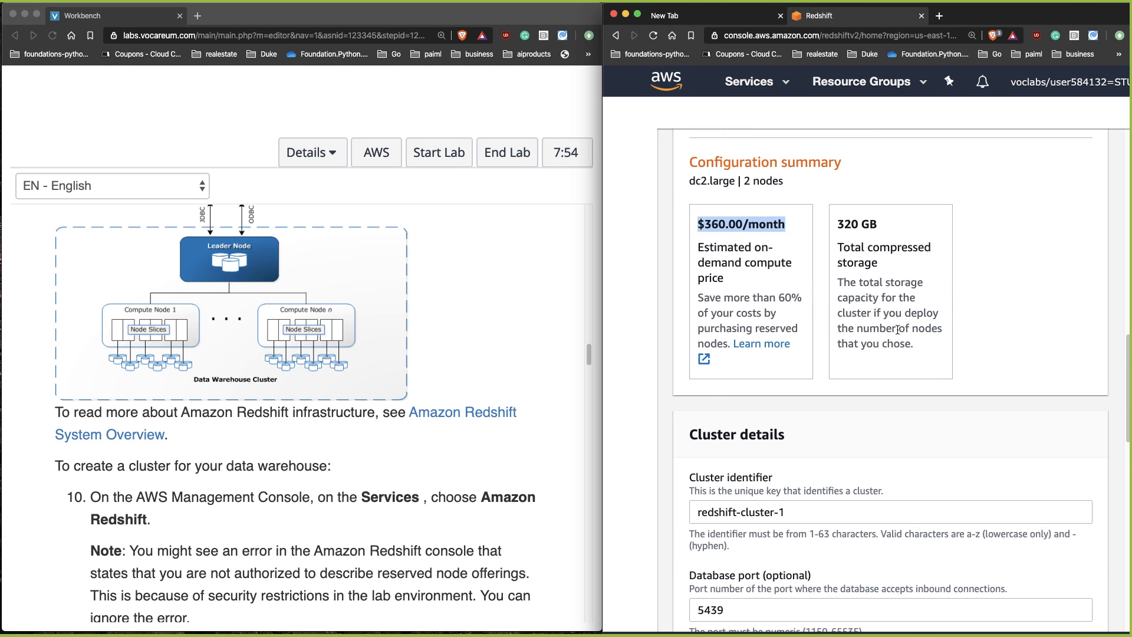
Compare the cluster identifier, database port and master user name with the pre-filled values listed in the lab instructions
scroll(898, 330, "down", 7)
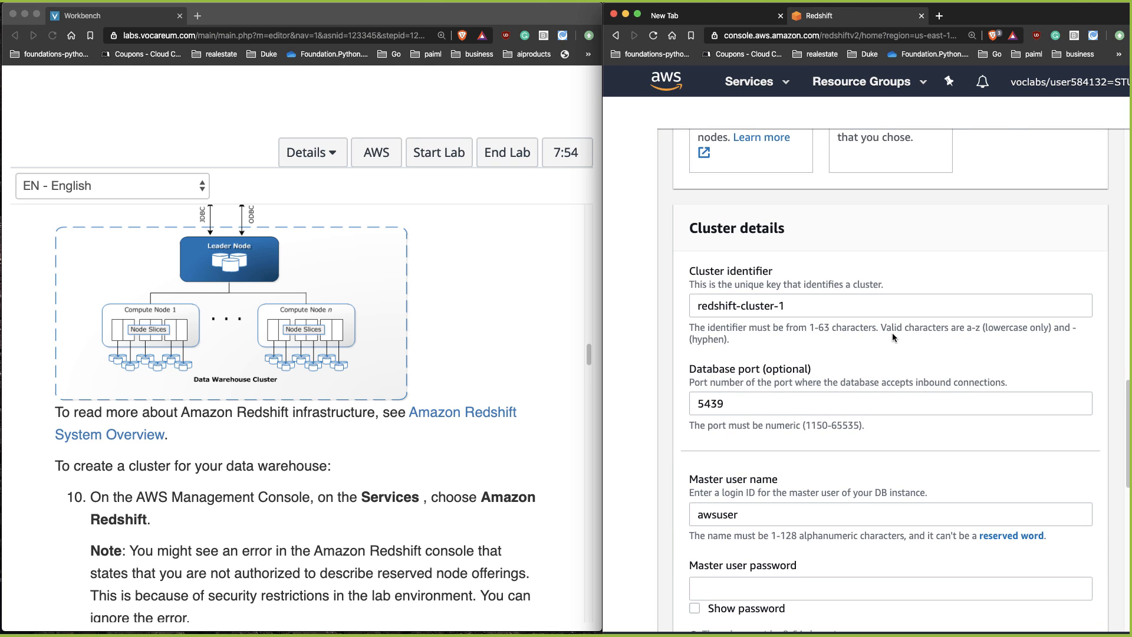
scroll(893, 334, "down", 1)
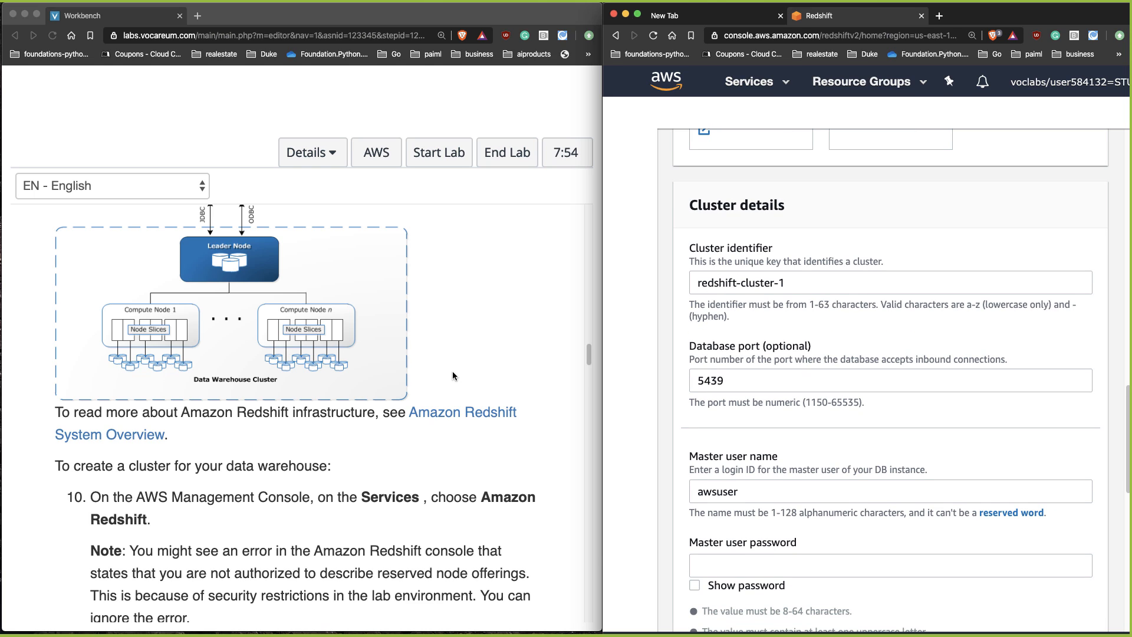
scroll(454, 366, "down", 15)
scroll(461, 356, "down", 1)
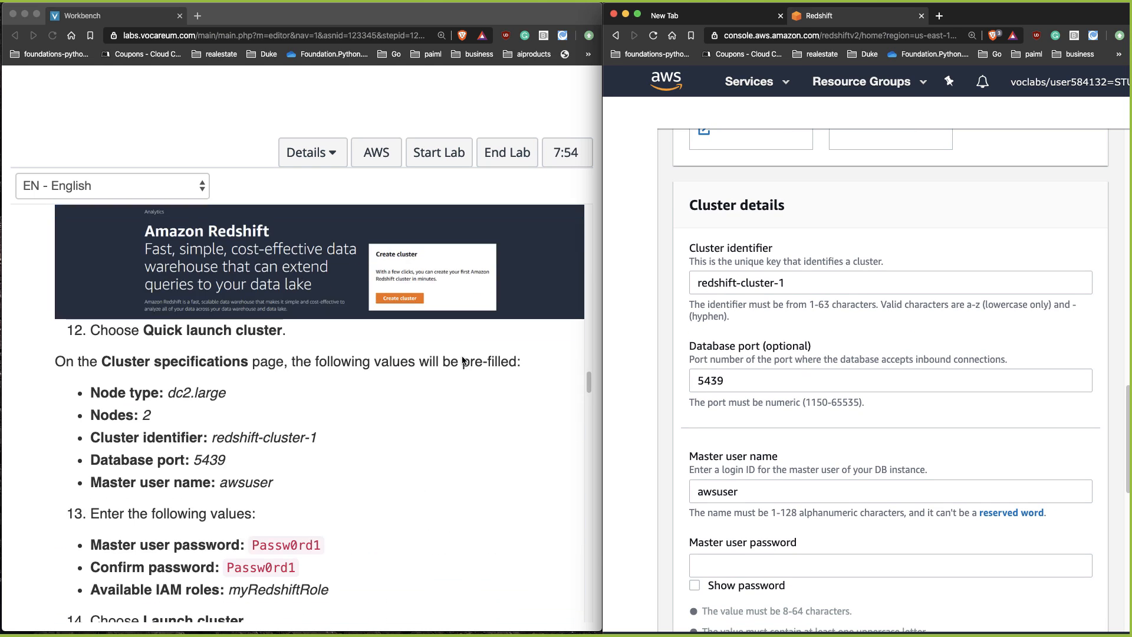
left_click(806, 281)
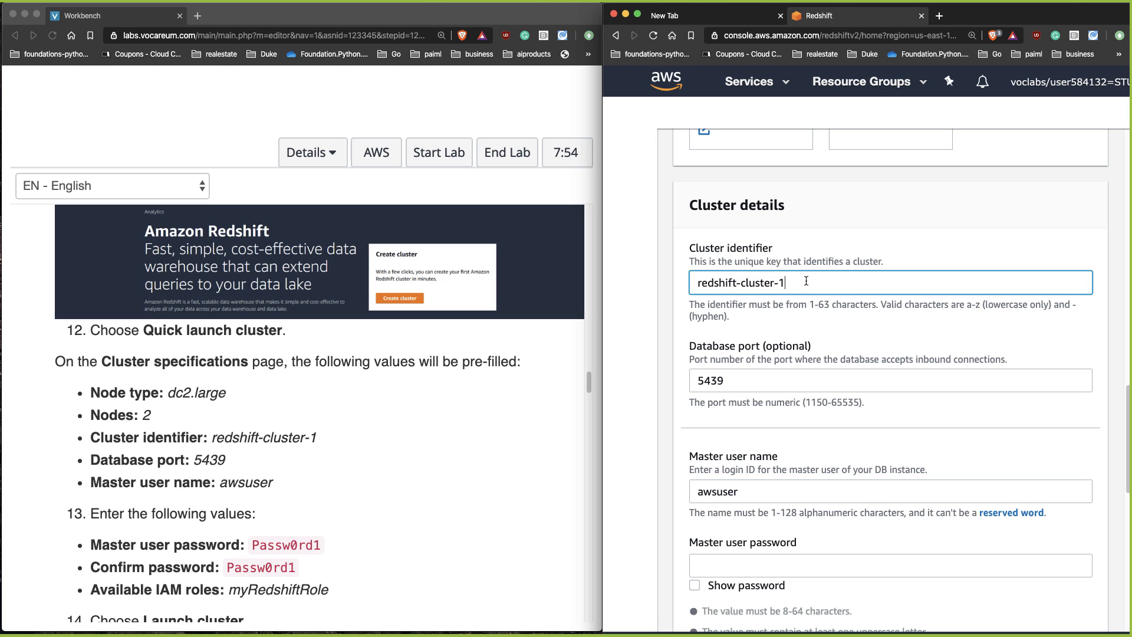
left_click_drag(806, 281, 685, 271)
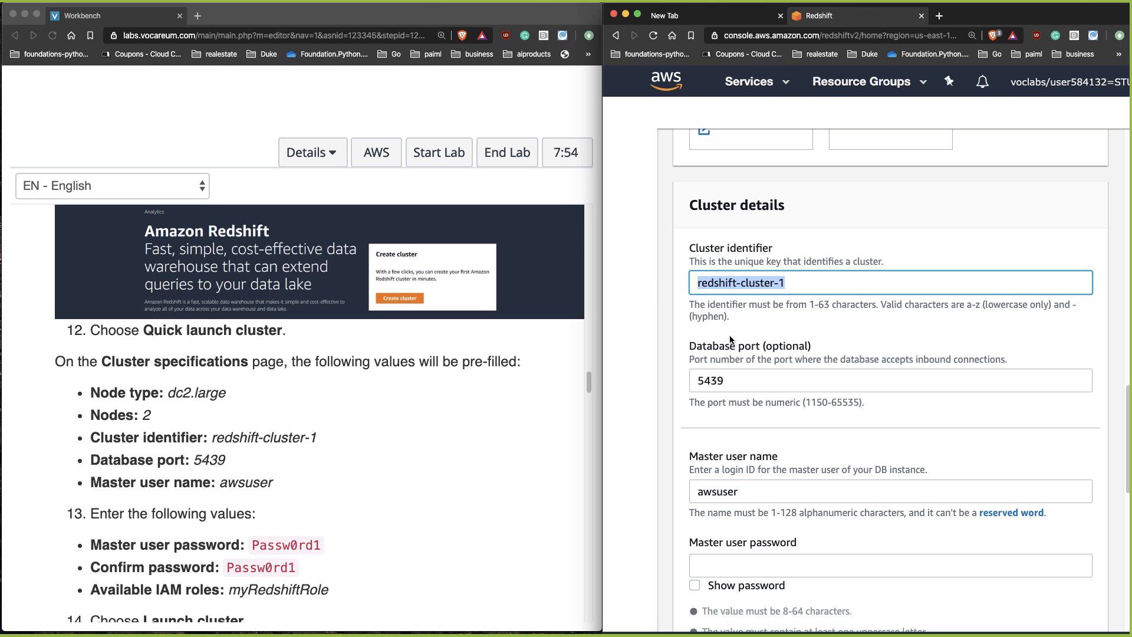
left_click_drag(733, 381, 637, 368)
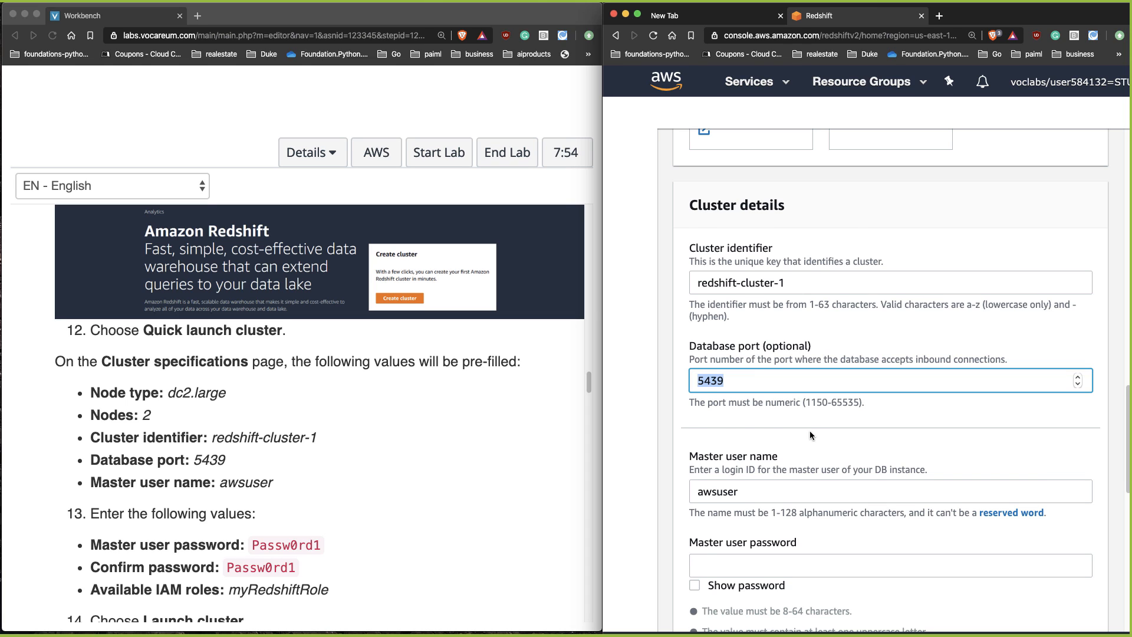
scroll(810, 439, "down", 2)
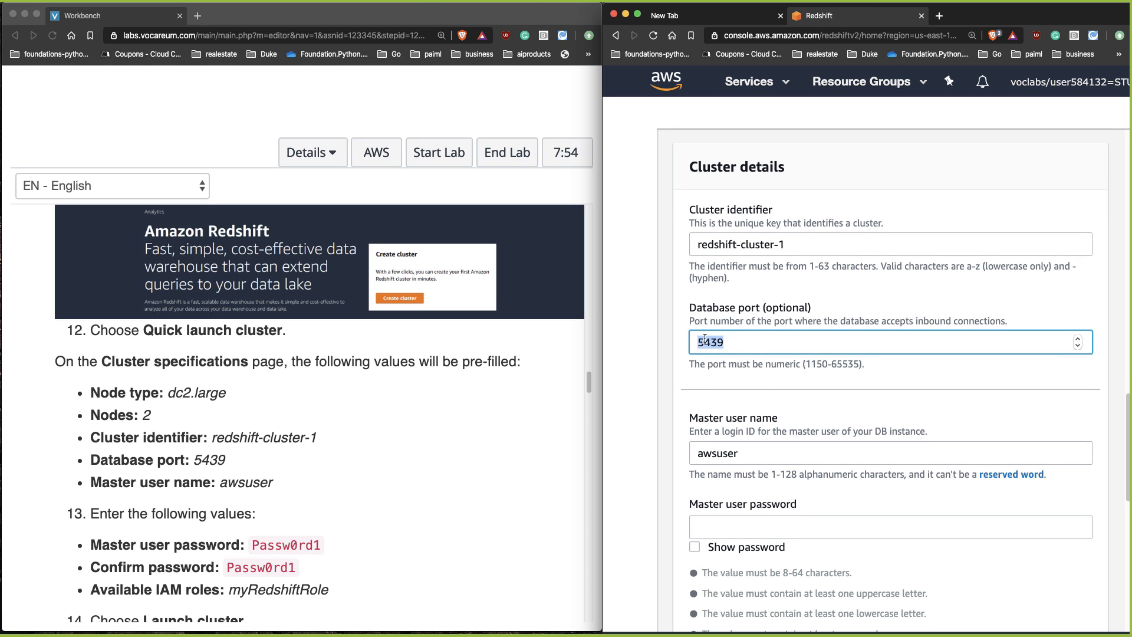
scroll(702, 387, "down", 2)
Fill in the master user password with the one copied from the lab instructions and make it visible
left_click(422, 458)
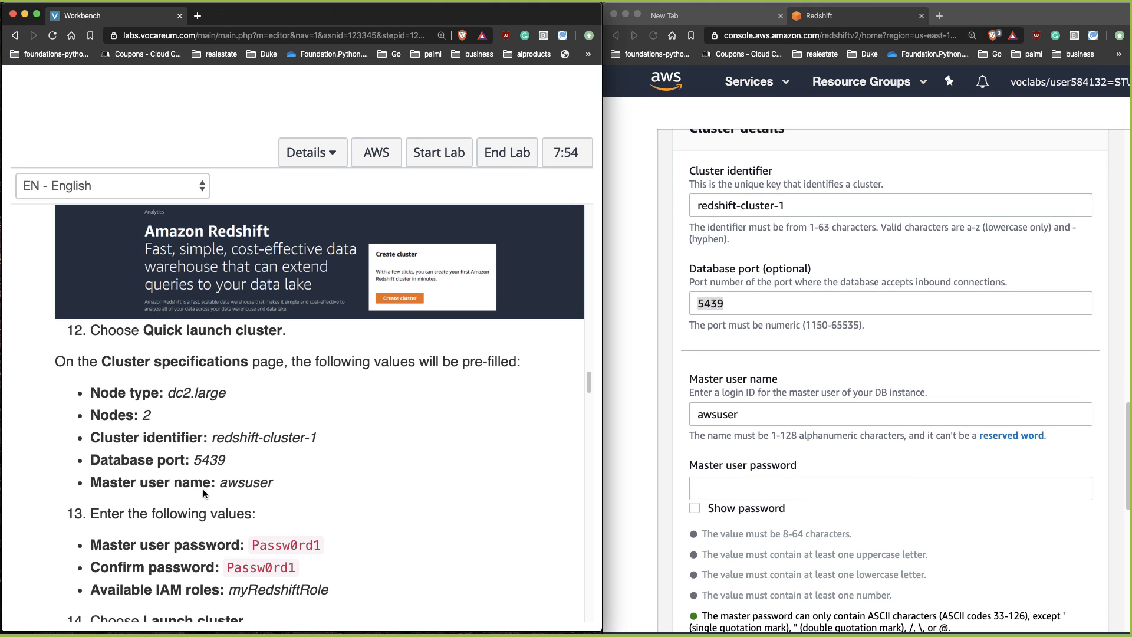
scroll(226, 486, "down", 2)
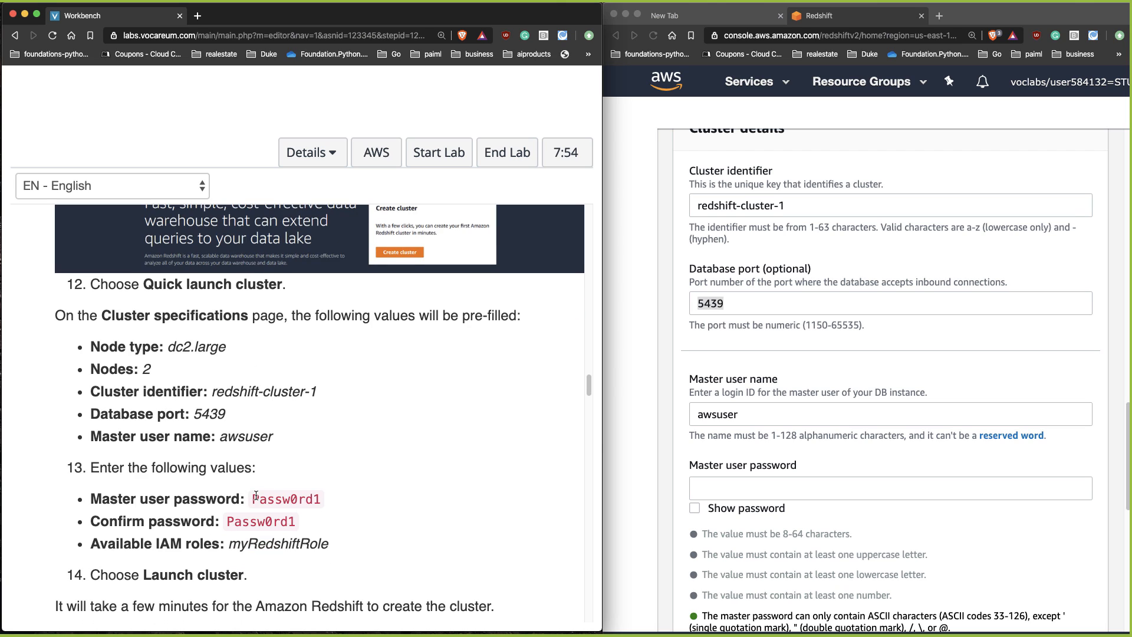
left_click_drag(253, 499, 317, 500)
right_click(304, 495)
left_click(321, 522)
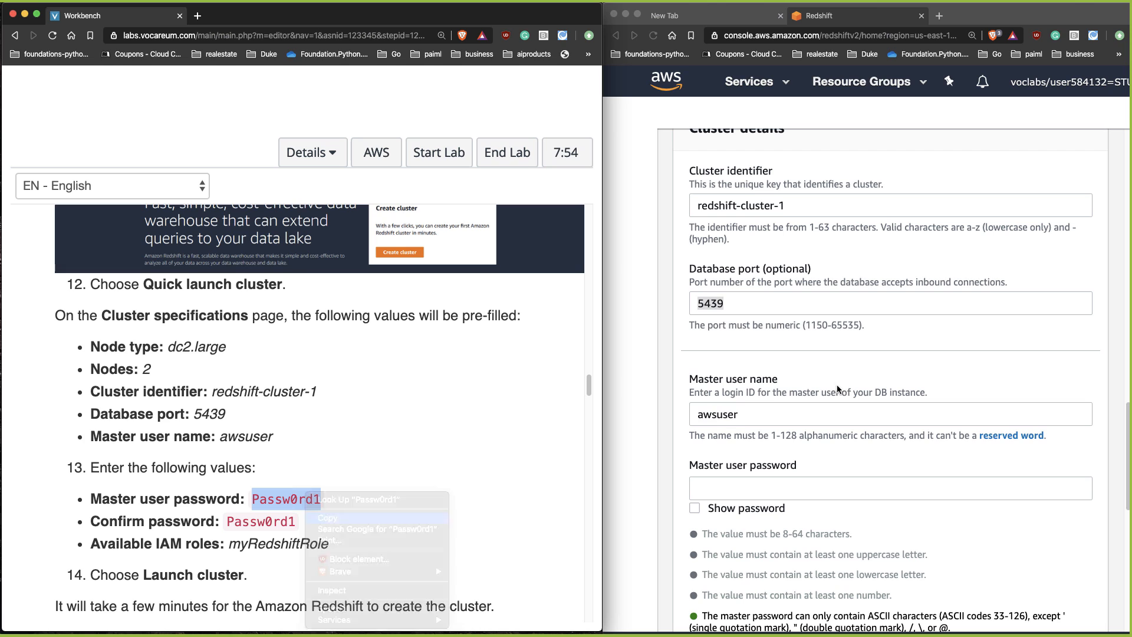
left_click(719, 469)
right_click(728, 488)
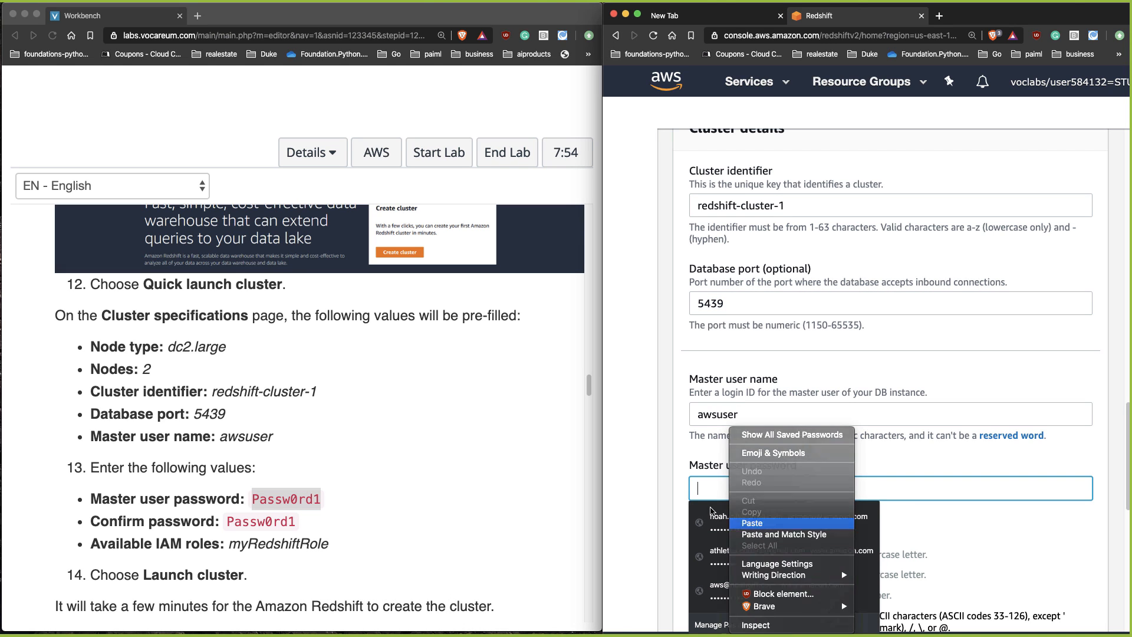
left_click(753, 523)
left_click(695, 508)
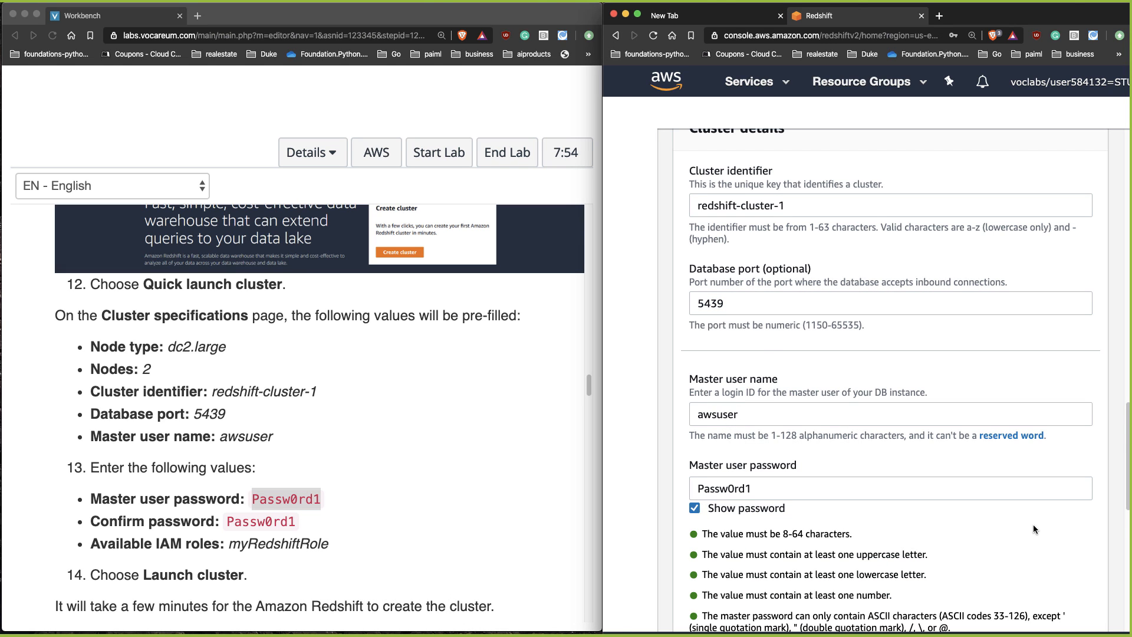
scroll(1034, 527, "down", 5)
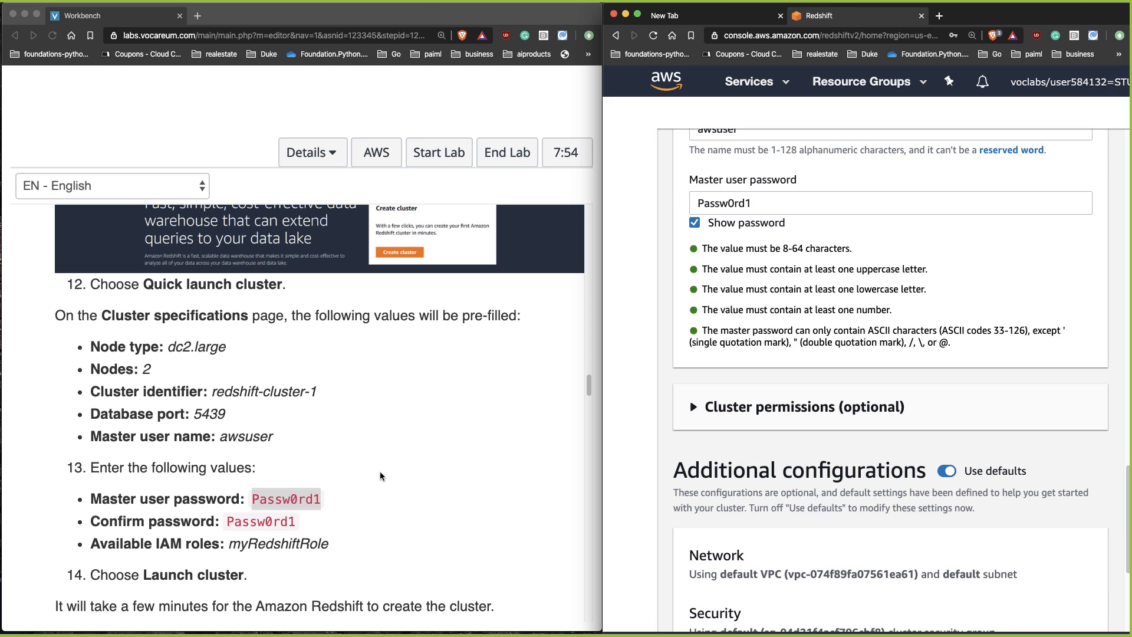
Create the Redshift cluster with the default additional configurations and locate Task 2.1 in the lab instructions
scroll(917, 450, "down", 5)
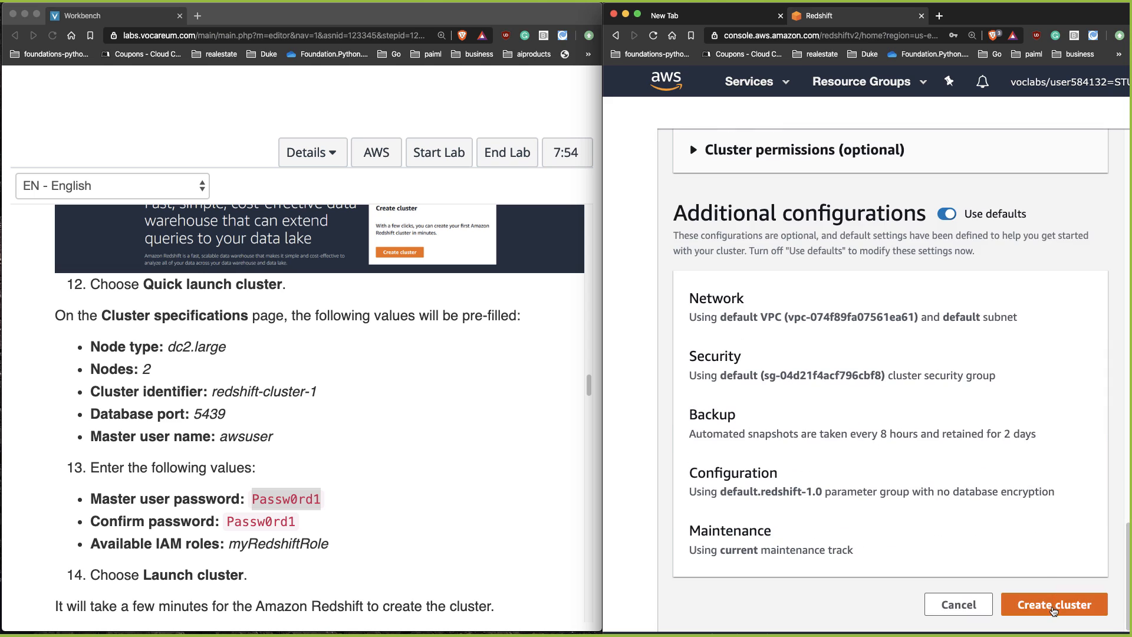
left_click(1054, 606)
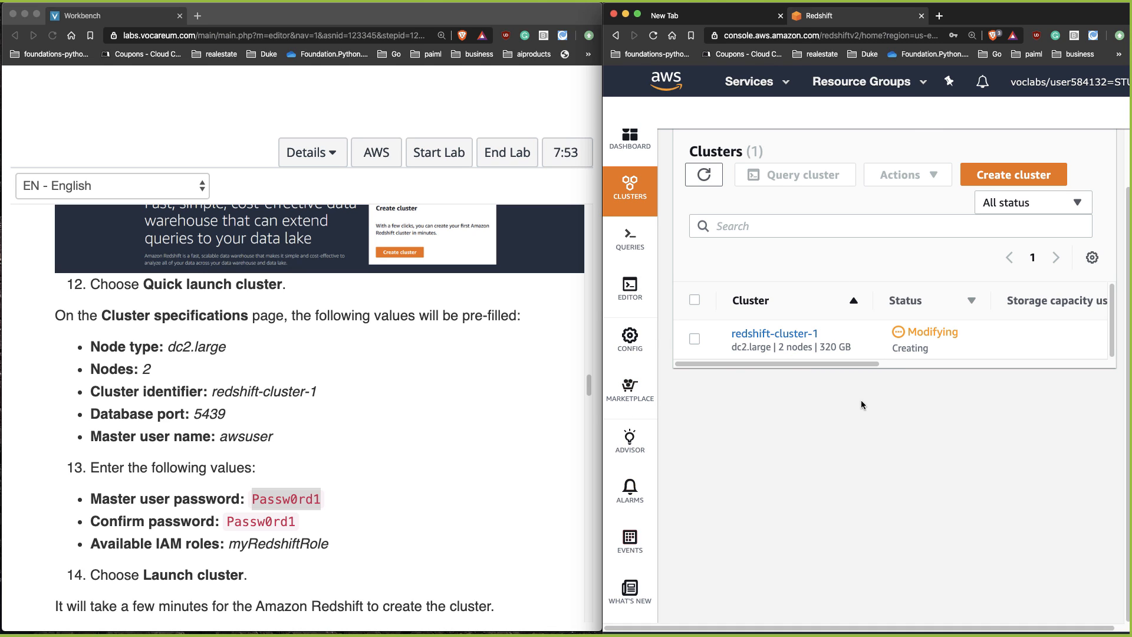
scroll(405, 425, "down", 5)
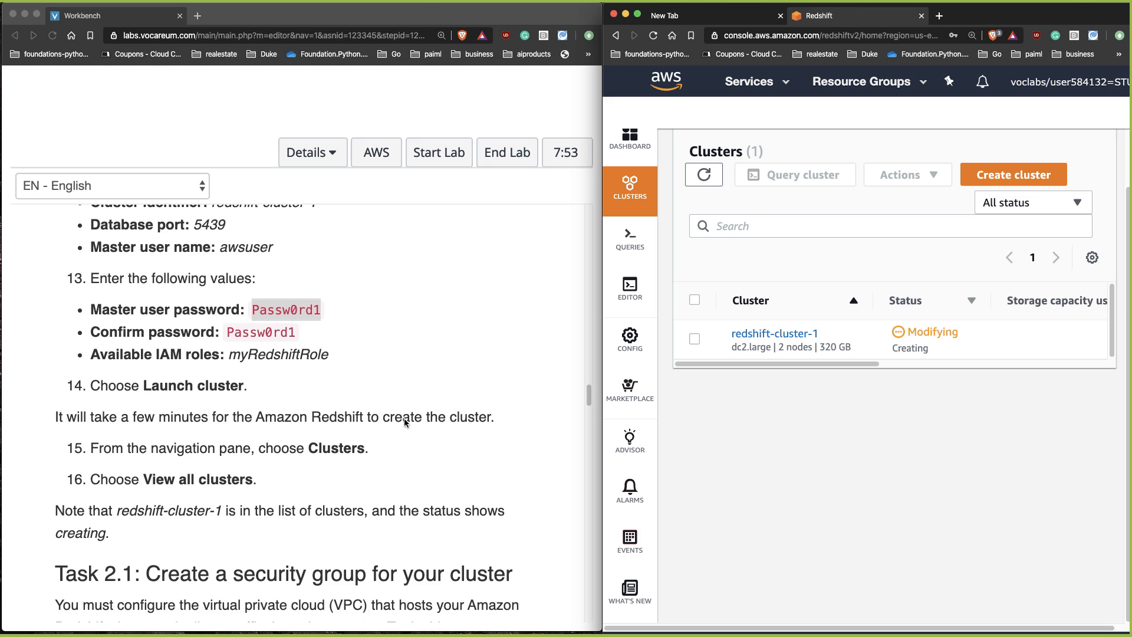
scroll(405, 422, "down", 2)
left_click_drag(147, 446, 547, 442)
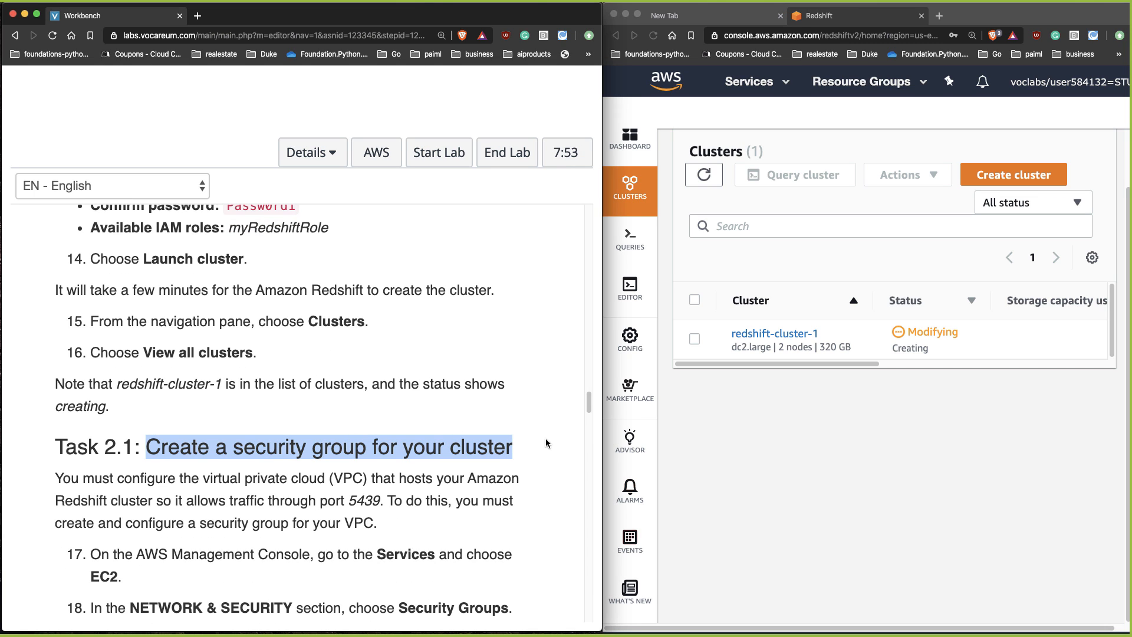
Open the AWS Management Console home page in a separate browser tab and make it the first tab
left_click(785, 489)
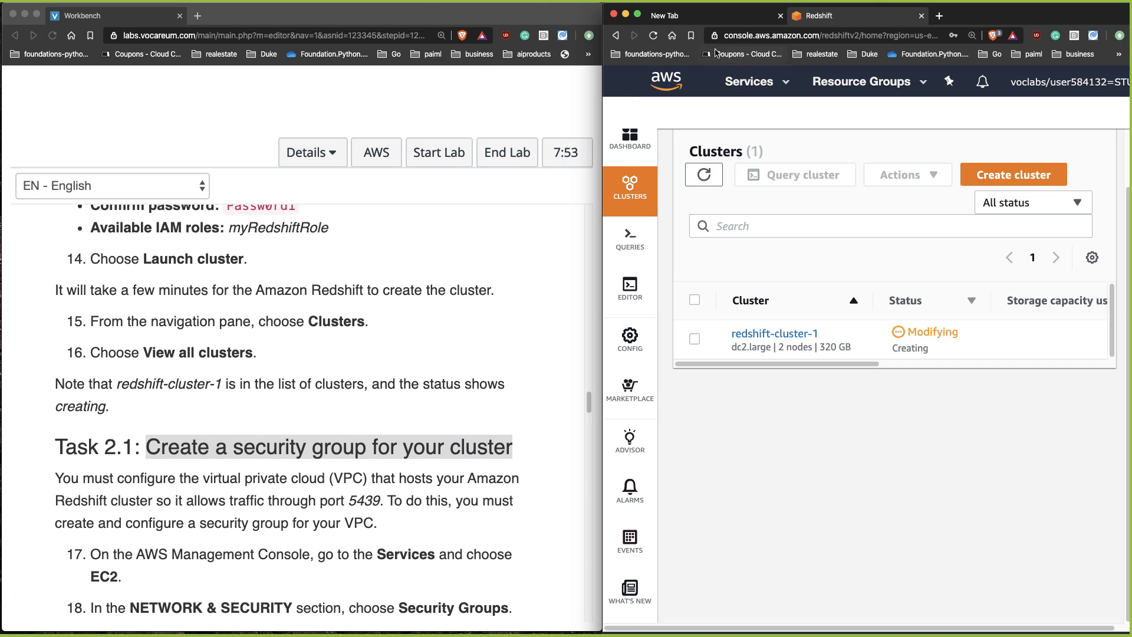
right_click(662, 79)
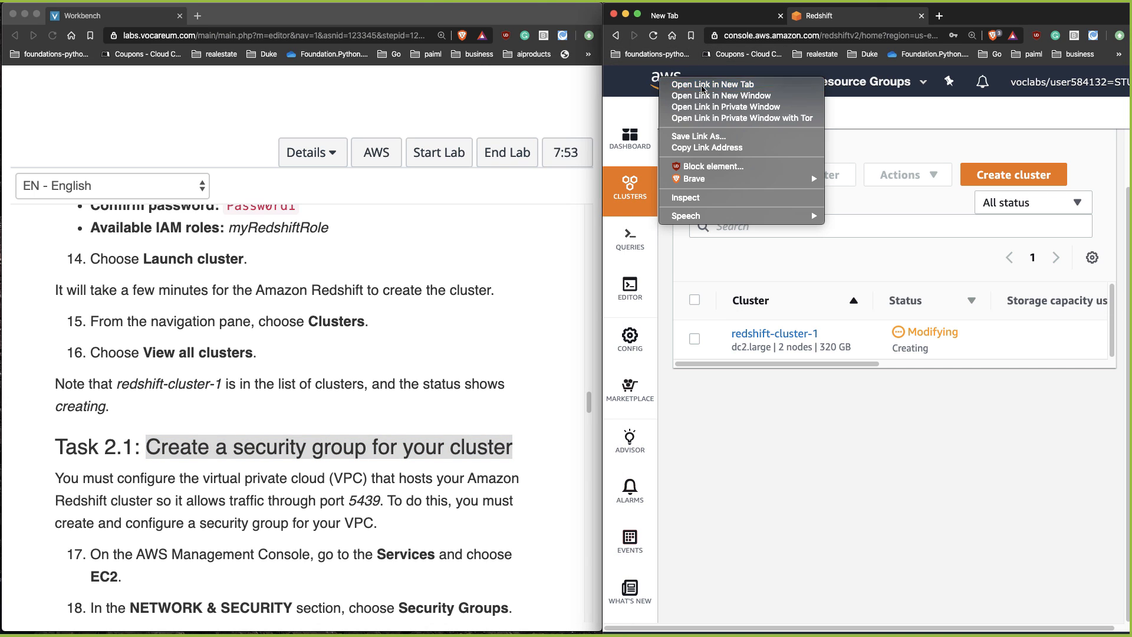
left_click(703, 85)
left_click(953, 18)
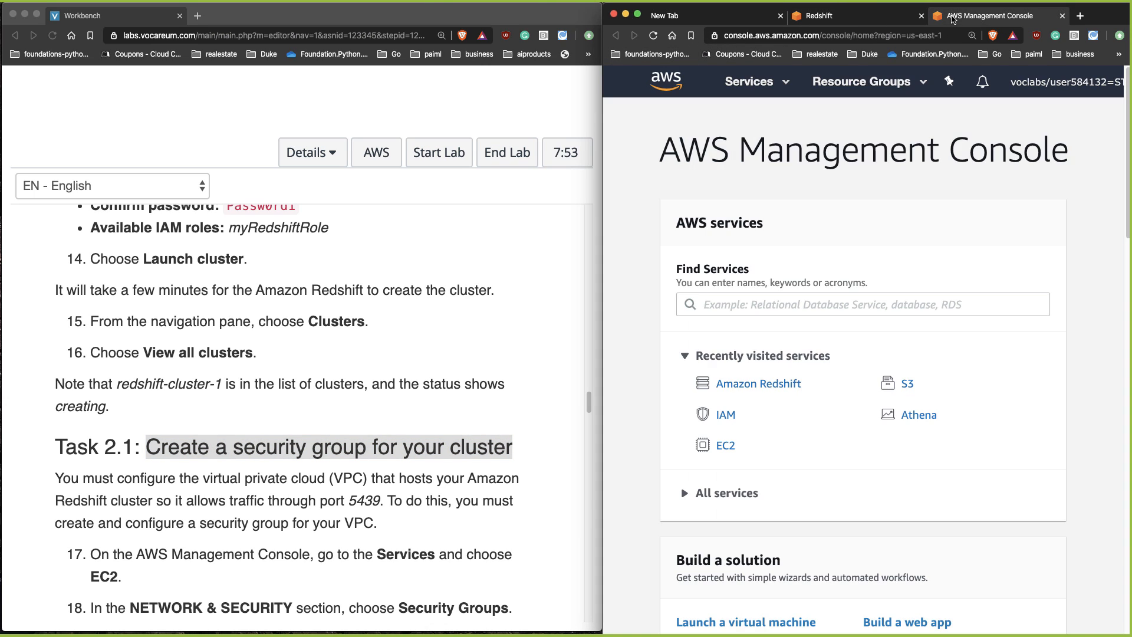
left_click_drag(953, 18, 704, 16)
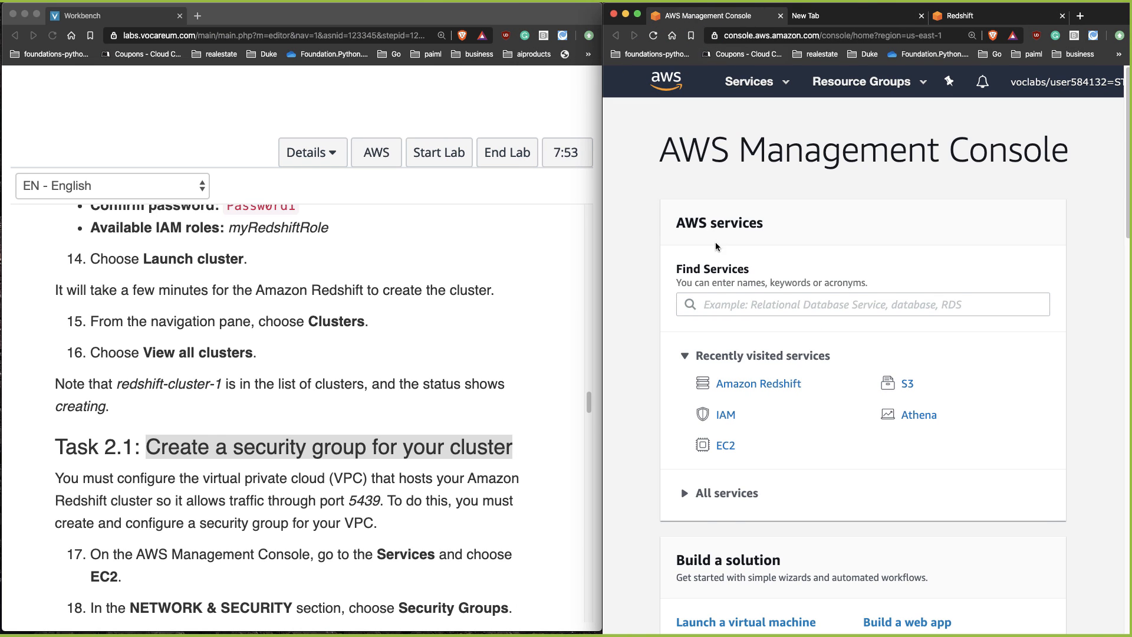
Go to the EC2 service and display its Security Groups under Network & Security
left_click(724, 298)
left_click(663, 353)
left_click(726, 439)
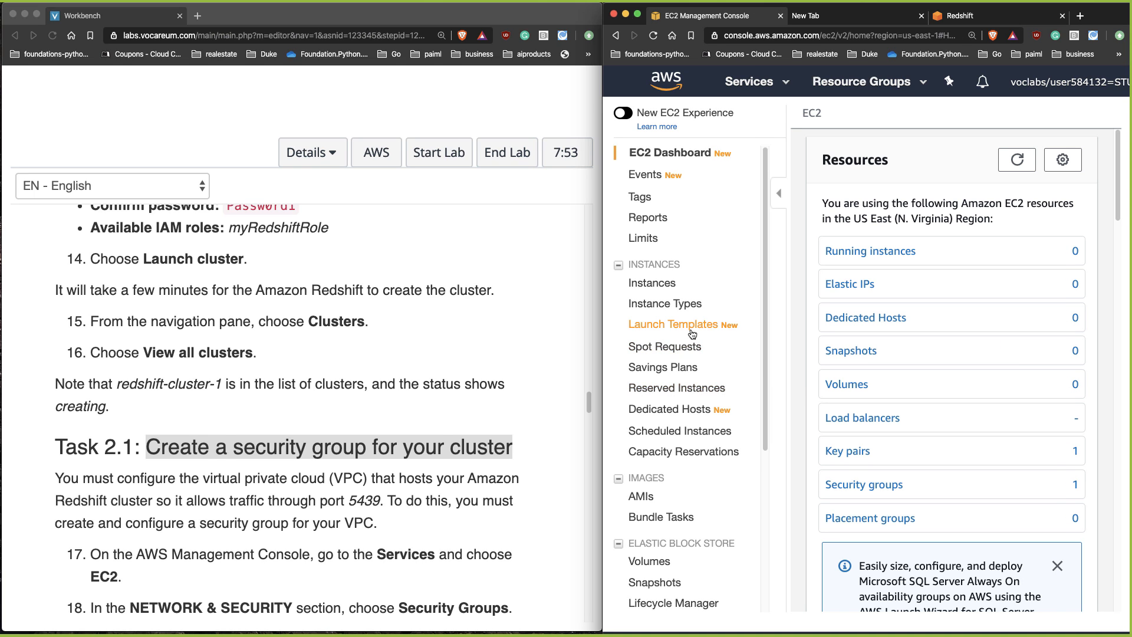
scroll(692, 334, "down", 5)
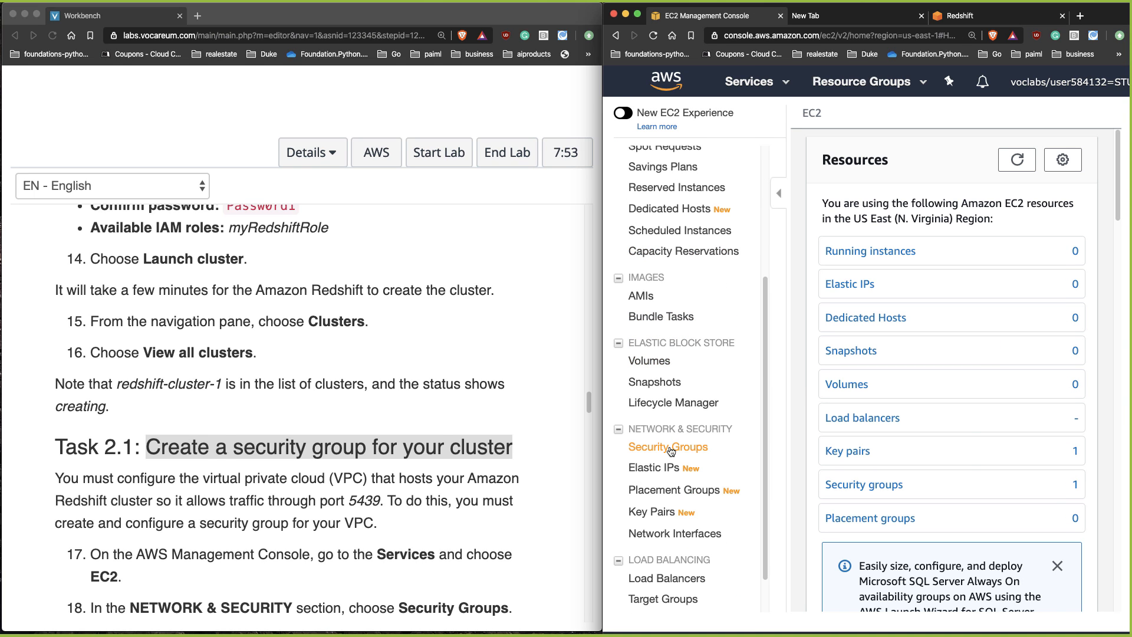
left_click(669, 447)
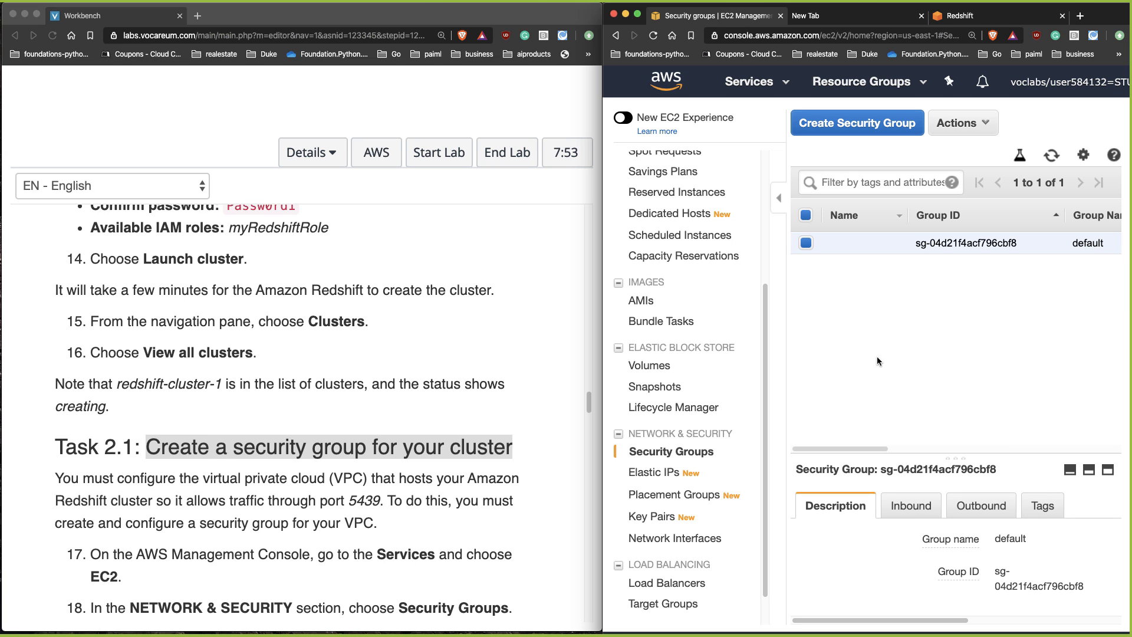
Start a new security group and name it "Redshift Security Group", copying the name from the lab instructions
scroll(503, 363, "down", 7)
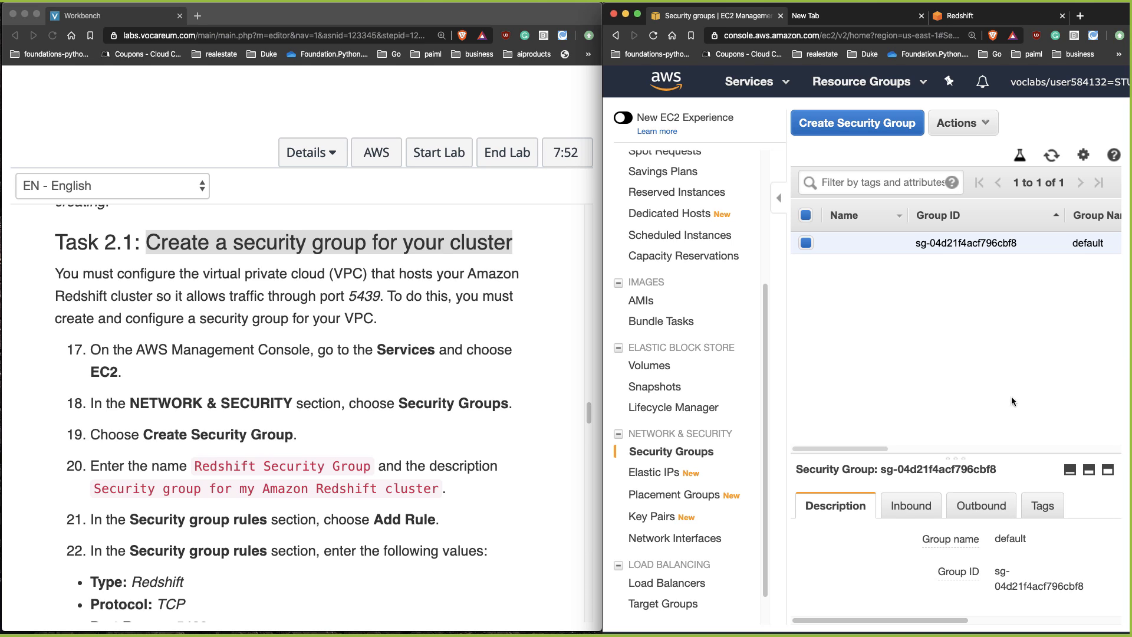
left_click(878, 129)
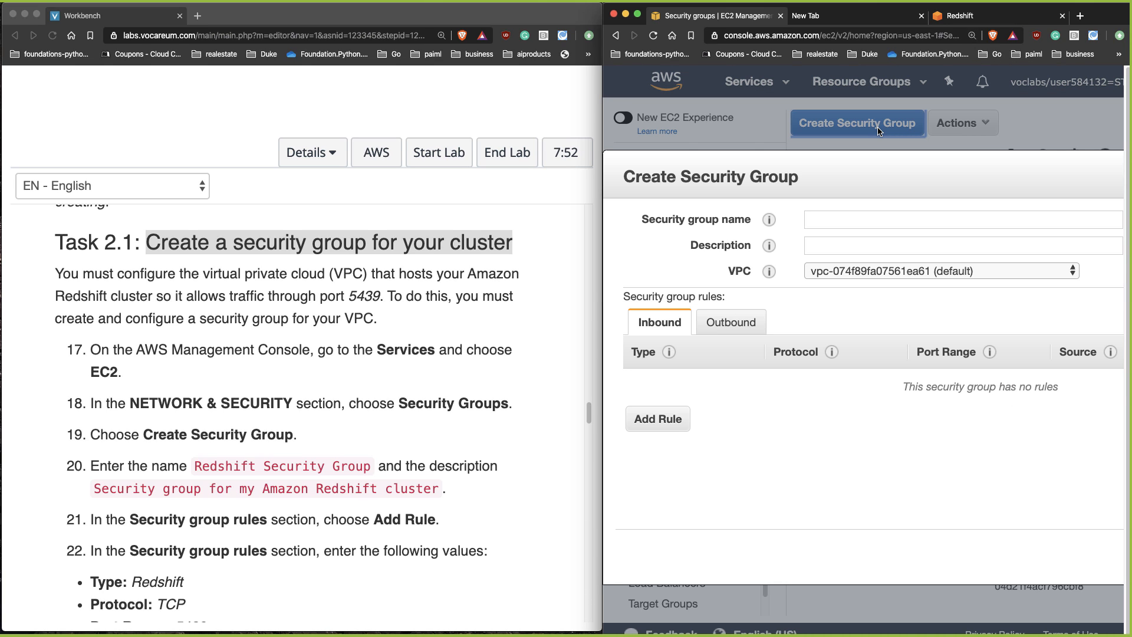
left_click_drag(194, 465, 371, 466)
key("super+c")
left_click(952, 213)
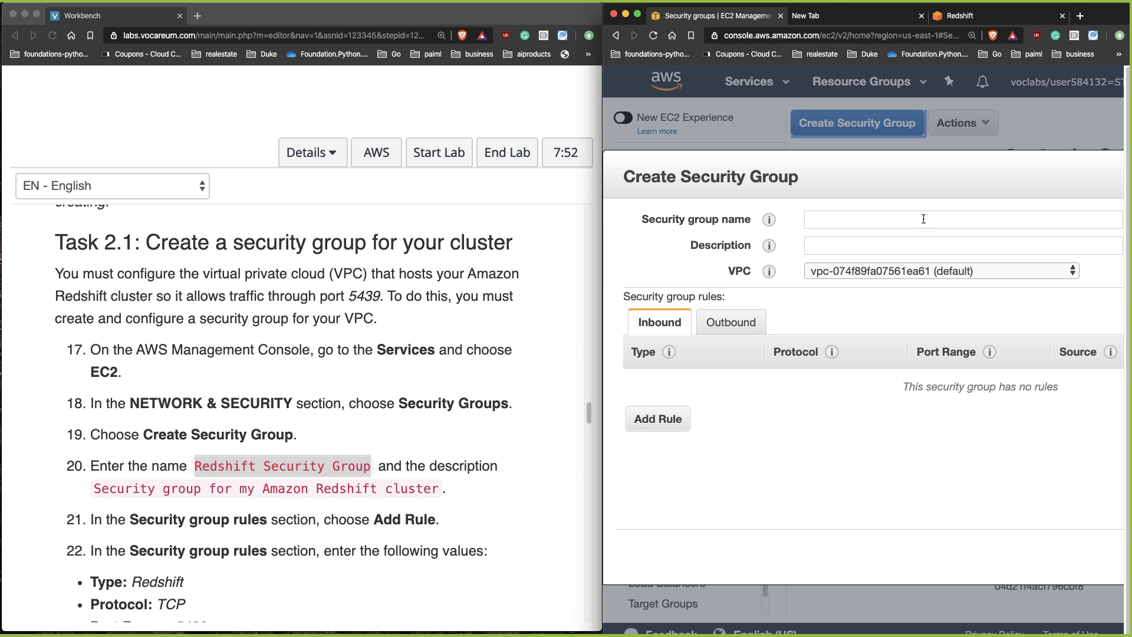
key("super+v")
Fill in the security group's description with "Security group for my Amazon Redshift cluster" copied from the lab instructions
left_click(400, 430)
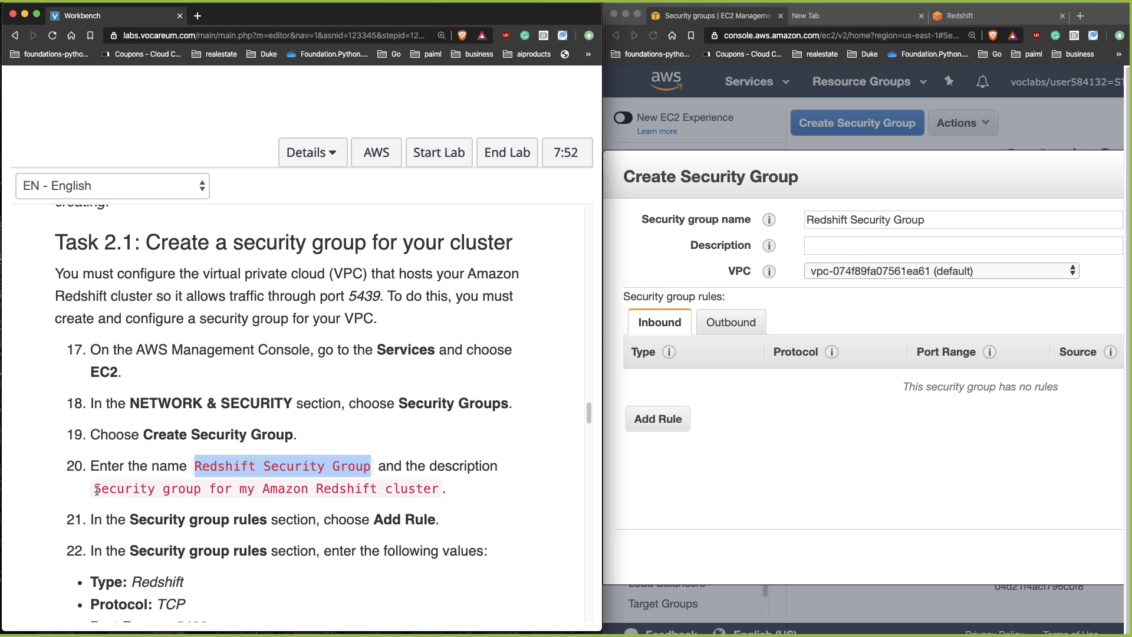
left_click_drag(97, 491, 436, 490)
key("super+c")
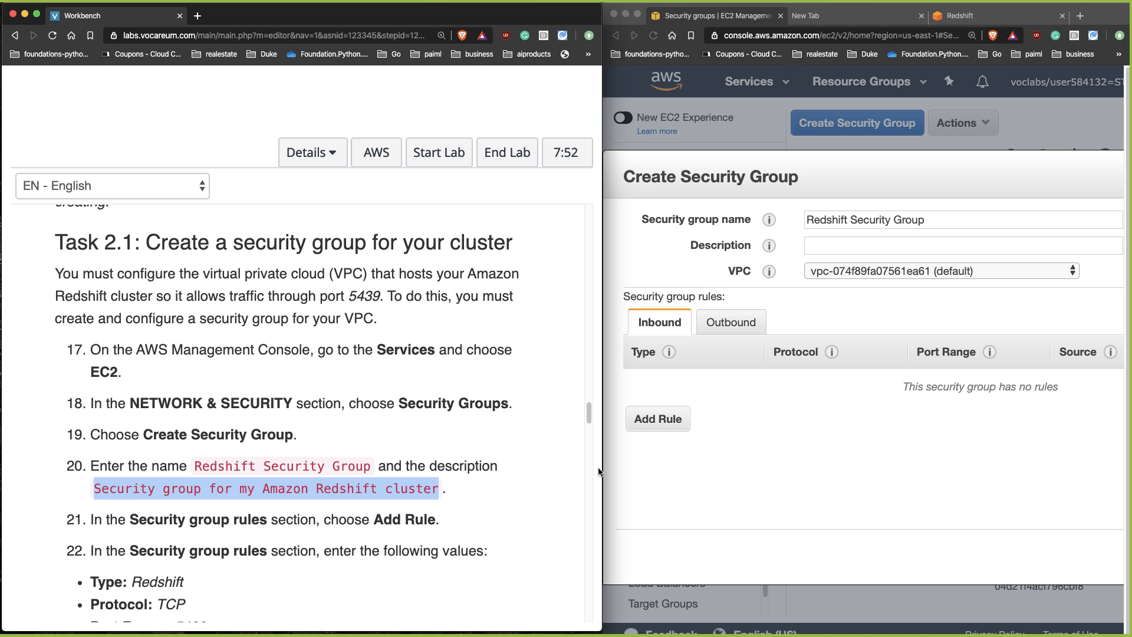
left_click(853, 241)
left_click(853, 241)
key("super+v")
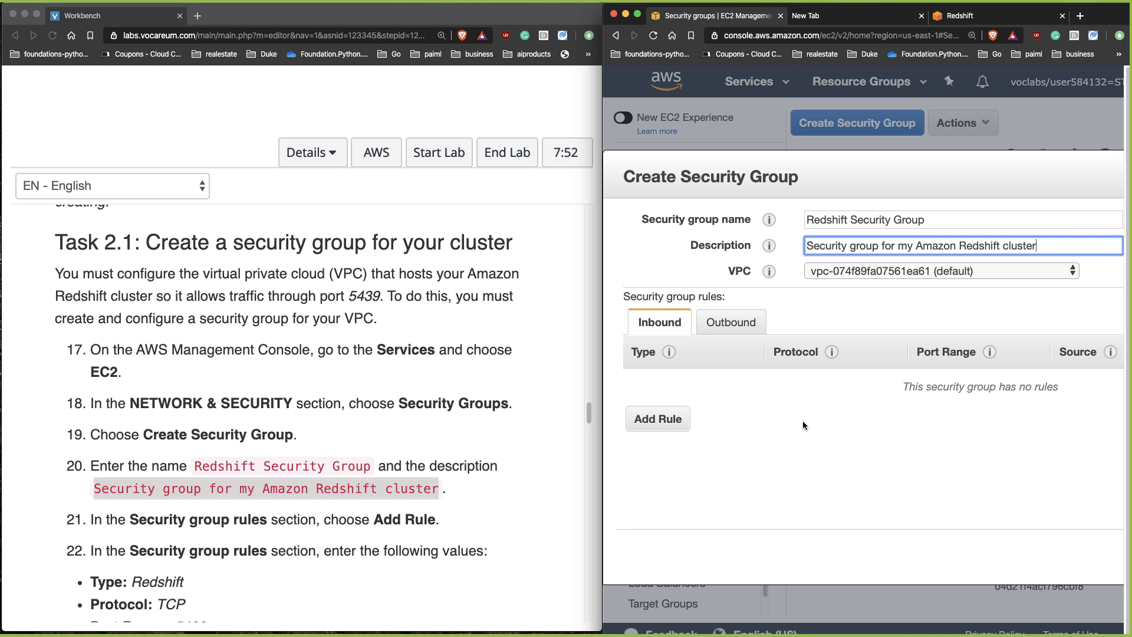
Add an inbound Custom TCP rule to the security group and set its port range to 5439
left_click(678, 423)
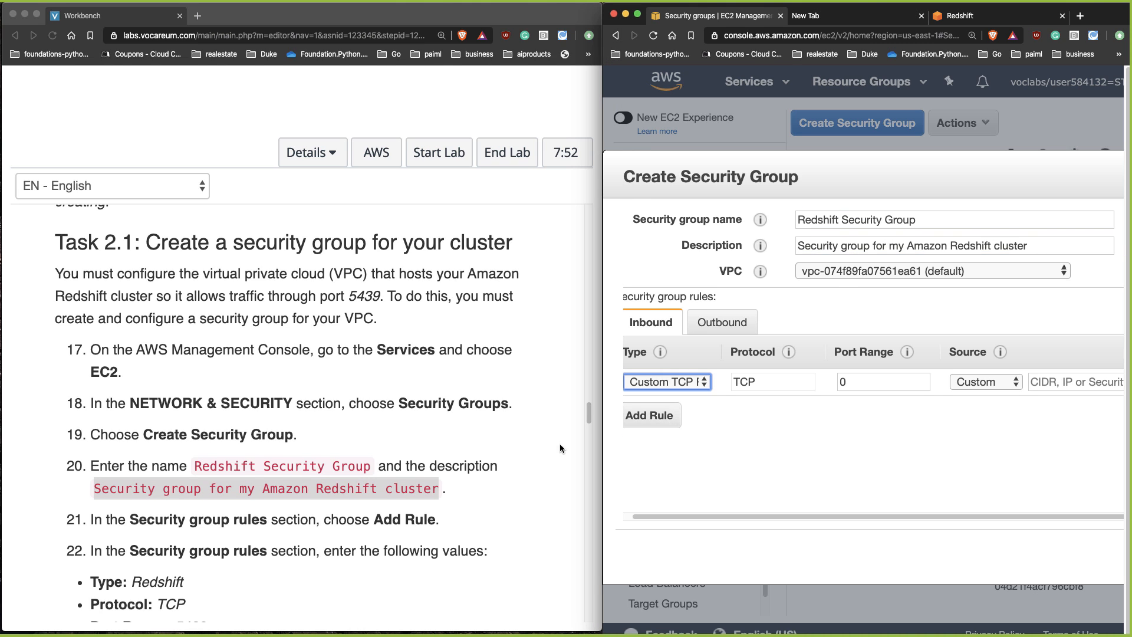
scroll(405, 497, "down", 5)
left_click(190, 465)
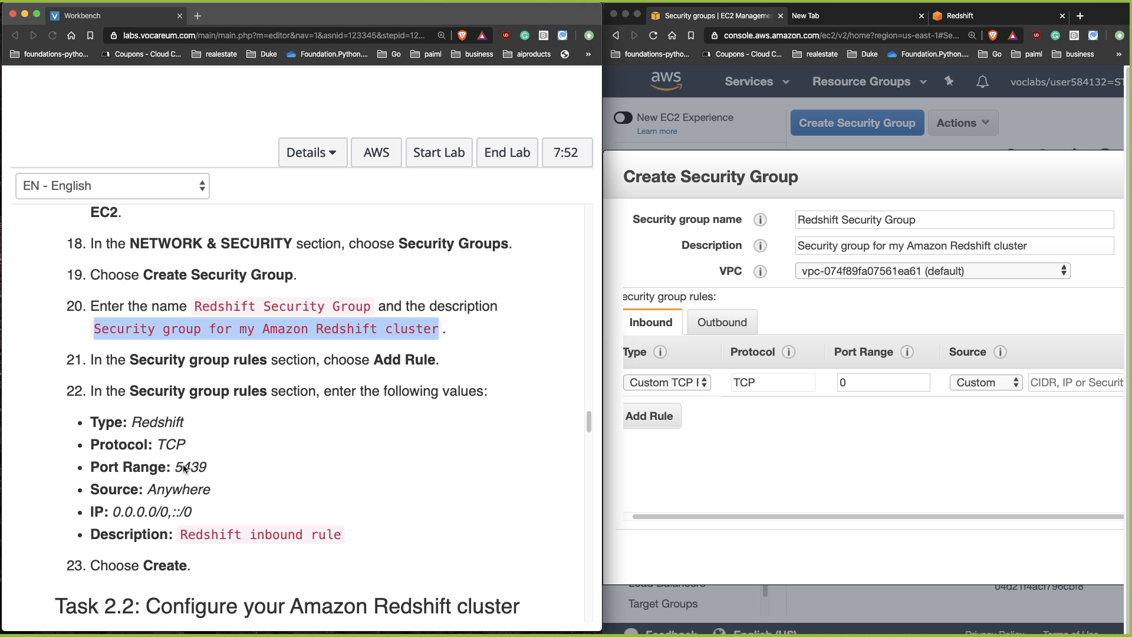
left_click_drag(175, 466, 187, 464)
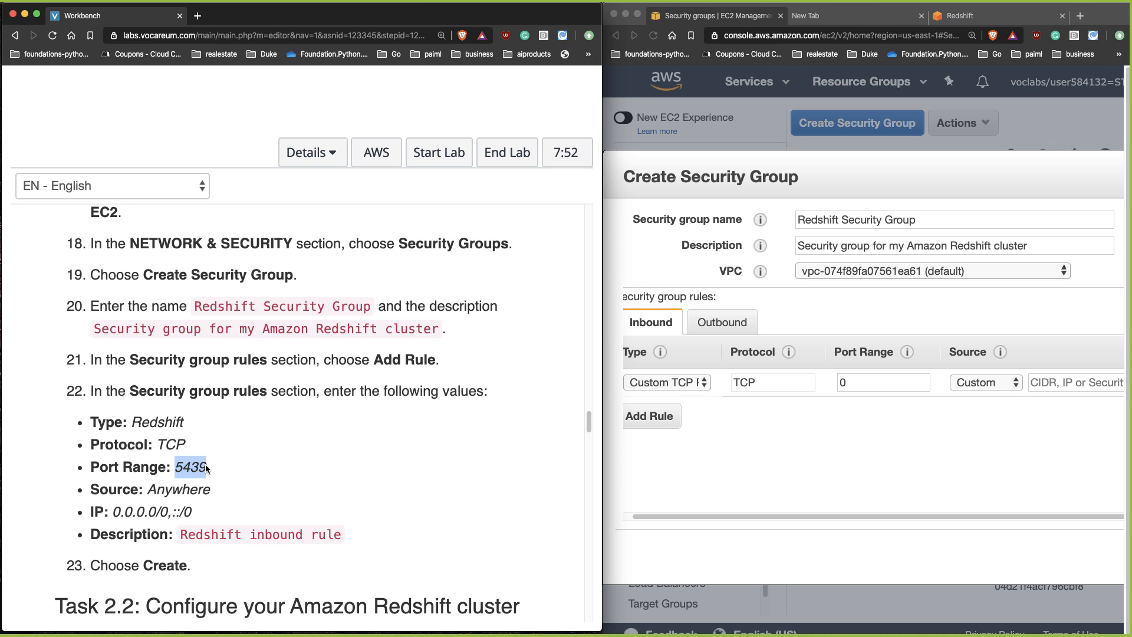
left_click(843, 435)
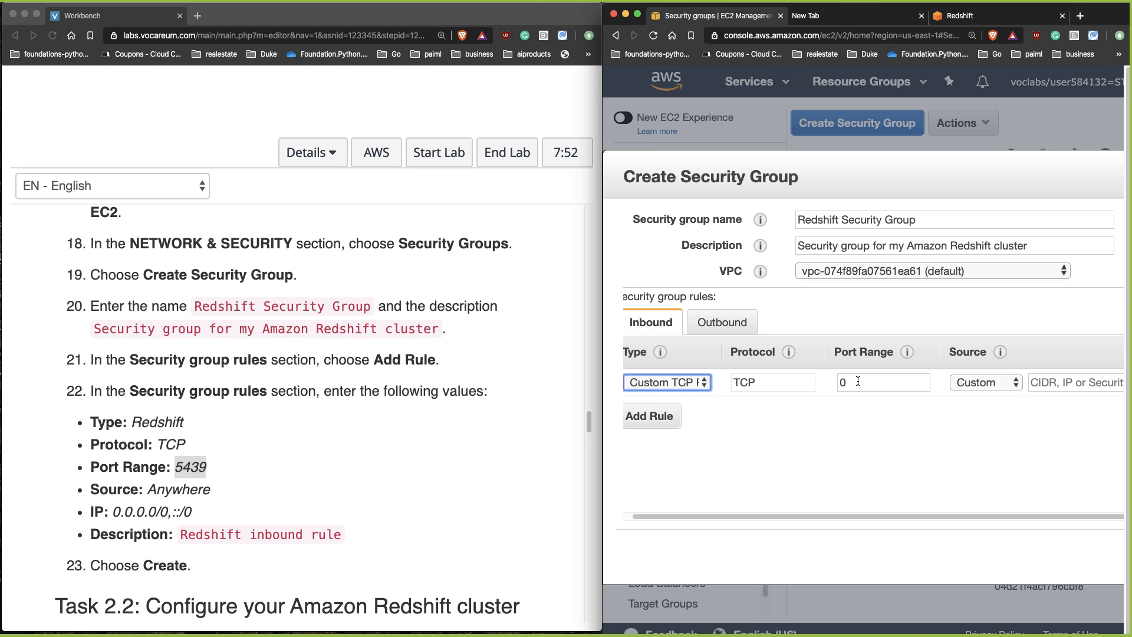
double_click(857, 381)
type("5439")
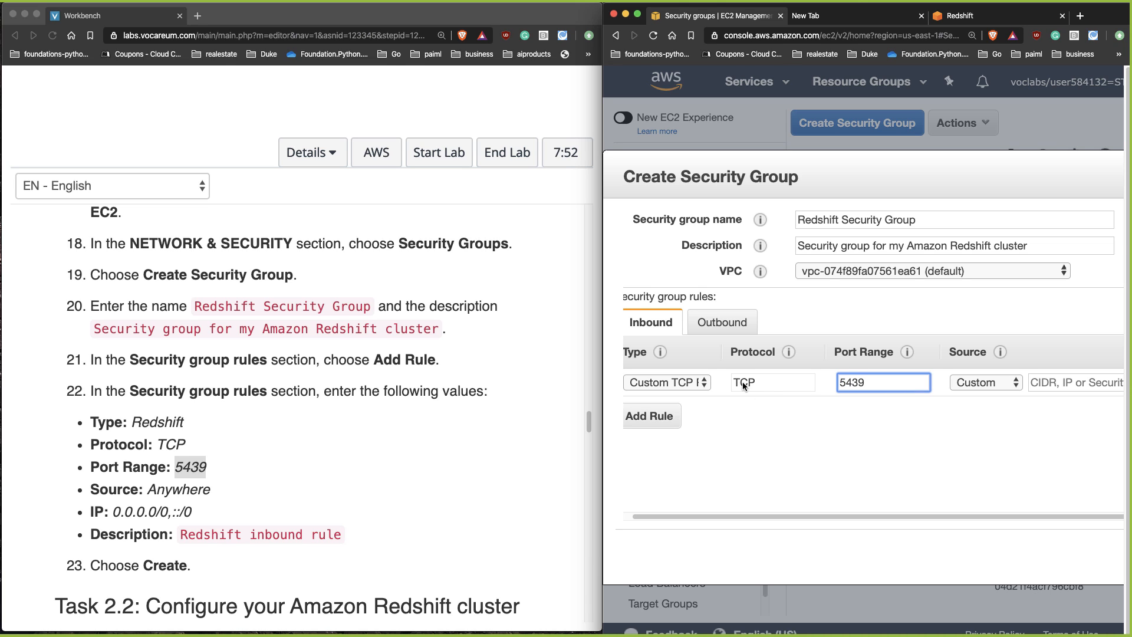
Set the inbound rule's custom source to 0.0.0.0/0, ::/0
left_click(1050, 383)
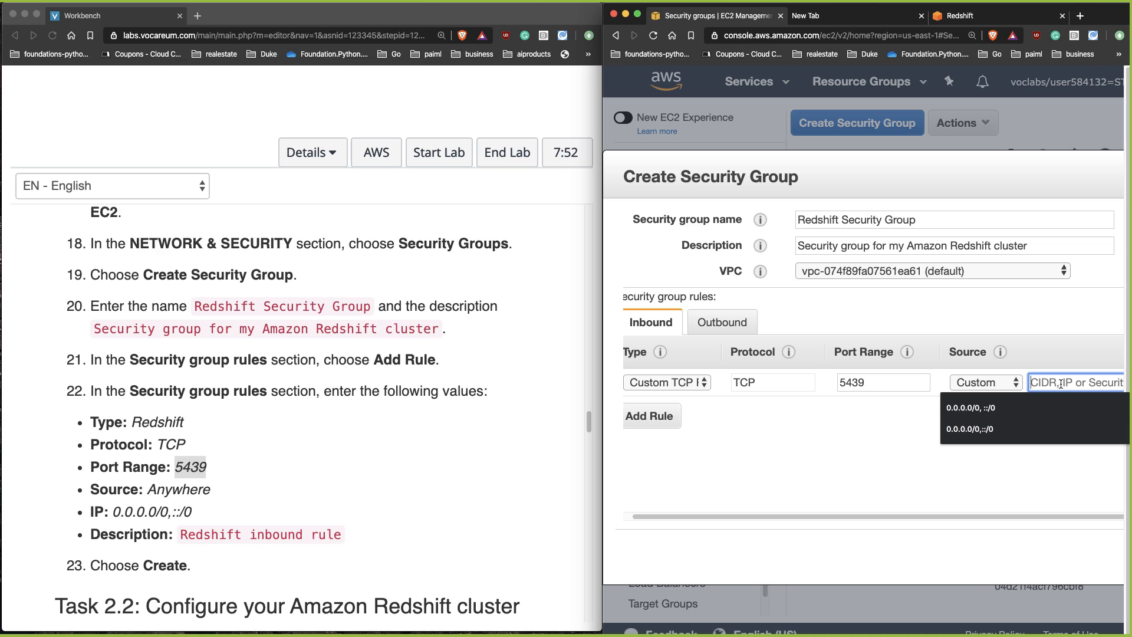
left_click(1006, 409)
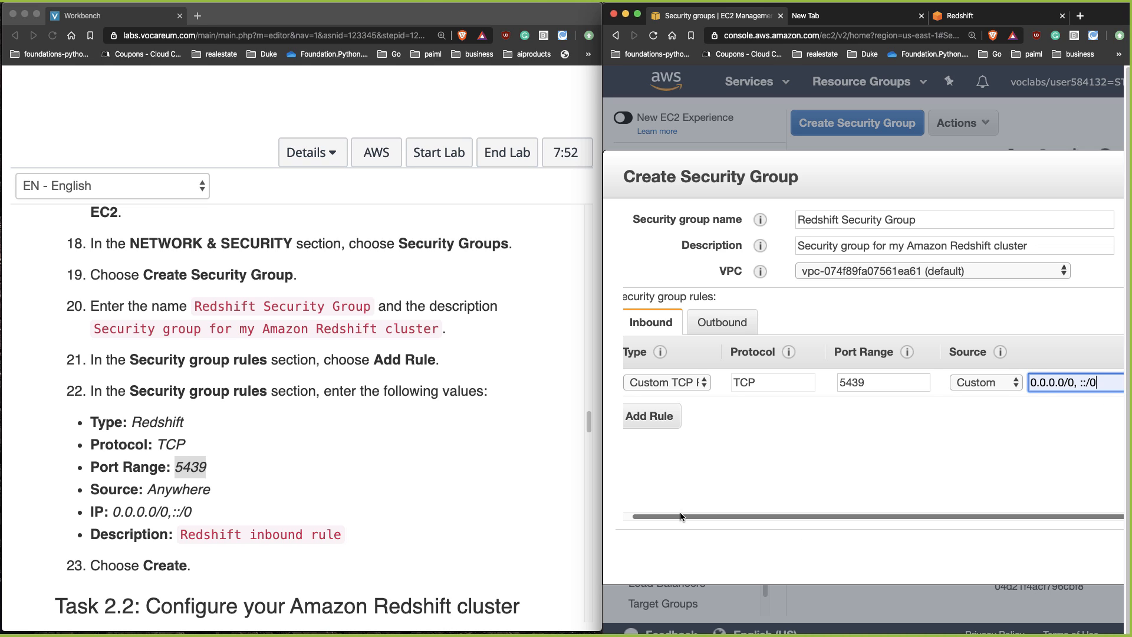
left_click_drag(681, 515, 977, 509)
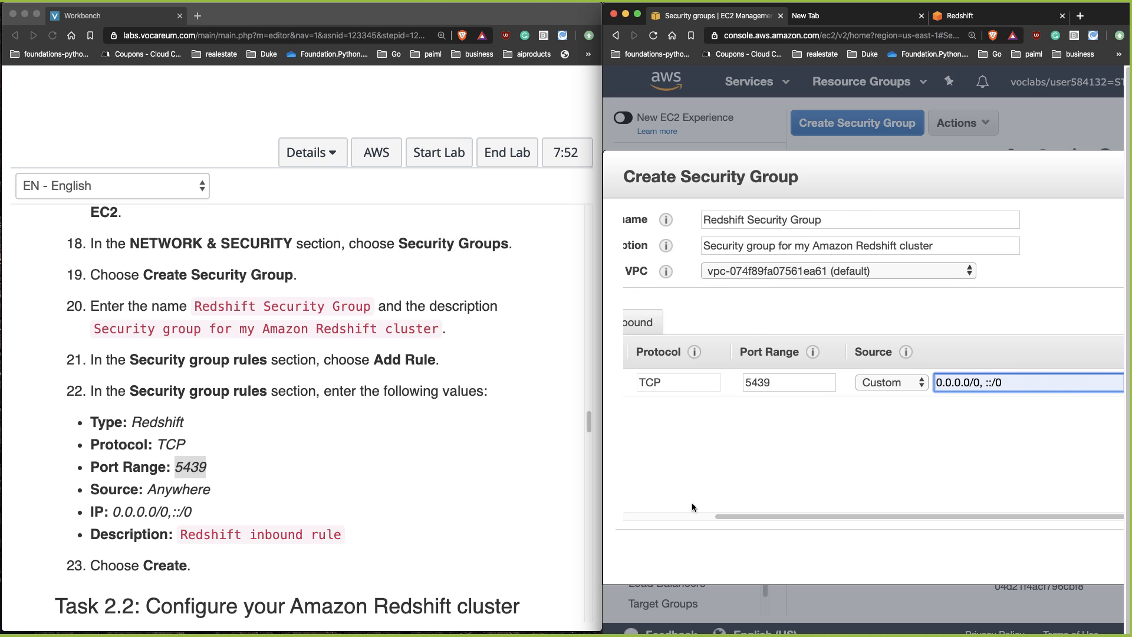
left_click_drag(745, 514, 617, 514)
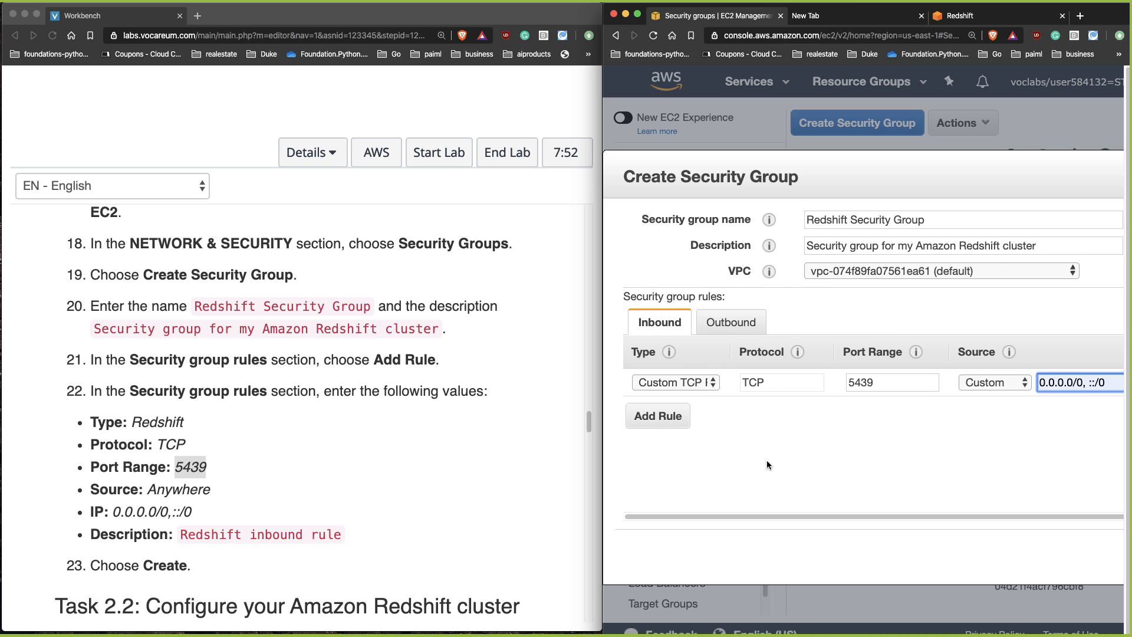
Describe the inbound rule as "Redshift inbound rule", copied from the lab instructions, and create the security group
double_click(190, 467)
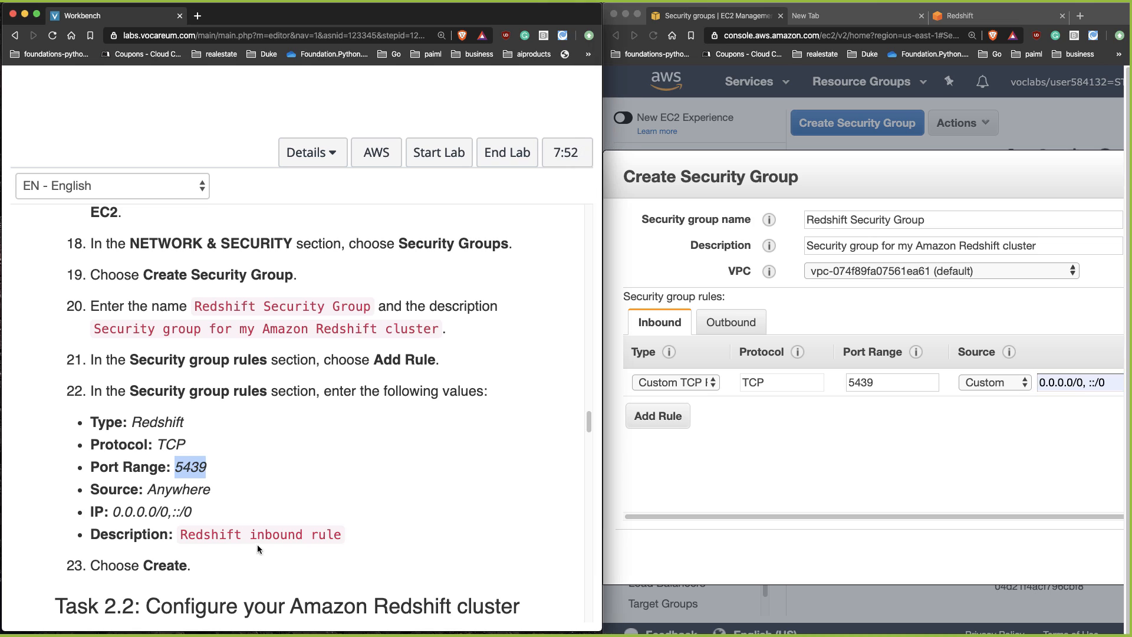
left_click(193, 531)
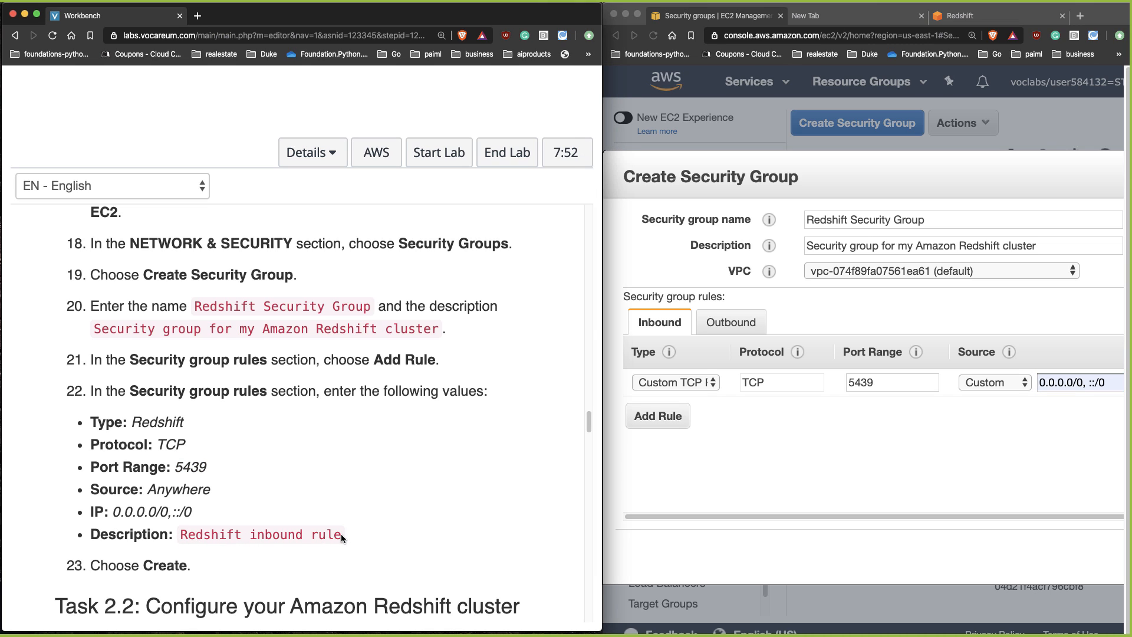
mouse_move(340, 533)
left_mouse_down()
mouse_move(173, 539)
mouse_move(340, 534)
left_mouse_up()
key("super+c")
left_click(180, 537)
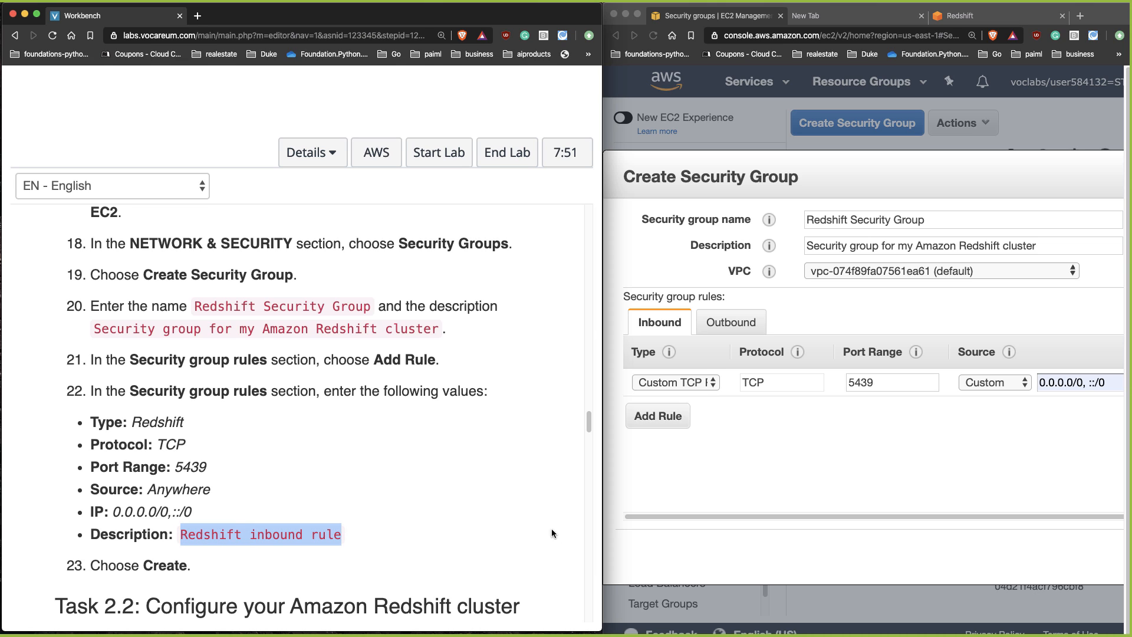
left_click(819, 519)
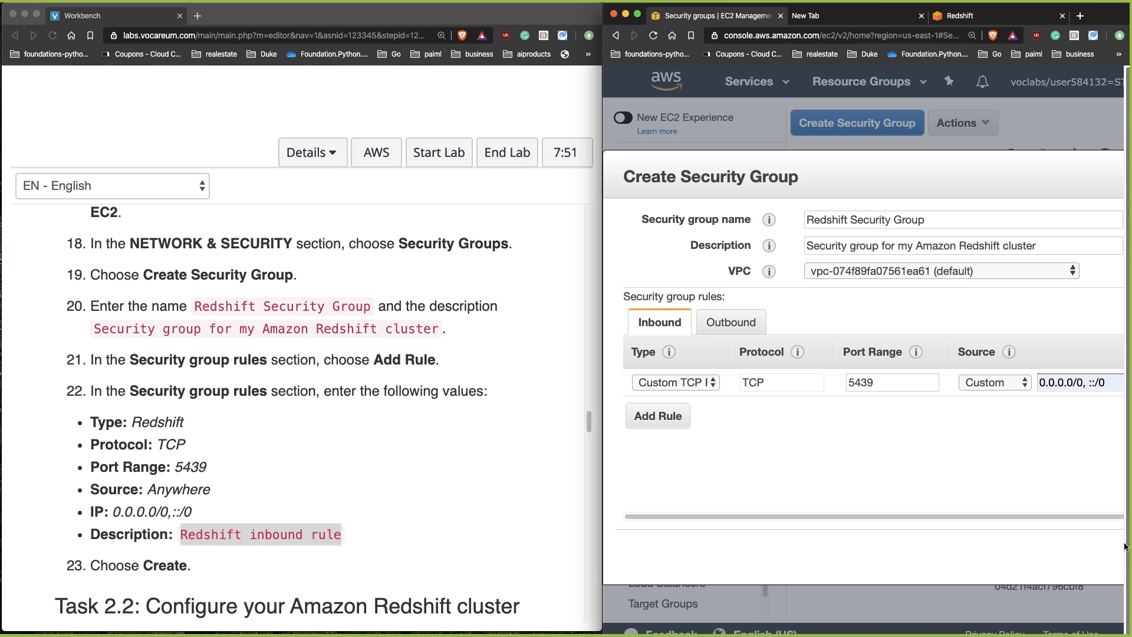
scroll(1125, 624, "right", 5)
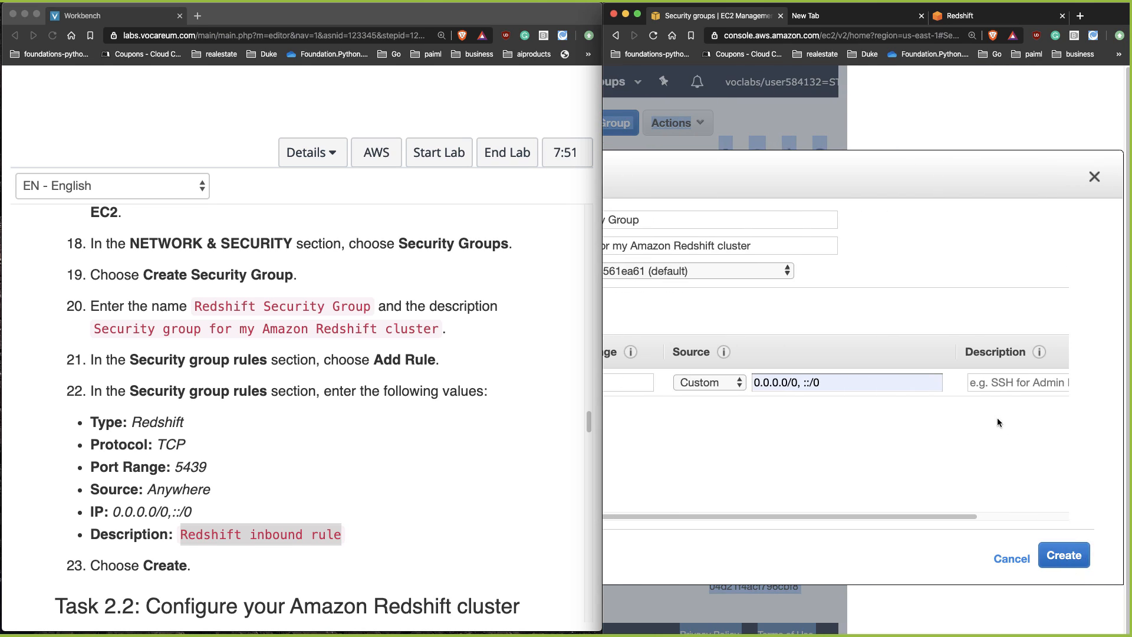
left_click(1002, 382)
key("super+v")
left_click(1059, 555)
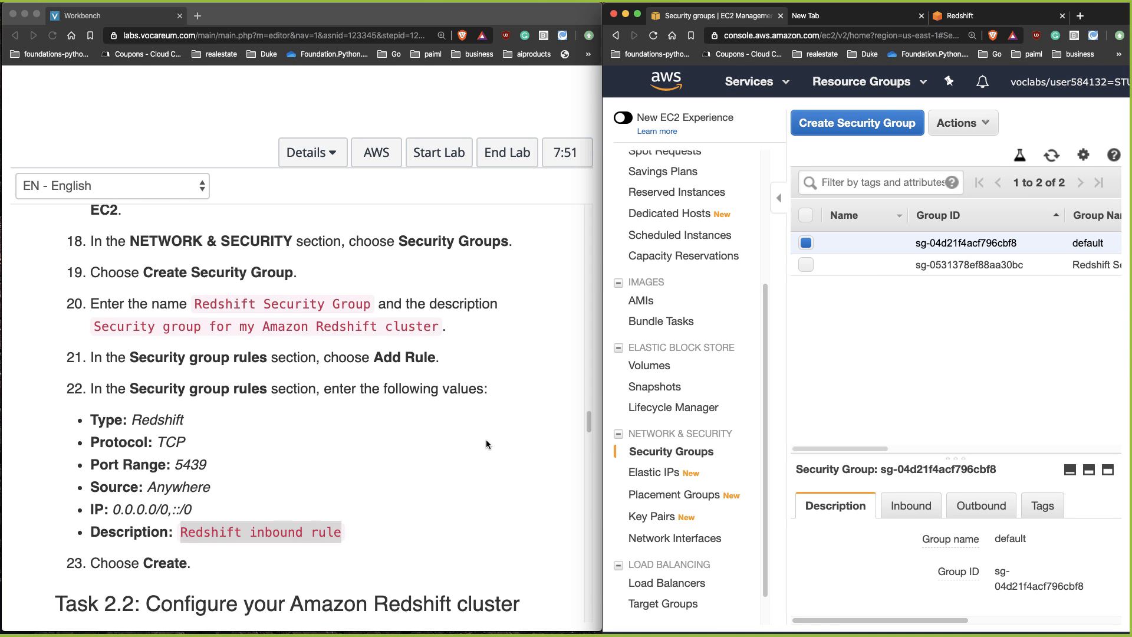
Read the Task 2.2 lab instructions for configuring the Amazon Redshift cluster
scroll(486, 439, "down", 5)
scroll(490, 443, "down", 2)
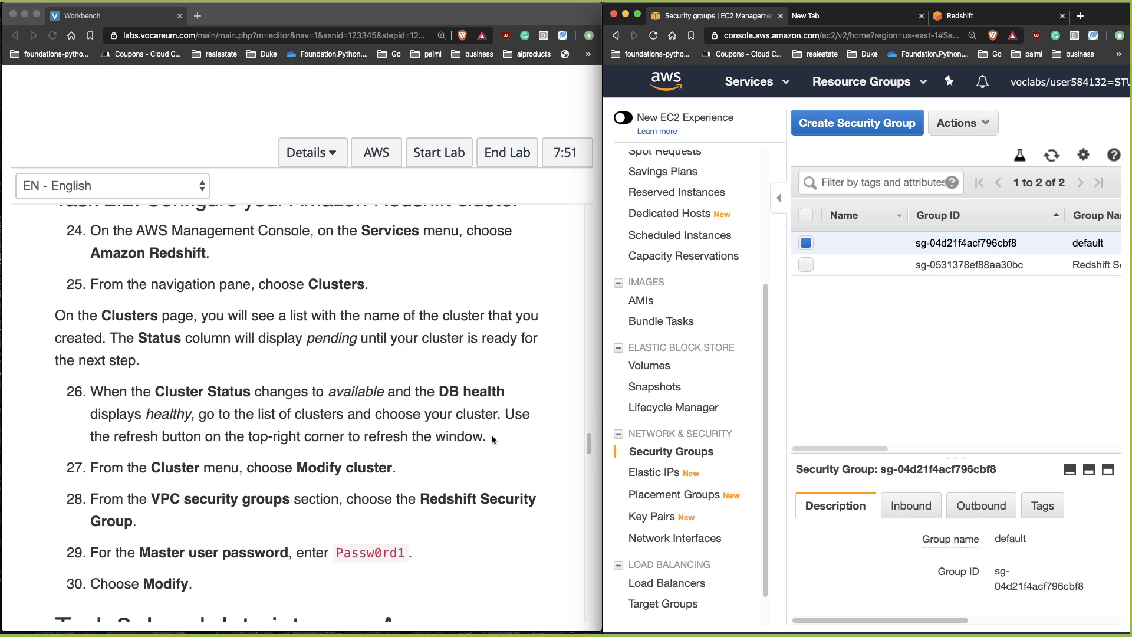
scroll(491, 426, "up", 1)
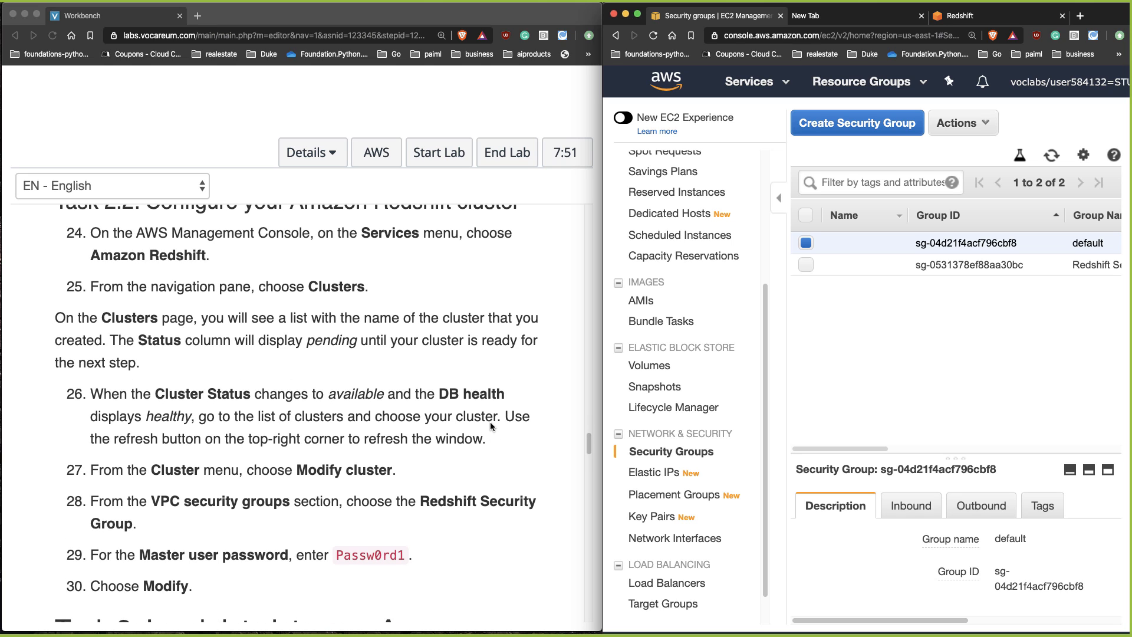
scroll(490, 422, "up", 1)
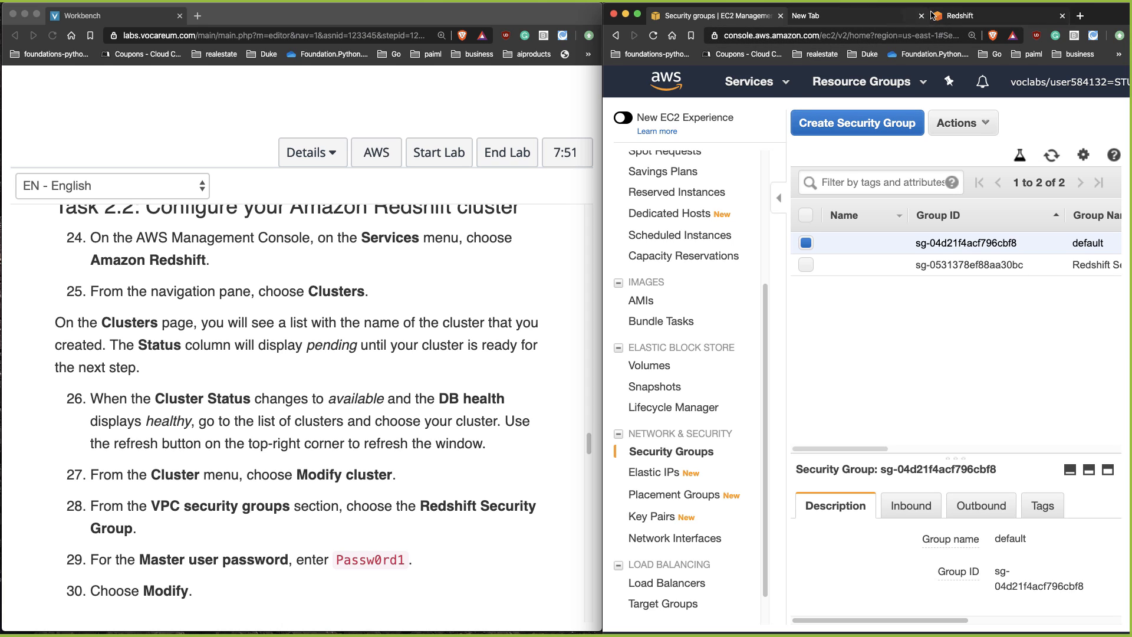
Switch to the Redshift console, open redshift-cluster-1 and check which actions its details page offers
left_click(908, 14)
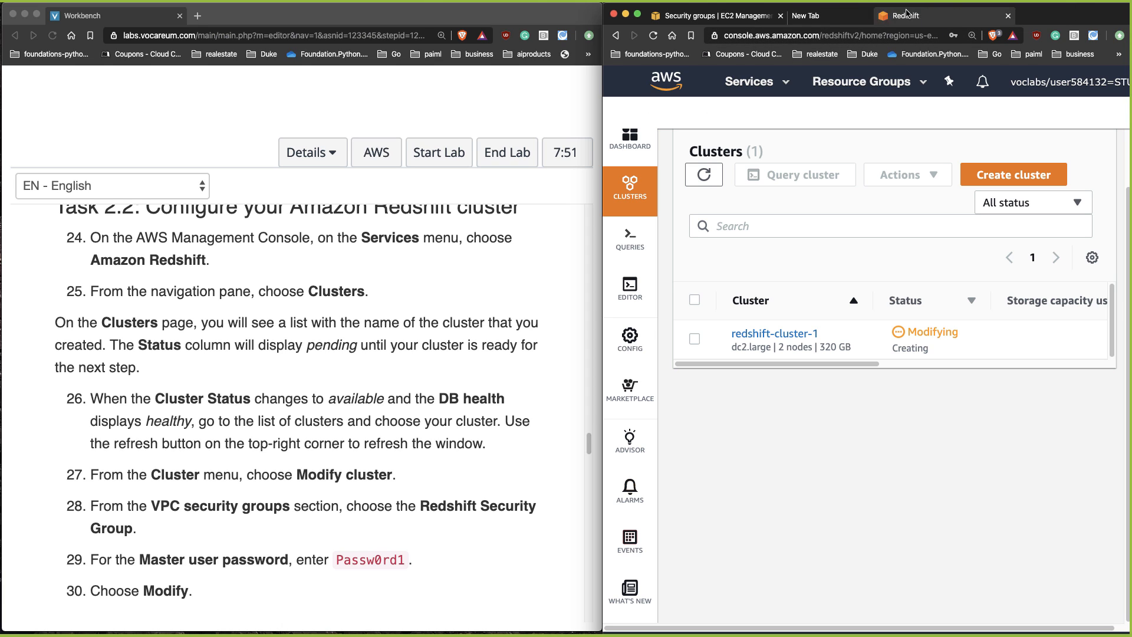
left_click_drag(906, 13, 819, 14)
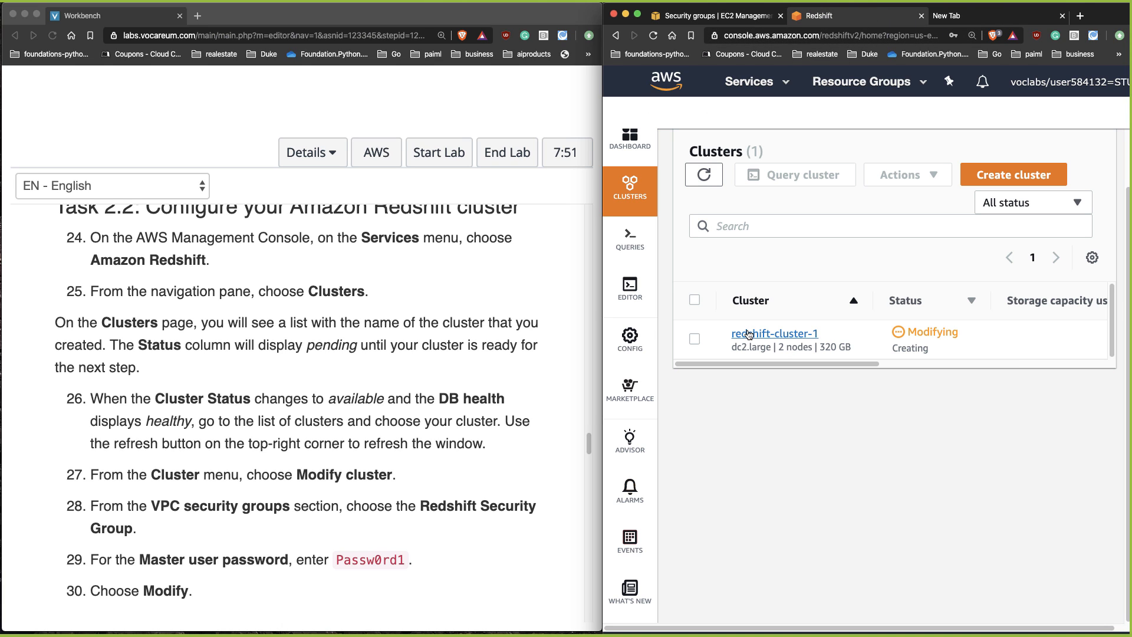
left_click(748, 334)
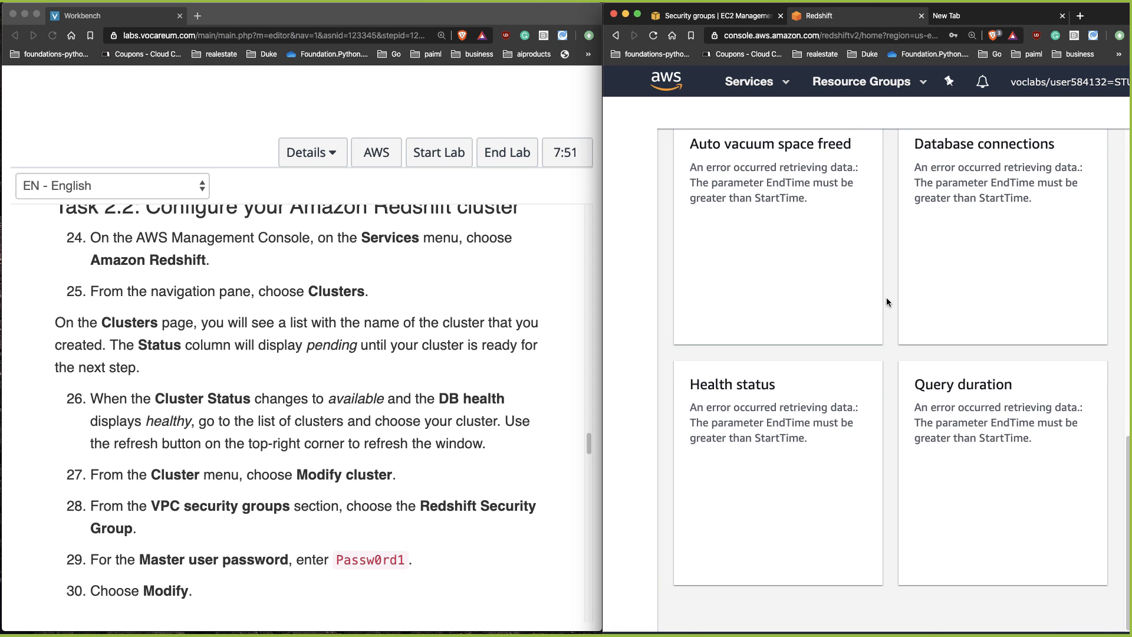
scroll(887, 302, "up", 10)
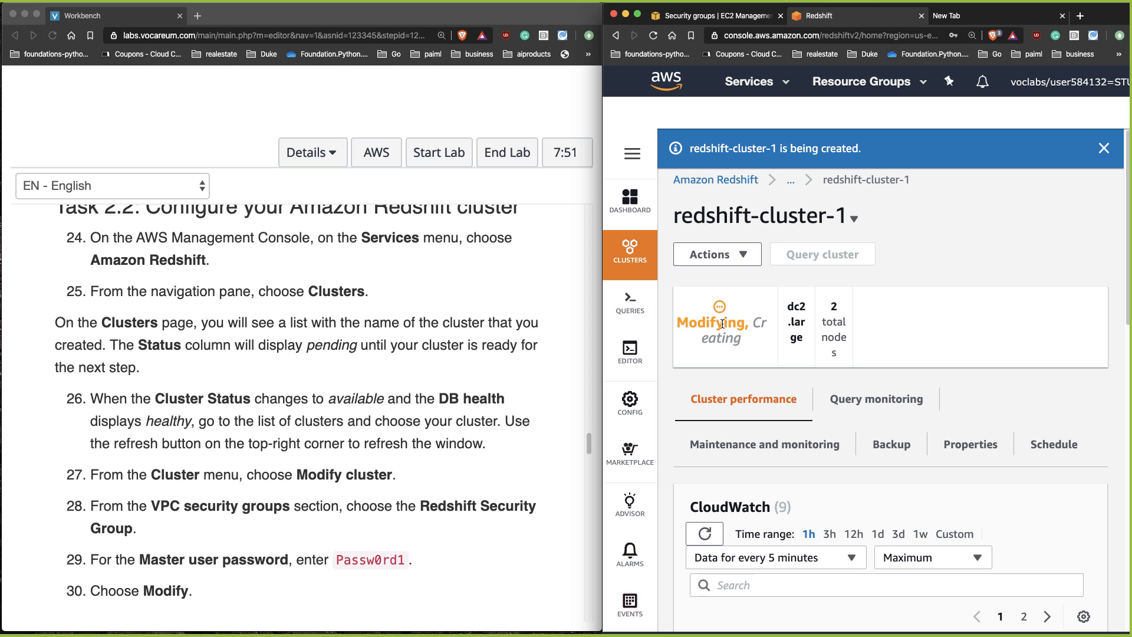
left_click(739, 256)
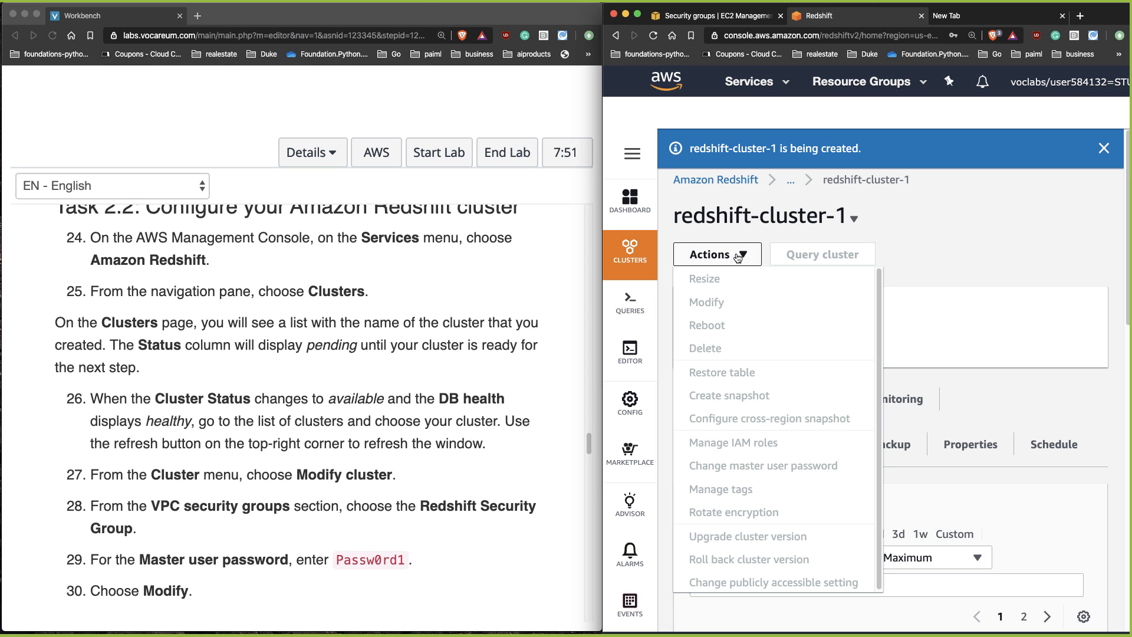
left_click(1038, 245)
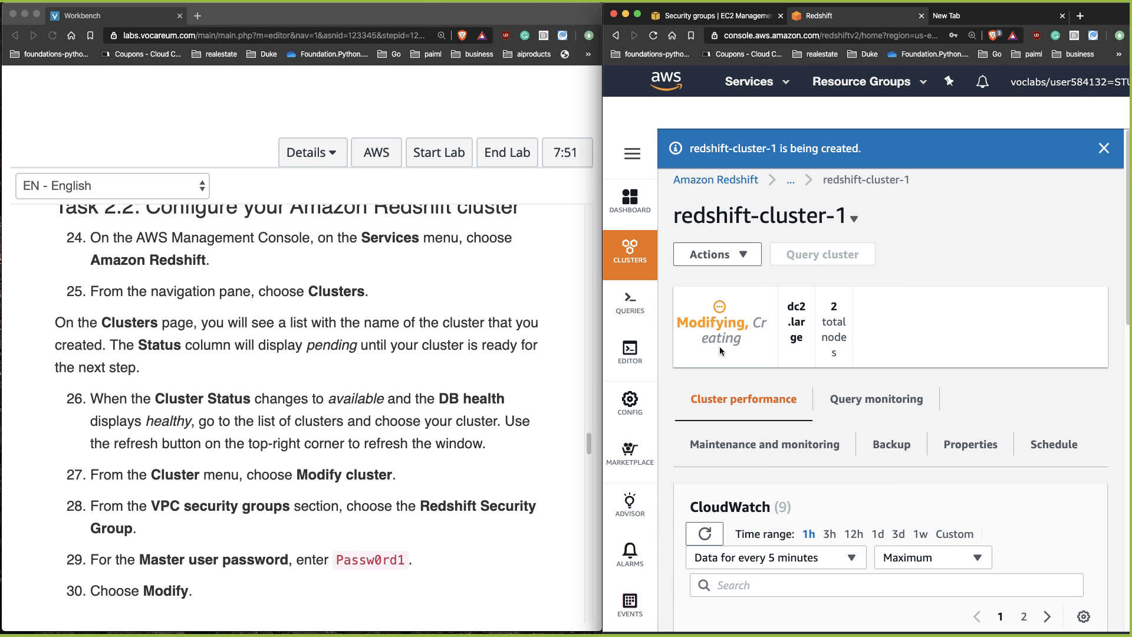
Widen the console window, return to the Clusters list, select redshift-cluster-1 and check its available actions
left_click_drag(603, 351, 353, 345)
mouse_move(420, 252)
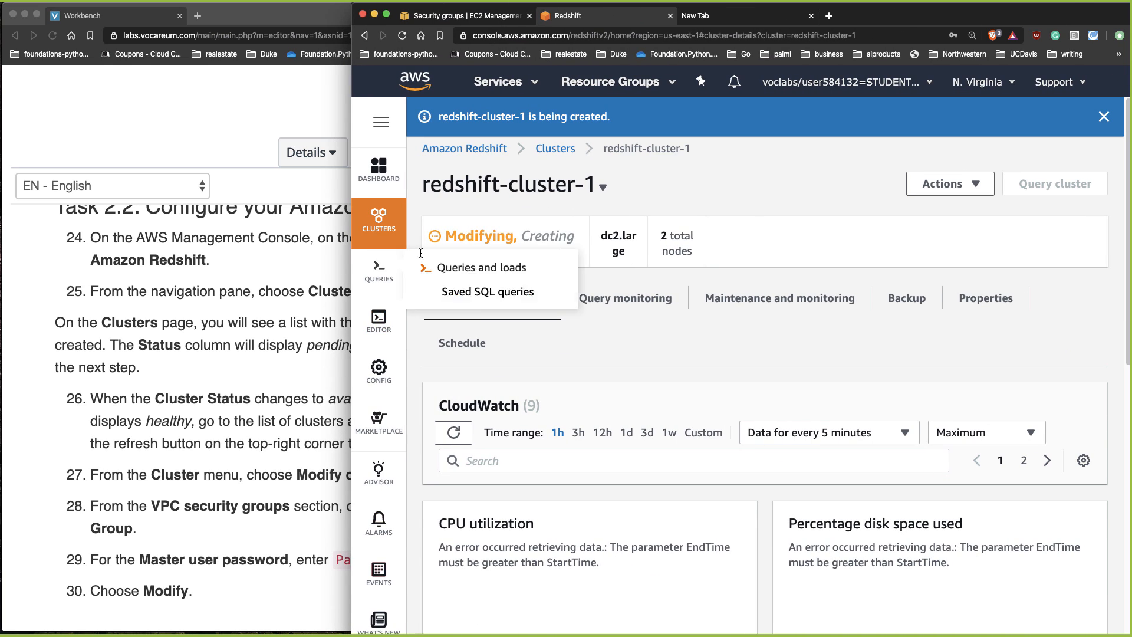
left_click(551, 148)
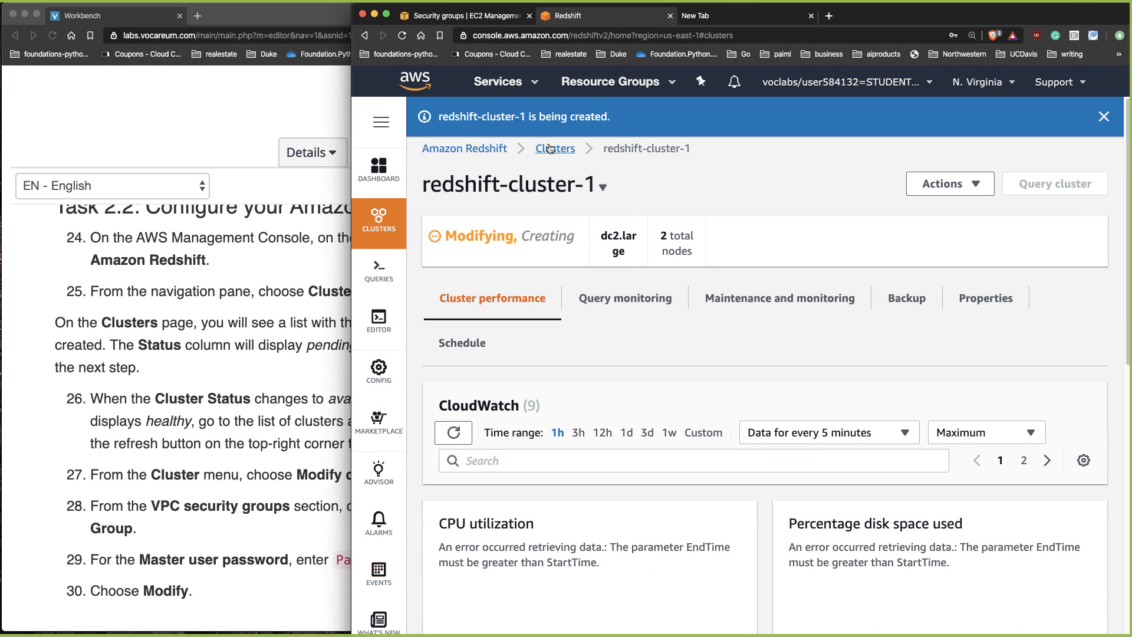
left_click(443, 296)
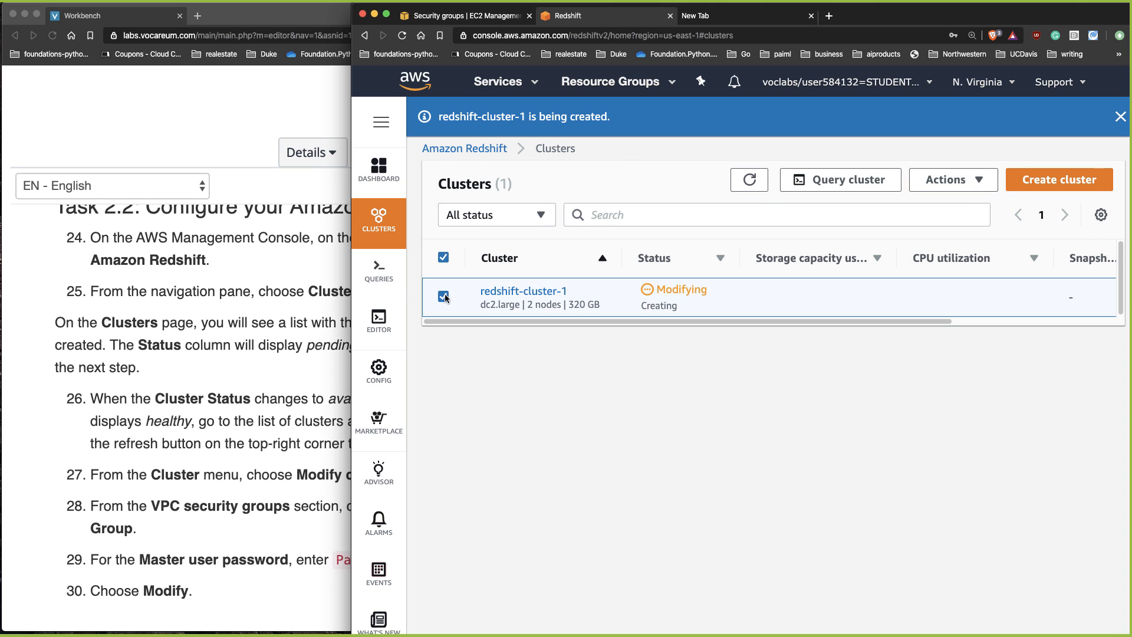
left_click(976, 180)
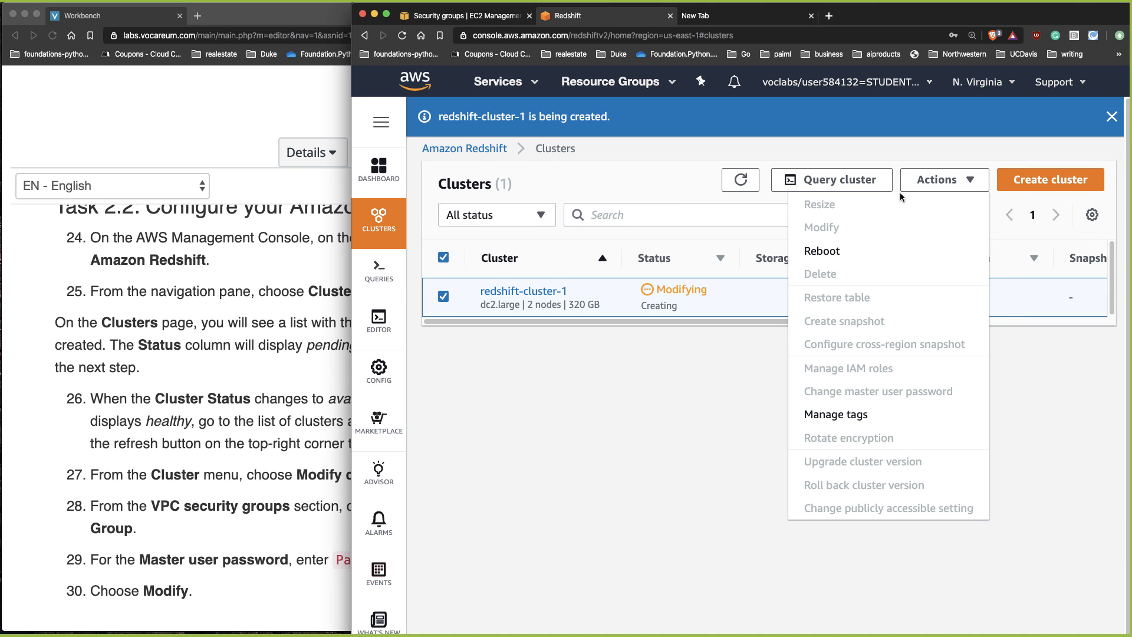
left_click(677, 406)
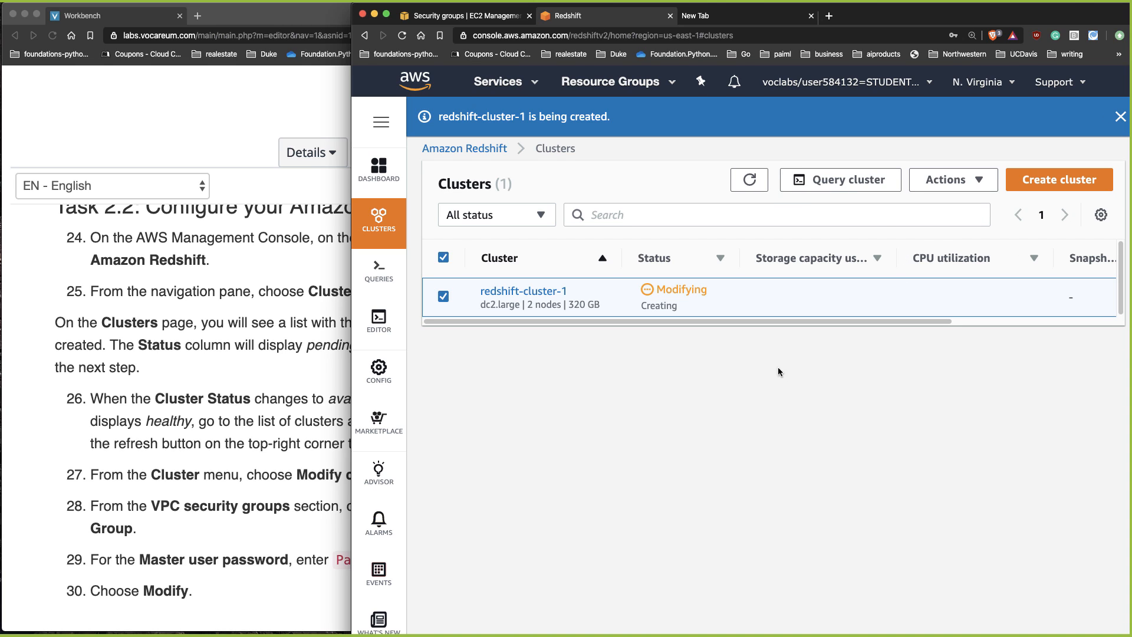
Reload the Clusters page, select redshift-cluster-1 again and check its status
left_click(403, 36)
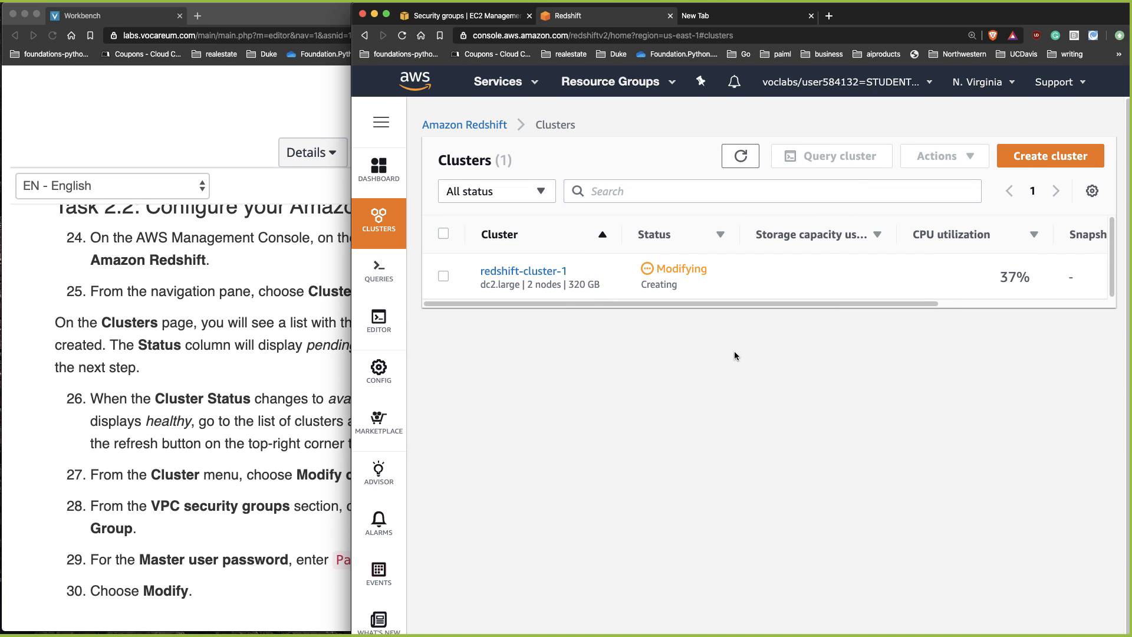
left_click(443, 274)
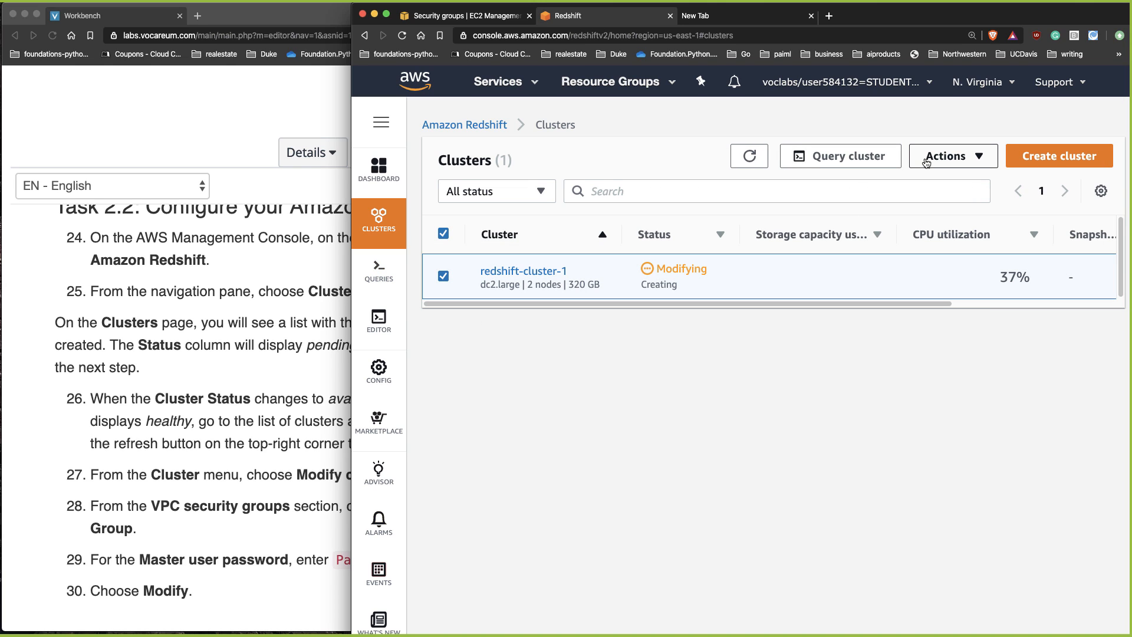
left_click_drag(924, 302, 826, 305)
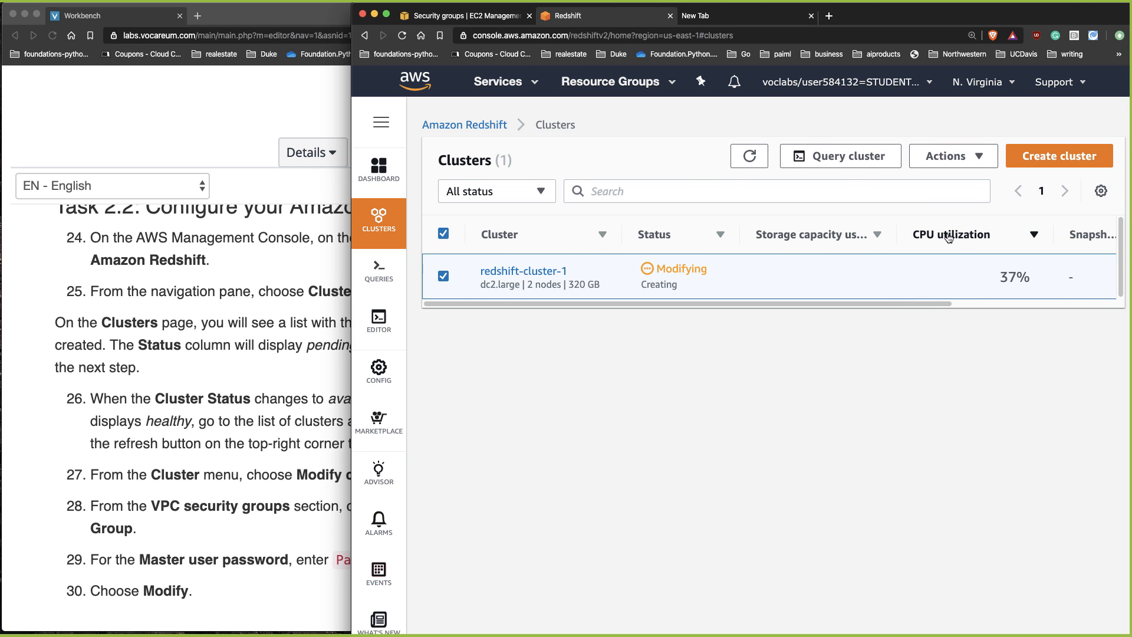
left_click_drag(927, 301, 580, 306)
scroll(409, 406, "down", 1)
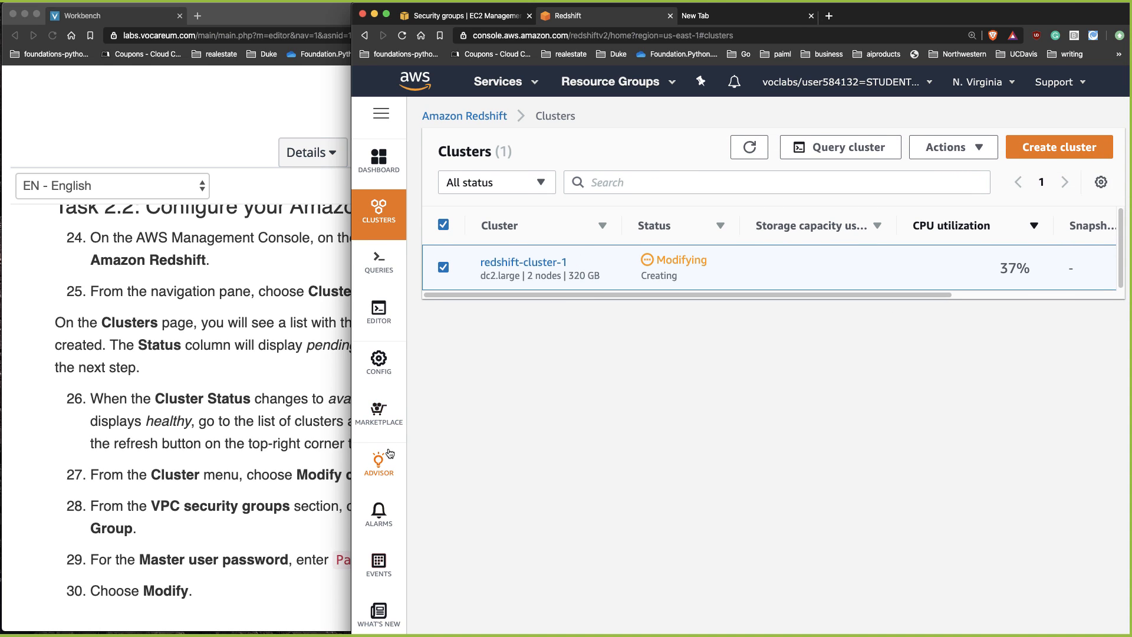
mouse_move(364, 258)
scroll(690, 362, "up", 1)
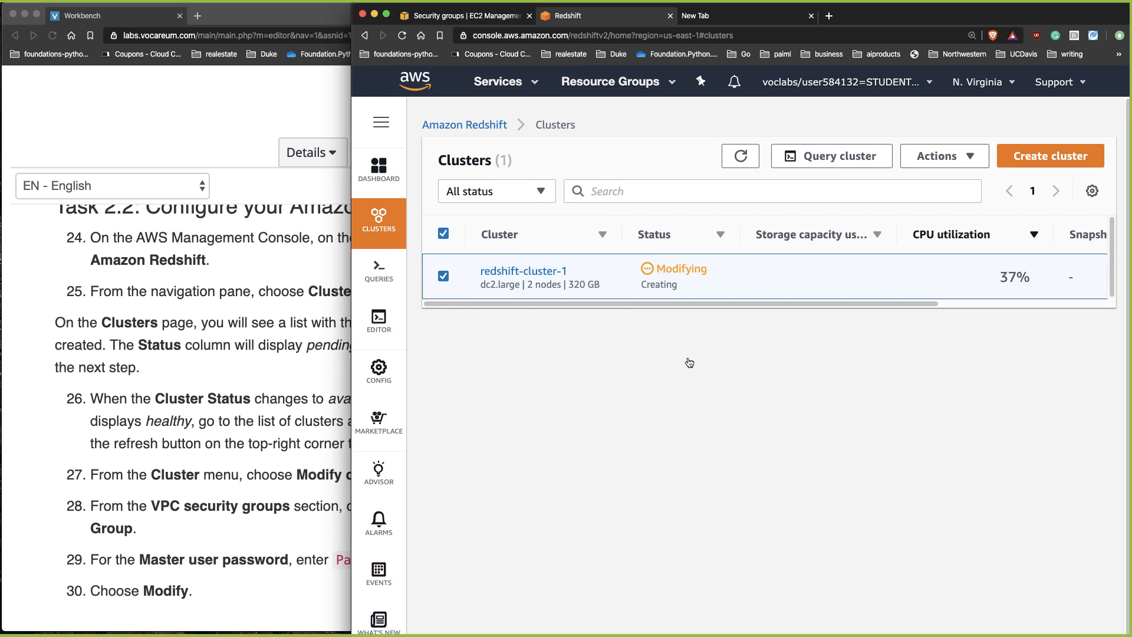
Open the Redshift dashboard and review the CPU utilization chart, alarms, query overview, events and feature spotlight
left_click(371, 177)
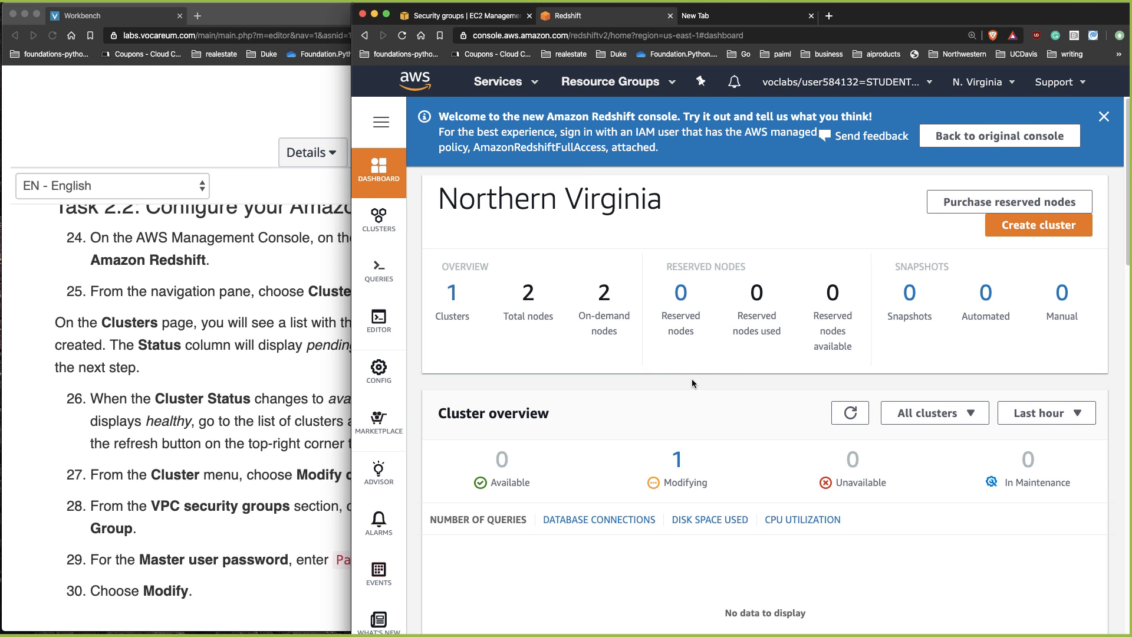
scroll(691, 378, "down", 1)
scroll(696, 378, "down", 3)
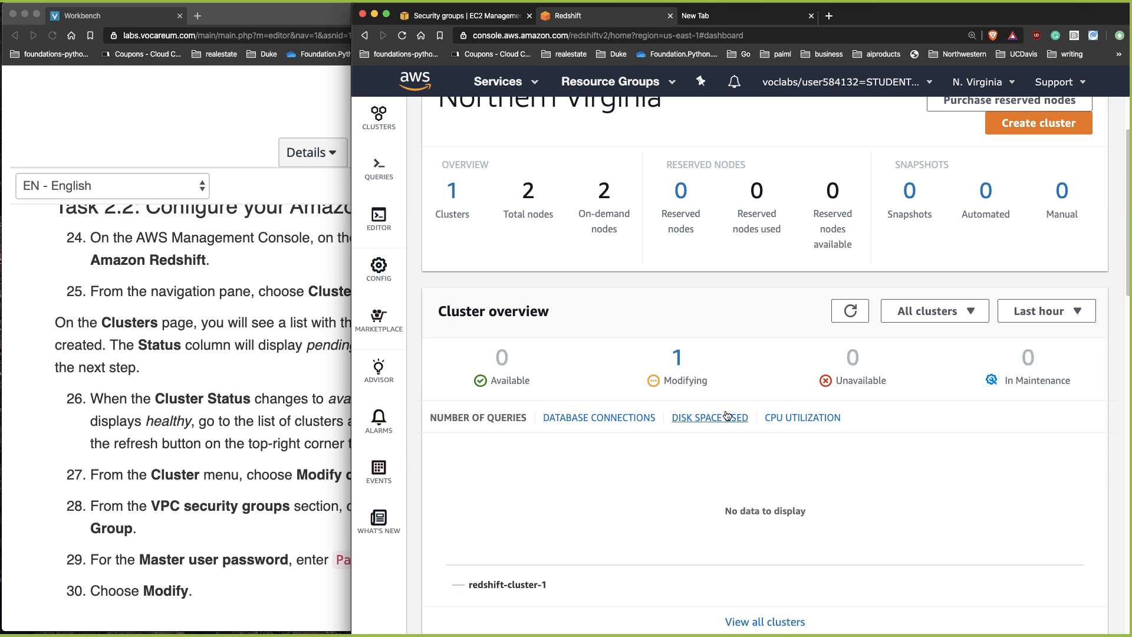
left_click(855, 417)
scroll(904, 422, "down", 6)
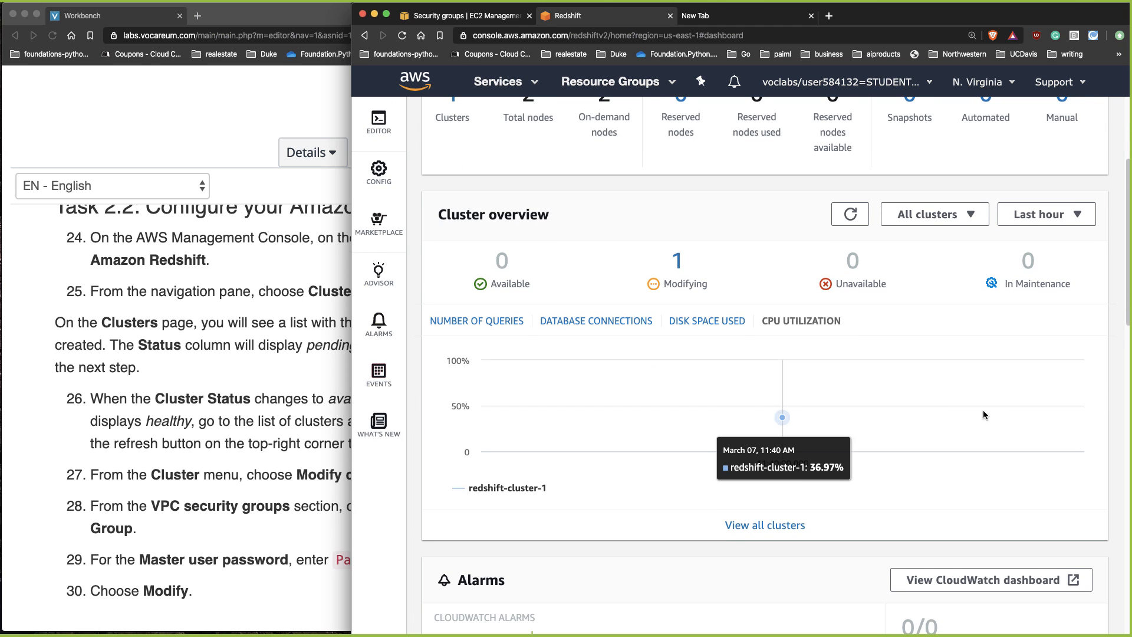
scroll(1100, 405, "down", 18)
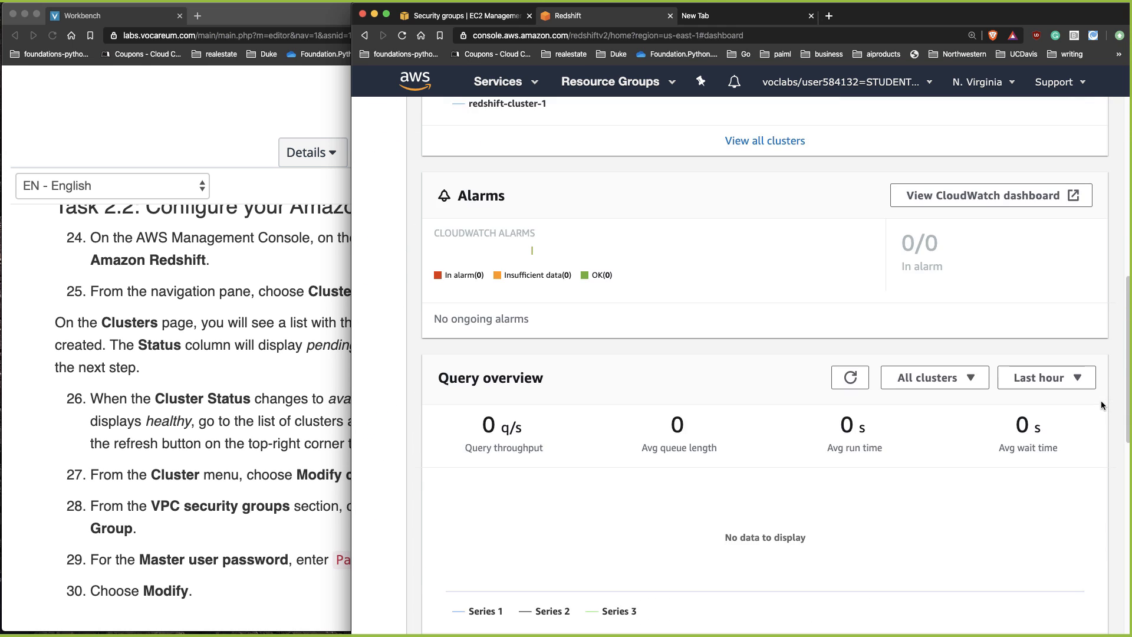
scroll(1104, 404, "down", 14)
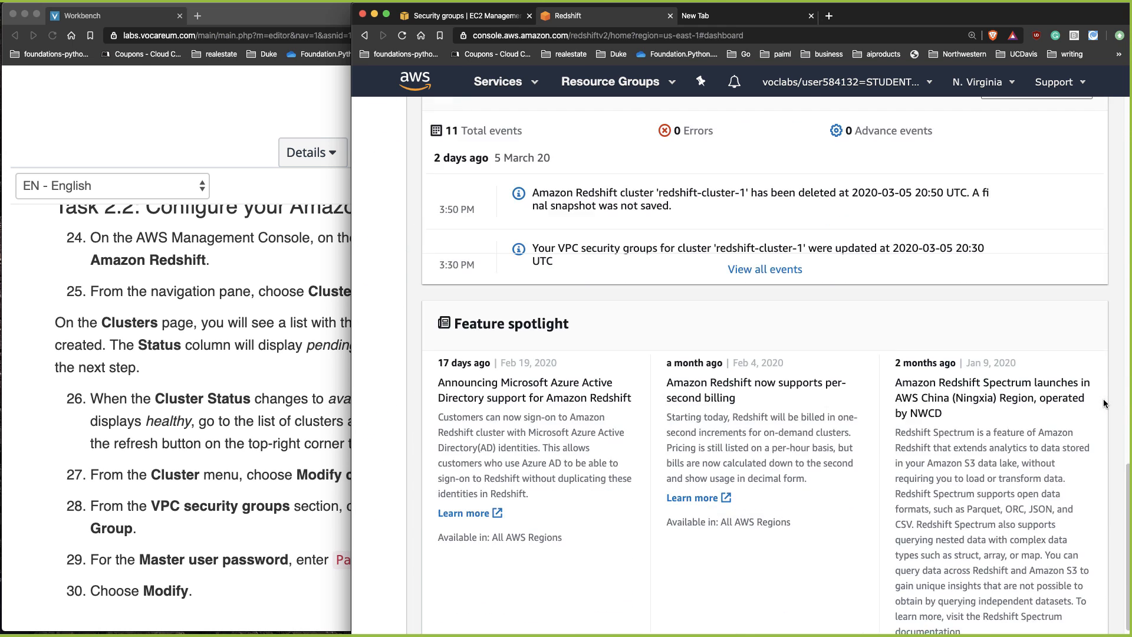
Go back over the dashboard's resource overview and the cluster overview's availability and maintenance statuses
scroll(1103, 402, "up", 18)
scroll(1104, 402, "up", 8)
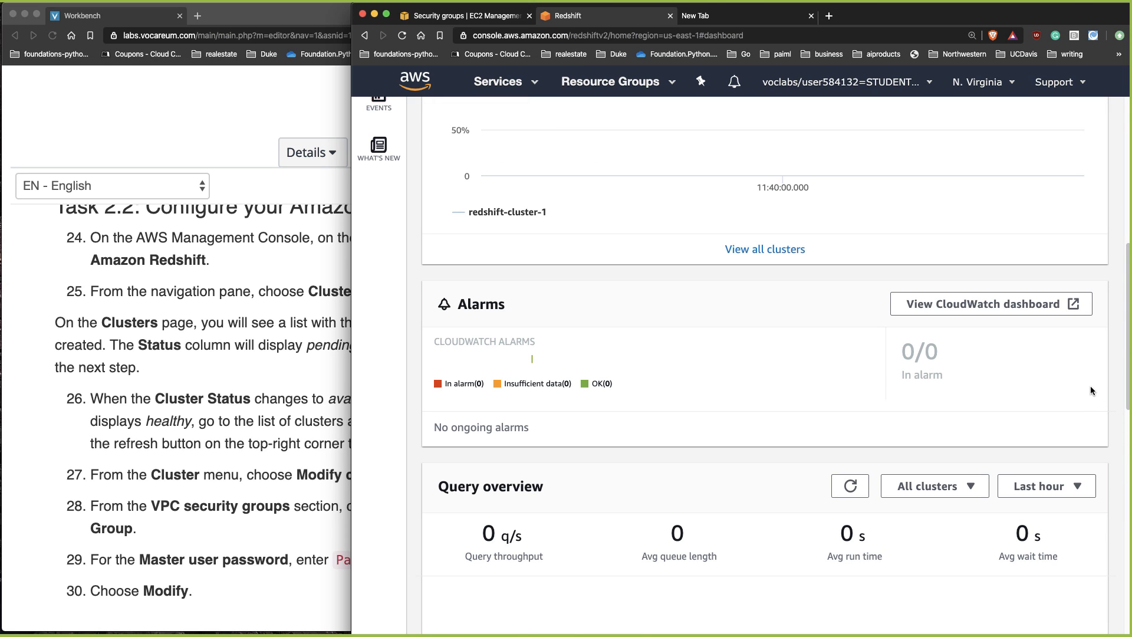
scroll(1087, 384, "up", 8)
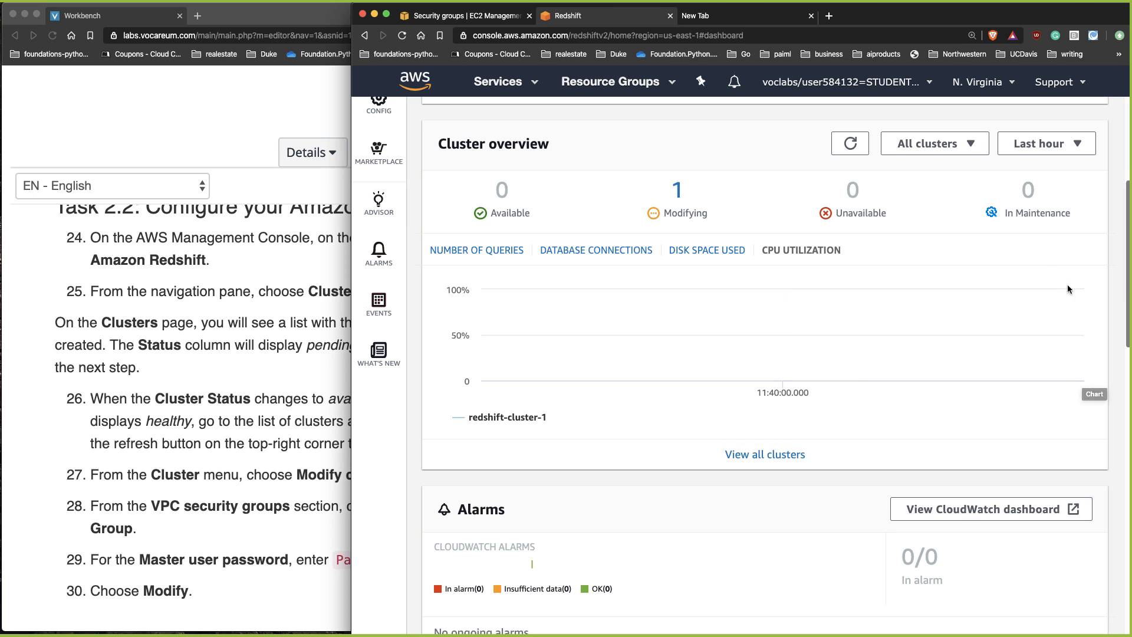
scroll(1061, 277, "up", 8)
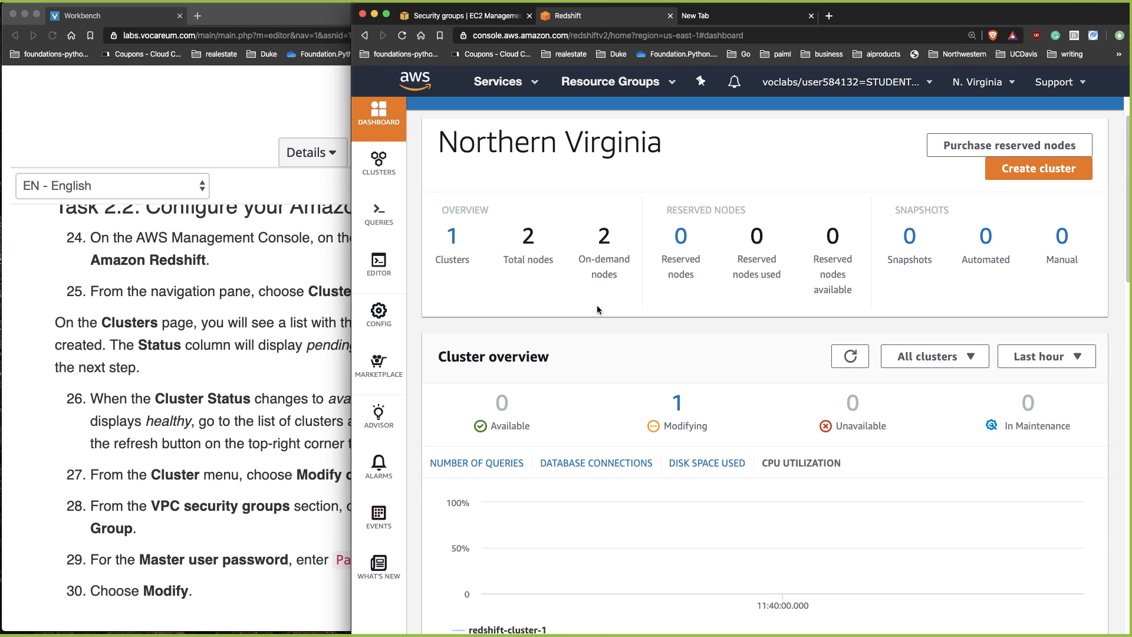
scroll(615, 329, "down", 3)
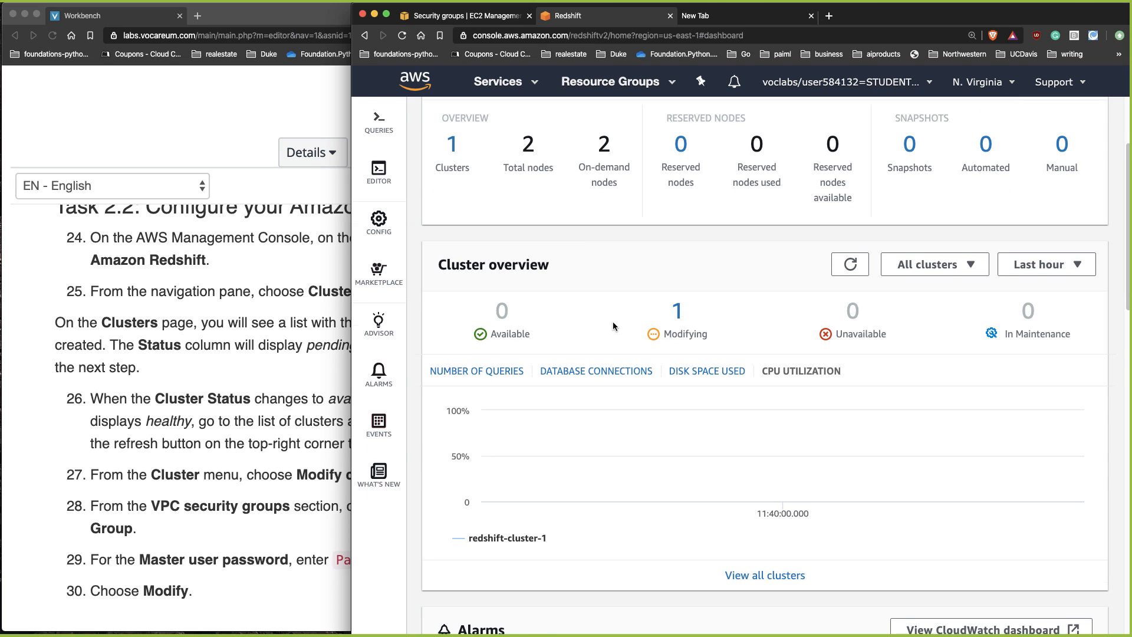
scroll(613, 321, "up", 3)
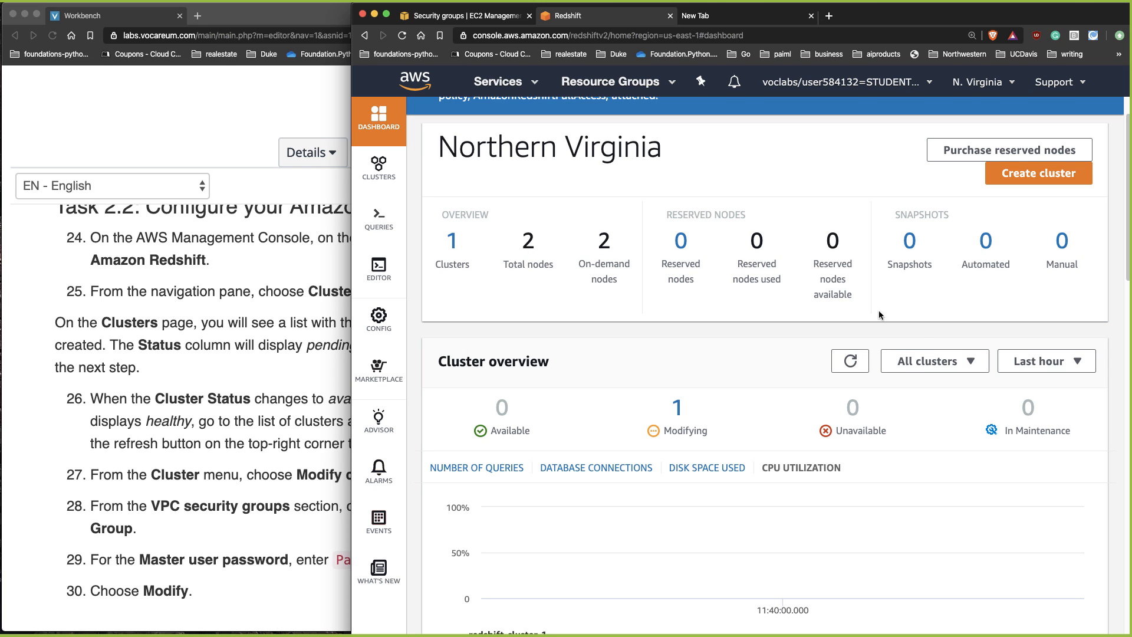
scroll(774, 373, "down", 3)
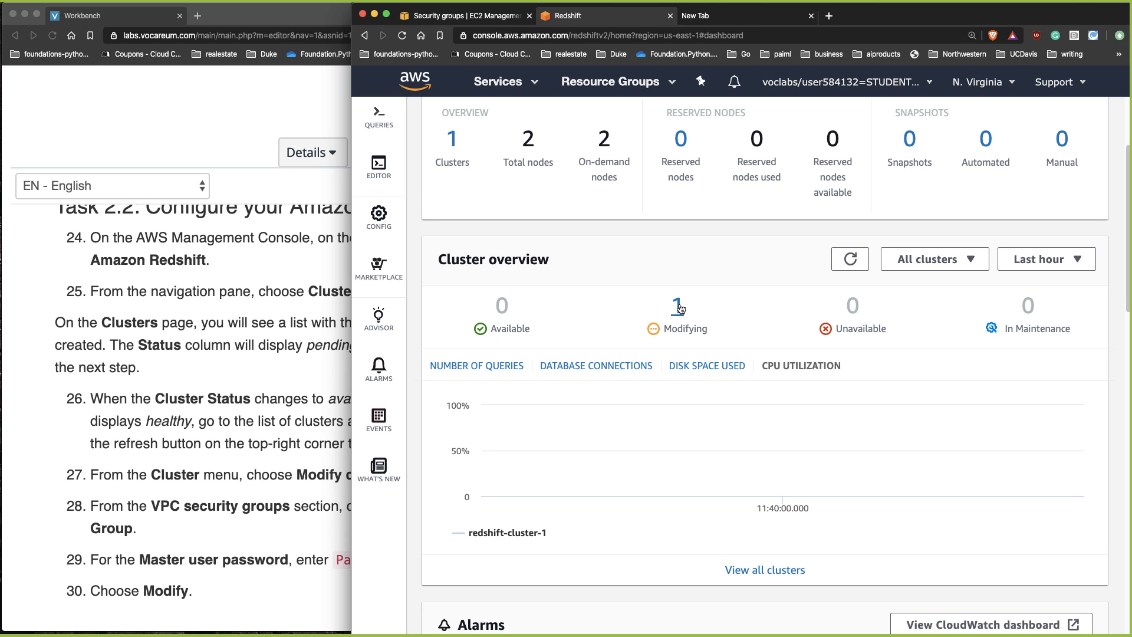
scroll(693, 336, "down", 2)
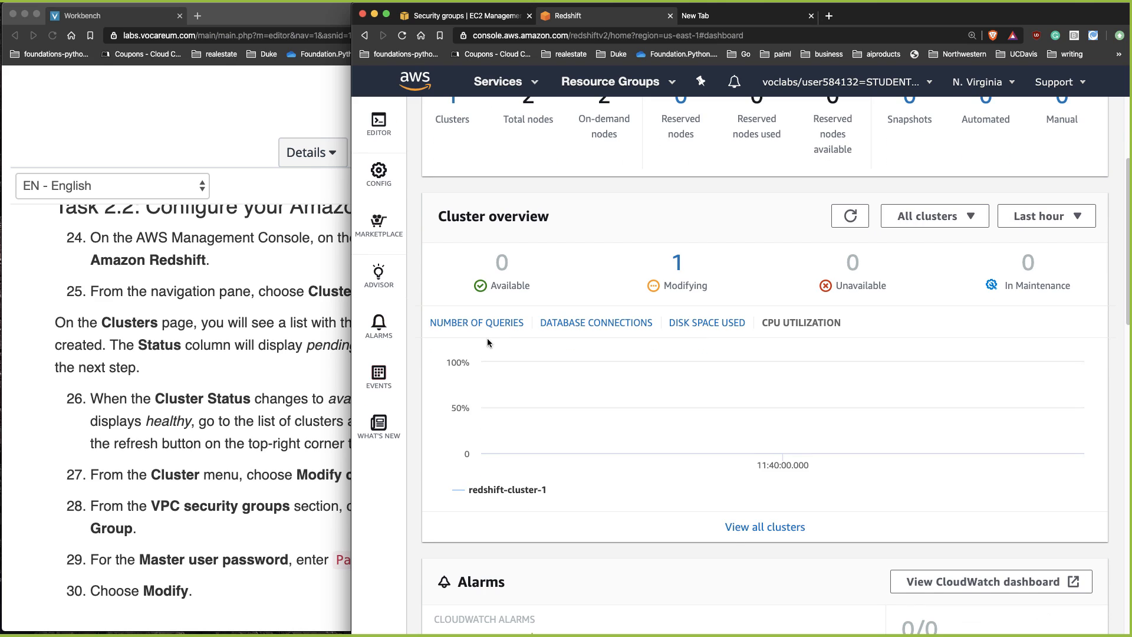
Look through the cluster overview charts for number of queries, database connections, disk space used and CPU utilization
left_click(476, 324)
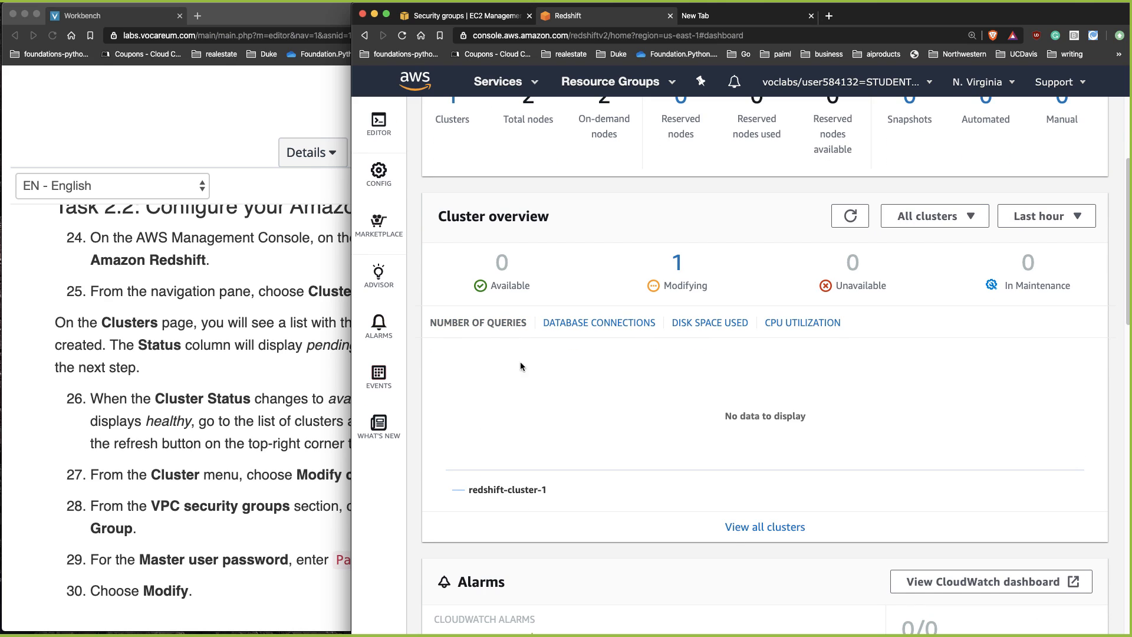
left_click(615, 329)
left_click(705, 327)
left_click(601, 329)
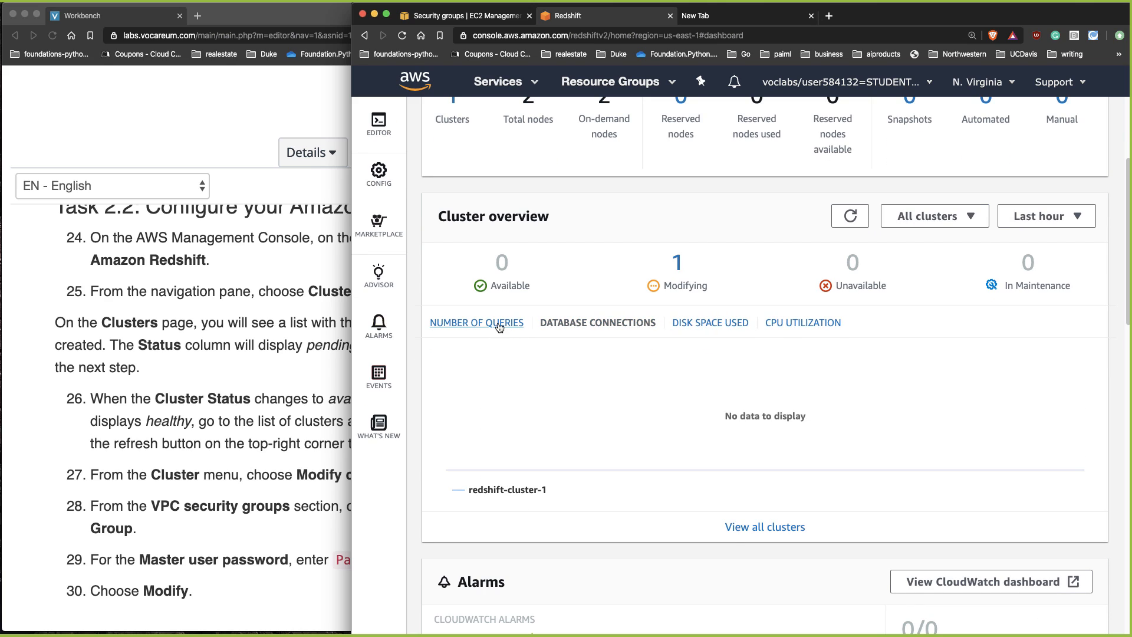
left_click(499, 326)
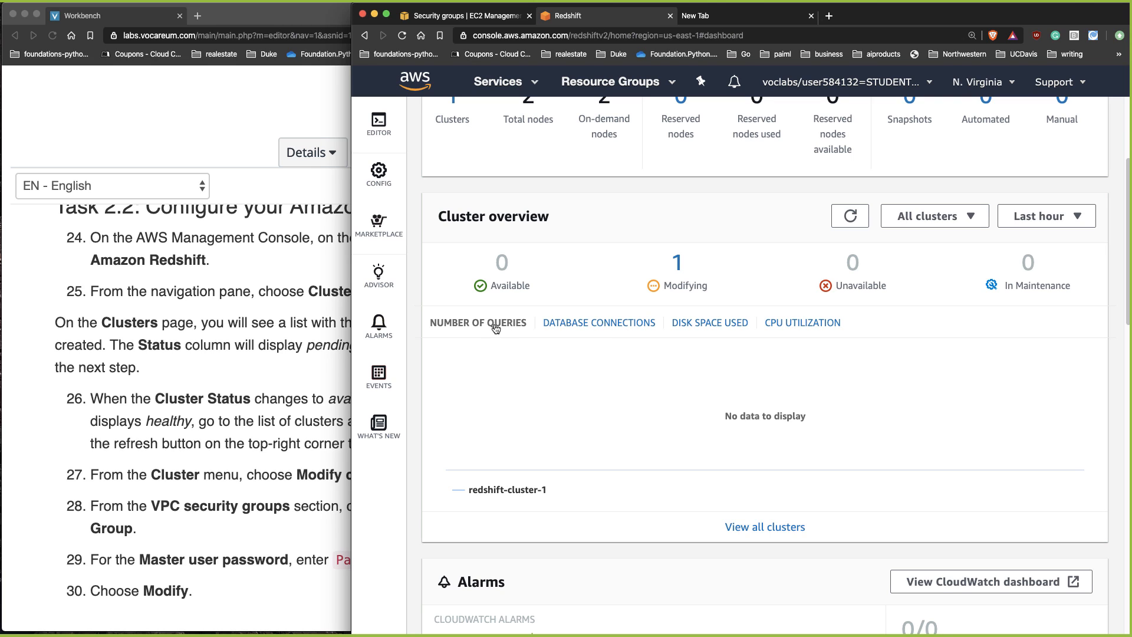
left_click(602, 323)
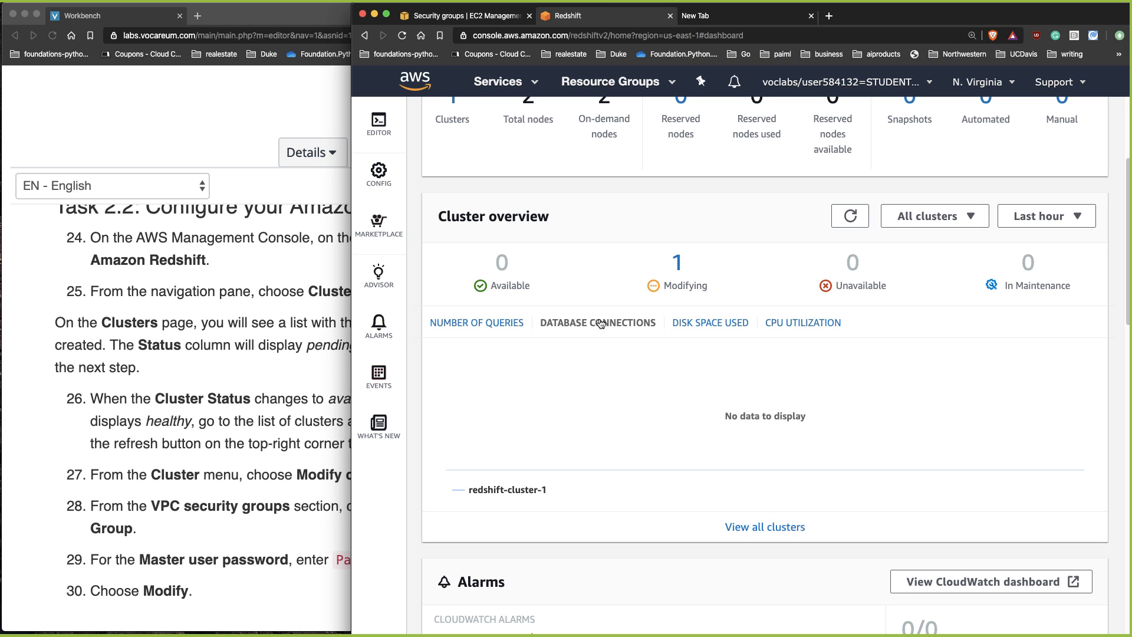
left_click(707, 323)
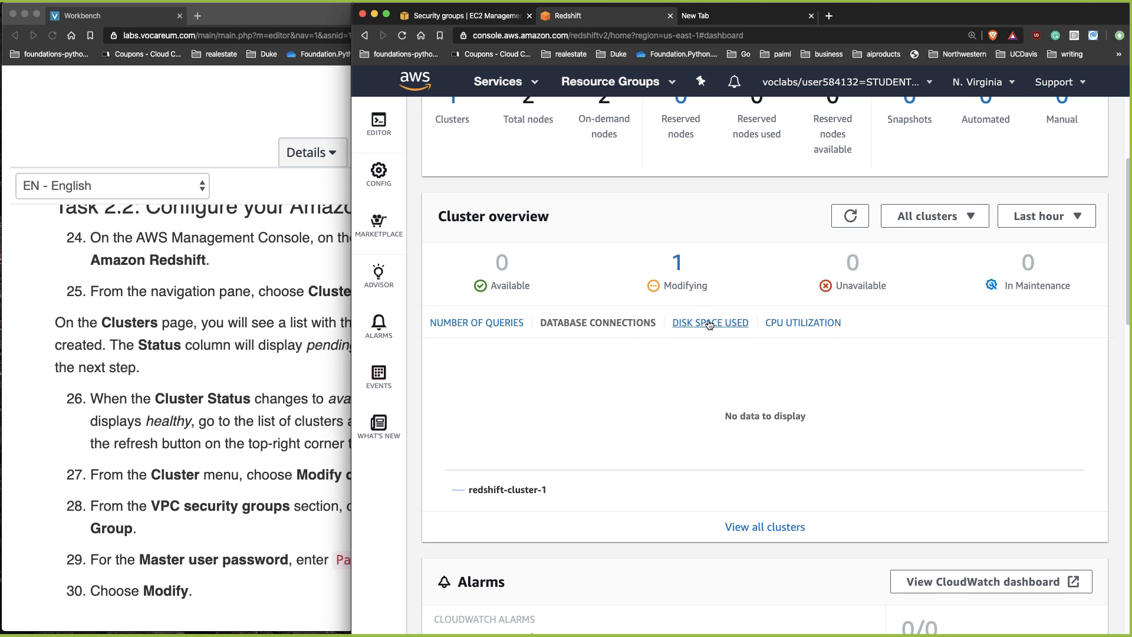
left_click(828, 324)
left_click(693, 324)
left_click(595, 325)
left_click(470, 325)
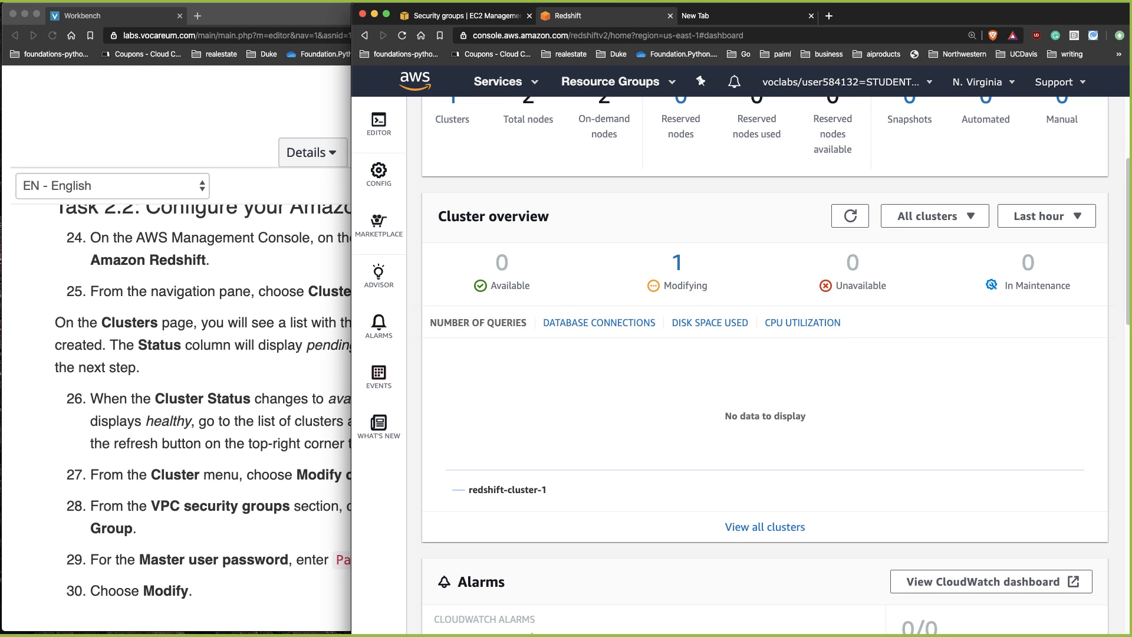
scroll(733, 400, "up", 5)
scroll(717, 398, "down", 10)
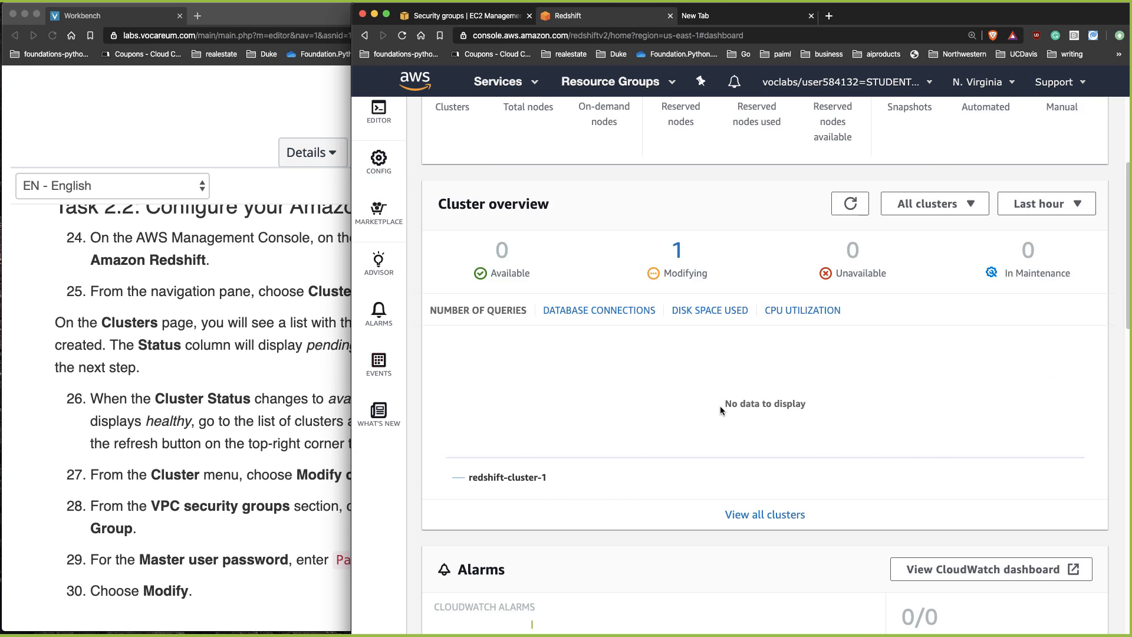
Open the CloudWatch alarms from the Redshift dashboard, start creating an alarm and bring up its metric selection
scroll(729, 412, "down", 1)
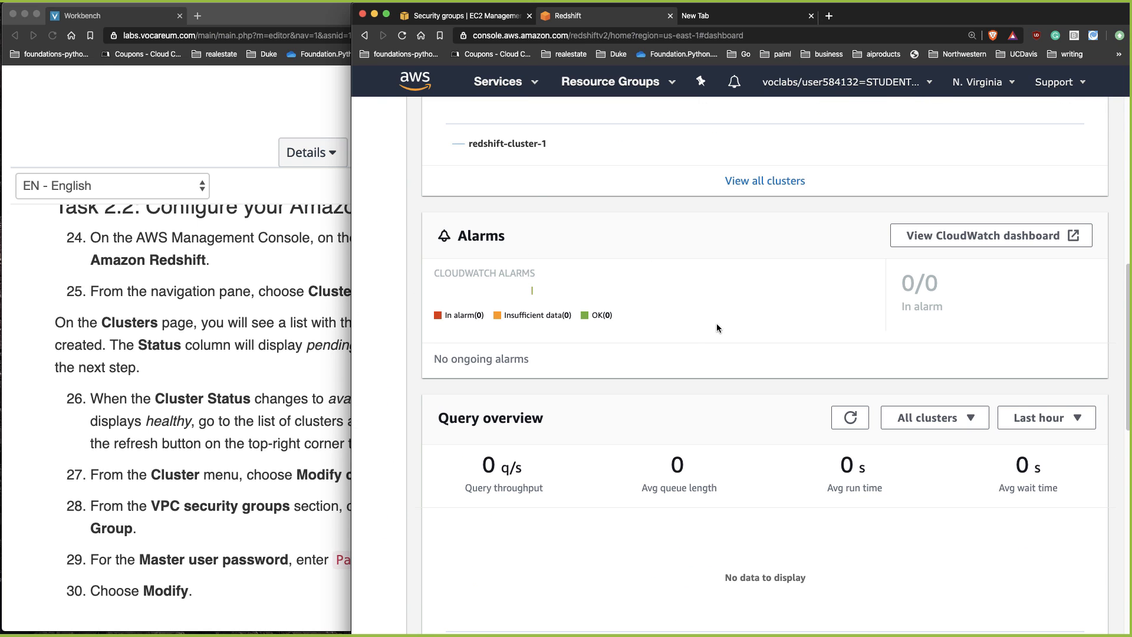
left_click(992, 244)
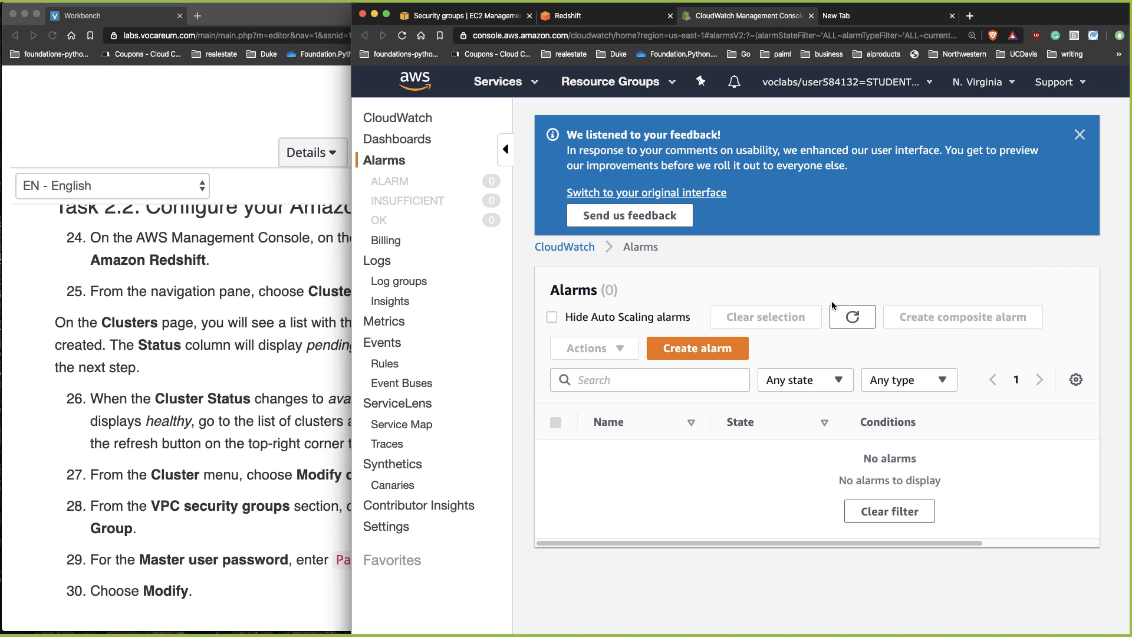
left_click(698, 350)
left_click(458, 322)
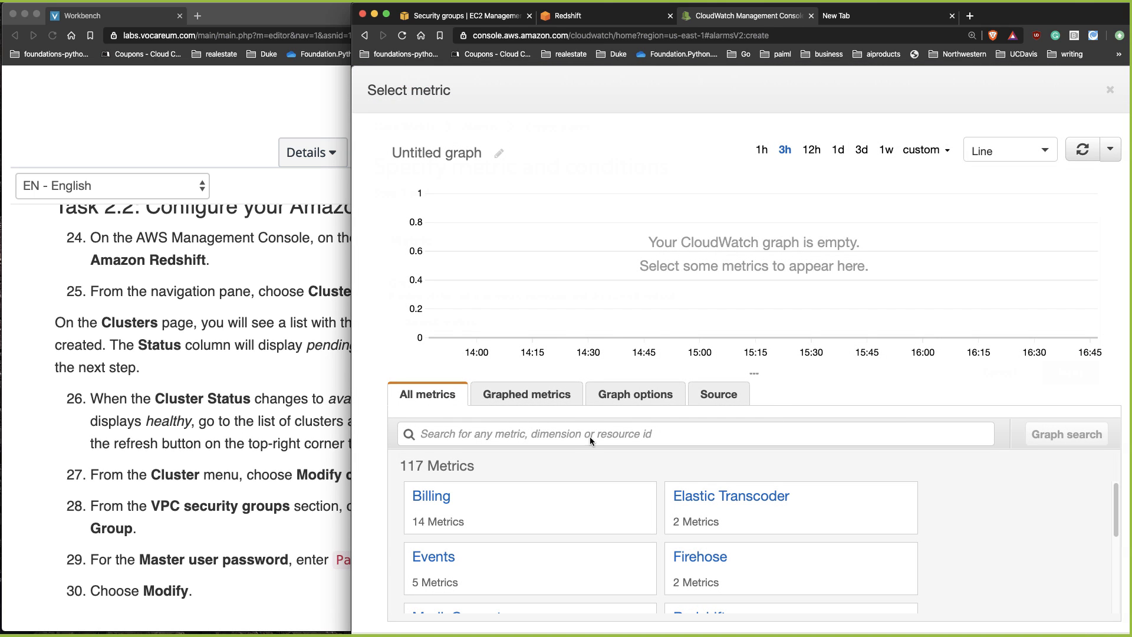
Search the alarm metrics for redshift and look through the matching metric categories
left_click(543, 431)
type("redshit")
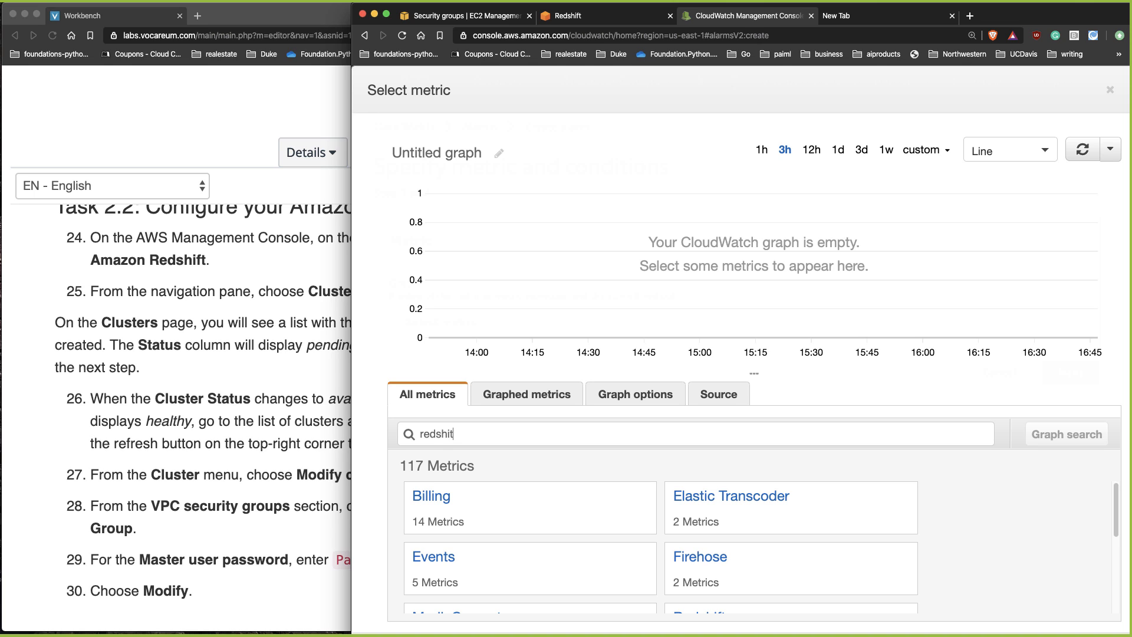
key("BackSpace")
type("ft")
key("Return")
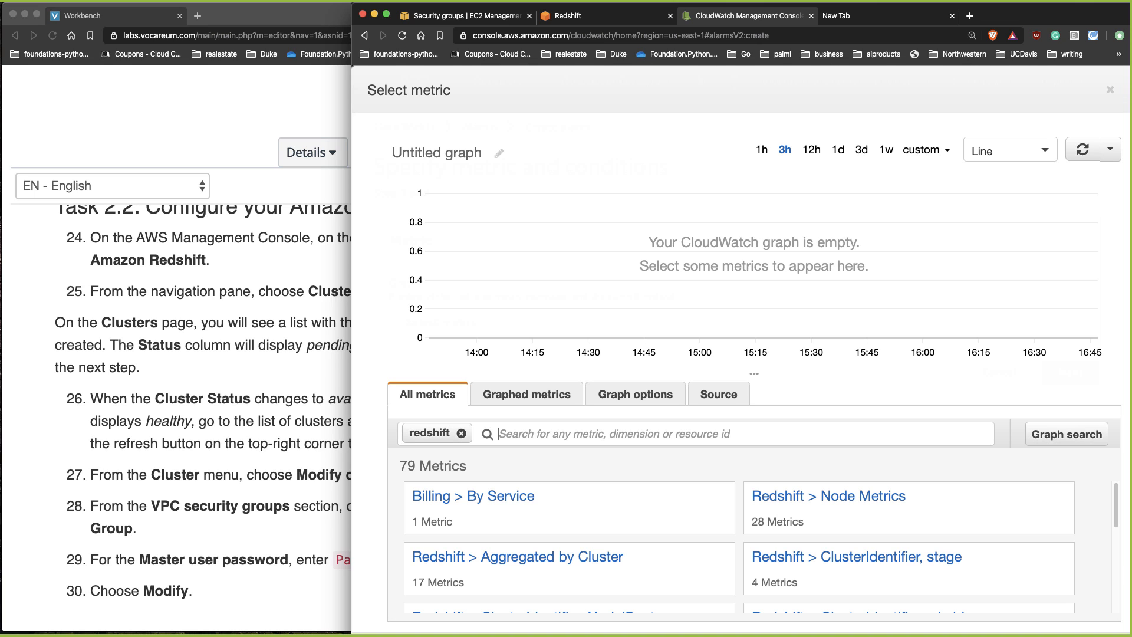
scroll(767, 513, "down", 1)
scroll(784, 504, "up", 1)
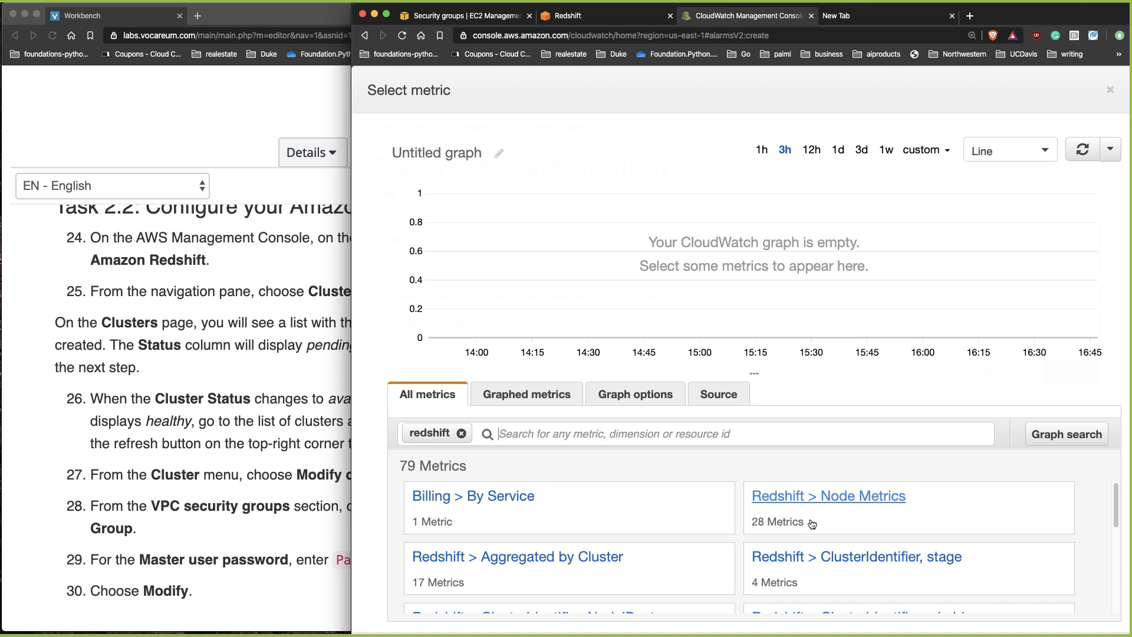
scroll(943, 518, "down", 2)
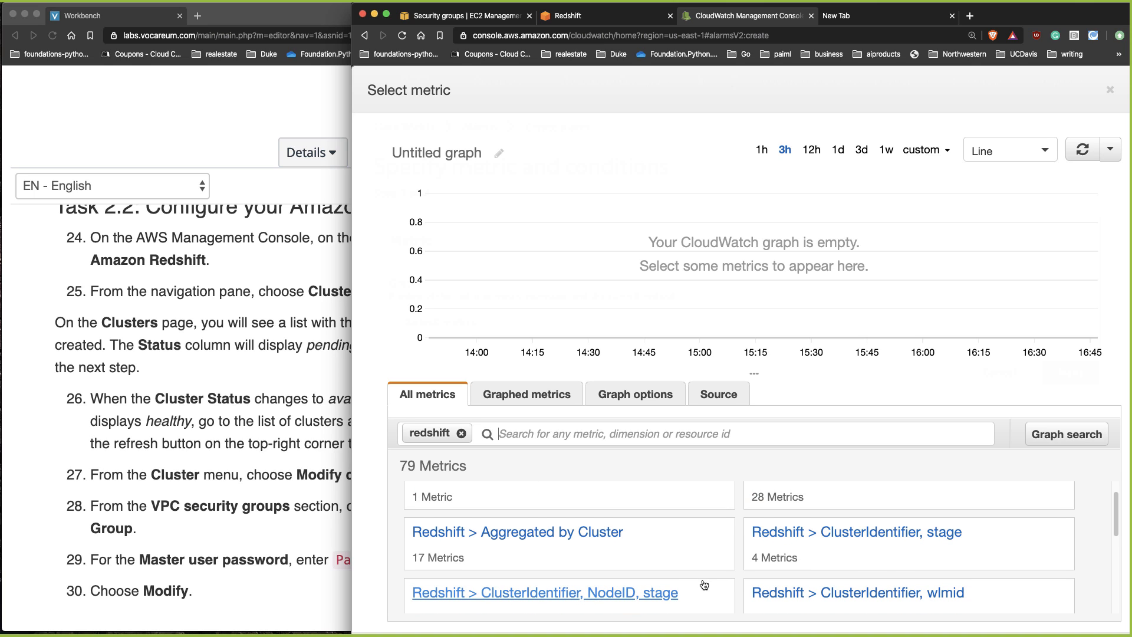
scroll(704, 583, "down", 5)
scroll(705, 582, "up", 6)
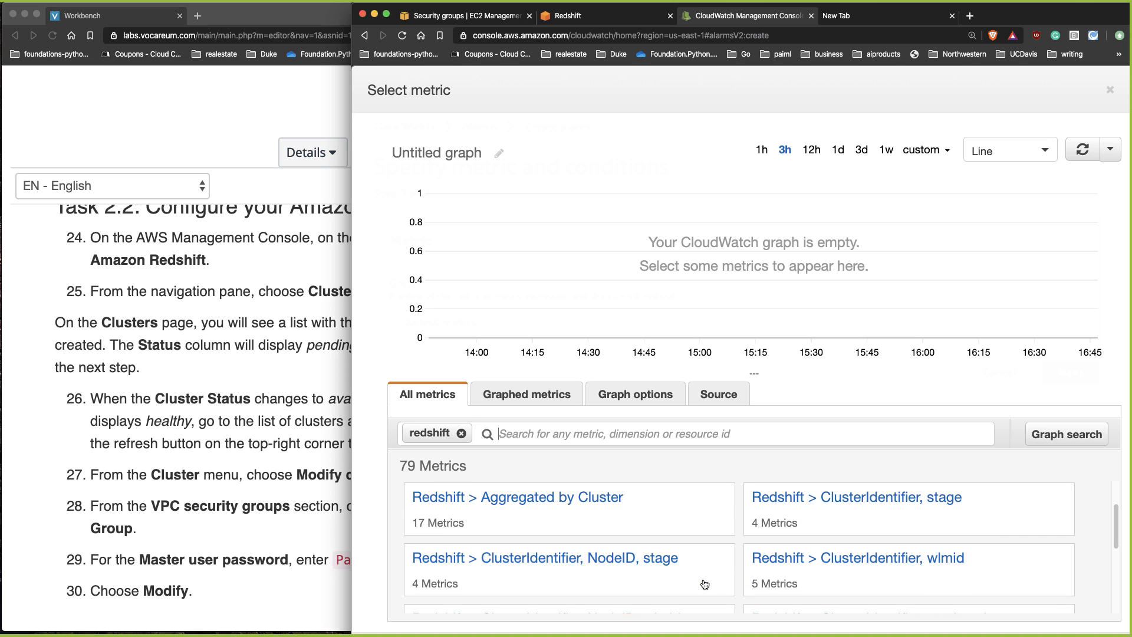
Browse the Redshift node metrics and add the Leader node's CPUUtilization for redshift-cluster-1 to the graph
left_click(849, 495)
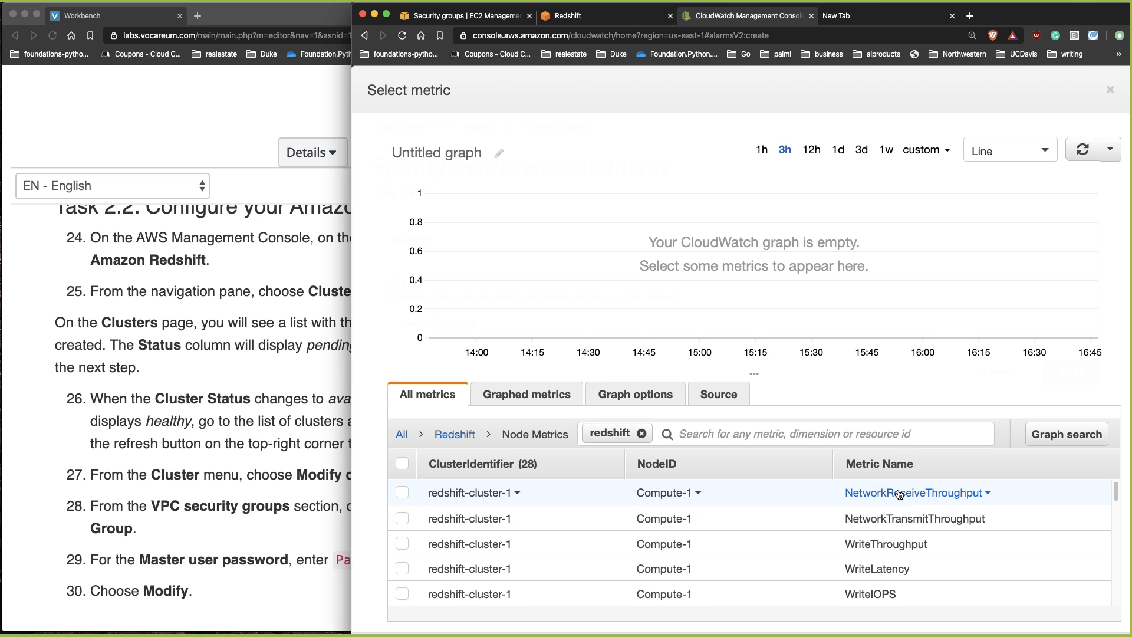
scroll(893, 554, "down", 2)
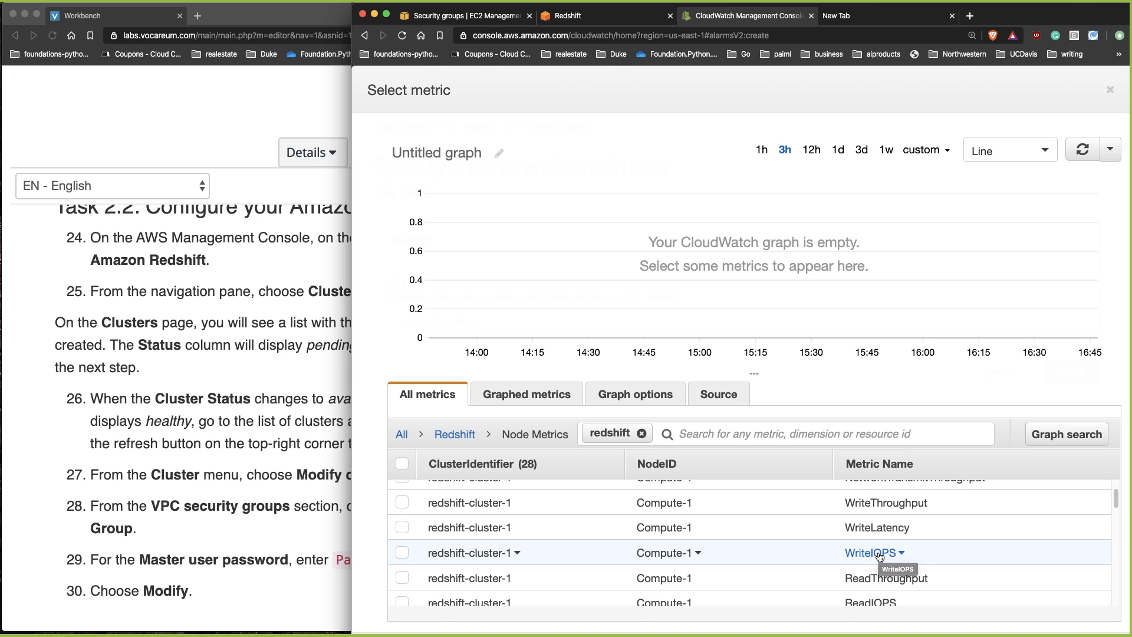
scroll(880, 556, "down", 6)
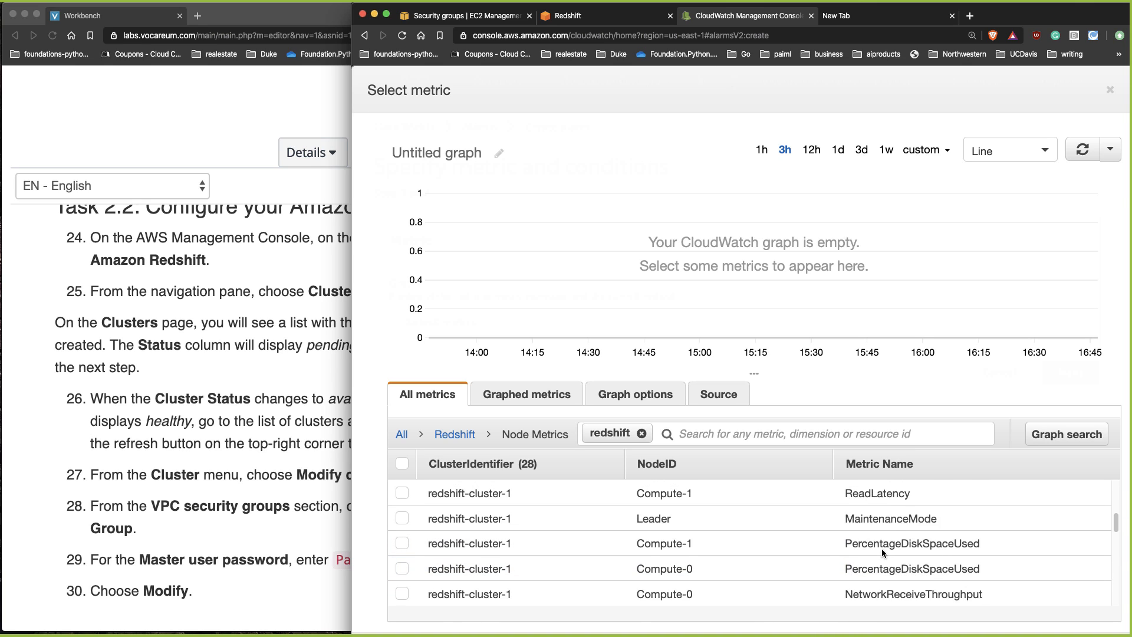
scroll(882, 548, "down", 4)
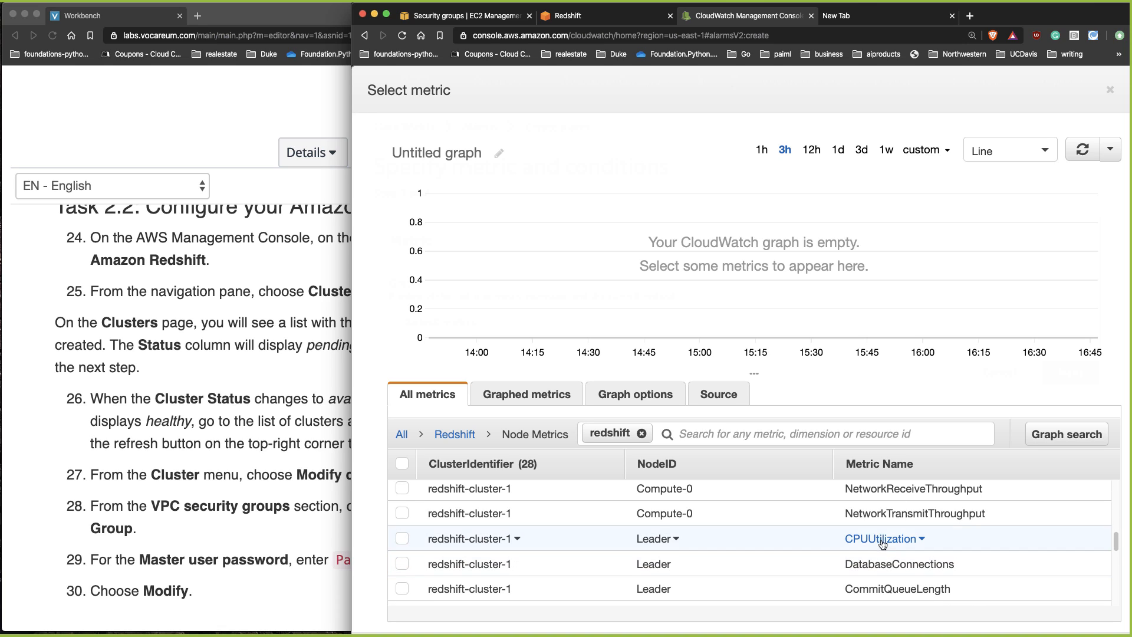
scroll(882, 543, "up", 5)
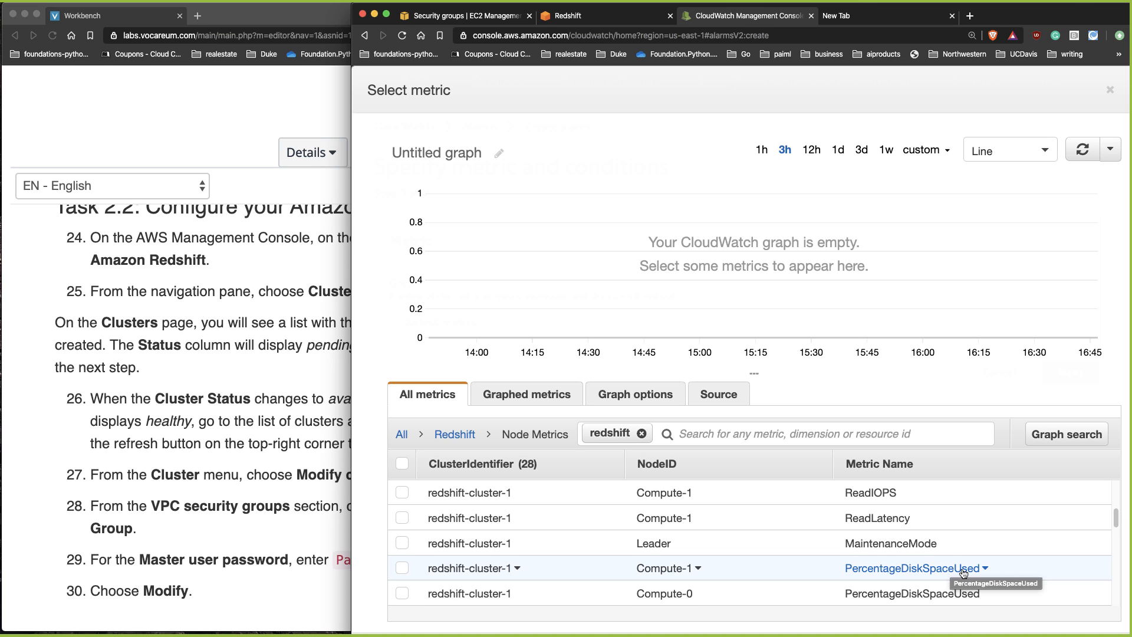
scroll(965, 566, "down", 5)
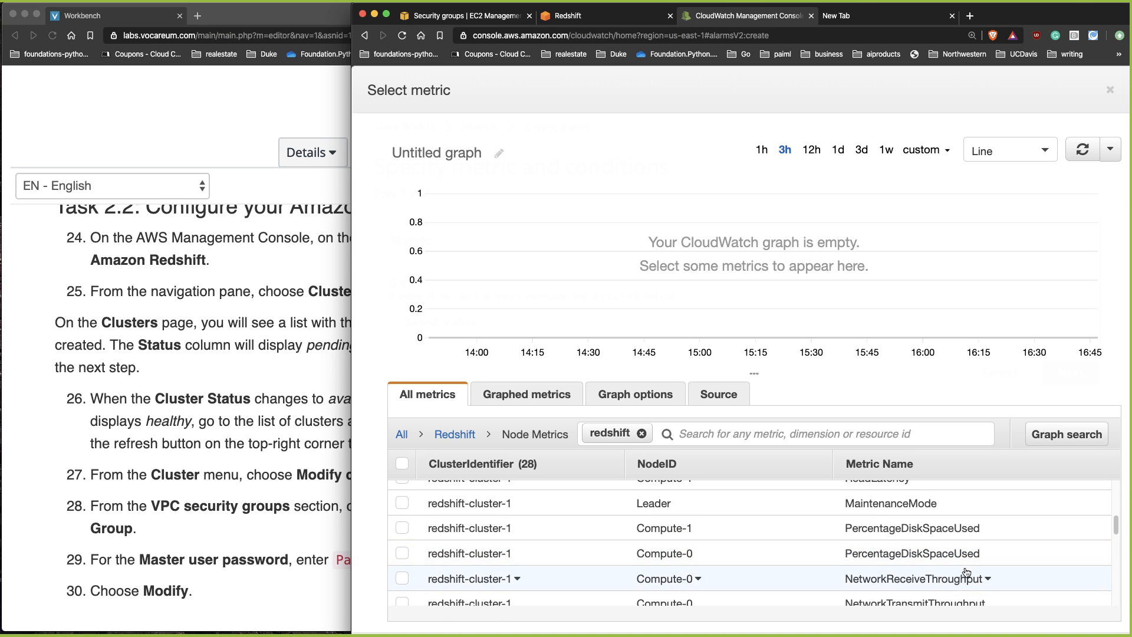
left_click(881, 531)
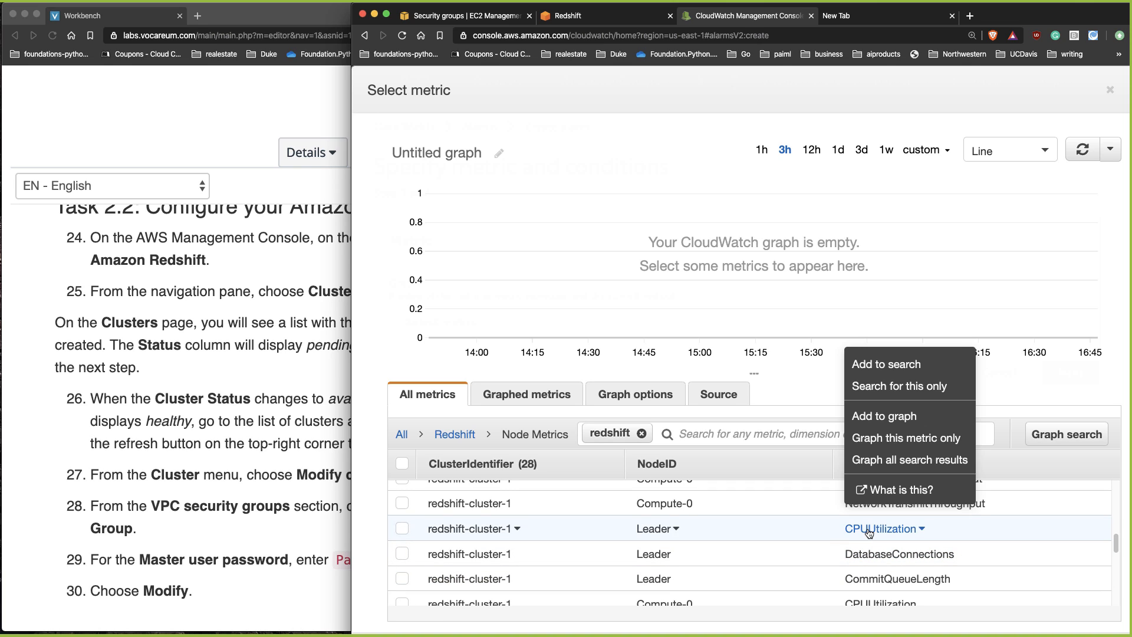
left_click(874, 417)
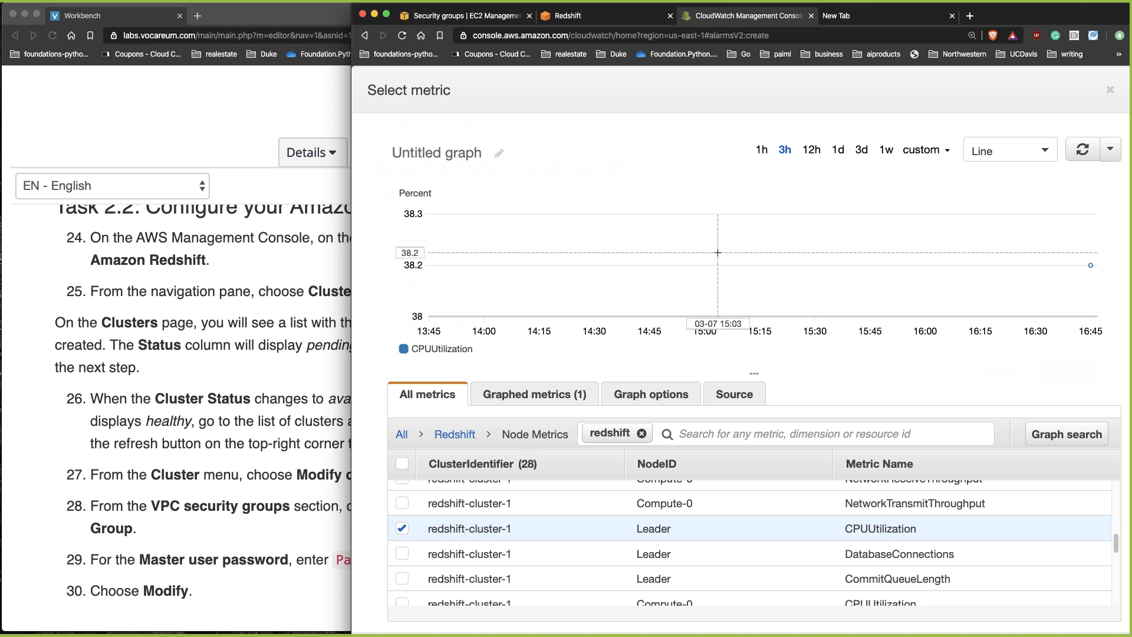
Return to the Redshift console, select redshift-cluster-1 in the cluster list and open its resize settings
left_click(572, 16)
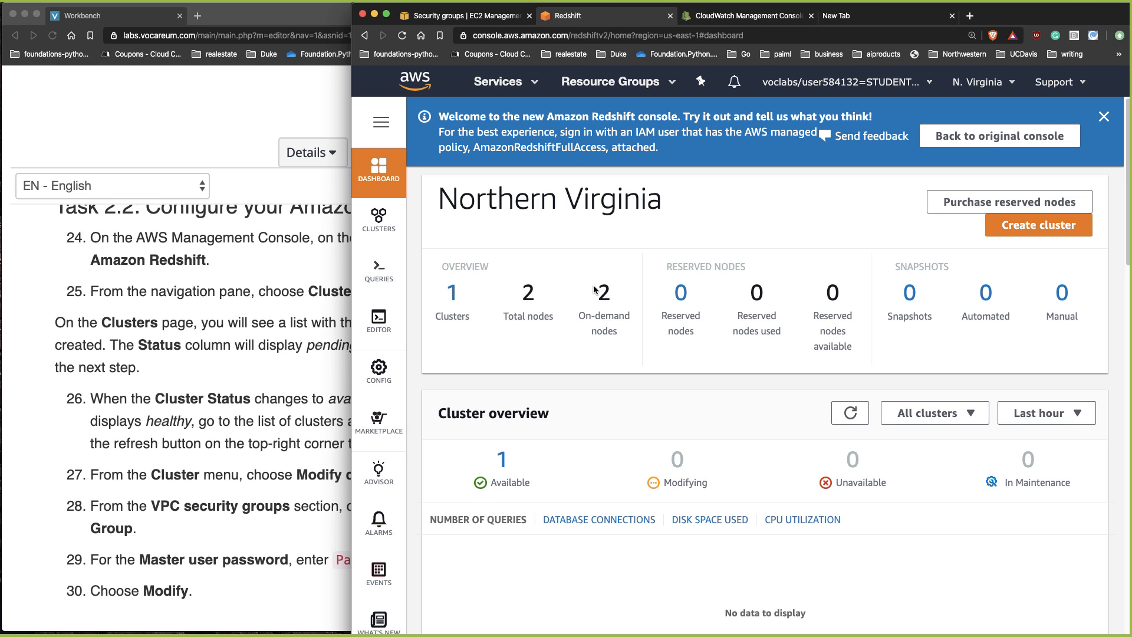
left_click(451, 297)
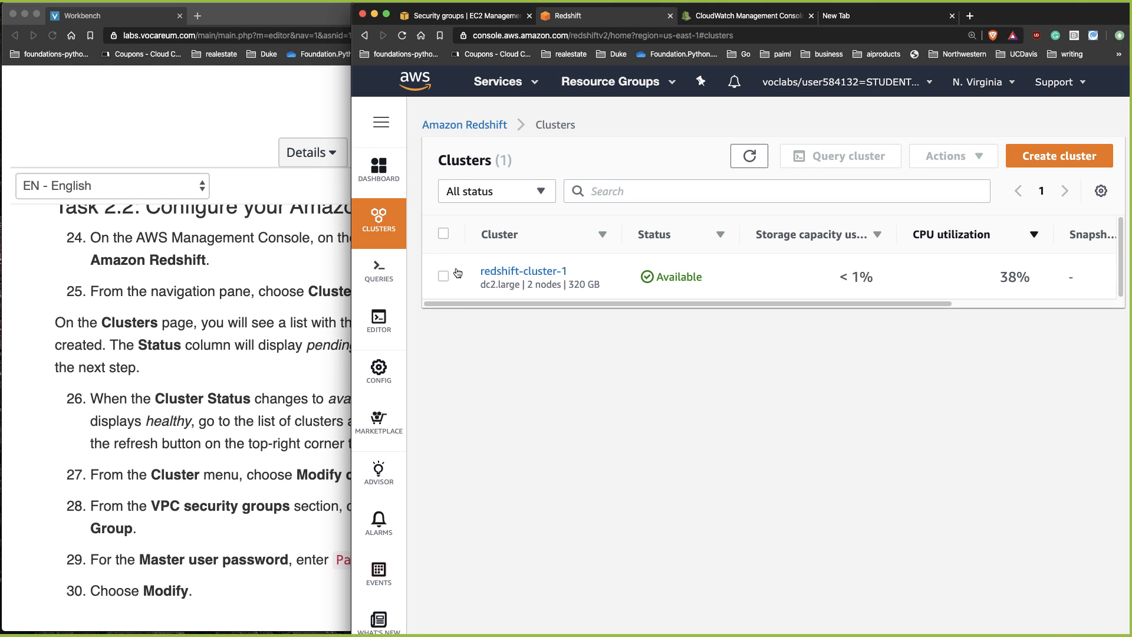
left_click(443, 235)
left_click(946, 157)
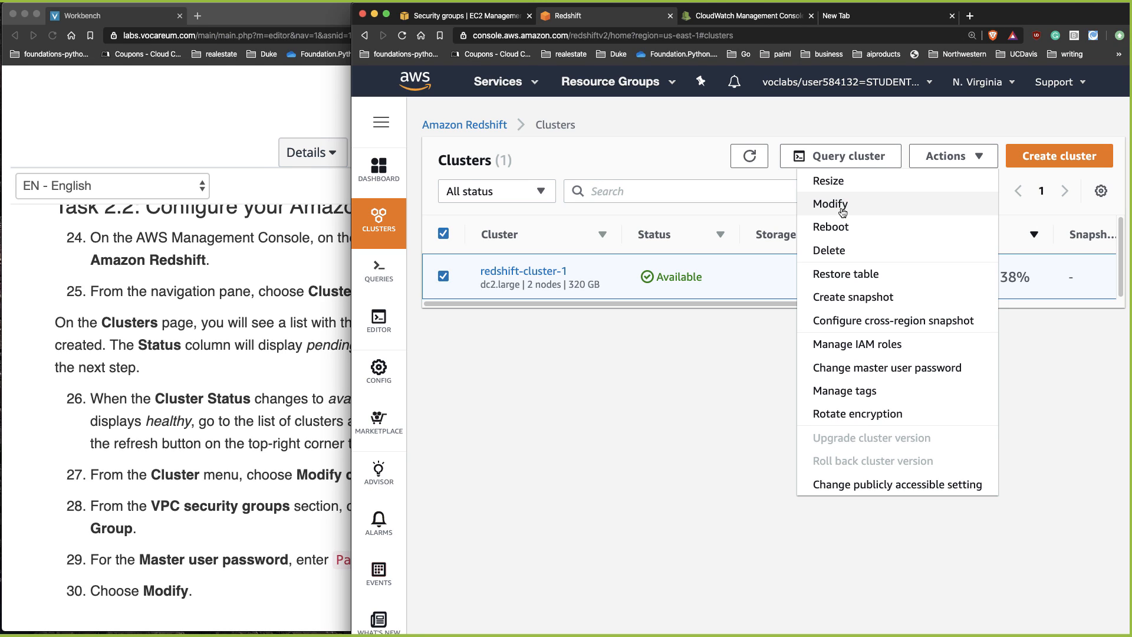
left_click(827, 185)
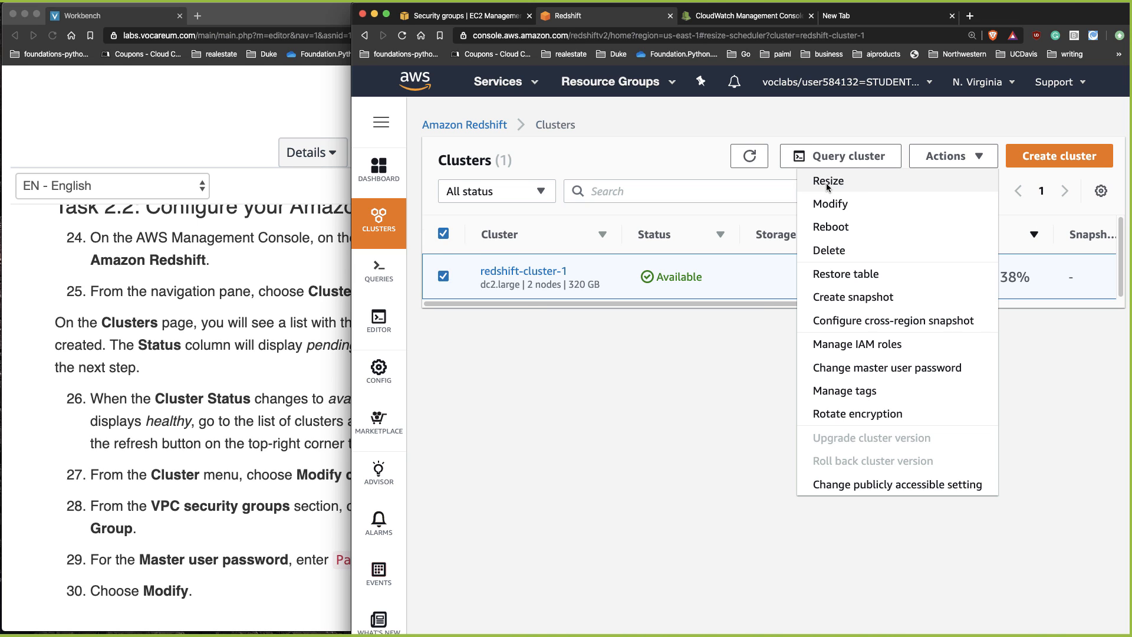
Review the resize types, the estimated pricing and the available node counts for redshift-cluster-1
scroll(1005, 283, "down", 3)
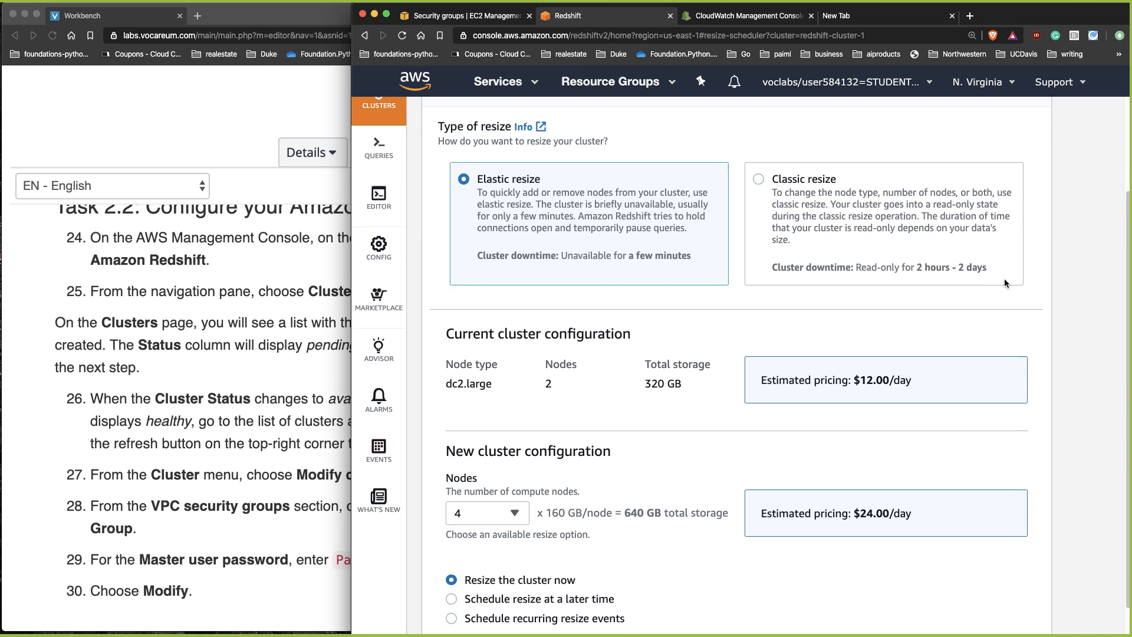
scroll(1002, 285, "down", 2)
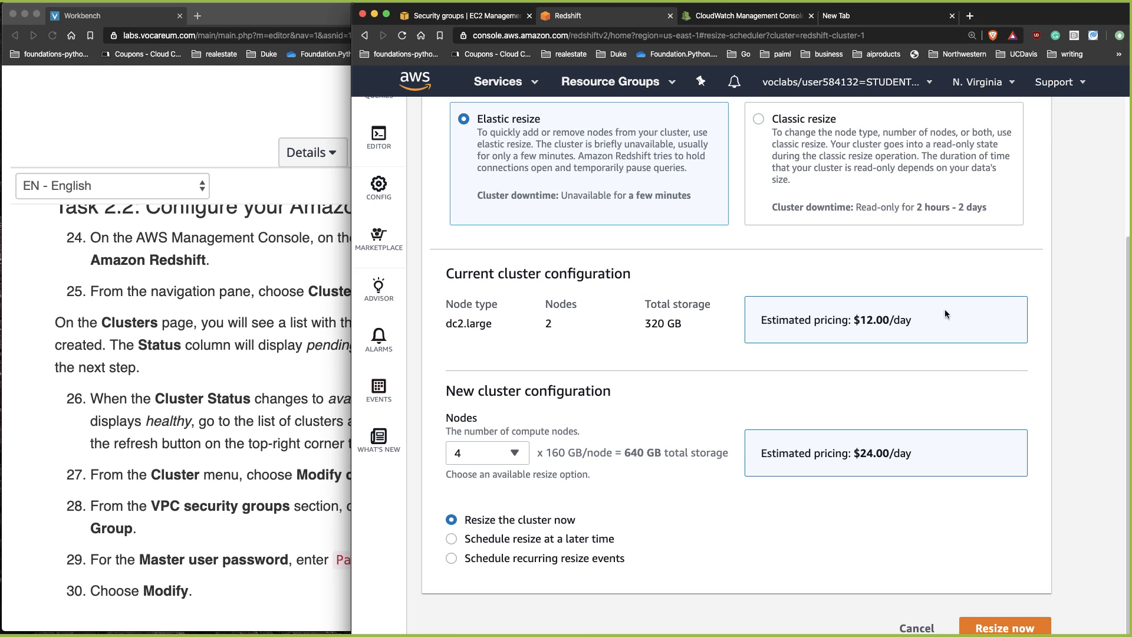
left_click(507, 454)
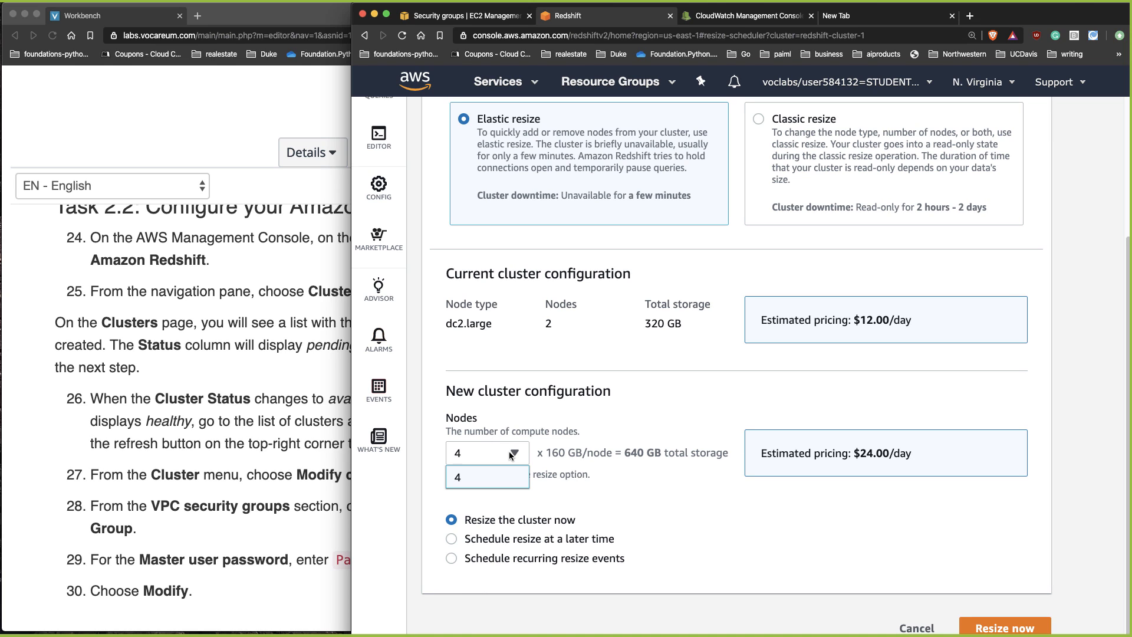
left_click(646, 430)
scroll(656, 424, "up", 3)
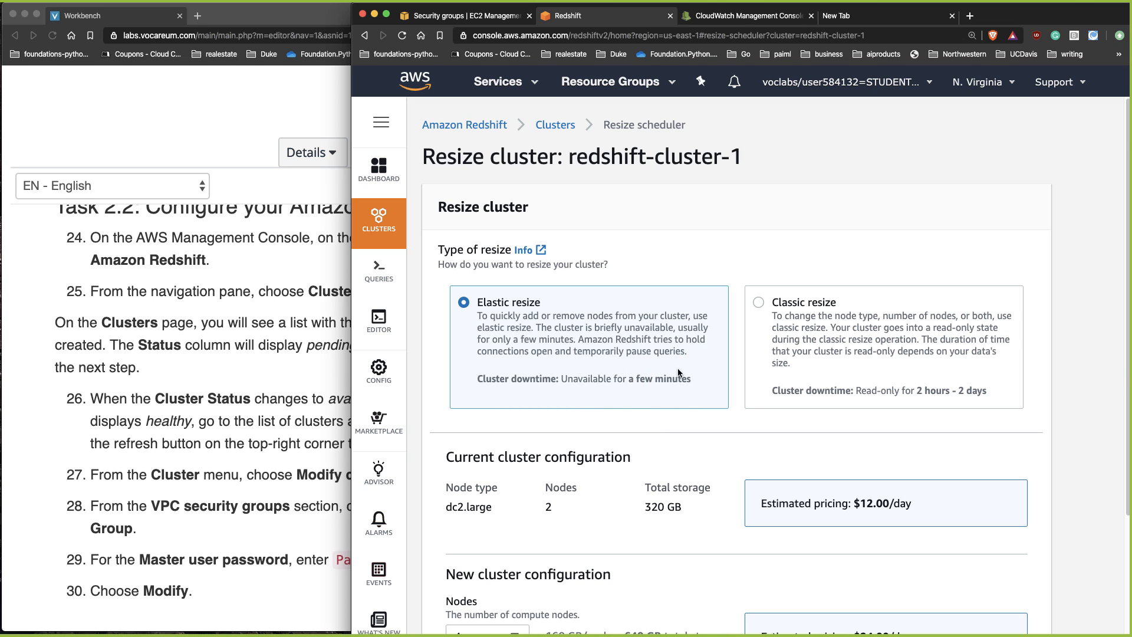
Leave the resize page for the cluster list and open redshift-cluster-1 for modification
left_click(556, 126)
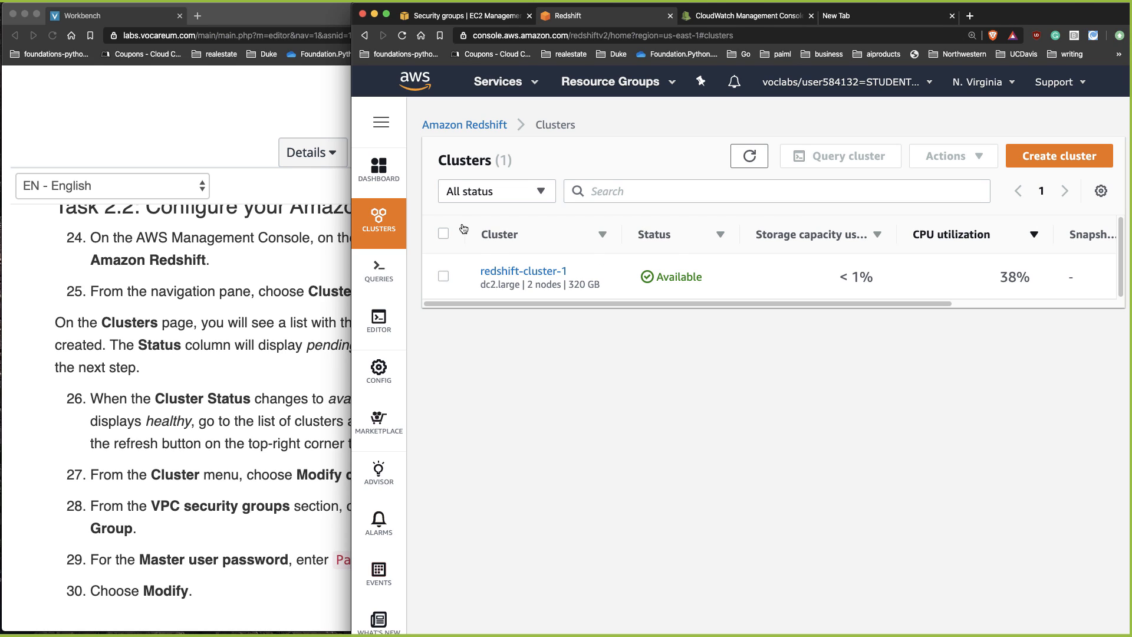
left_click(444, 233)
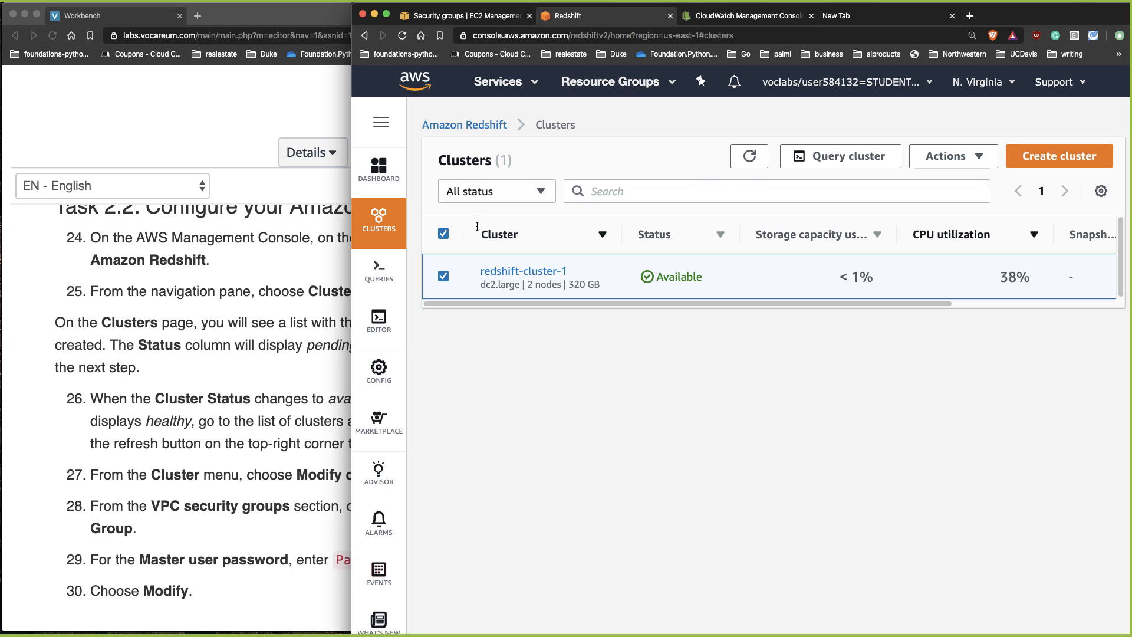
left_click(948, 156)
left_click(826, 202)
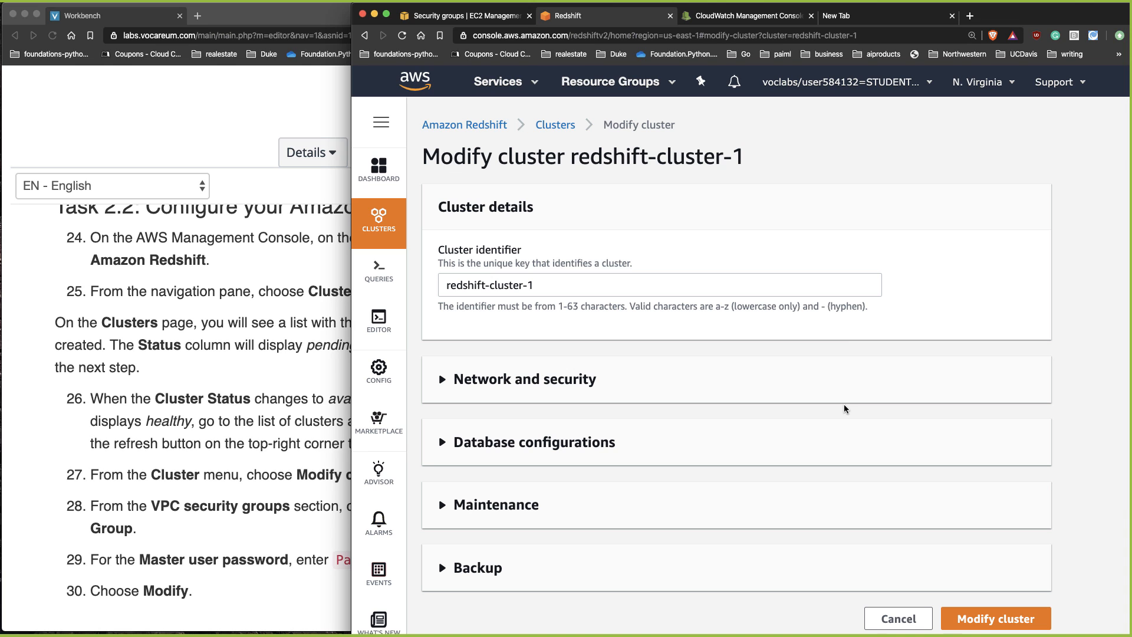
Add Redshift Security Group to the cluster's VPC security groups in the network and security settings
left_click(454, 381)
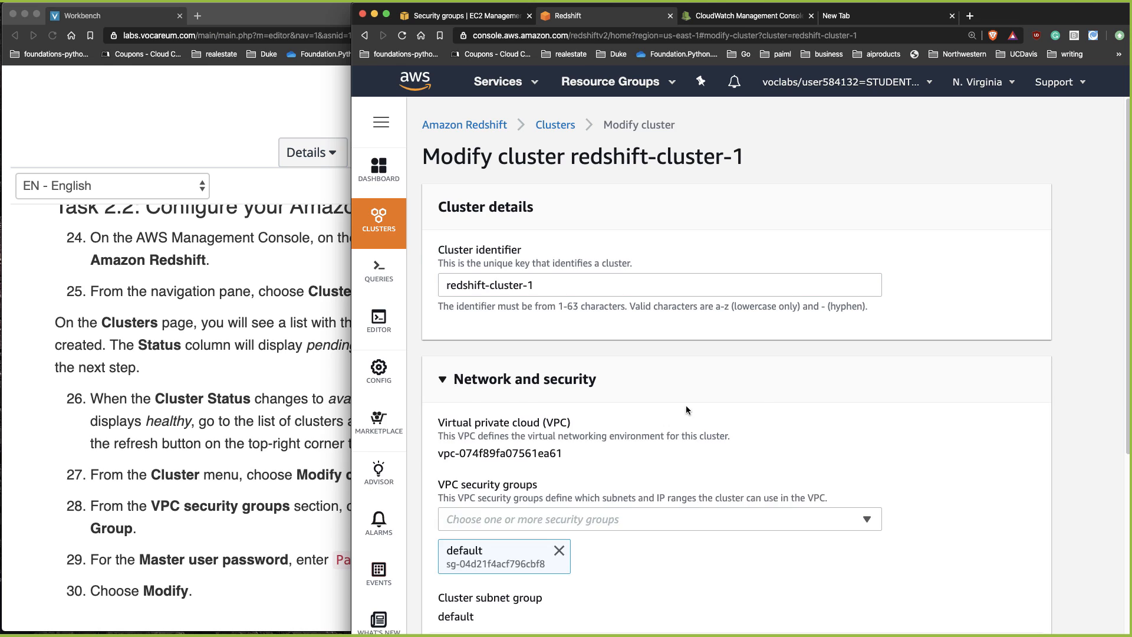
scroll(686, 406, "down", 4)
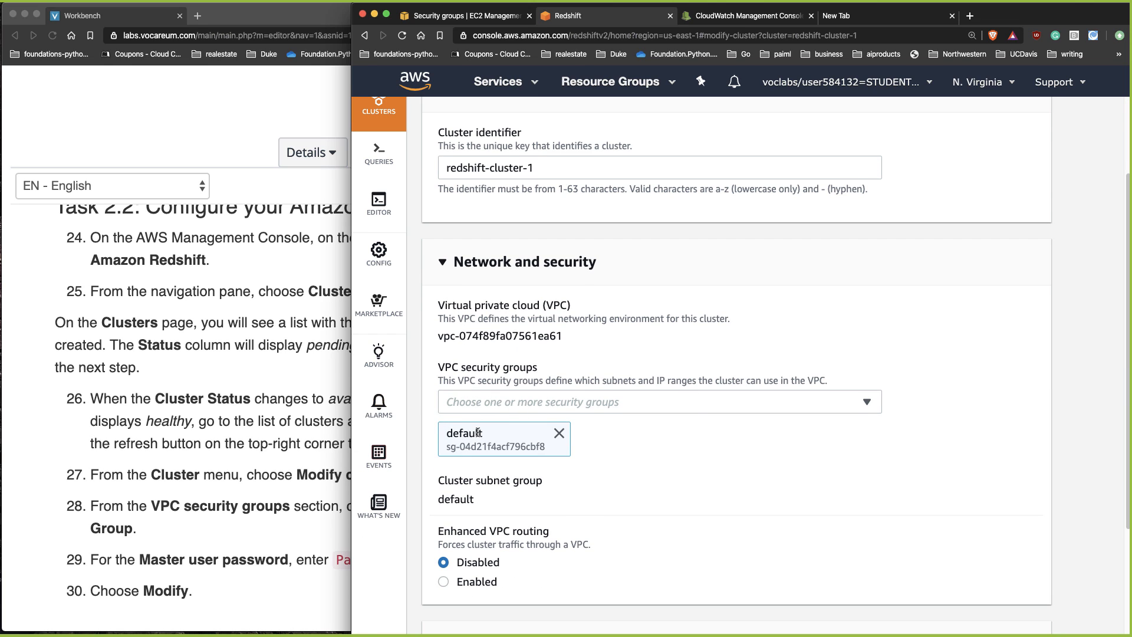
left_click(546, 401)
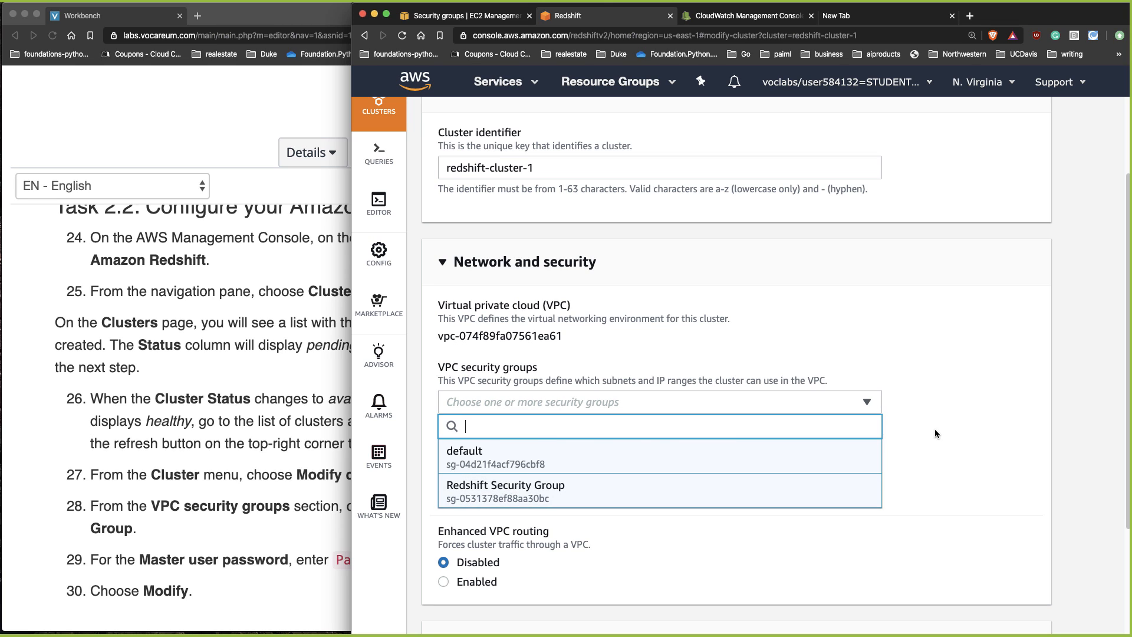
left_click(511, 493)
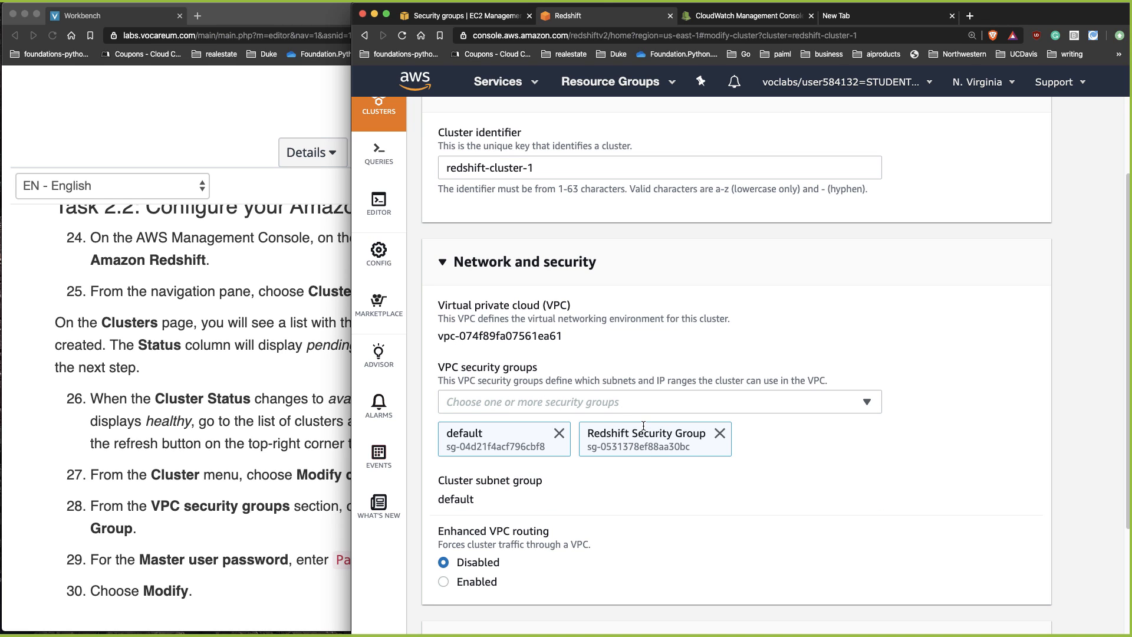
Check the lab's remaining Task 2.2 instructions and submit the modification of redshift-cluster-1
scroll(861, 444, "down", 3)
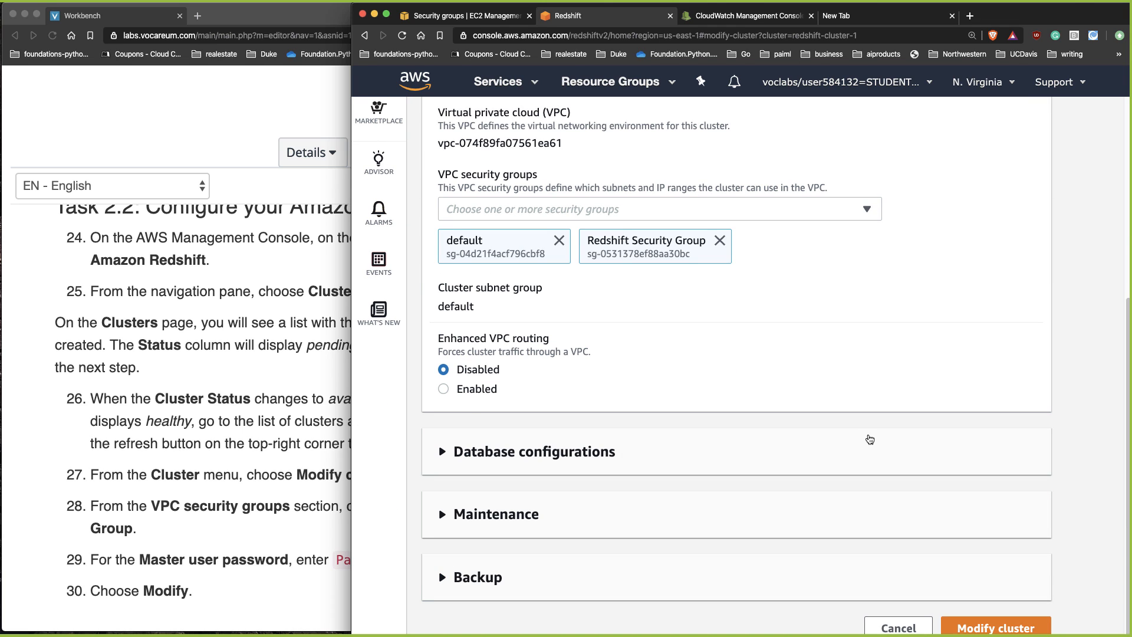
left_click(234, 425)
scroll(237, 427, "down", 3)
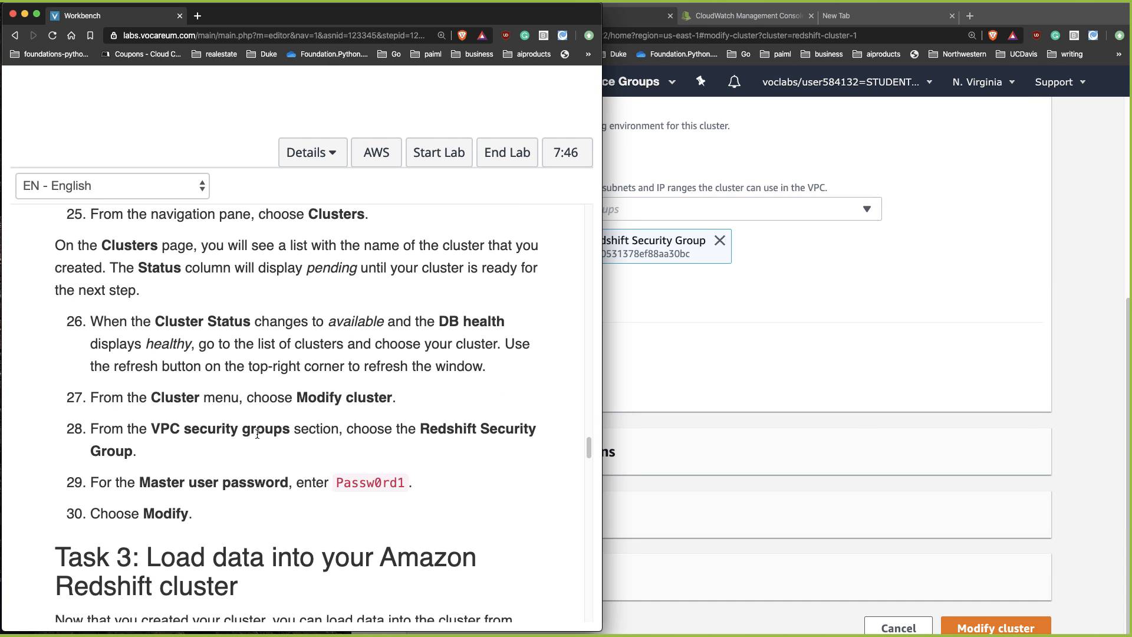
left_click(1021, 432)
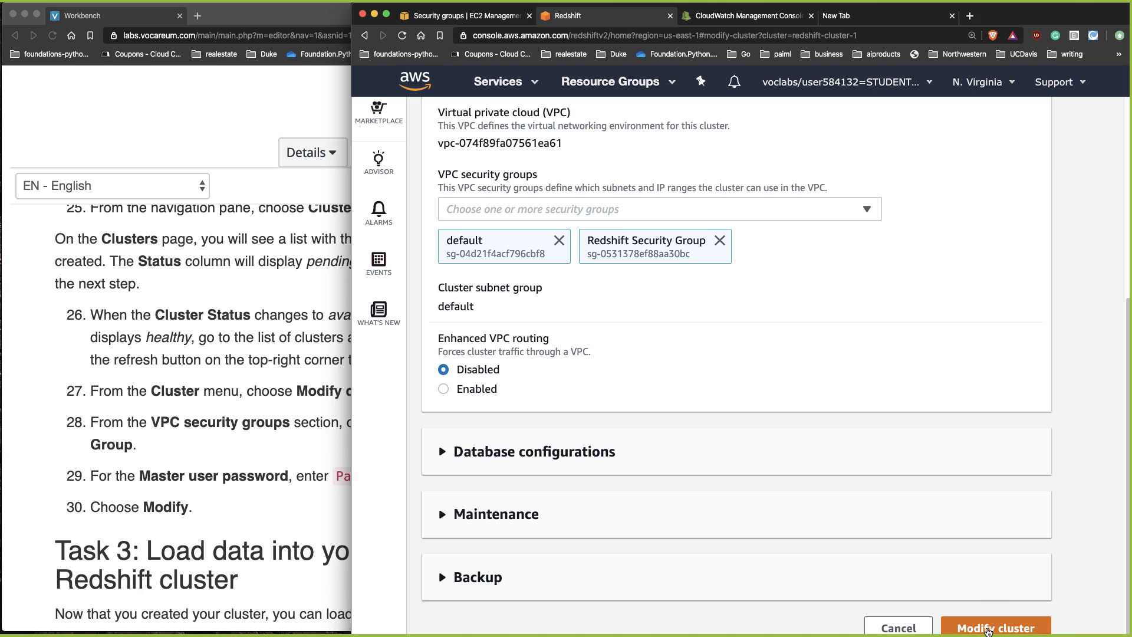
left_click(994, 624)
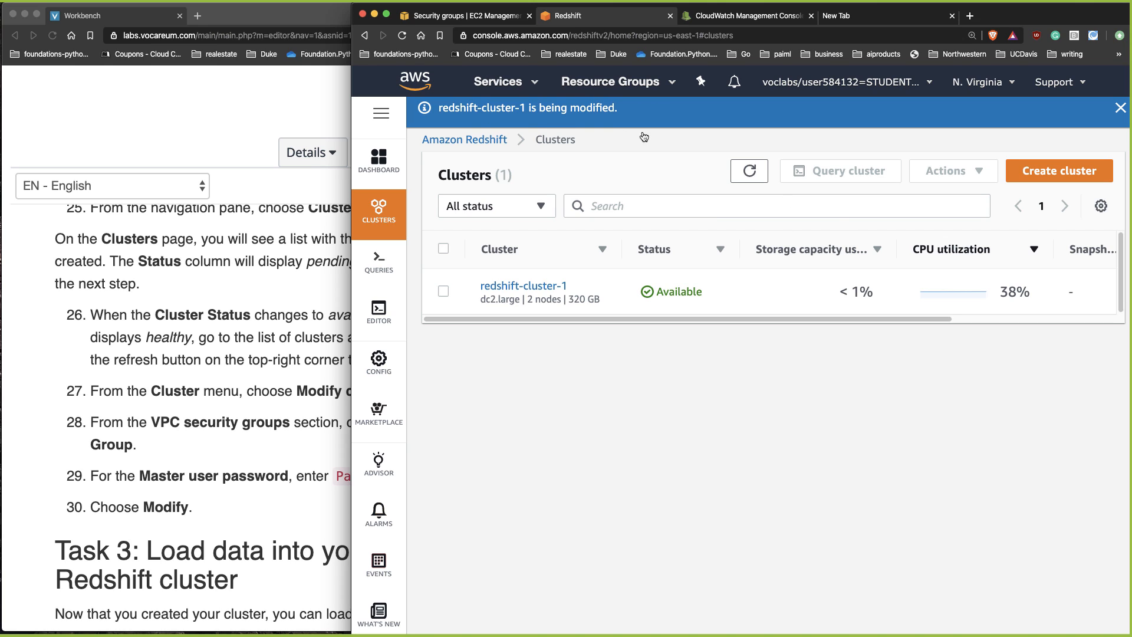
Read the lab's Task 3 introduction on loading data, its supported data formats, and the first Task 3.1 instructions
left_click(332, 479)
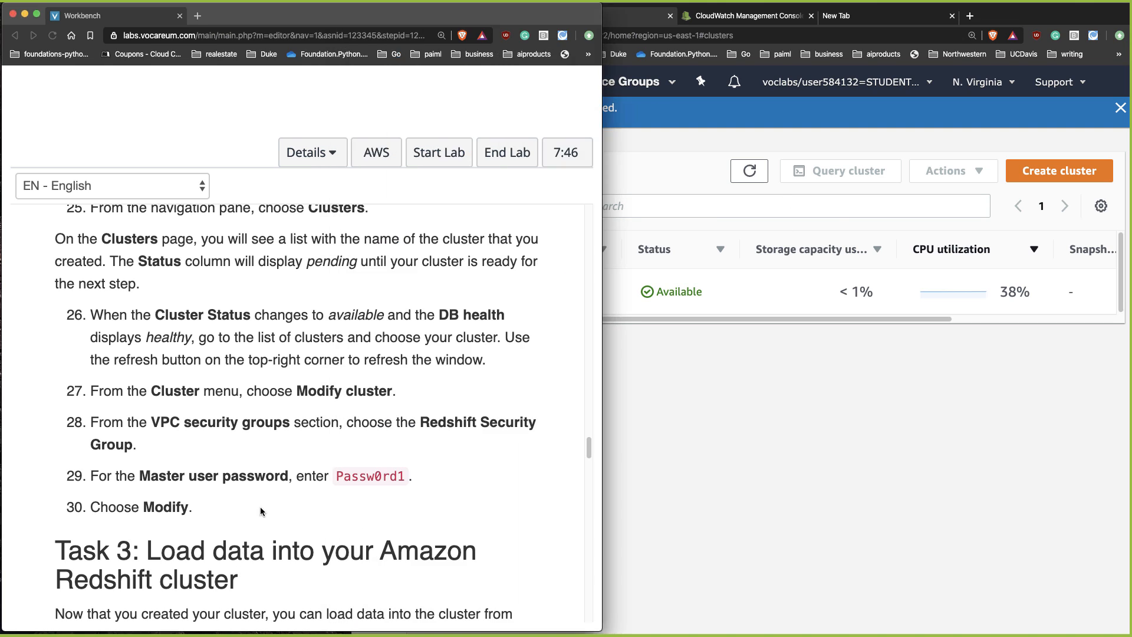
scroll(348, 504, "down", 5)
scroll(359, 502, "down", 3)
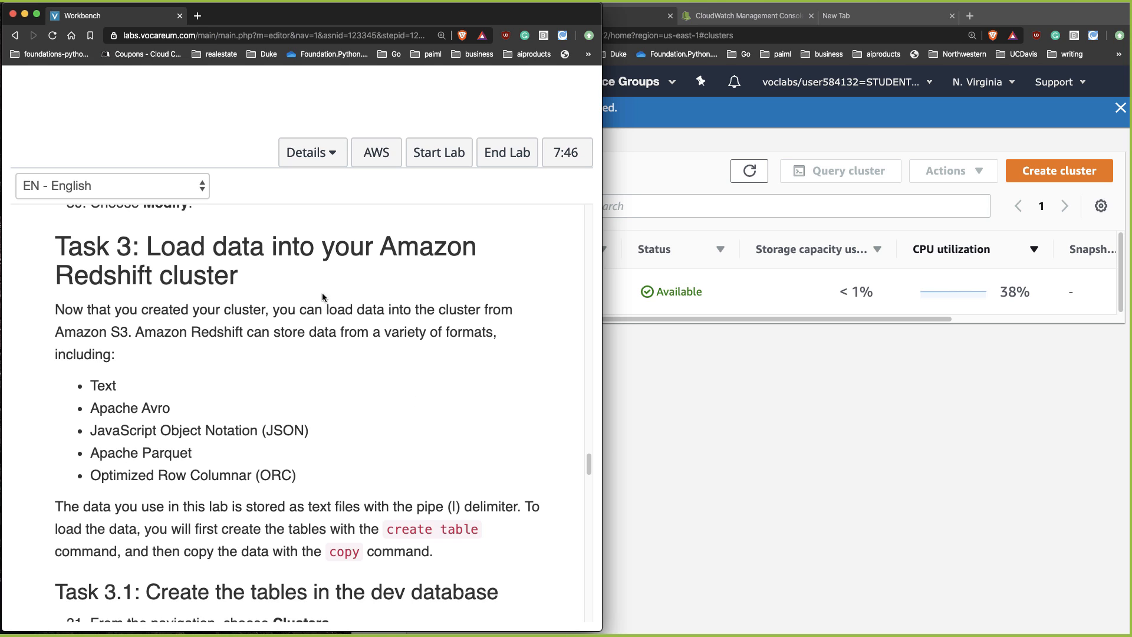
scroll(501, 466, "down", 1)
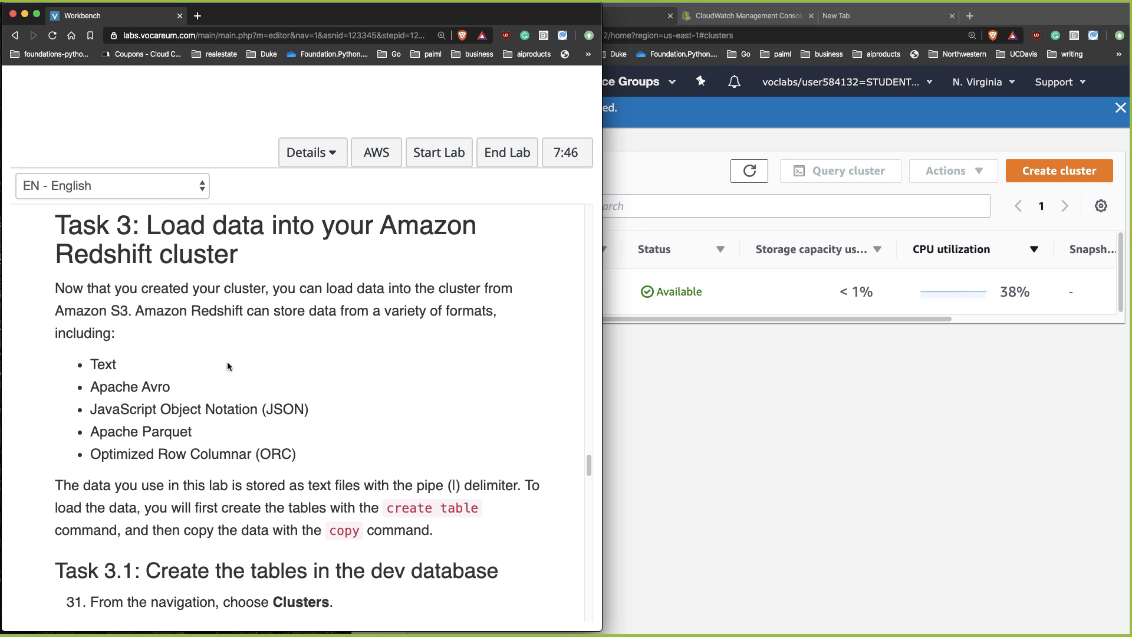
left_click_drag(136, 311, 462, 334)
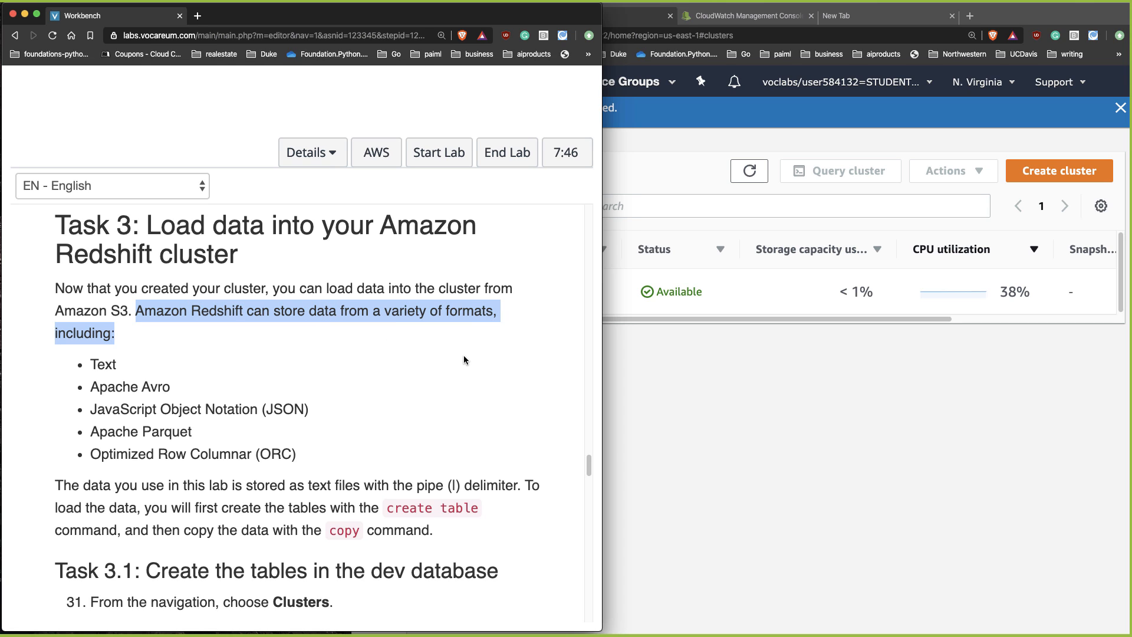
left_click_drag(134, 363, 94, 356)
left_click_drag(178, 389, 59, 395)
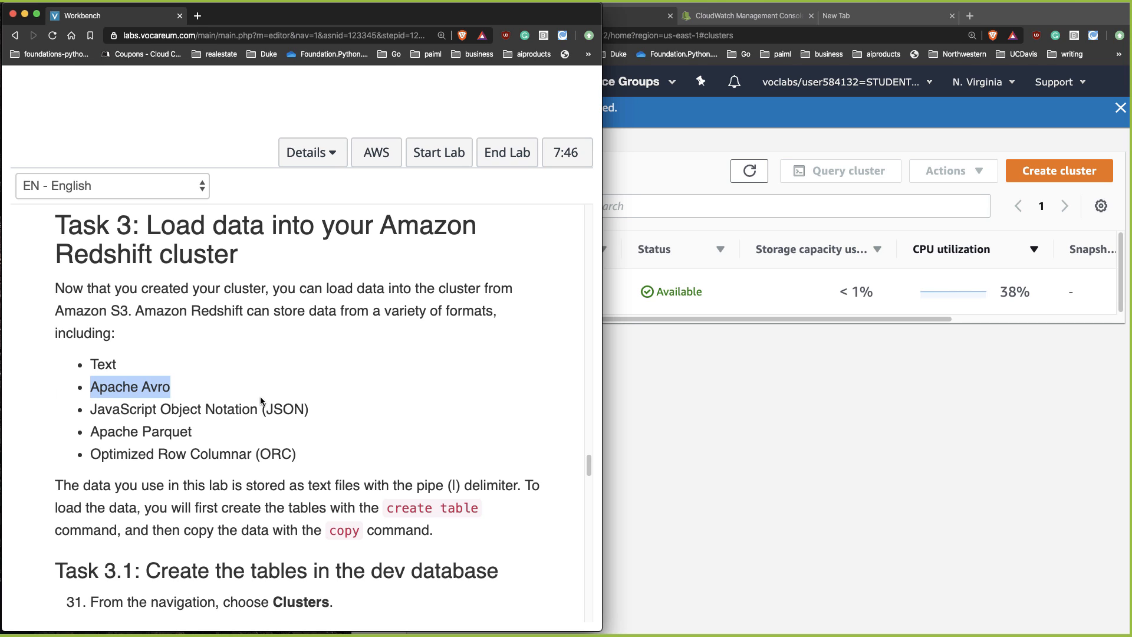
left_click_drag(330, 407, 98, 411)
left_click_drag(229, 432, 47, 434)
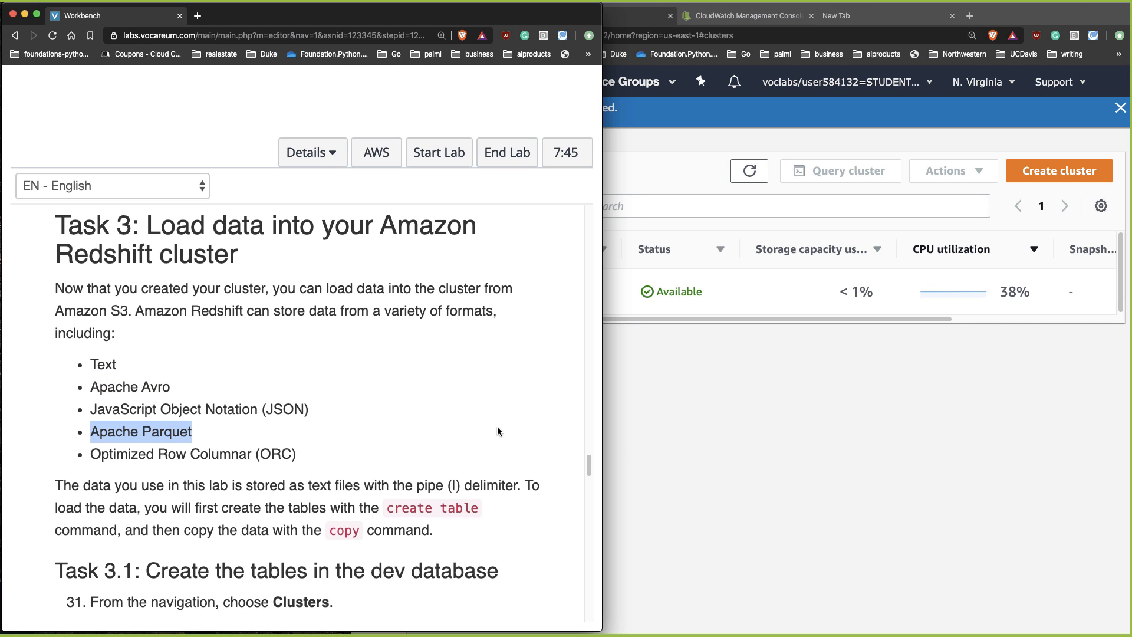
scroll(500, 436, "down", 3)
scroll(501, 439, "down", 1)
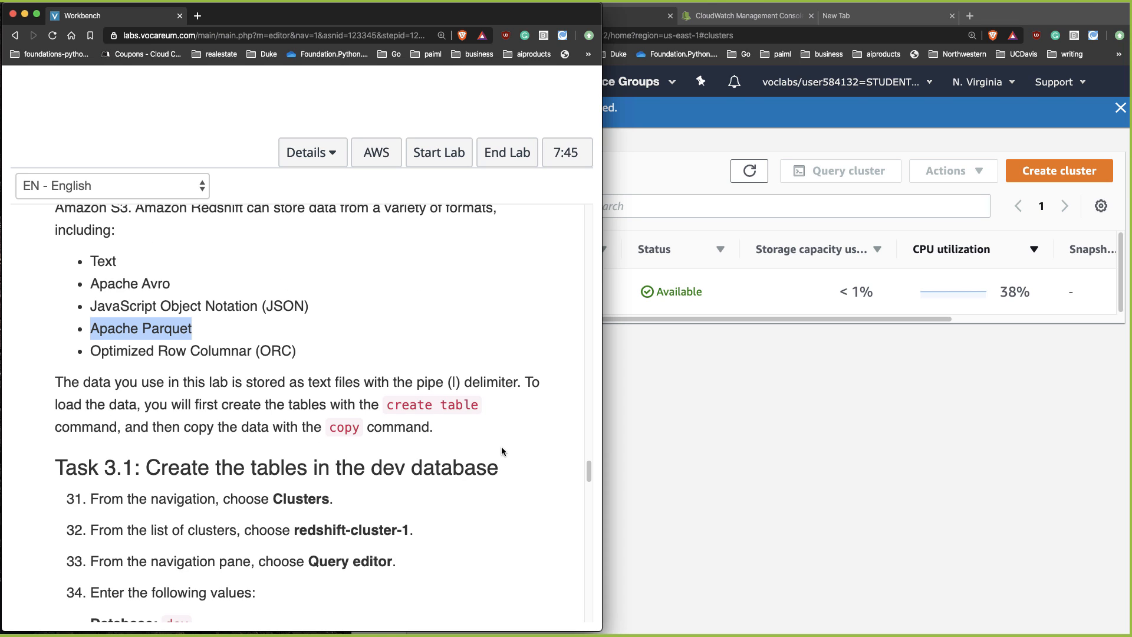
scroll(501, 450, "down", 3)
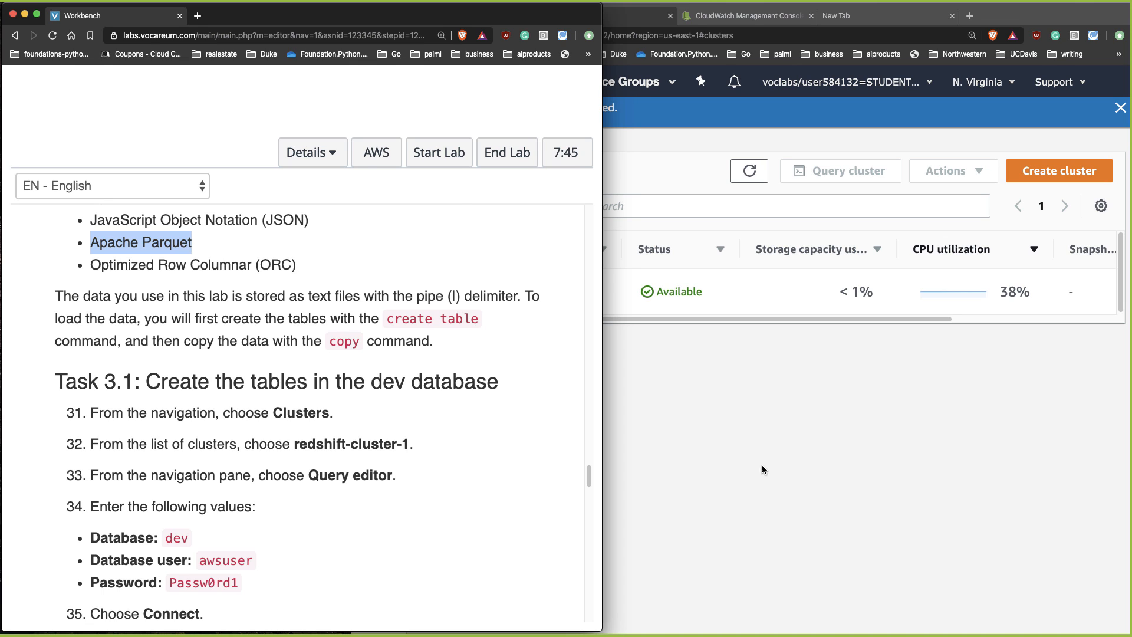
Open the Redshift query editor connected to the dev database on redshift-cluster-1 as awsuser
left_click(738, 437)
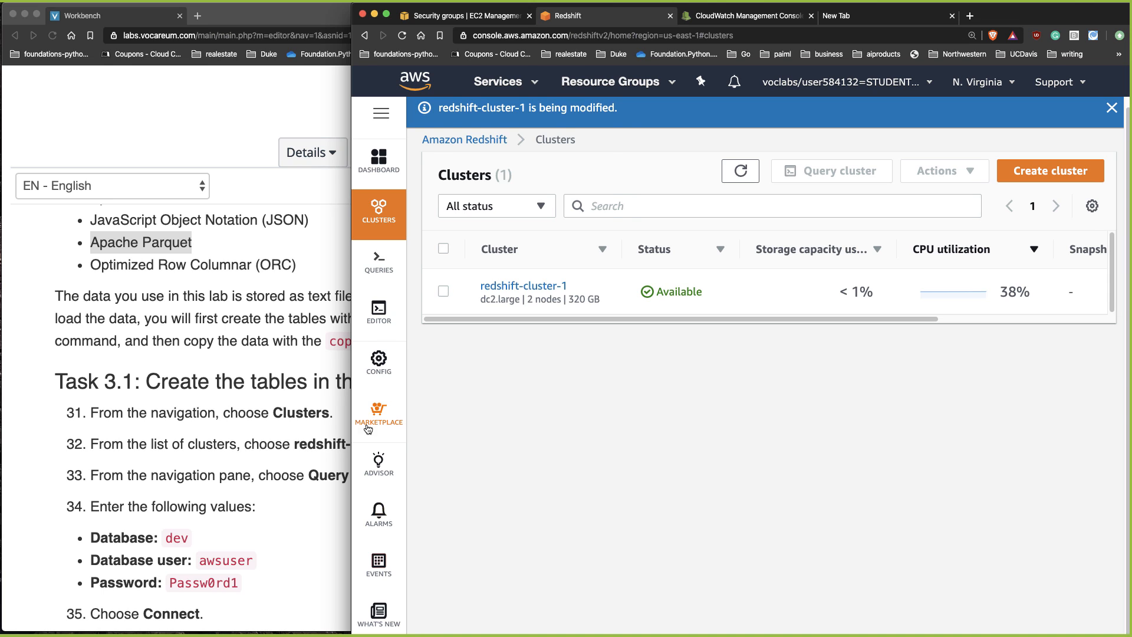
left_click(313, 436)
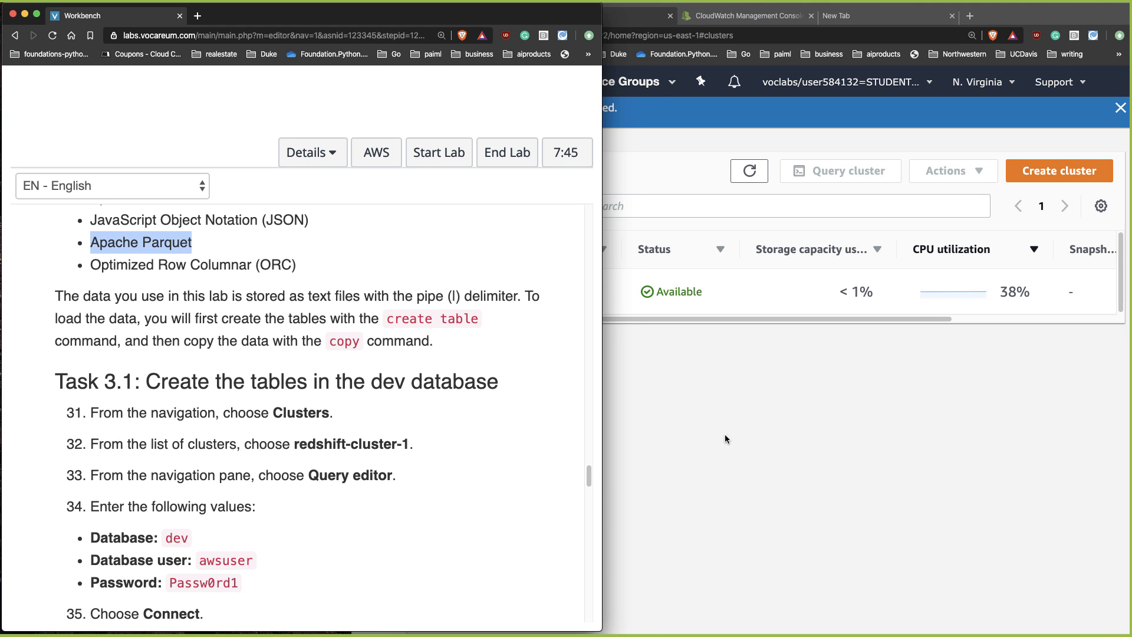
left_click(725, 435)
left_click(378, 317)
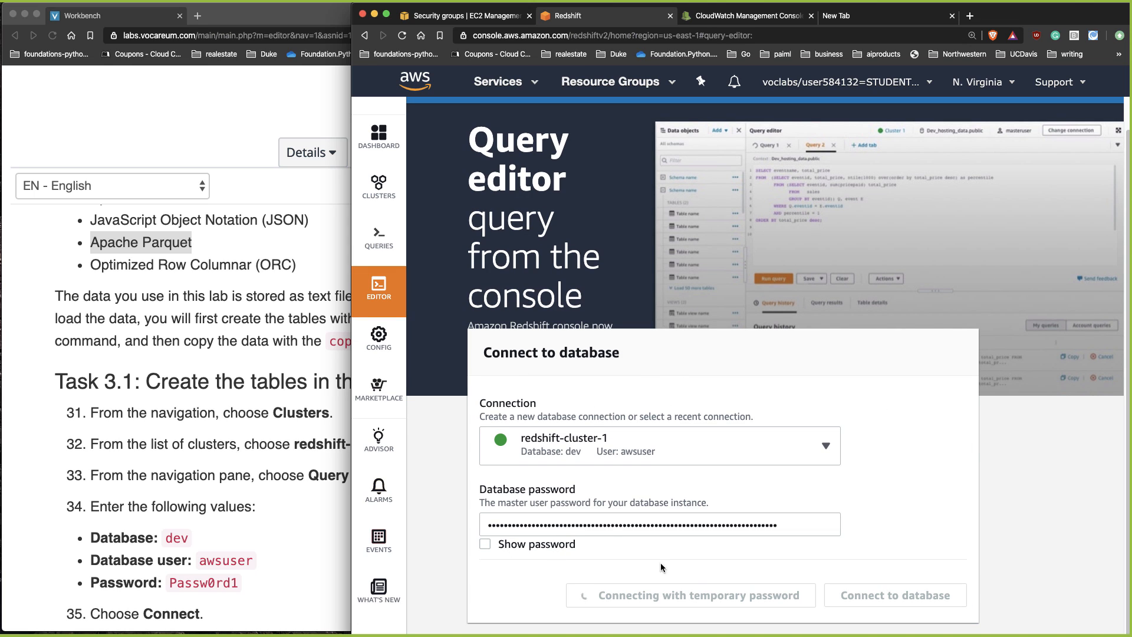
left_click(512, 545)
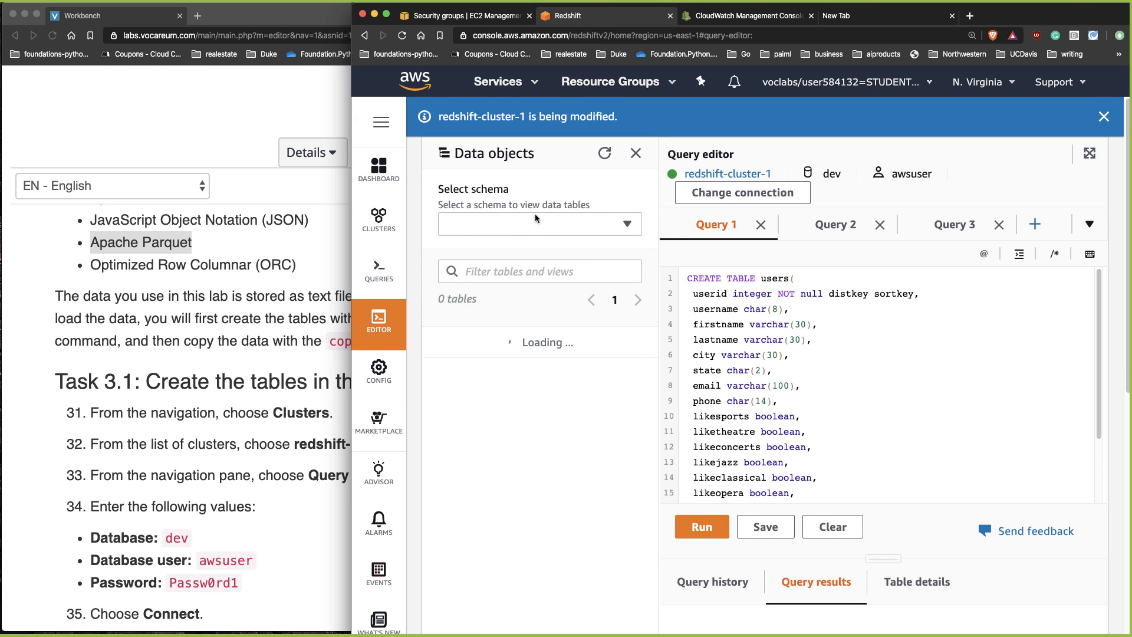
Dismiss the cluster modification notice and close the Query 2 tab containing the date table statement
left_click(1103, 117)
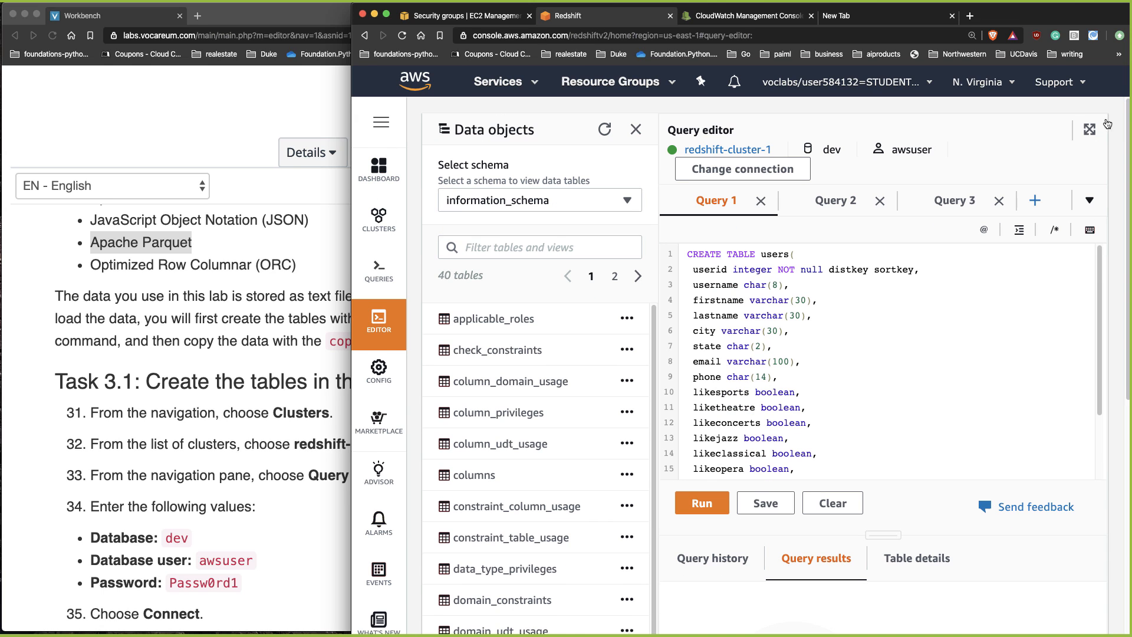
left_click(856, 204)
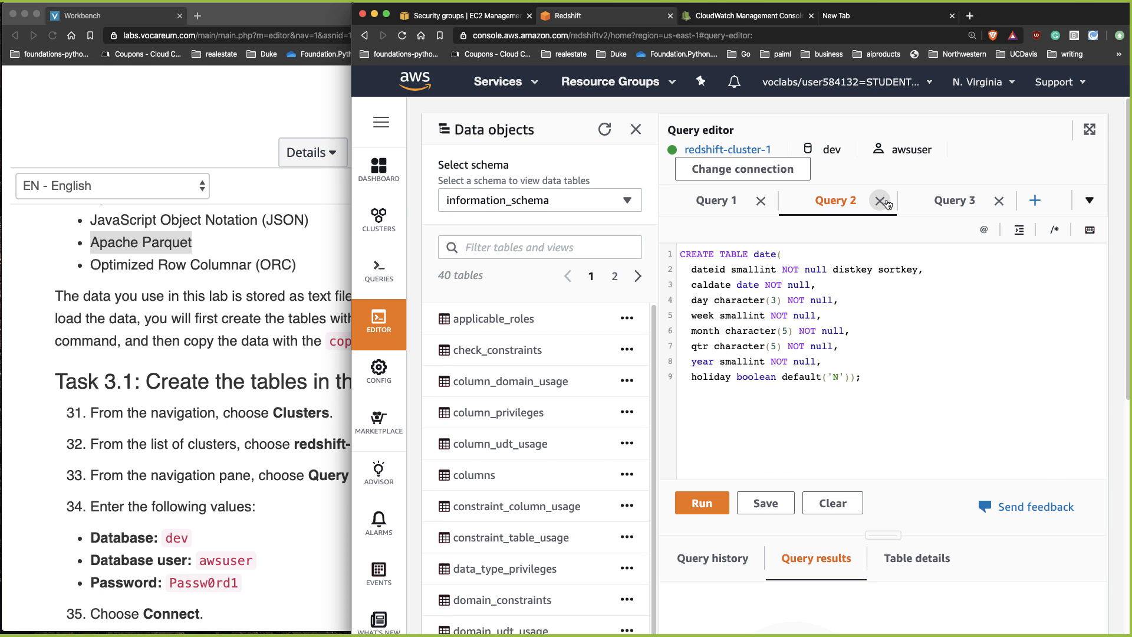
left_click(880, 202)
left_click(1038, 250)
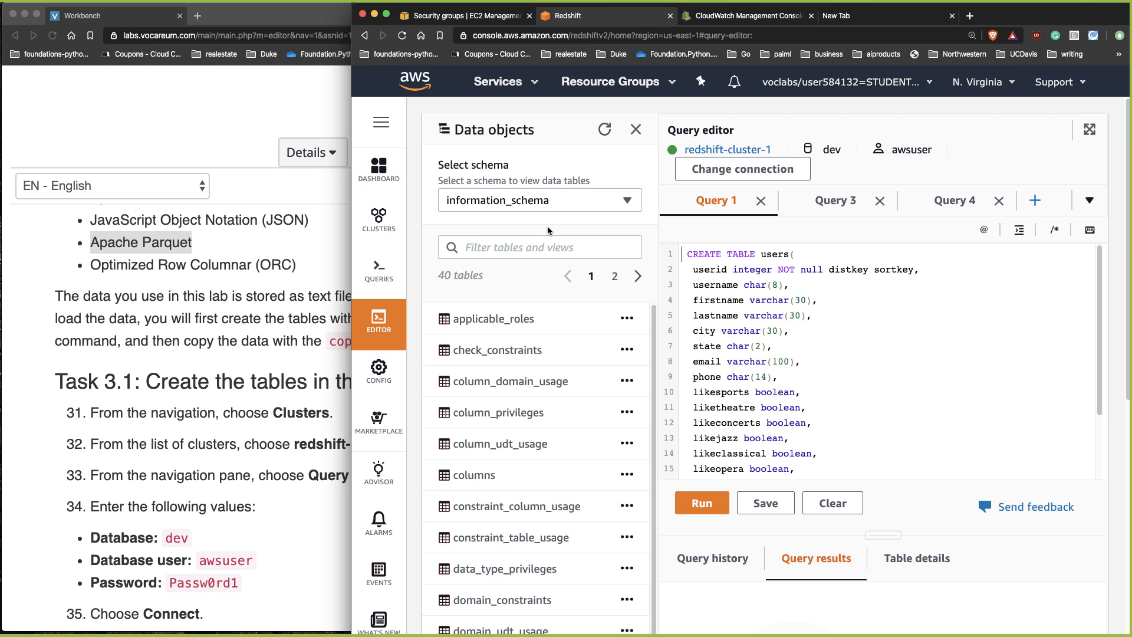
Review Task 3.1 steps 34 to 37 on connecting, choosing the public schema and creating the users table
left_click(326, 393)
scroll(204, 456, "down", 10)
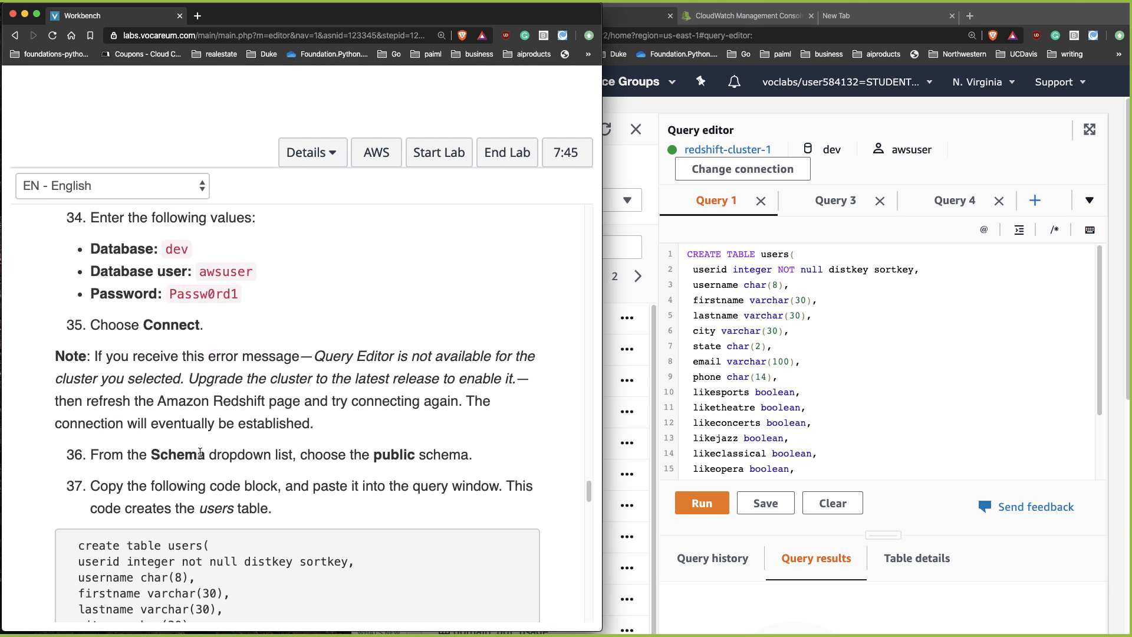
scroll(205, 456, "down", 4)
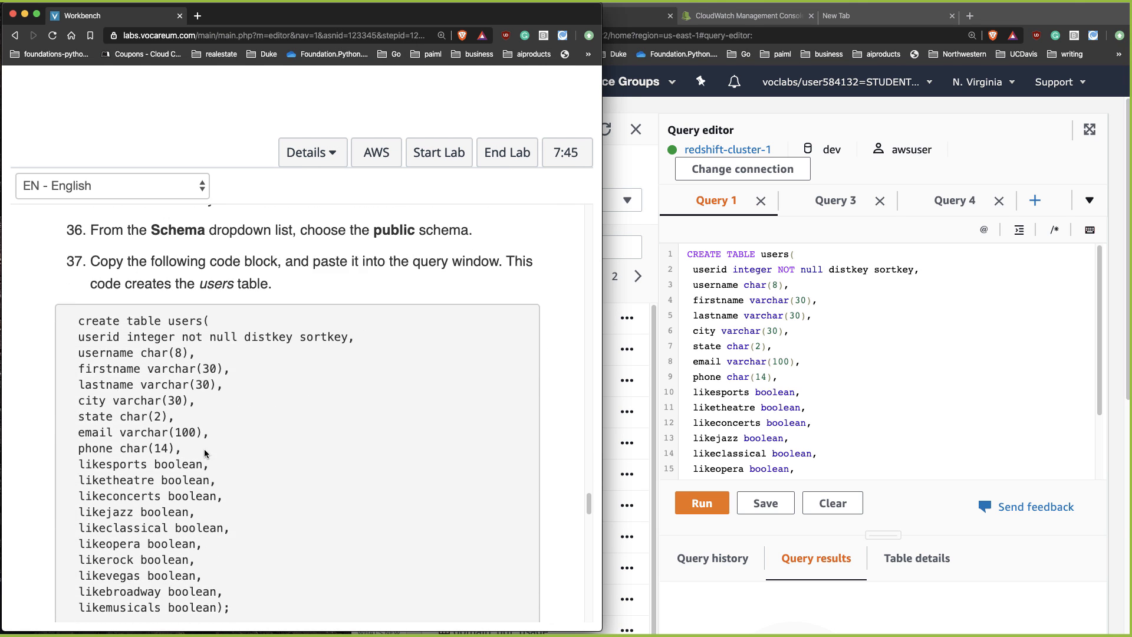
scroll(267, 309, "up", 3)
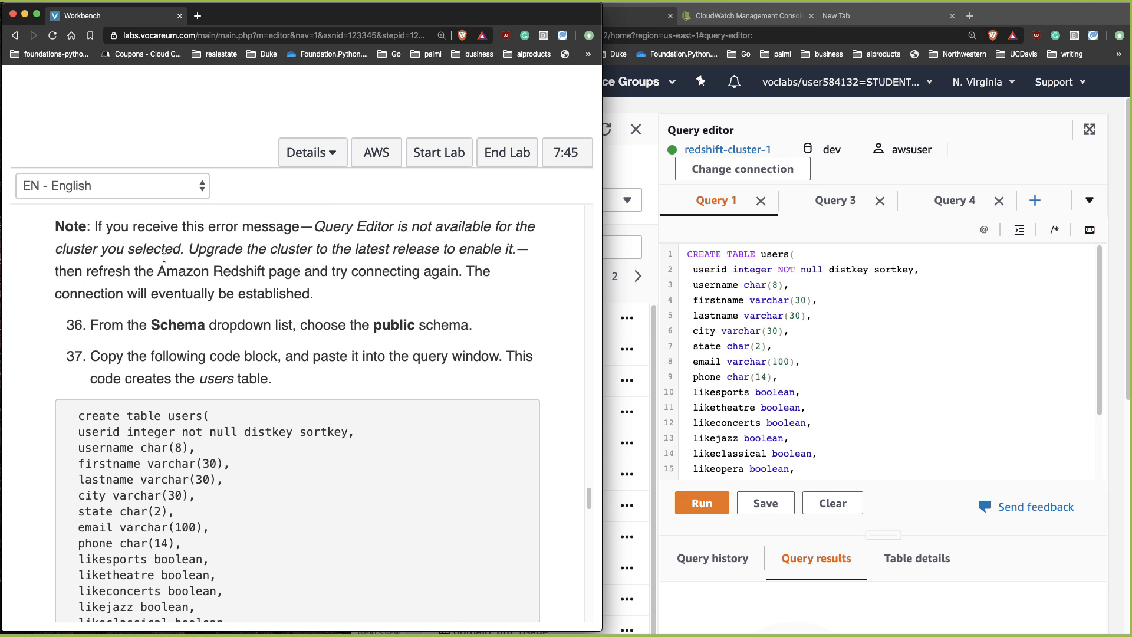
scroll(413, 375, "up", 3)
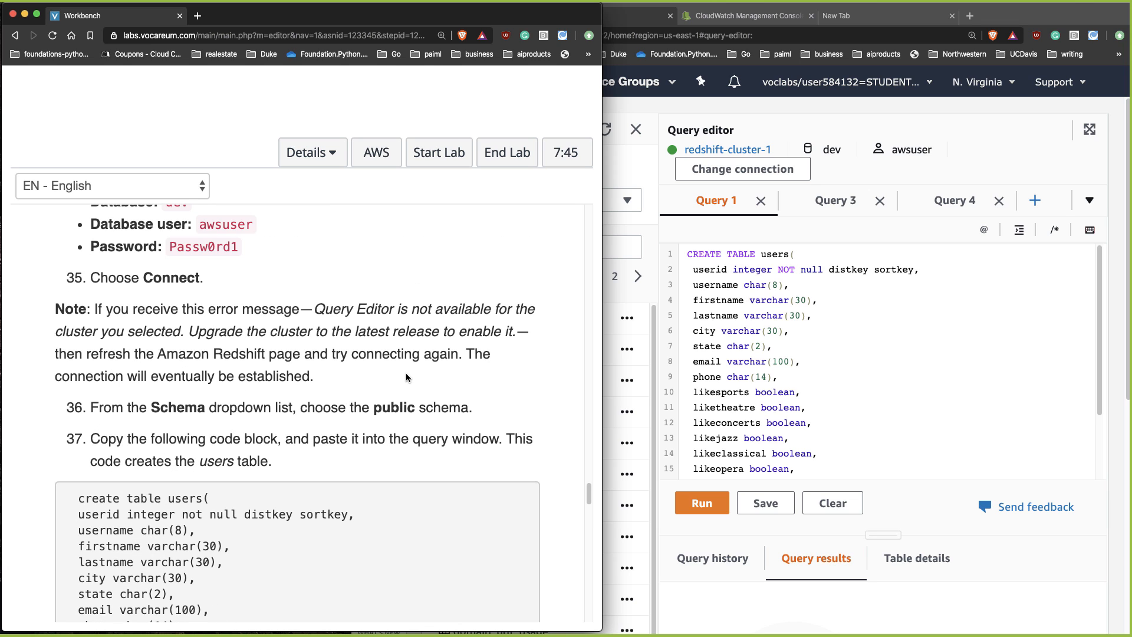
scroll(397, 389, "up", 5)
scroll(398, 388, "down", 6)
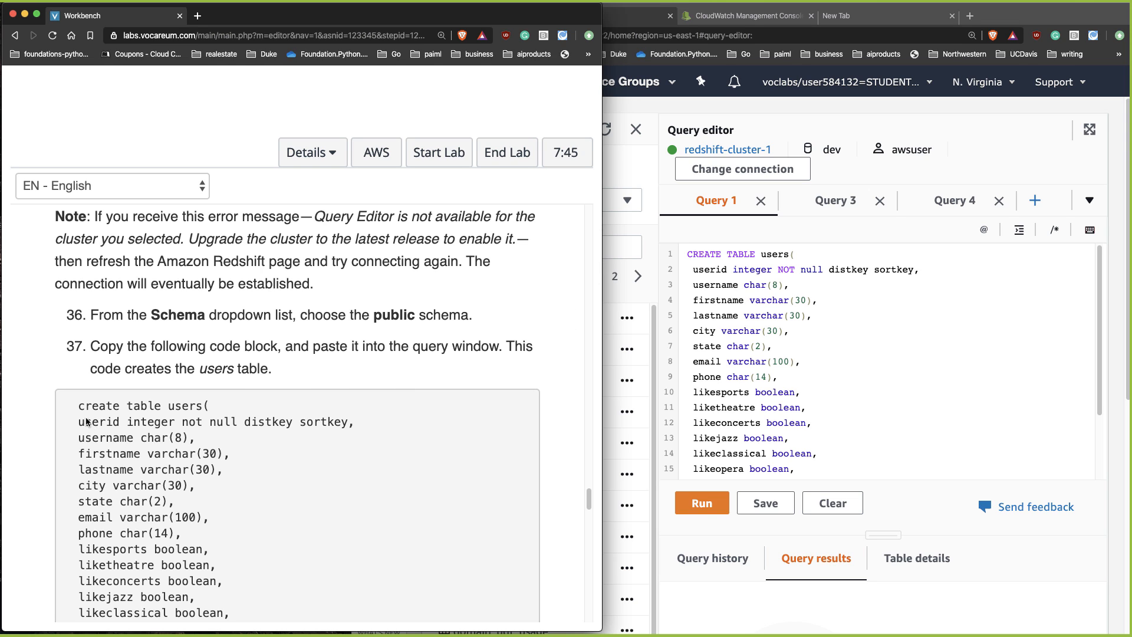
Select the entire create table users code block in step 37, from the create line through likemusicals boolean
left_click_drag(77, 405, 324, 635)
scroll(560, 462, "down", 5)
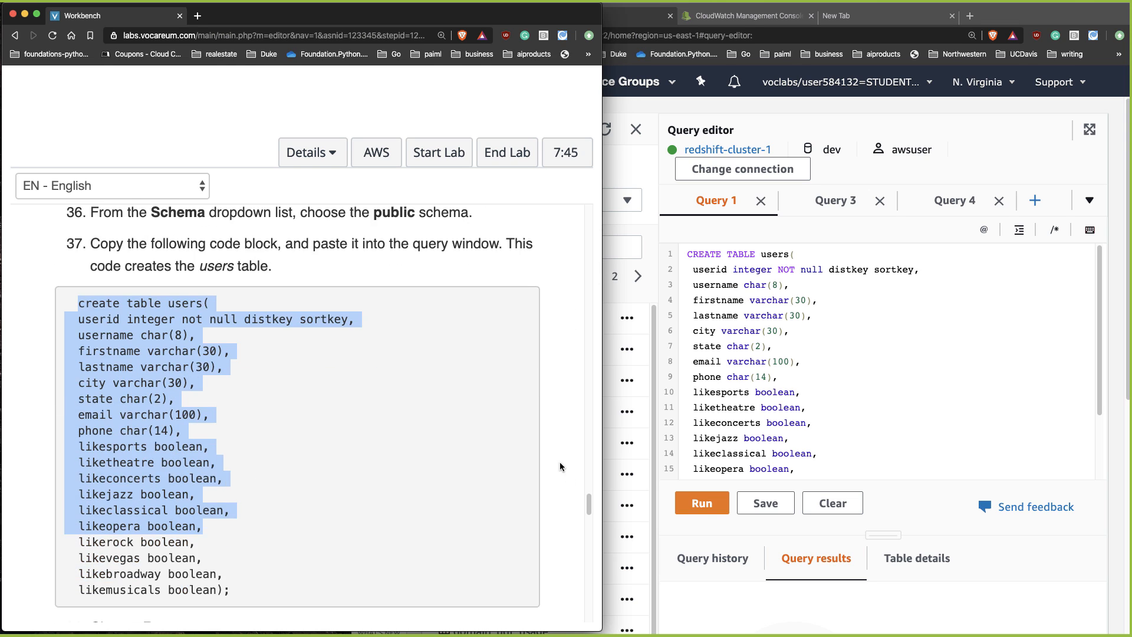
scroll(321, 420, "up", 6)
scroll(321, 424, "up", 12)
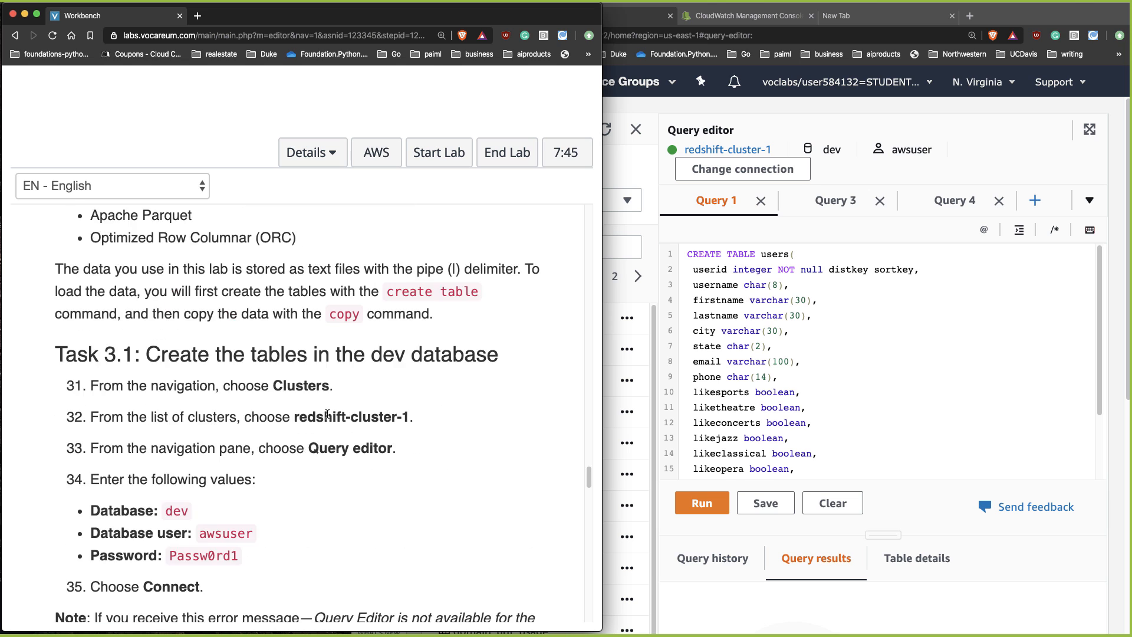
scroll(336, 429, "down", 9)
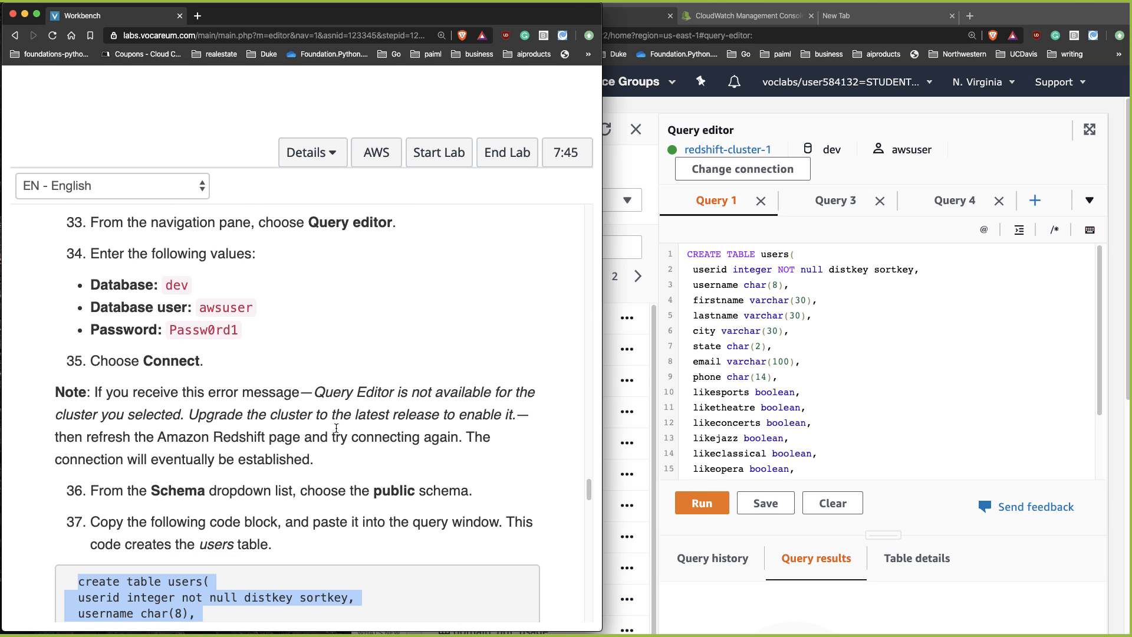
scroll(336, 428, "down", 6)
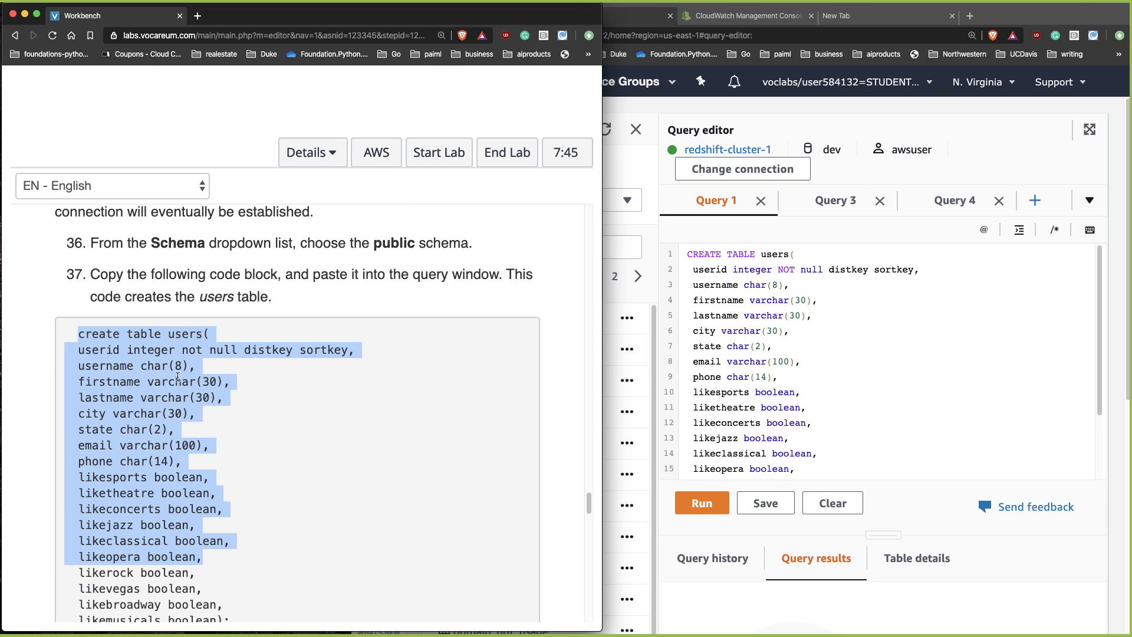
left_click_drag(76, 335, 299, 628)
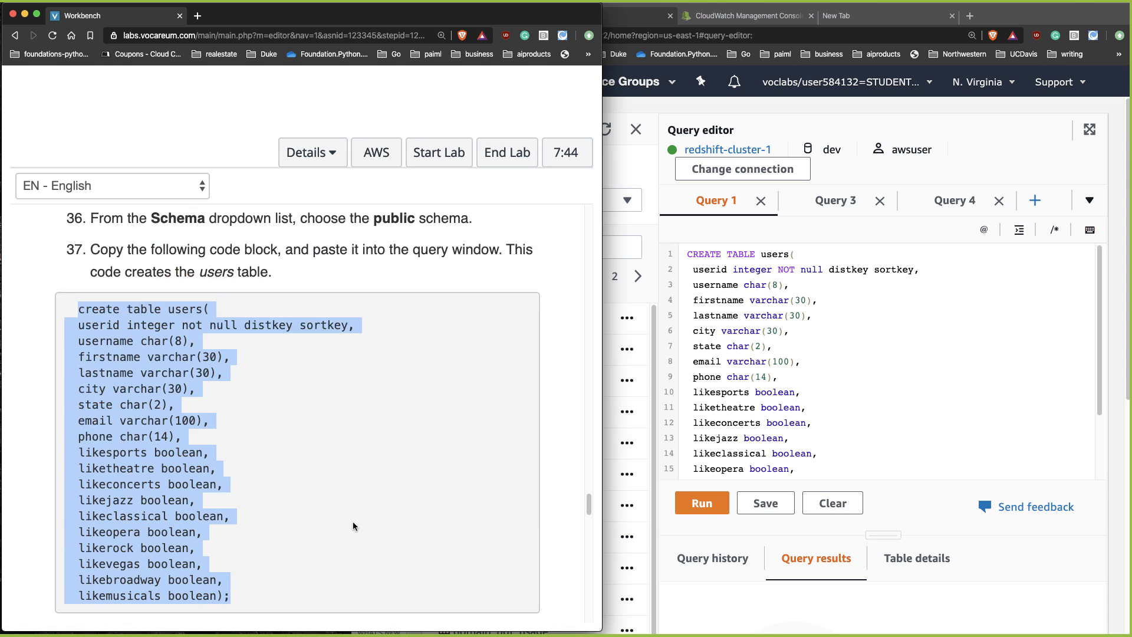
Replace the contents of Query 1 with the CREATE TABLE users statement, covering the columns from userid to likemusicals
scroll(319, 516, "down", 2)
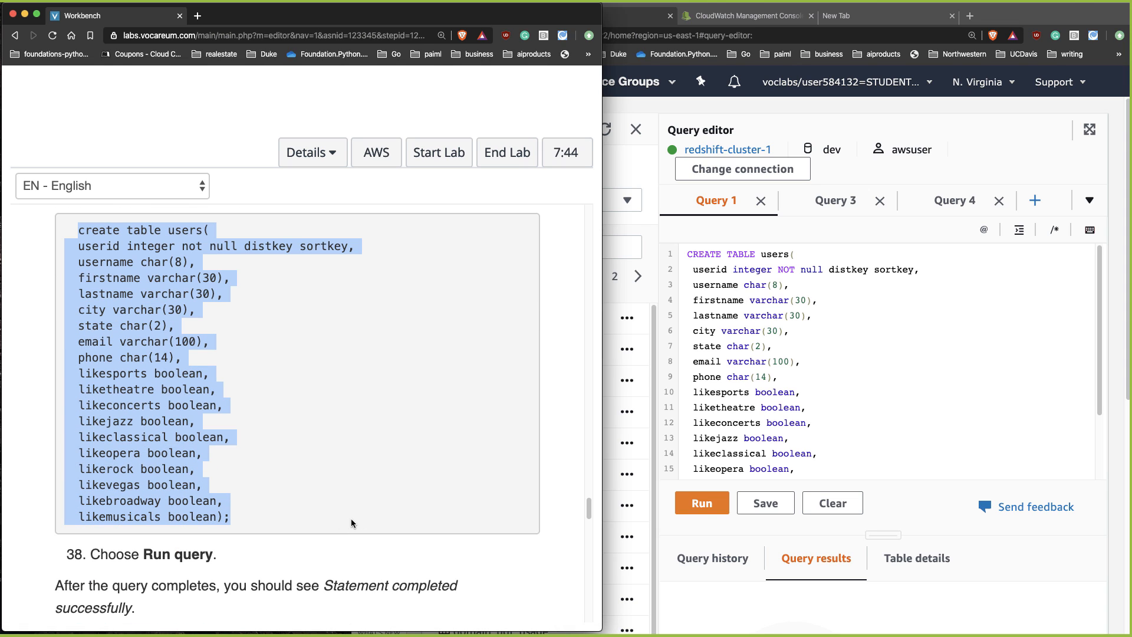
left_click(950, 349)
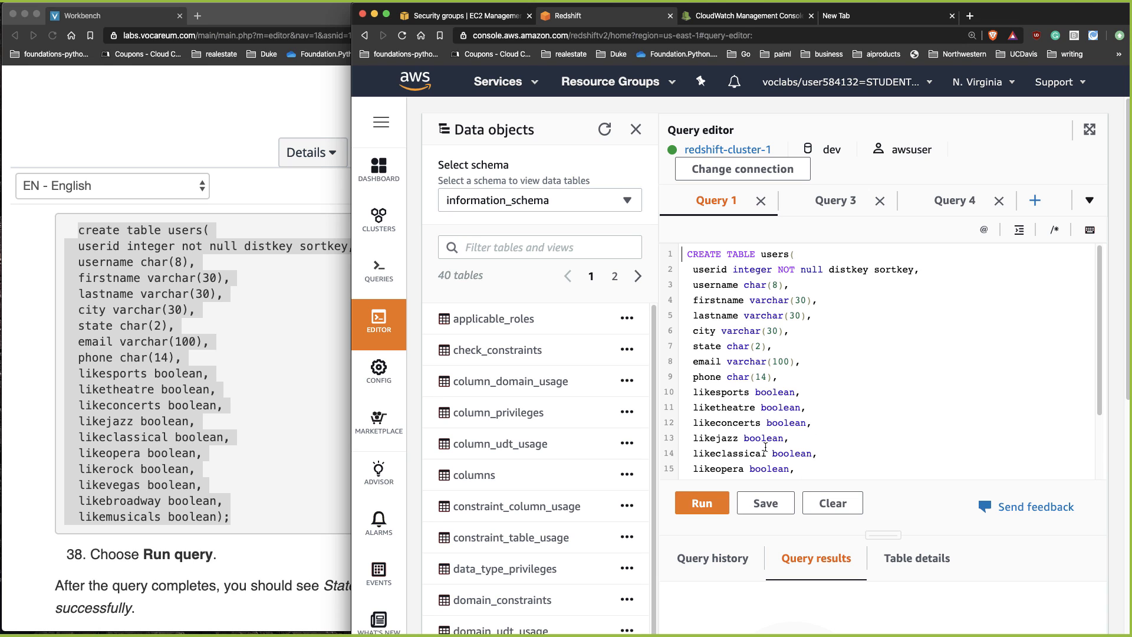
left_click_drag(843, 458, 829, 470)
scroll(829, 470, "down", 3)
left_click(845, 426)
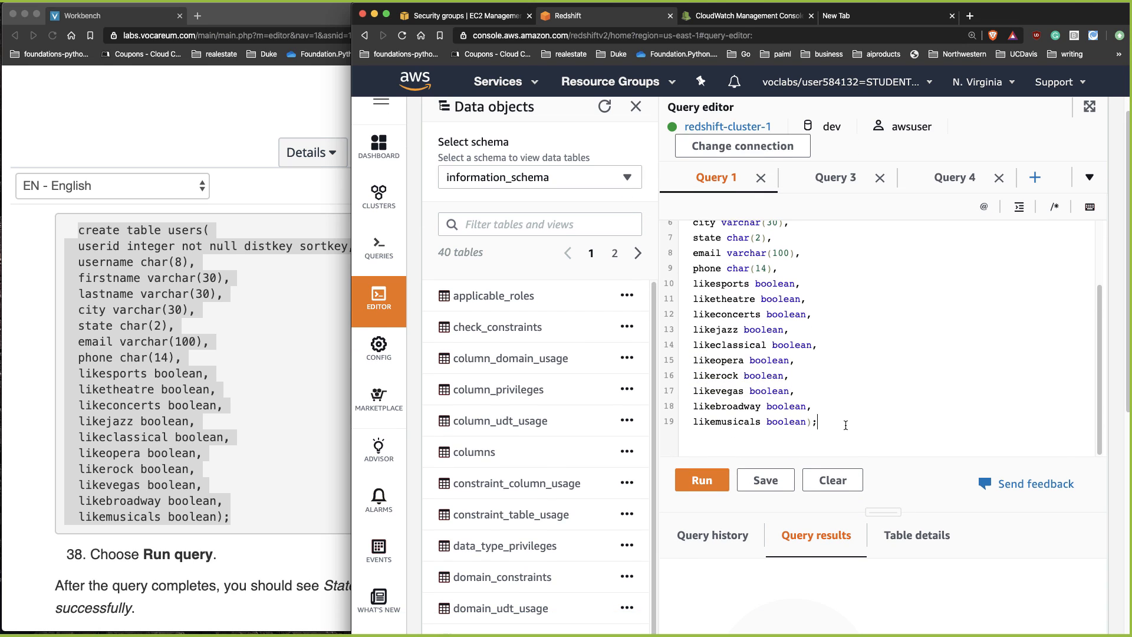
left_click_drag(846, 425, 596, 90)
type("CREATE TABLE users(   userid integer NOT null distkey sortkey,   username char(8),   firstname varchar(30),   lastname varchar(30),   city varchar(30),   state char(2),   email varchar(100),   phone char(14),   likesports boolean,   liketheatre boolean,   likeconcerts boolean,   likejazz boolean,   likeclassical boolean,   likeopera boolean,   likerock boolean,   likevegas boolean,   likebroadway boolean,   likemusicals boolean);")
scroll(846, 283, "up", 3)
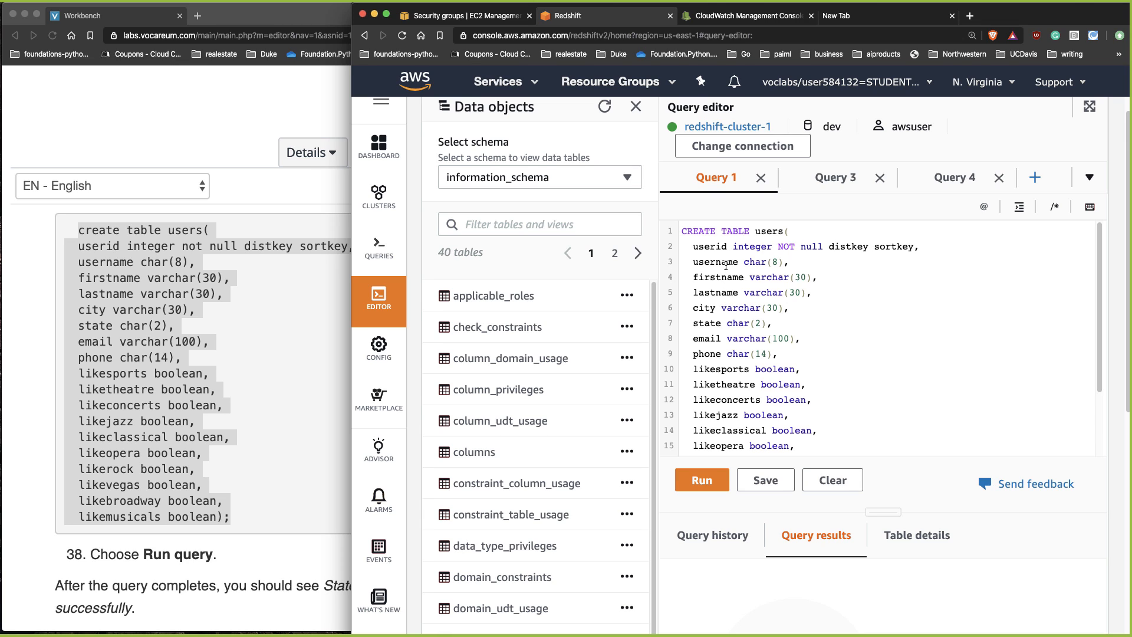
scroll(766, 330, "down", 3)
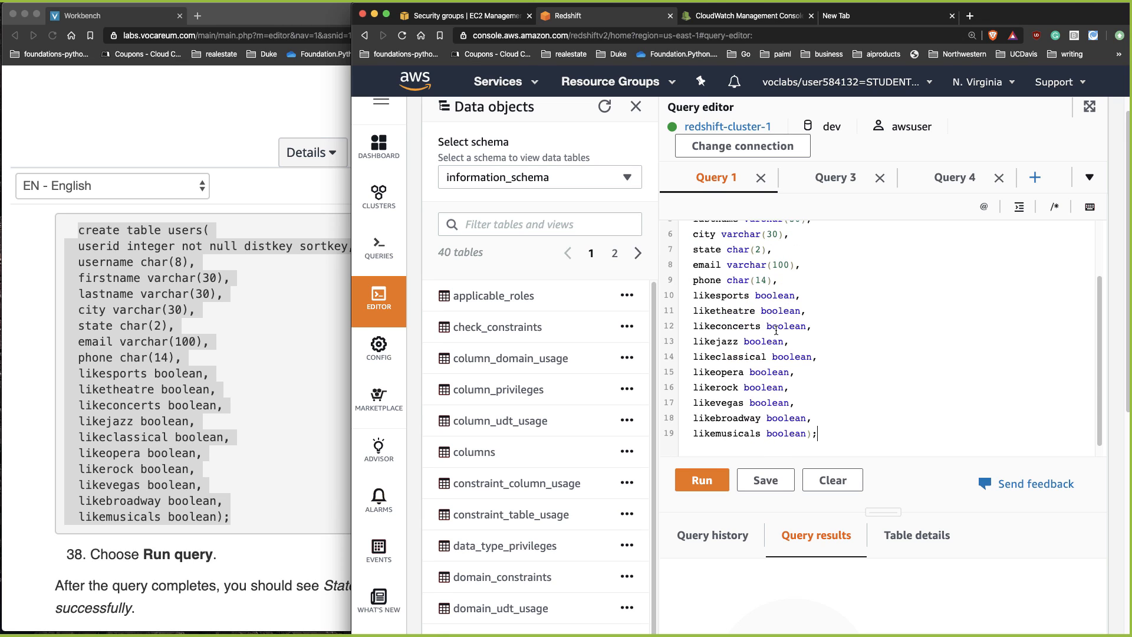
scroll(860, 351, "down", 1)
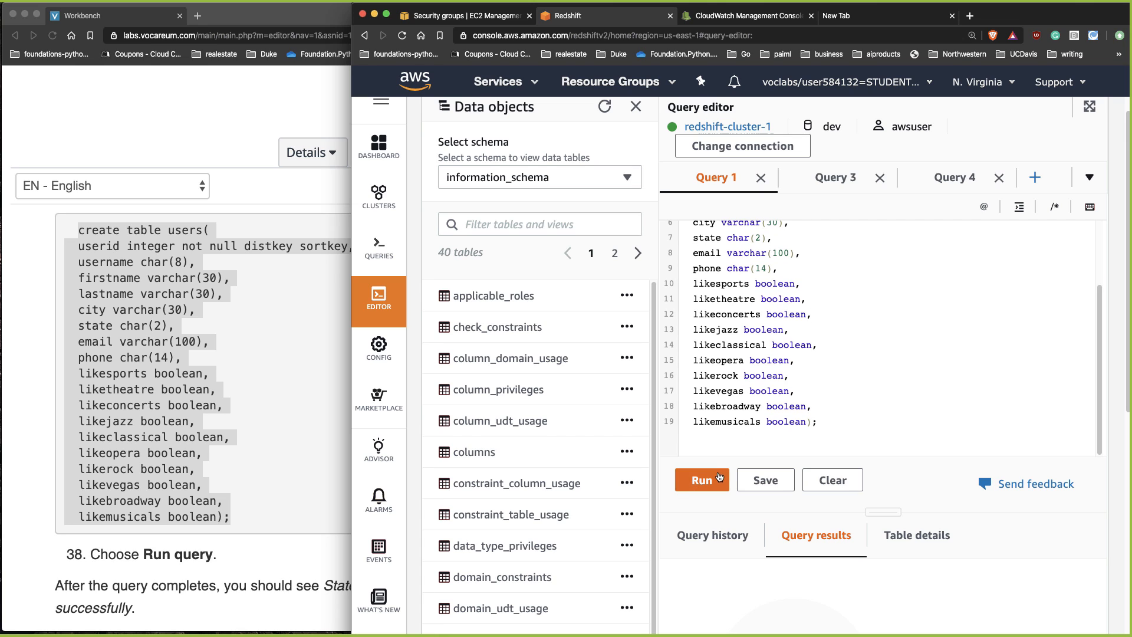
Run the CREATE TABLE users statement and check its query result
left_click(713, 483)
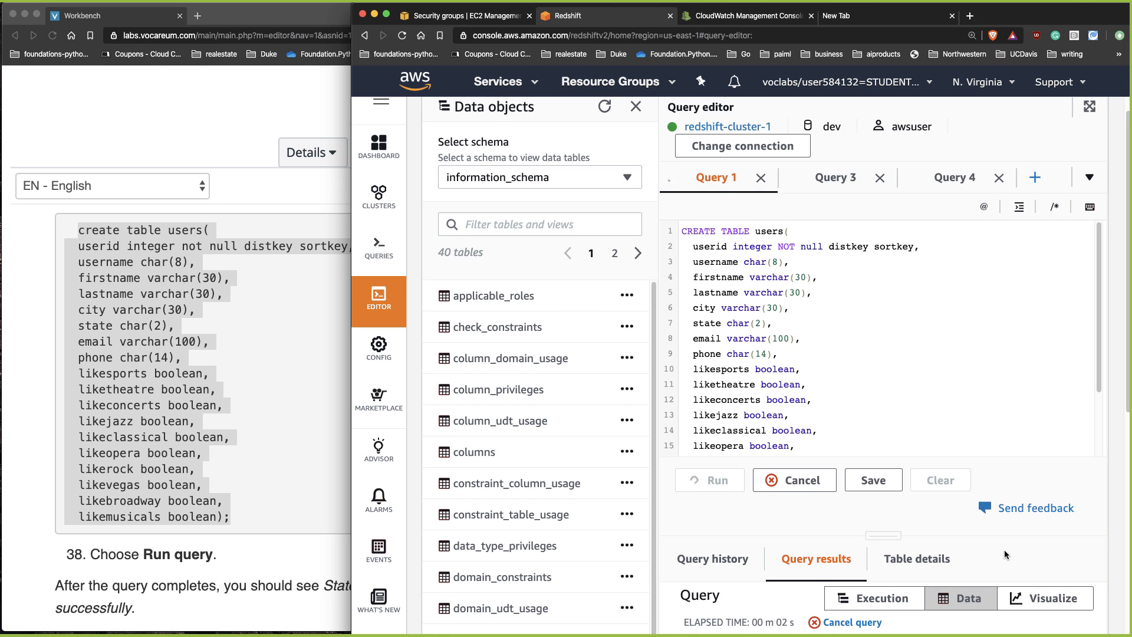
scroll(1003, 549, "down", 3)
scroll(1017, 519, "down", 2)
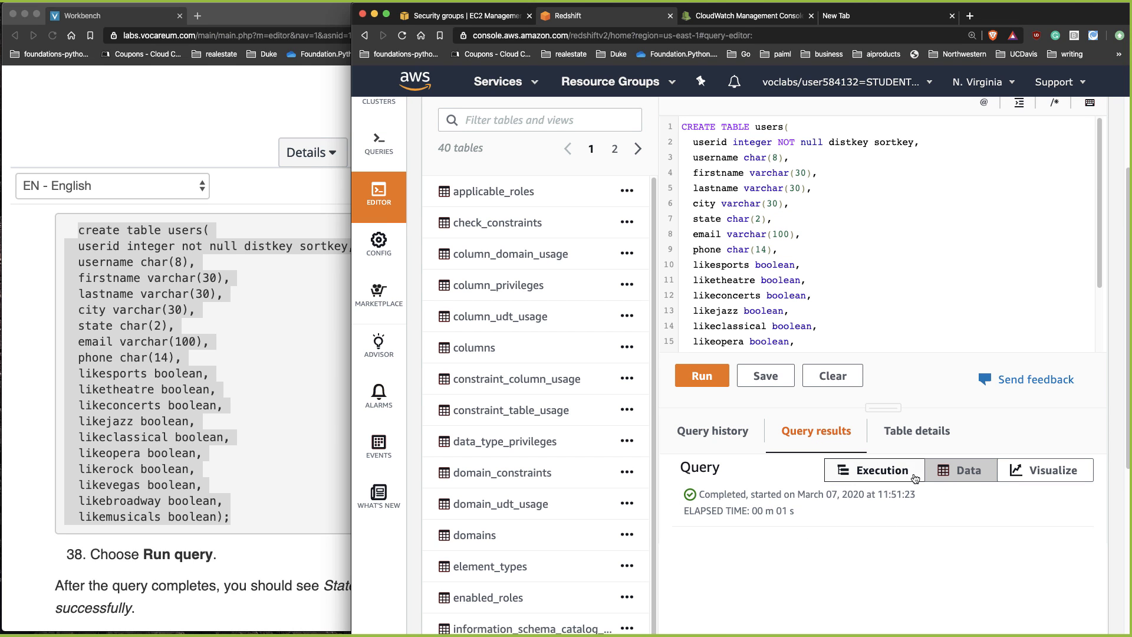
Copy the create table date code block from step 39 of the lab instructions
left_click(296, 441)
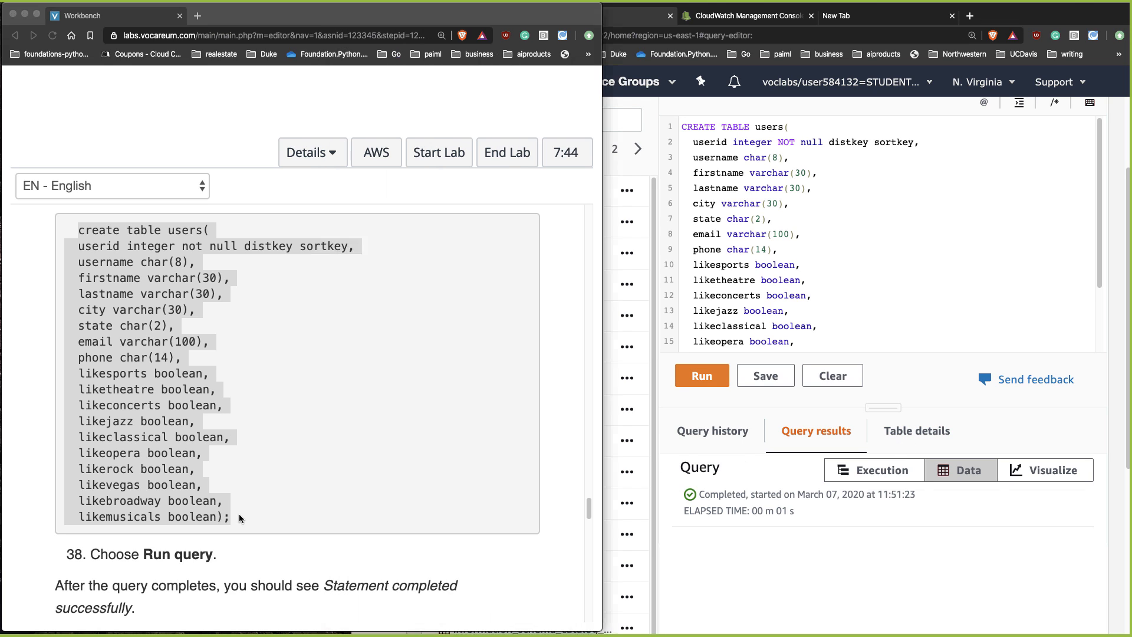
scroll(238, 514, "down", 9)
scroll(412, 505, "down", 1)
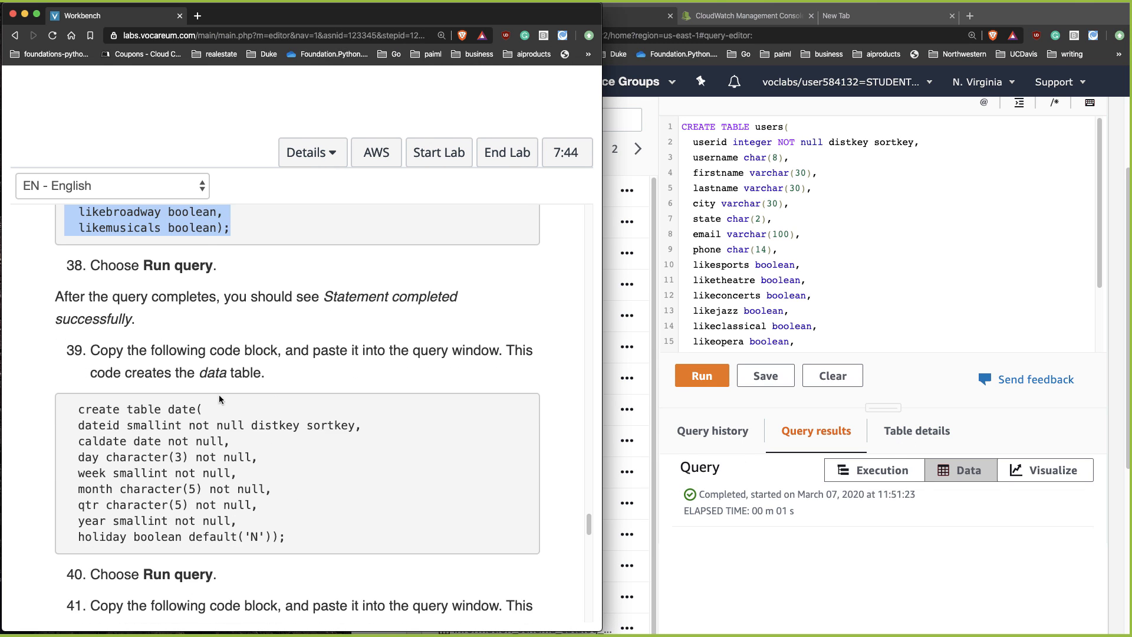
left_click(237, 425)
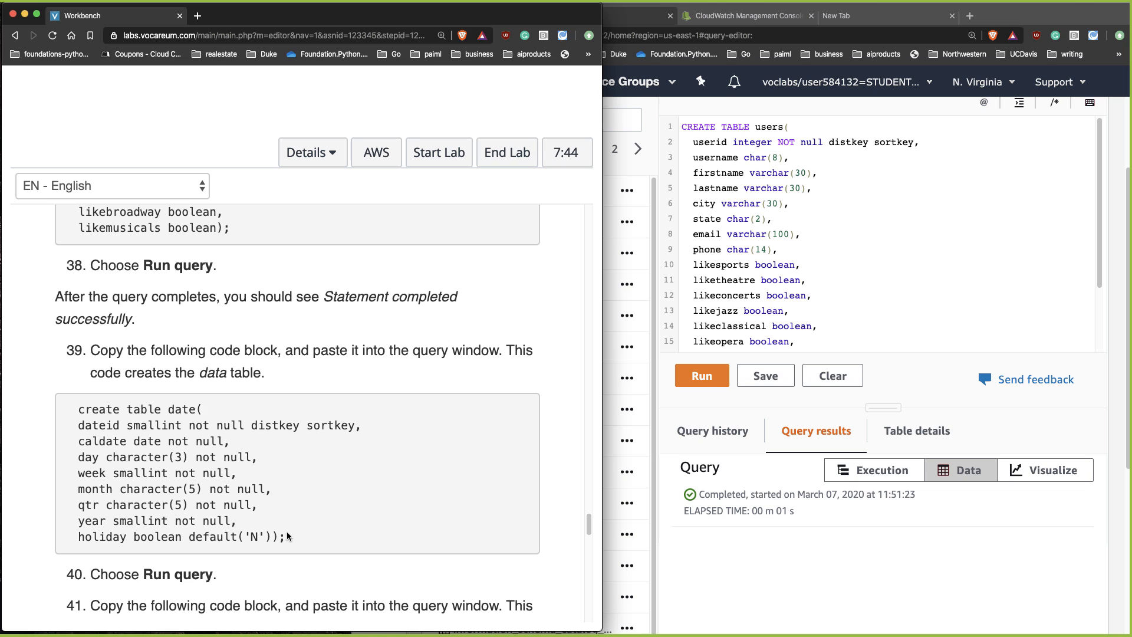
left_click_drag(286, 527, 36, 397)
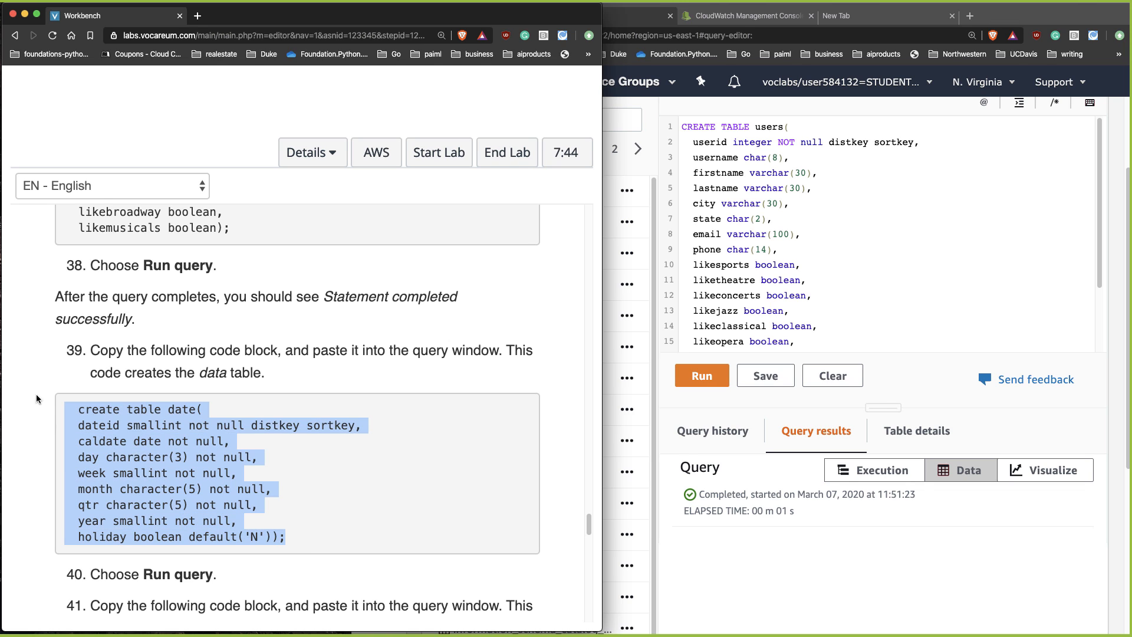
right_click(108, 409)
left_click(177, 437)
scroll(1101, 246, "up", 4)
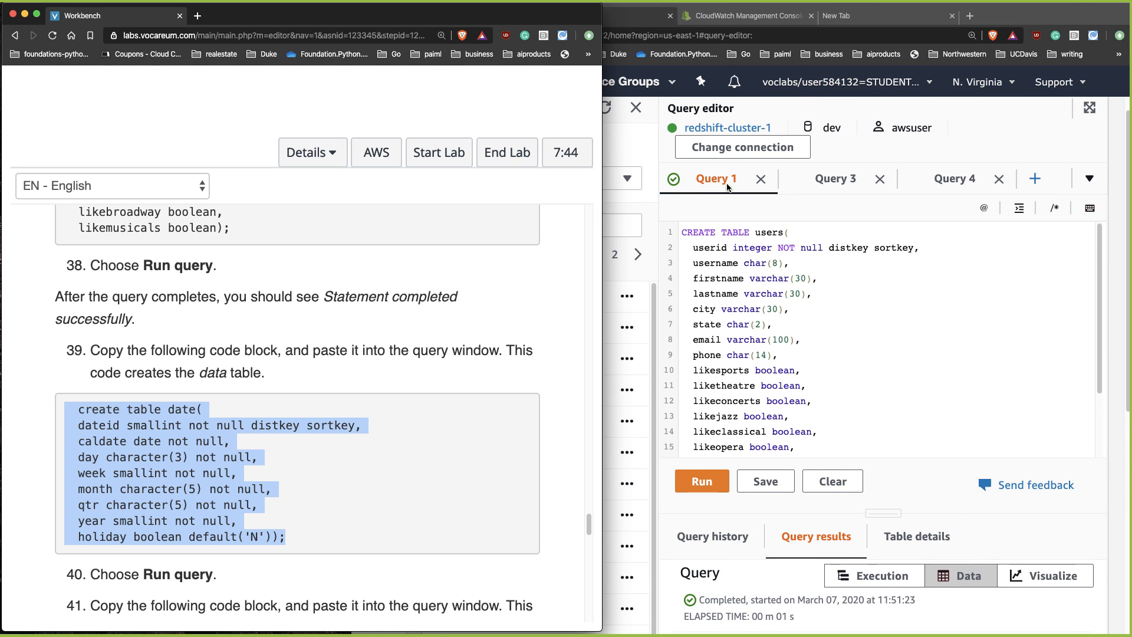
Paste the CREATE TABLE date statement into a new query in the Redshift query editor and run it
left_click(1041, 180)
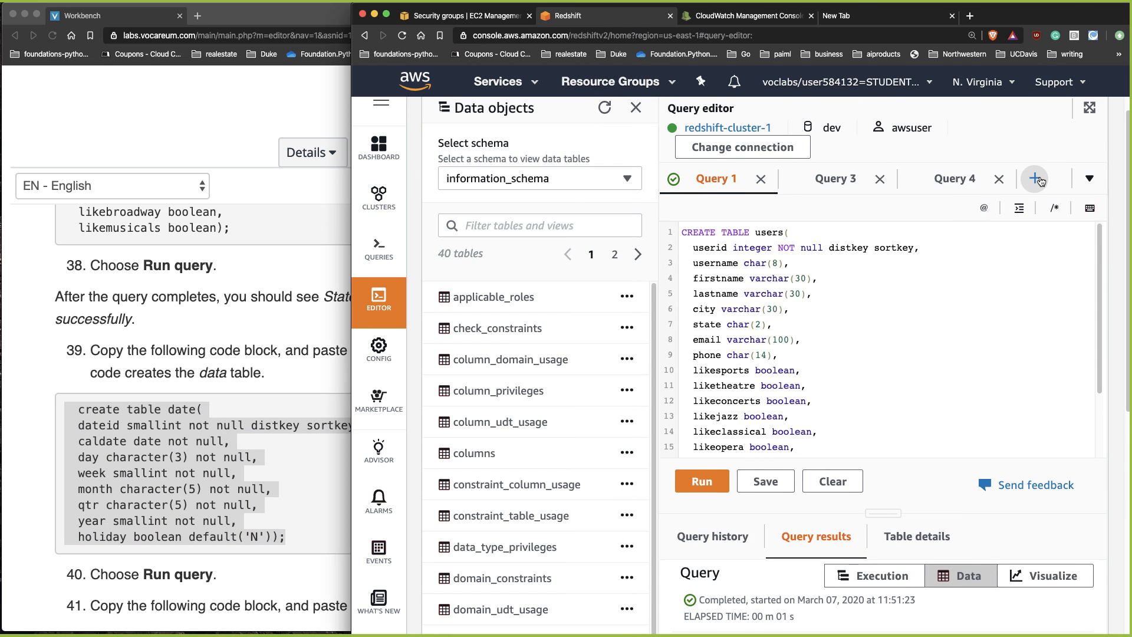
left_click(1041, 180)
mouse_move(948, 180)
left_mouse_down()
mouse_move(830, 179)
mouse_move(935, 182)
left_mouse_up()
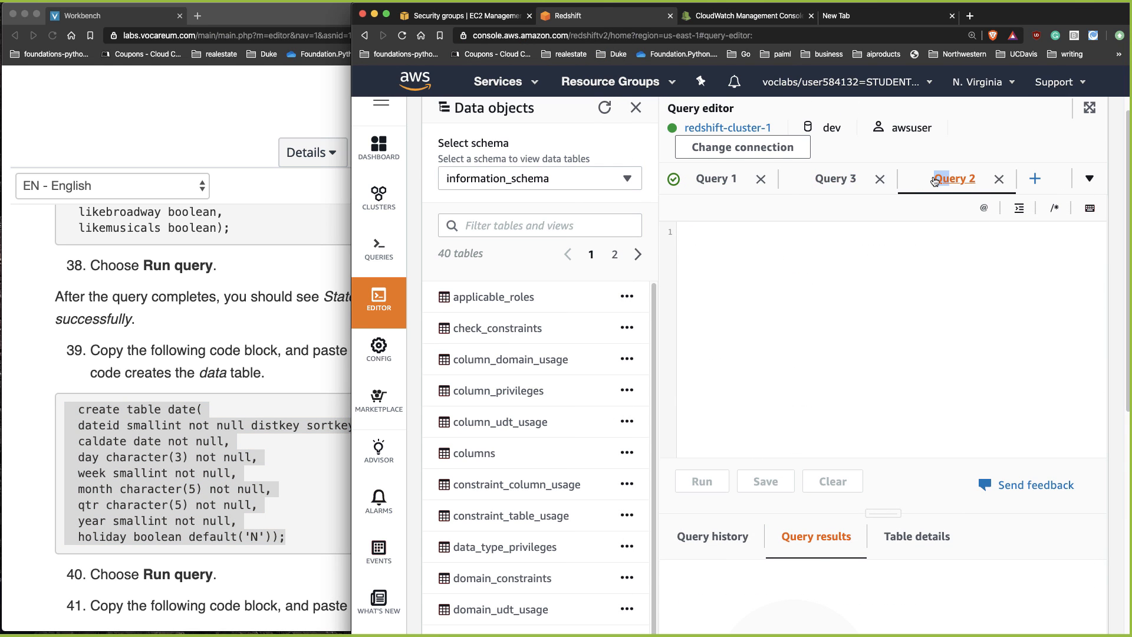
left_click(844, 233)
key("super+v")
left_click(712, 482)
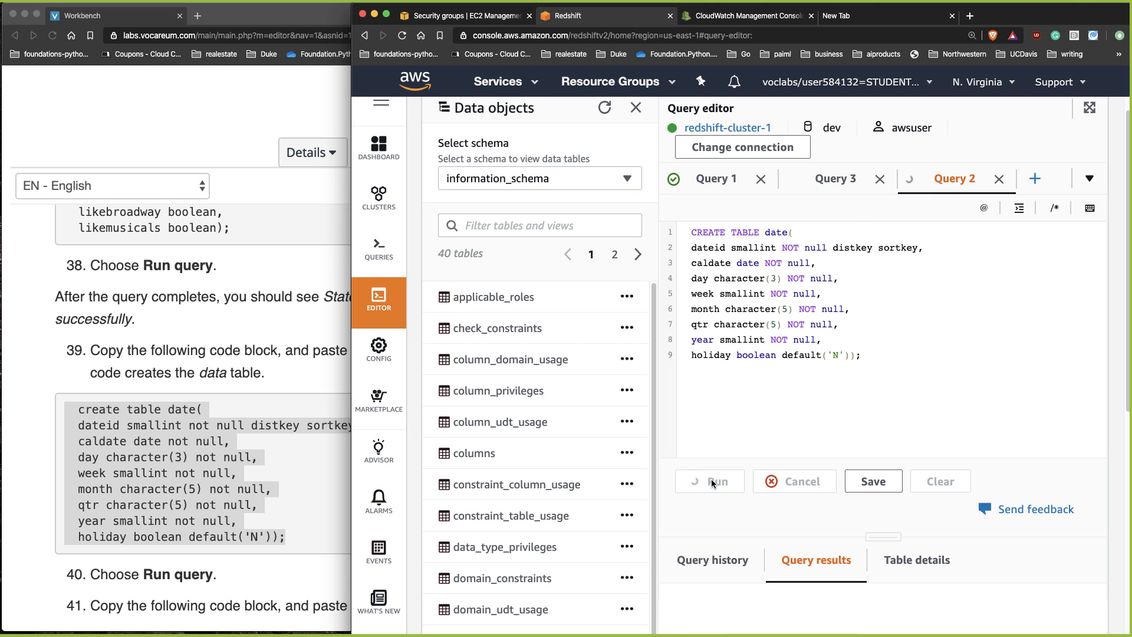
scroll(1076, 570, "down", 5)
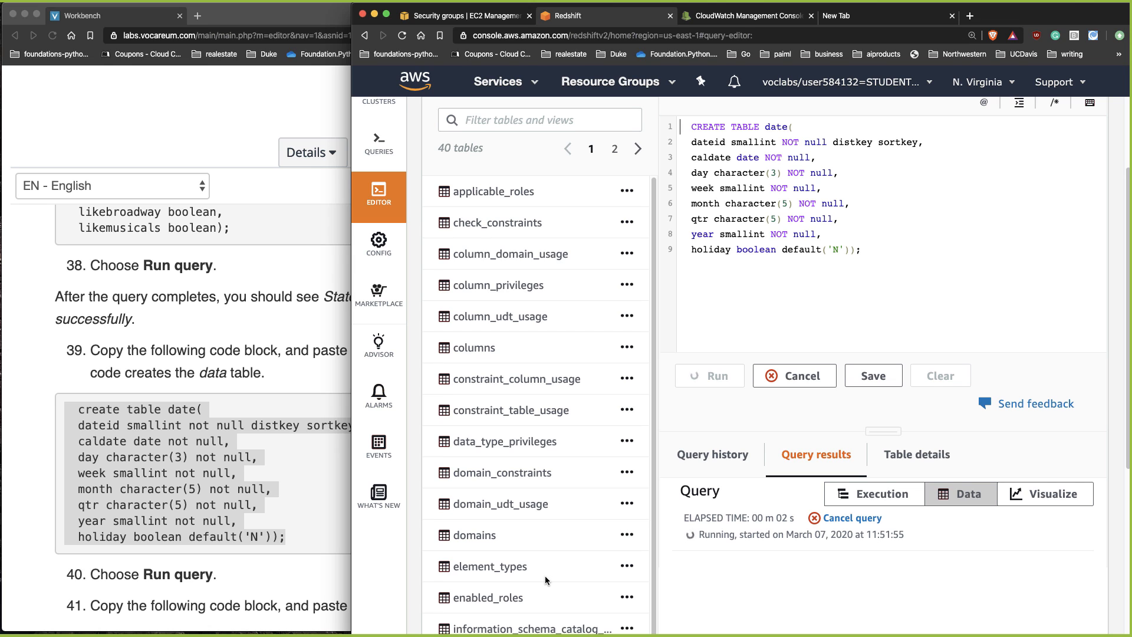
Copy the create table sales code block from step 41 of the lab instructions
left_click(282, 567)
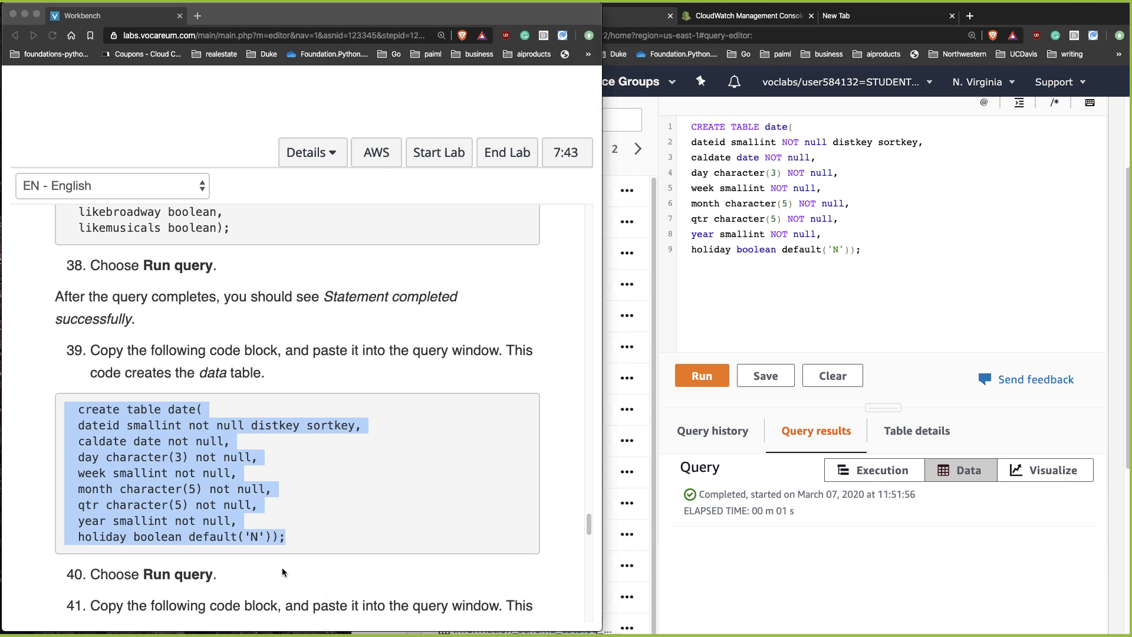
scroll(282, 567, "down", 5)
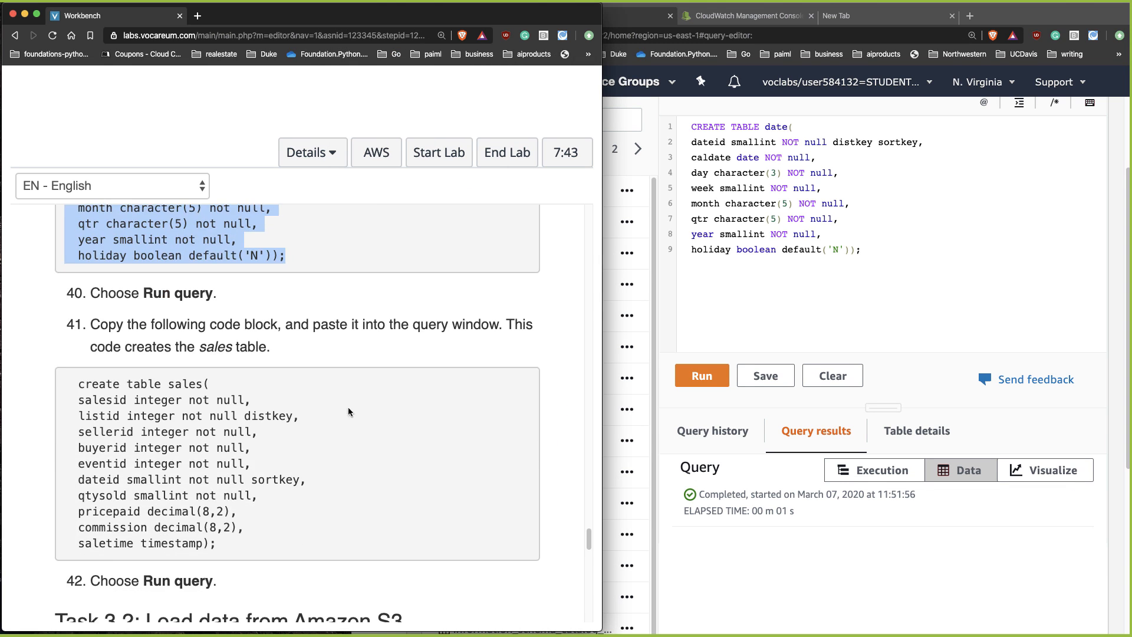
left_click(247, 538)
left_click_drag(227, 546, 22, 387)
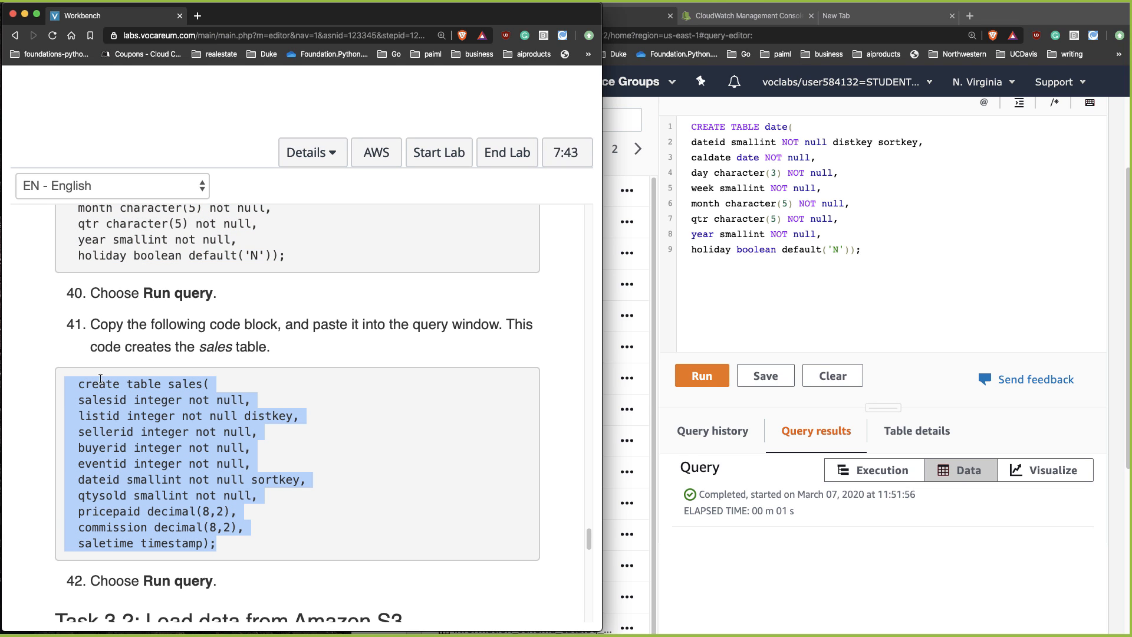
Paste the CREATE TABLE sales statement into another new query in the Redshift query editor and run it
left_click(884, 375)
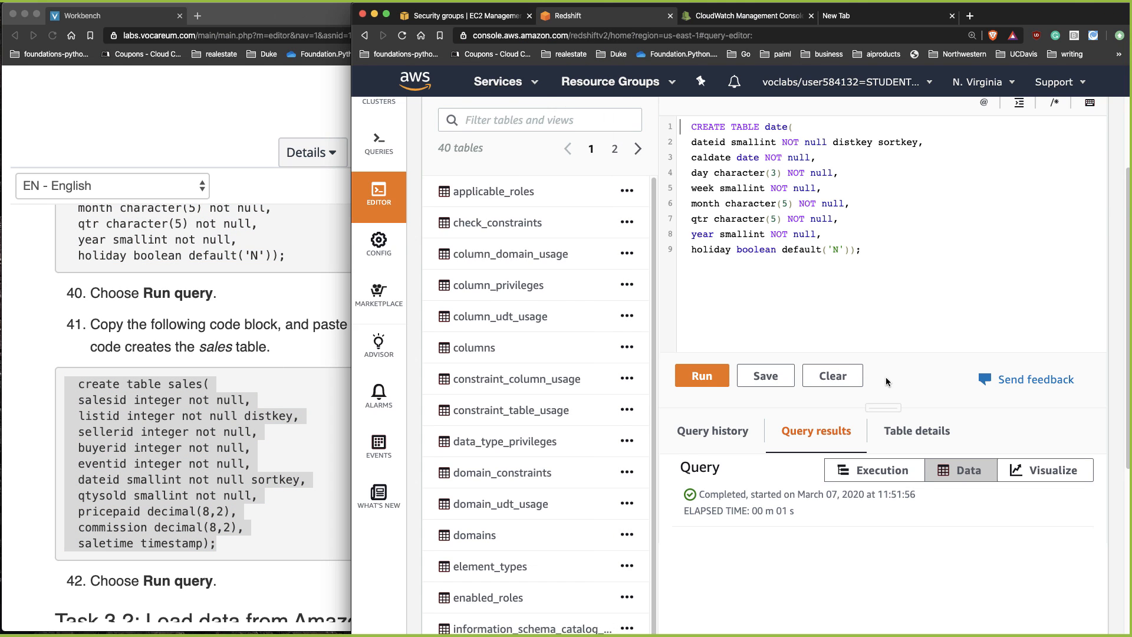
scroll(1043, 358, "up", 3)
left_click(1034, 201)
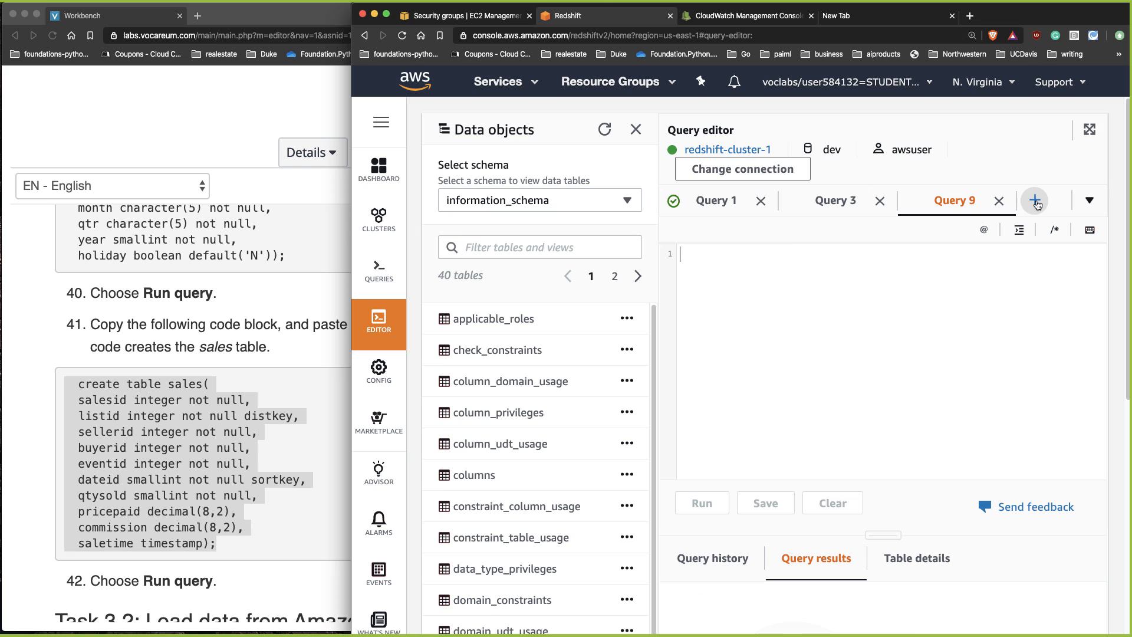
left_click(894, 278)
key("ctrl+v")
left_click(703, 504)
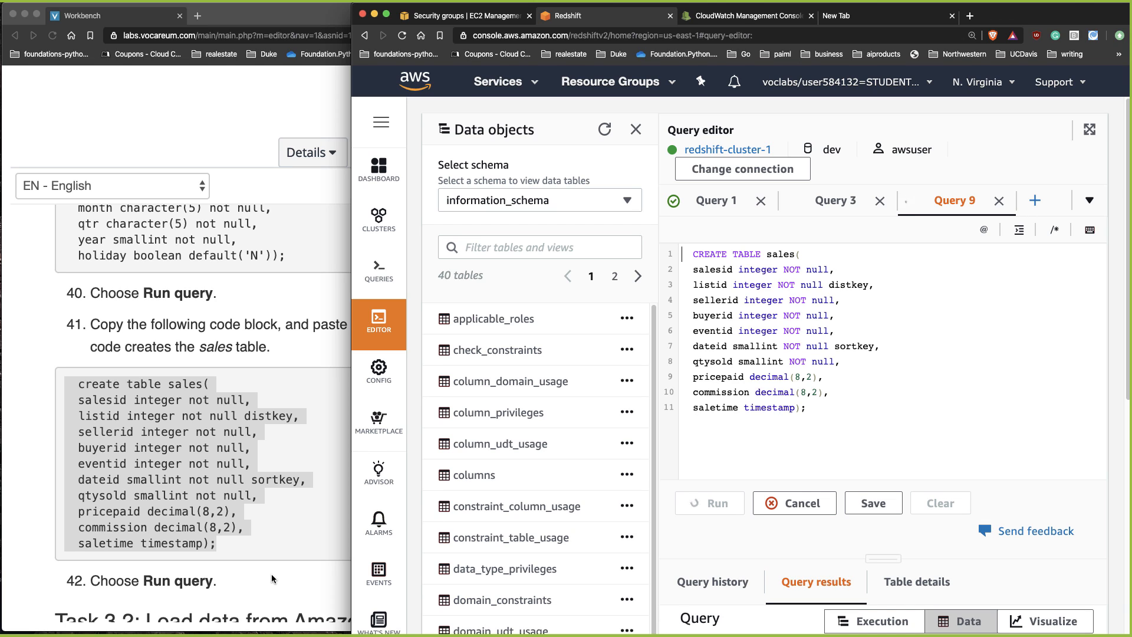
scroll(1056, 531, "down", 3)
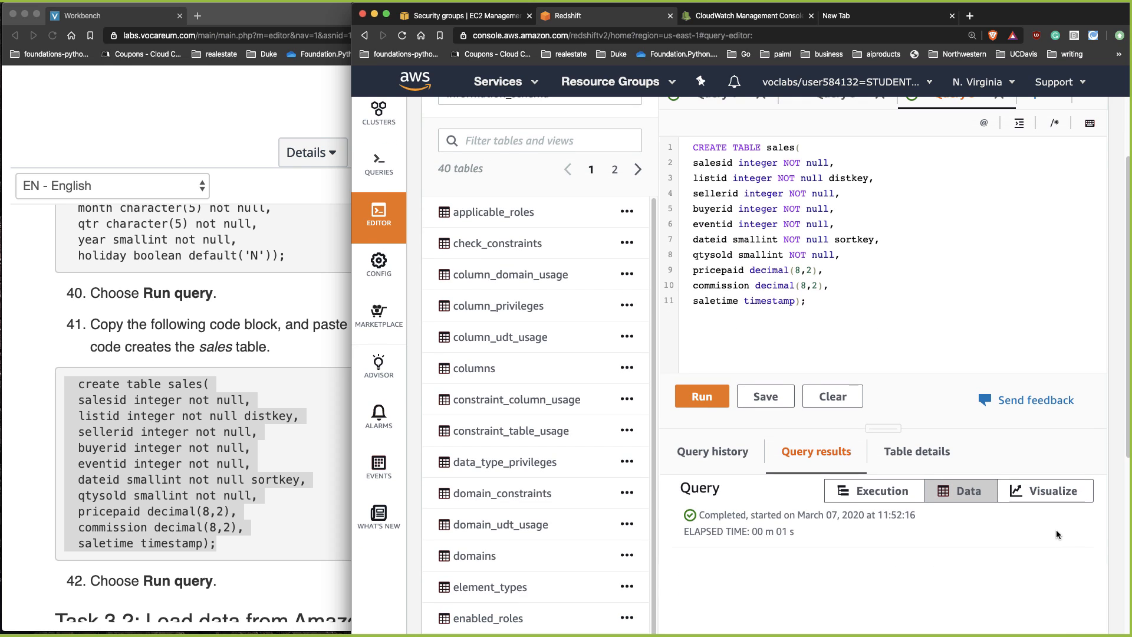
Copy the command that loads users from allusers_pipe.txt in step 43 of the lab instructions
left_click(290, 571)
scroll(409, 543, "down", 5)
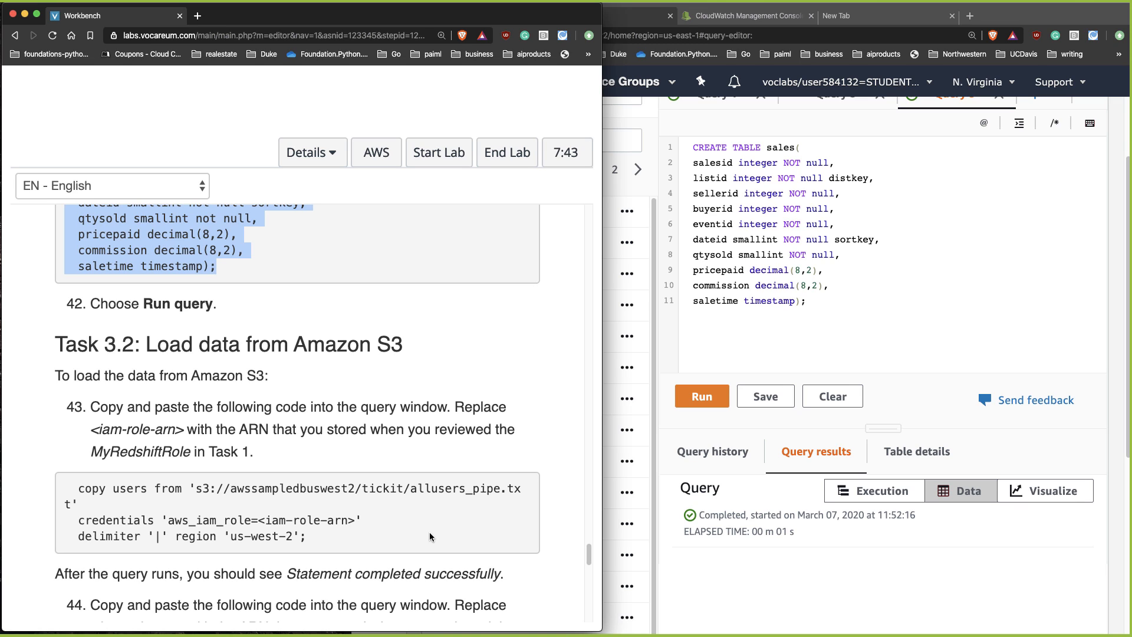
left_click(303, 520)
left_click_drag(336, 543, 64, 484)
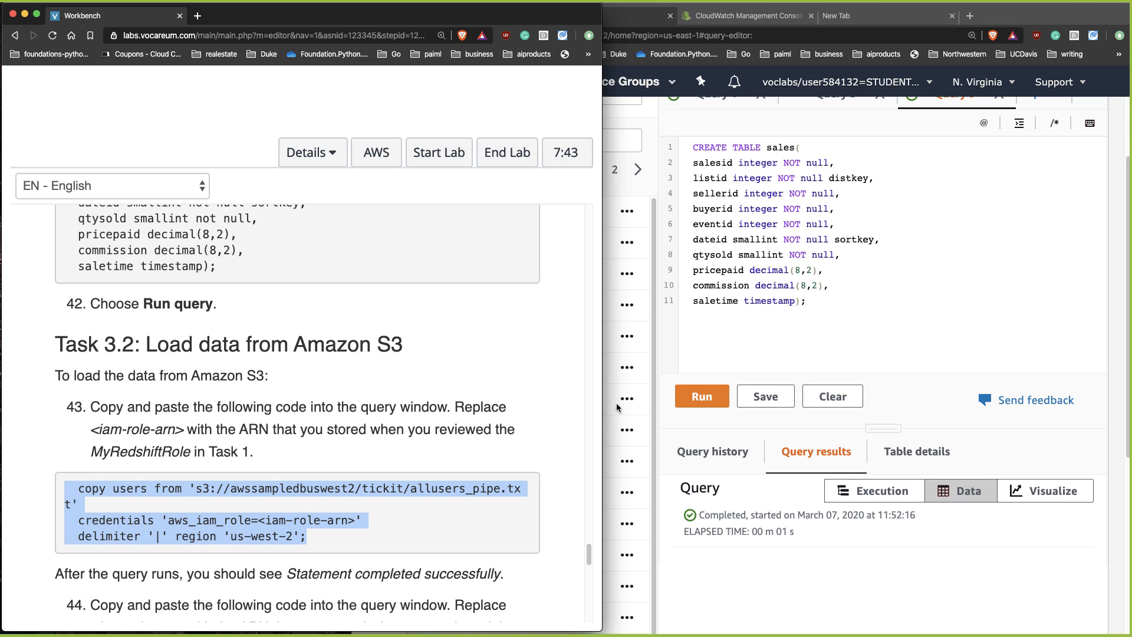
Paste the copy users command into a new Redshift query and select its iam-role-arn placeholder
left_click(1107, 198)
scroll(1107, 198, "up", 3)
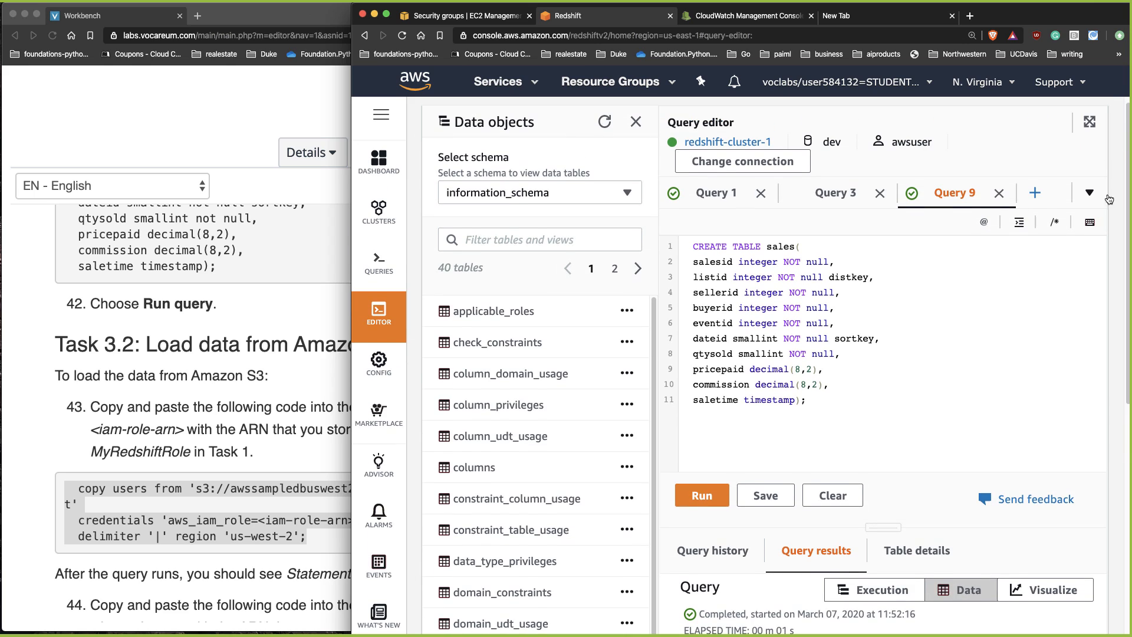
left_click(1038, 194)
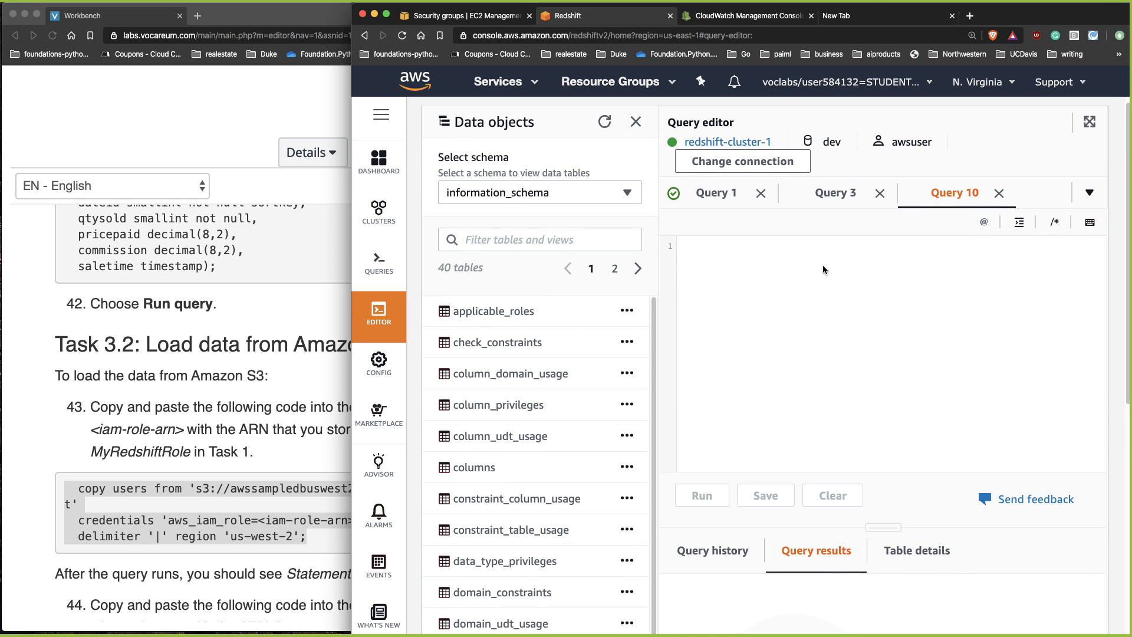
key("super+v")
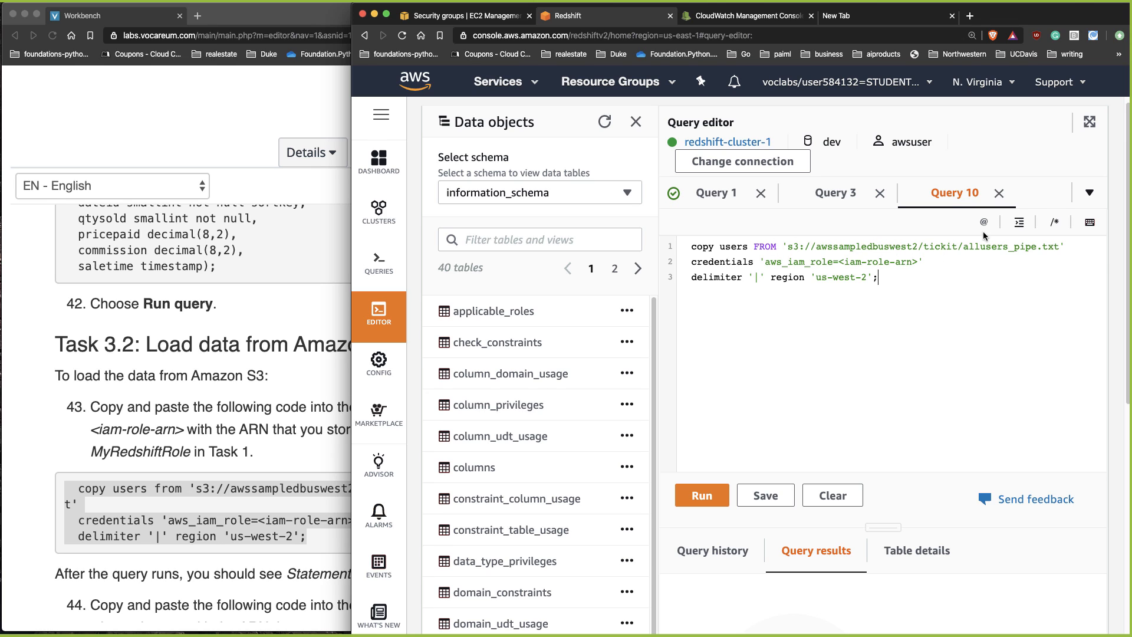
left_click_drag(1064, 247, 784, 248)
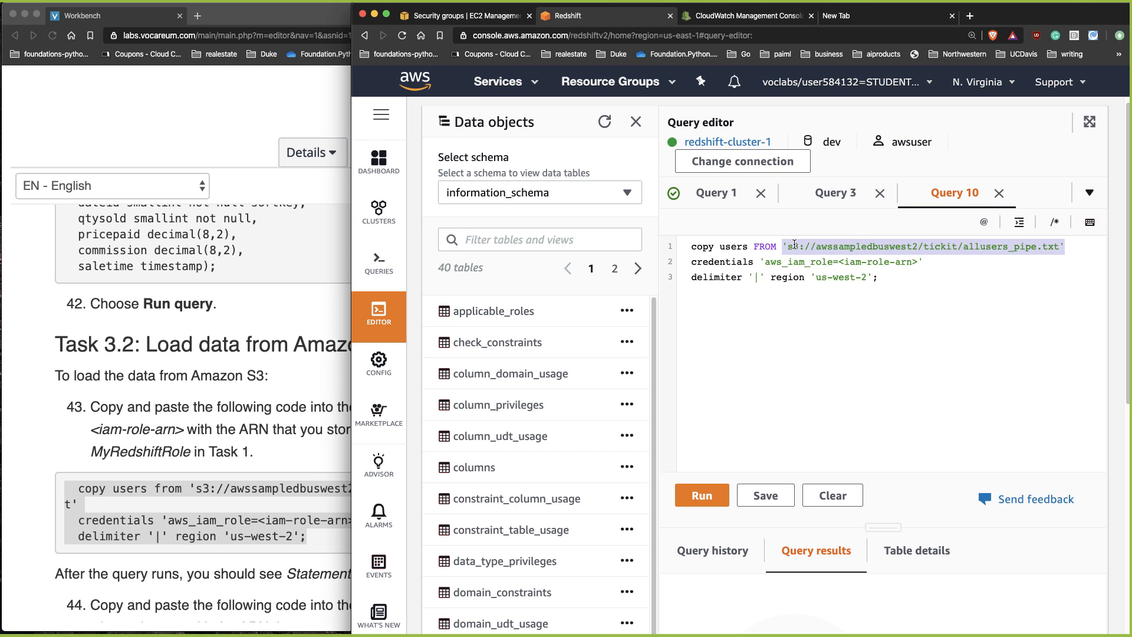
left_click(811, 271)
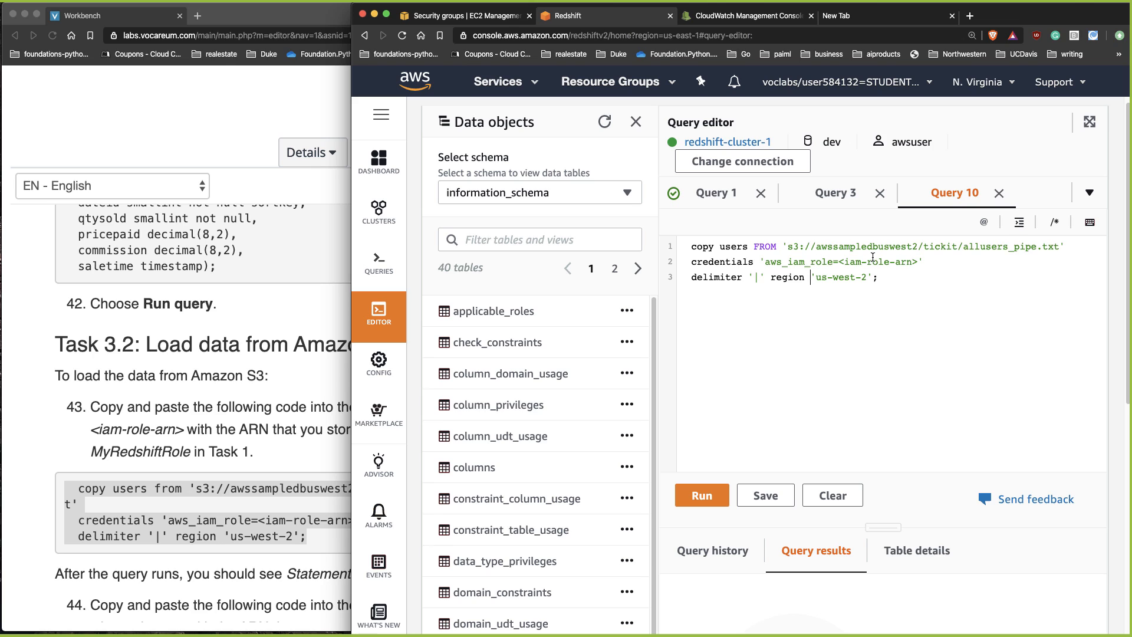
left_click_drag(919, 263, 844, 265)
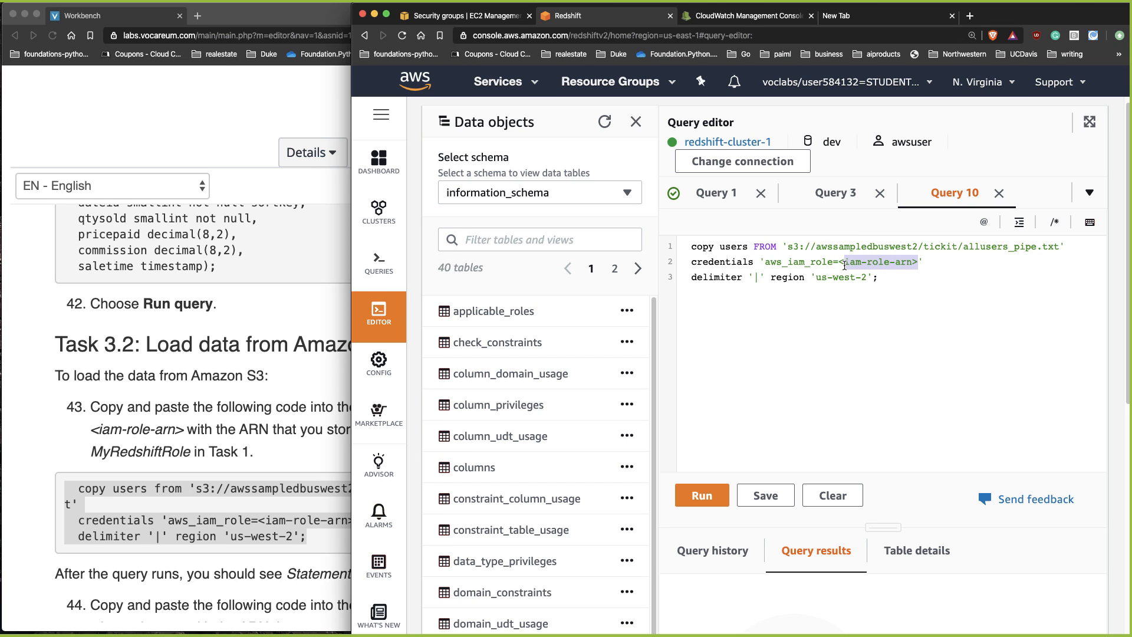
Open the IAM service from the AWS Management Console by searching the services for "iam"
key("super+Tab")
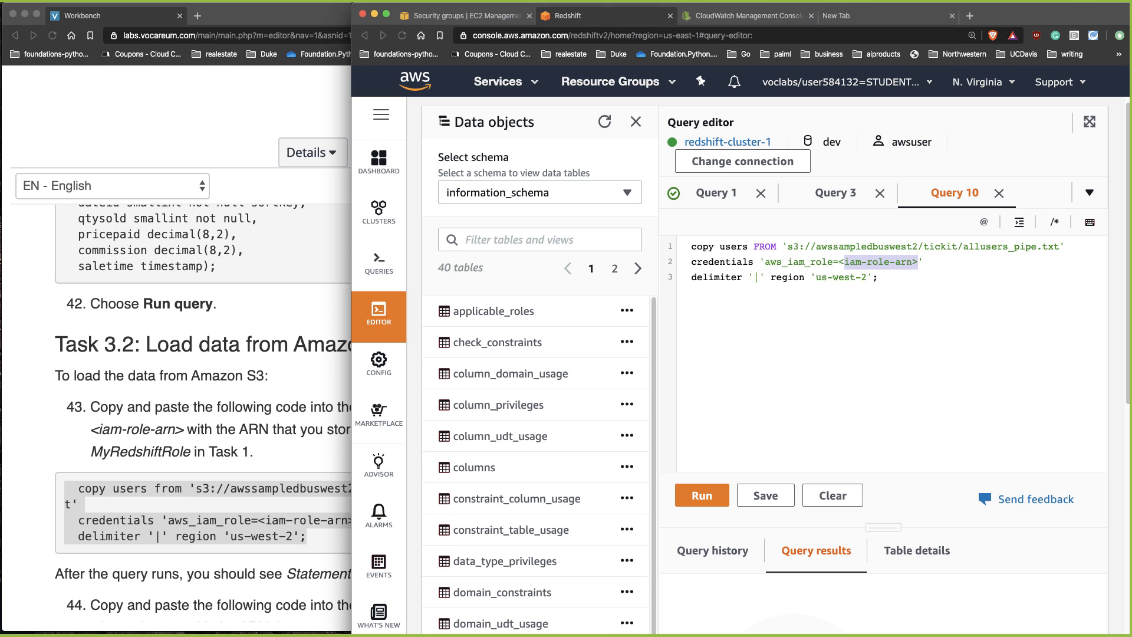
key("super+shift+h")
left_click(465, 19)
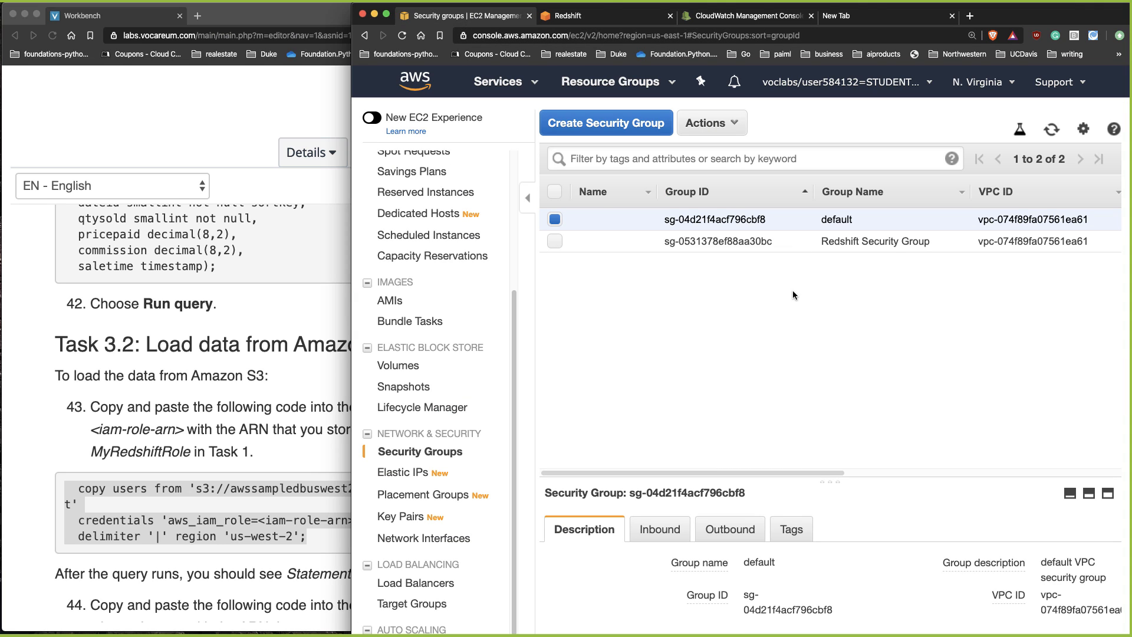
left_click(413, 88)
left_click(506, 308)
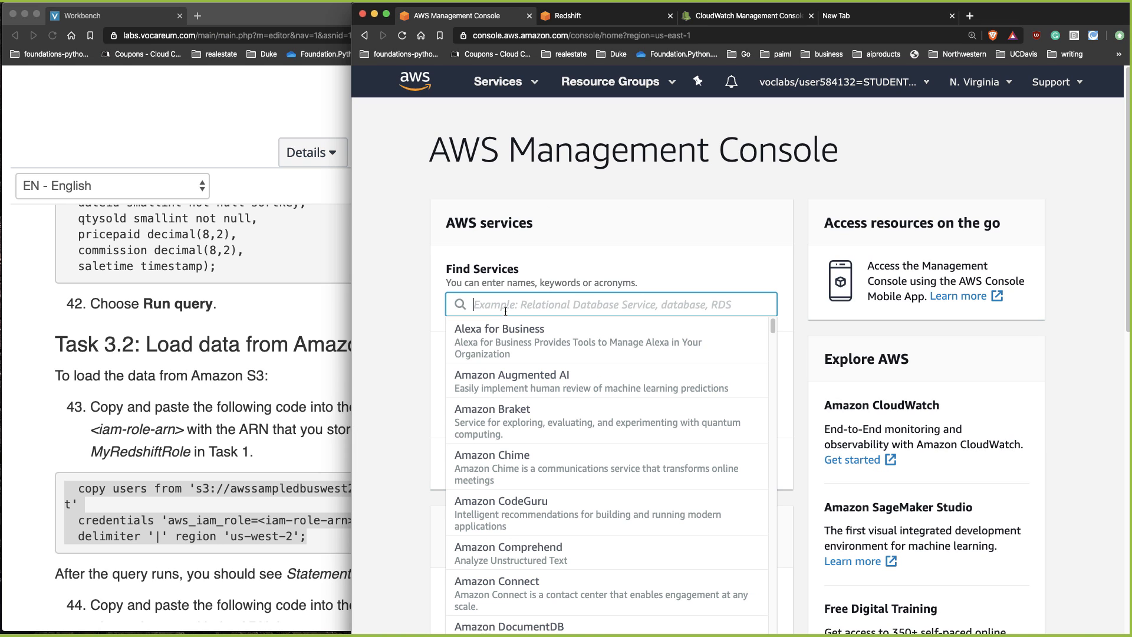
type("iam")
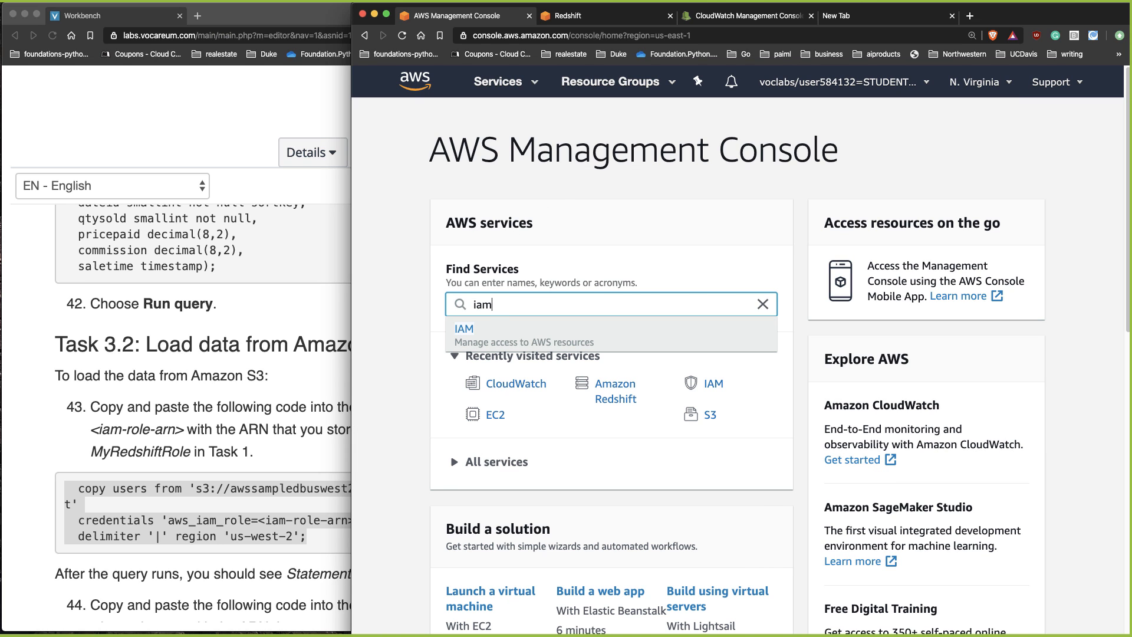
left_click(467, 330)
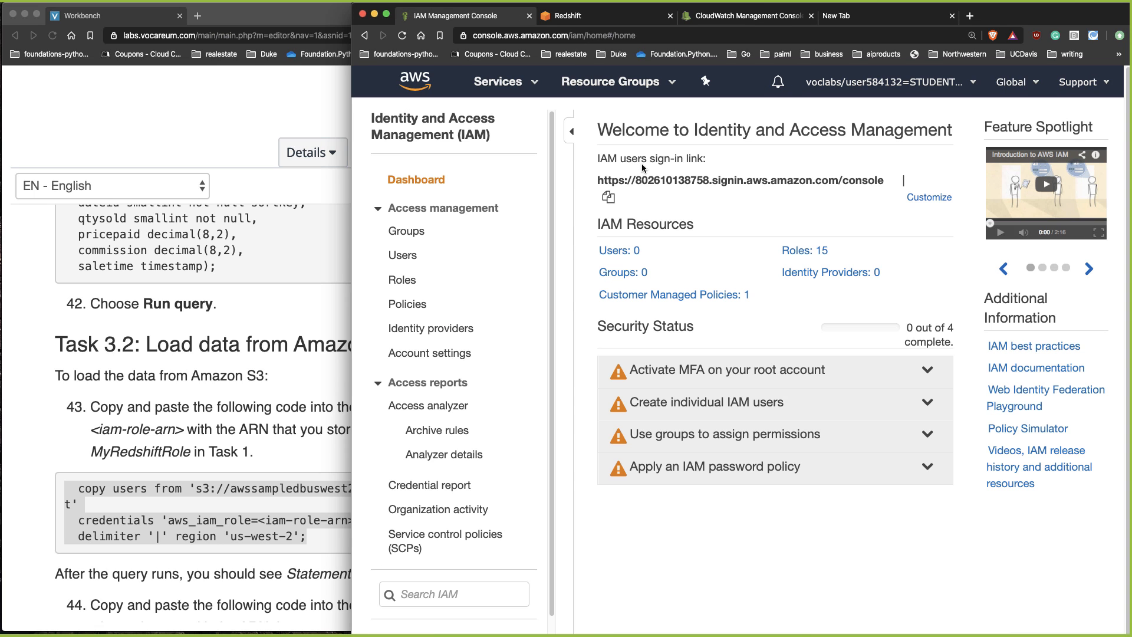
Search the IAM roles for "red" and open the summary of myRedshiftRole
left_click(401, 281)
scroll(734, 492, "down", 3)
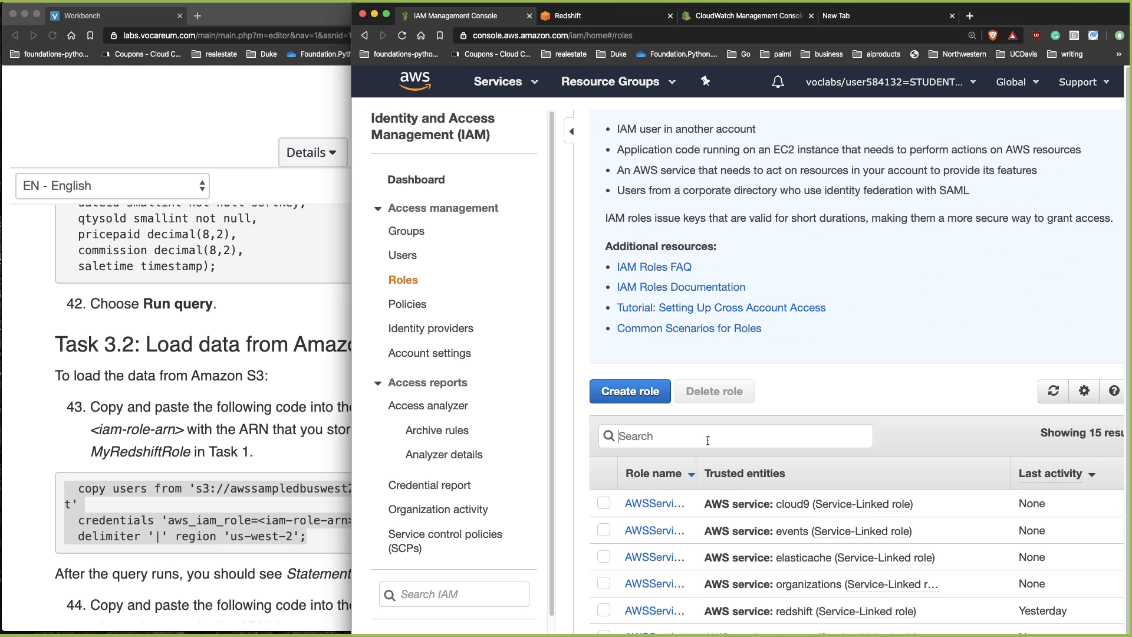
type("red")
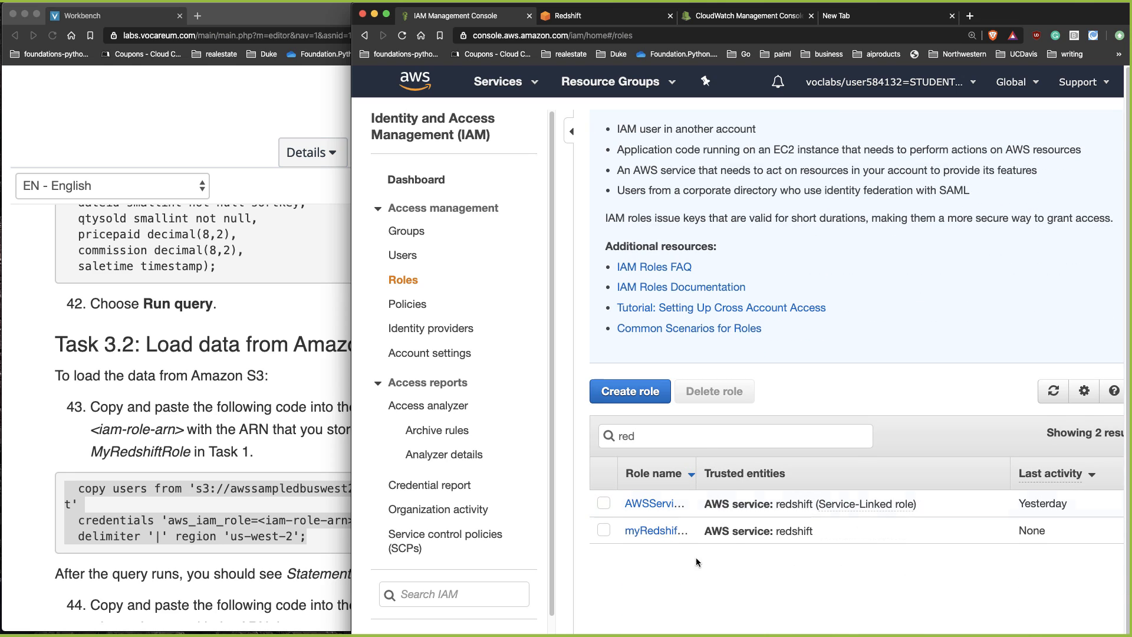
left_click(656, 530)
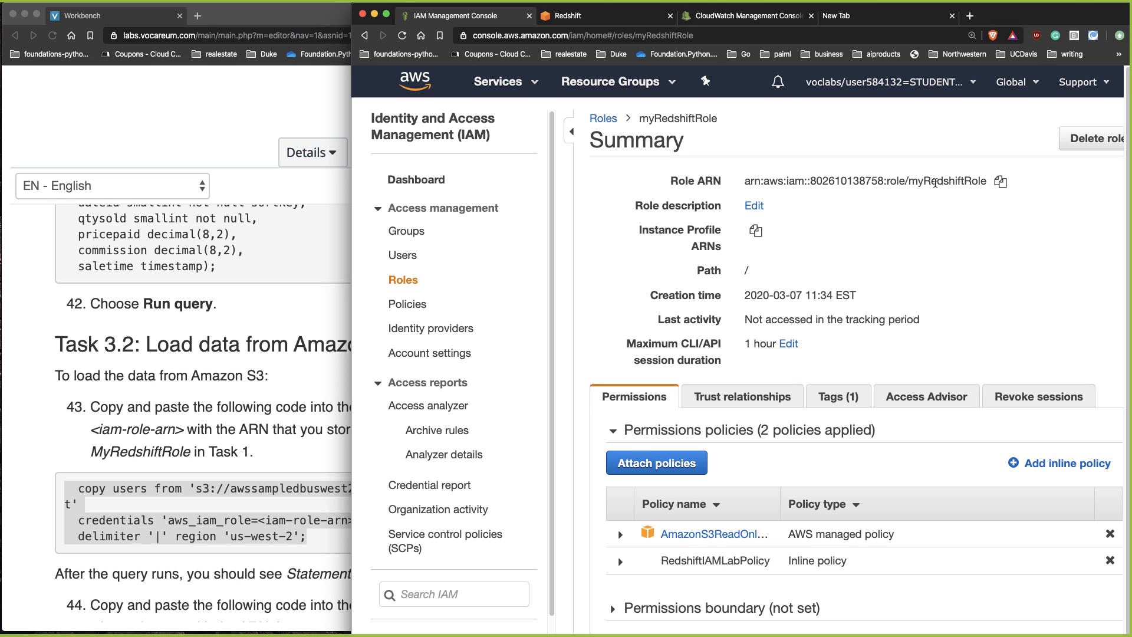
Copy the role ARN of myRedshiftRole
left_click_drag(672, 178, 1003, 182)
left_click(1003, 182)
left_click(1001, 181)
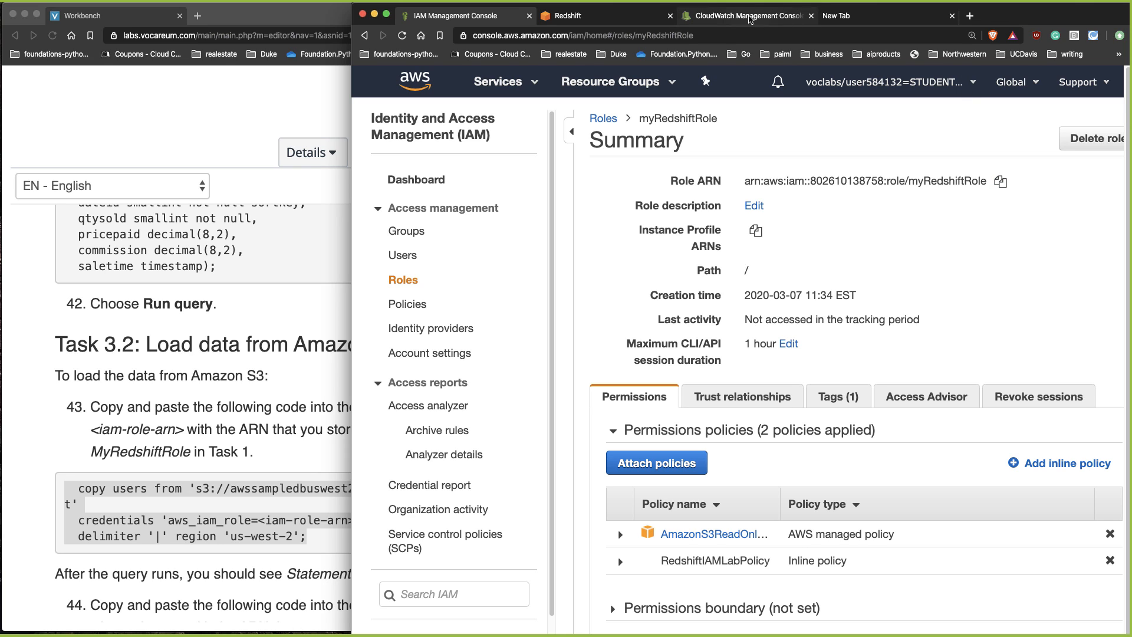
Replace the <iam-role-arn> placeholder in the copy users query in the Redshift query editor with the copied role ARN
left_click(607, 16)
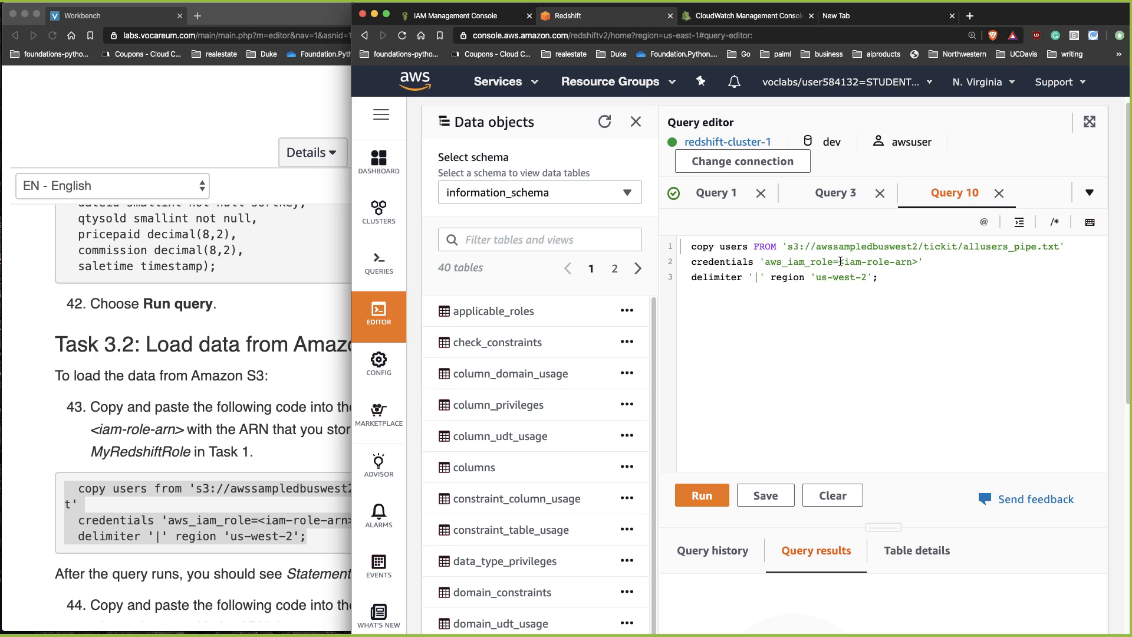
left_click_drag(840, 261, 919, 263)
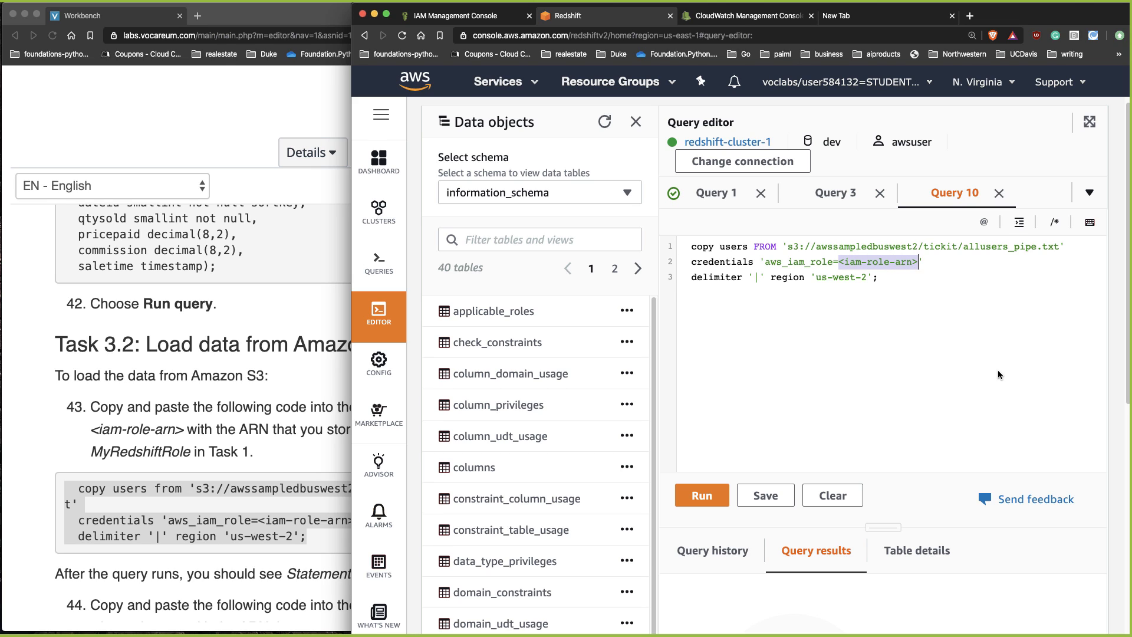
key("cmd+v")
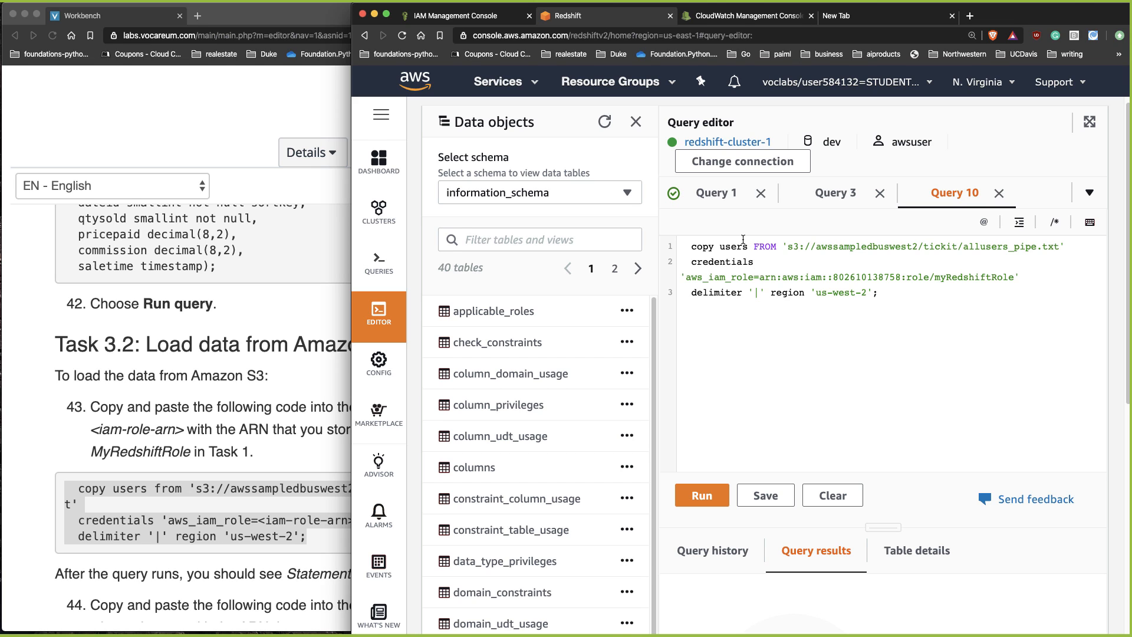
Run the completed copy users query and read its result message
left_click_drag(822, 299, 718, 207)
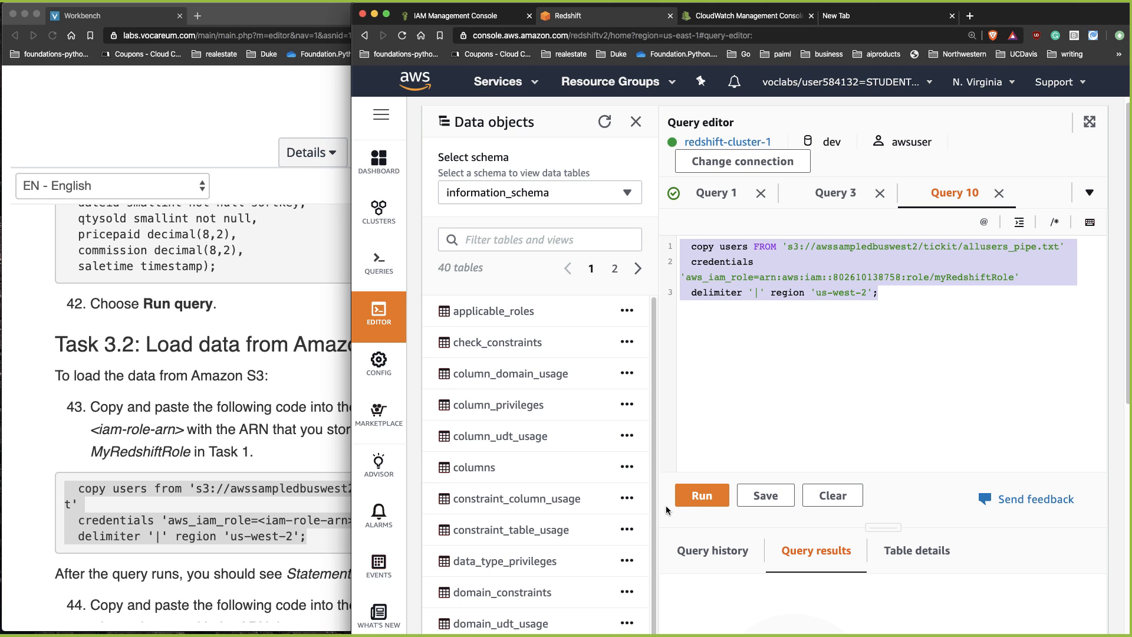
left_click(694, 499)
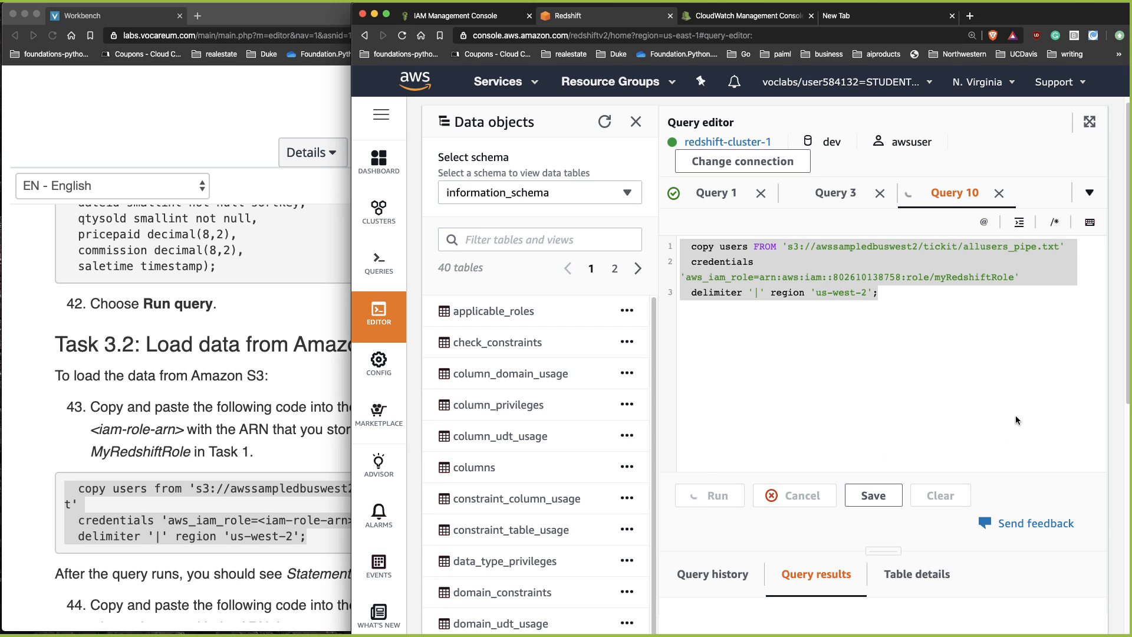
scroll(1018, 405, "down", 3)
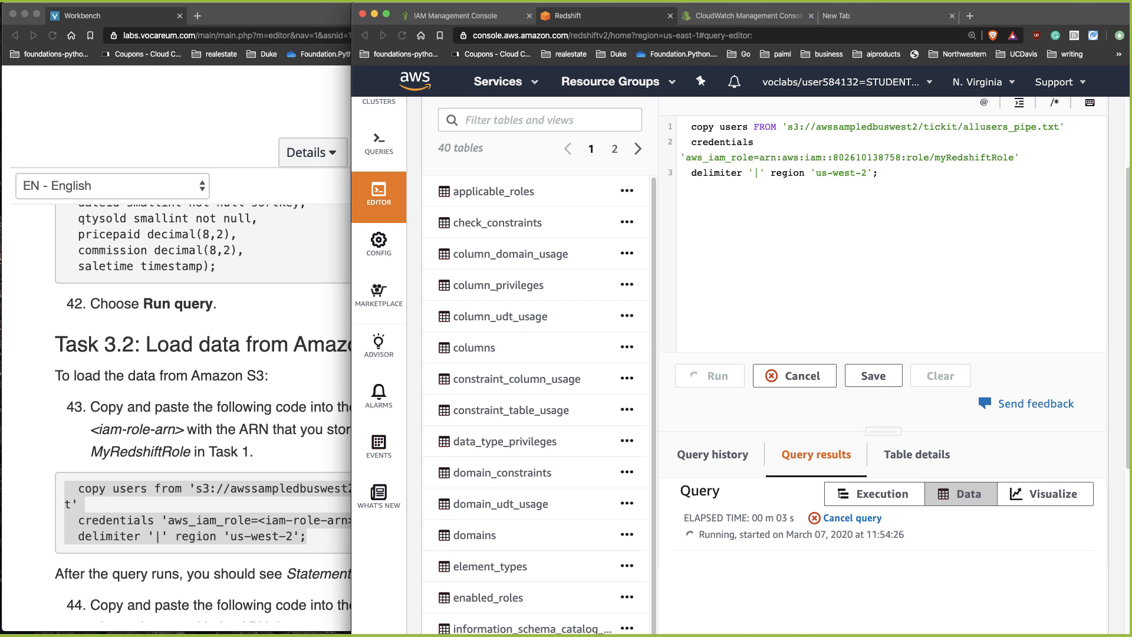
scroll(1029, 260, "down", 2)
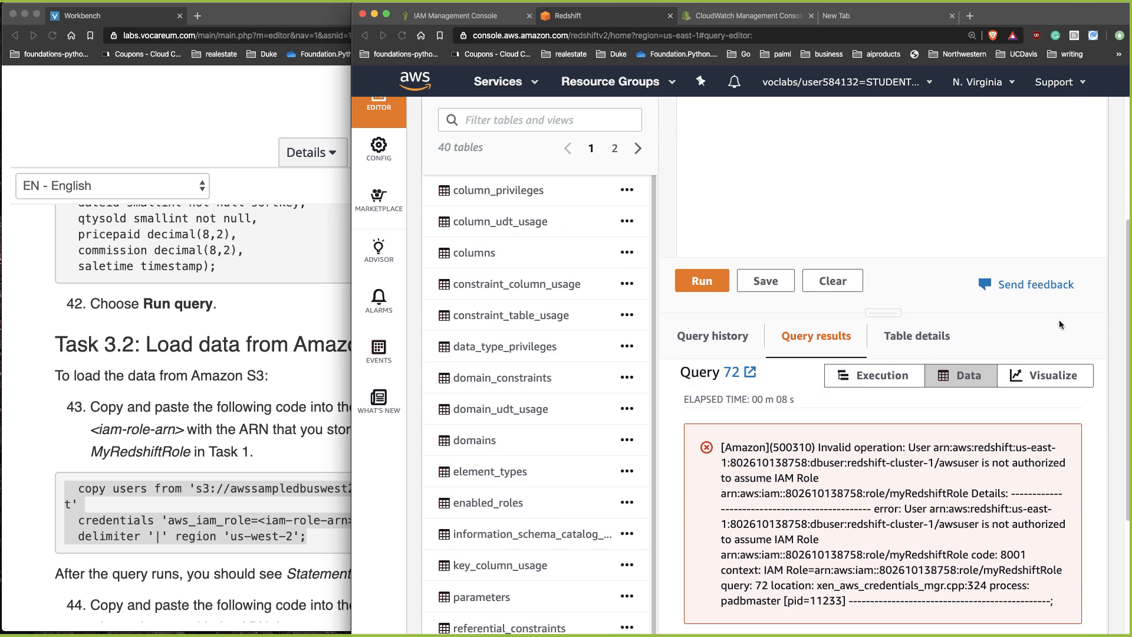
left_click(971, 452)
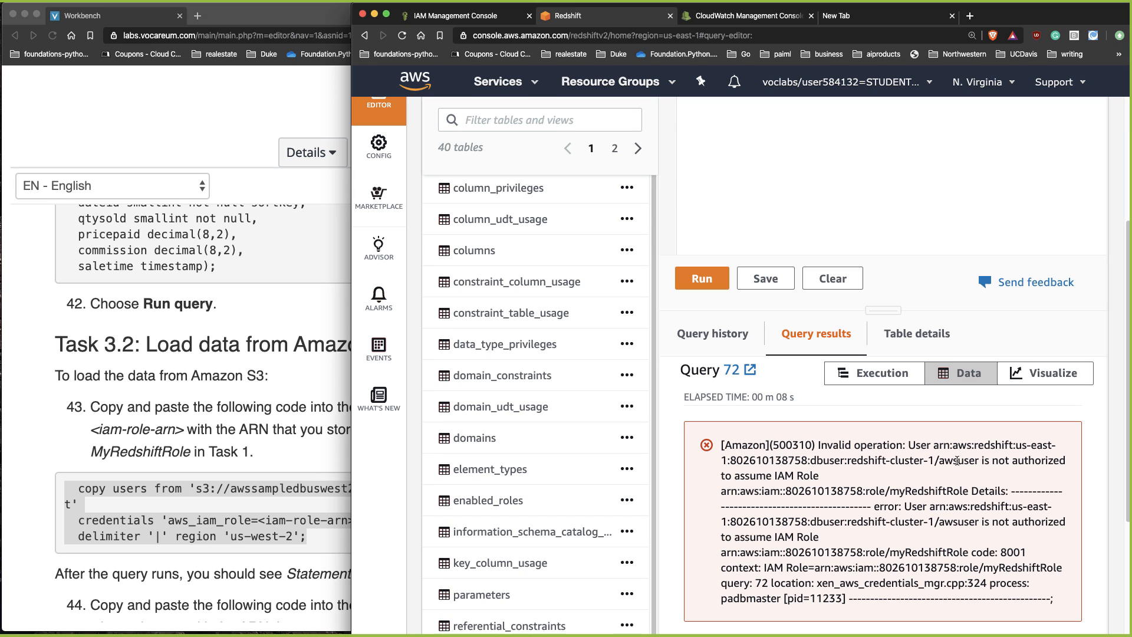
left_click_drag(924, 460, 1065, 477)
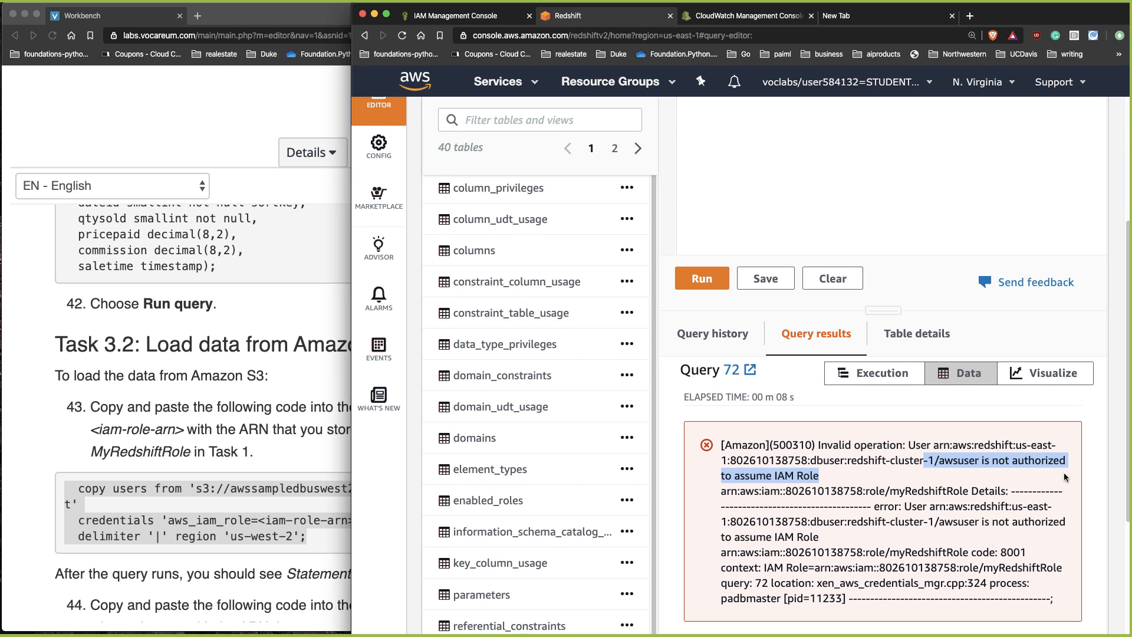
Open the details of redshift-cluster-1 from the Redshift dashboard's cluster list and look through its cluster performance page
scroll(1064, 473, "up", 5)
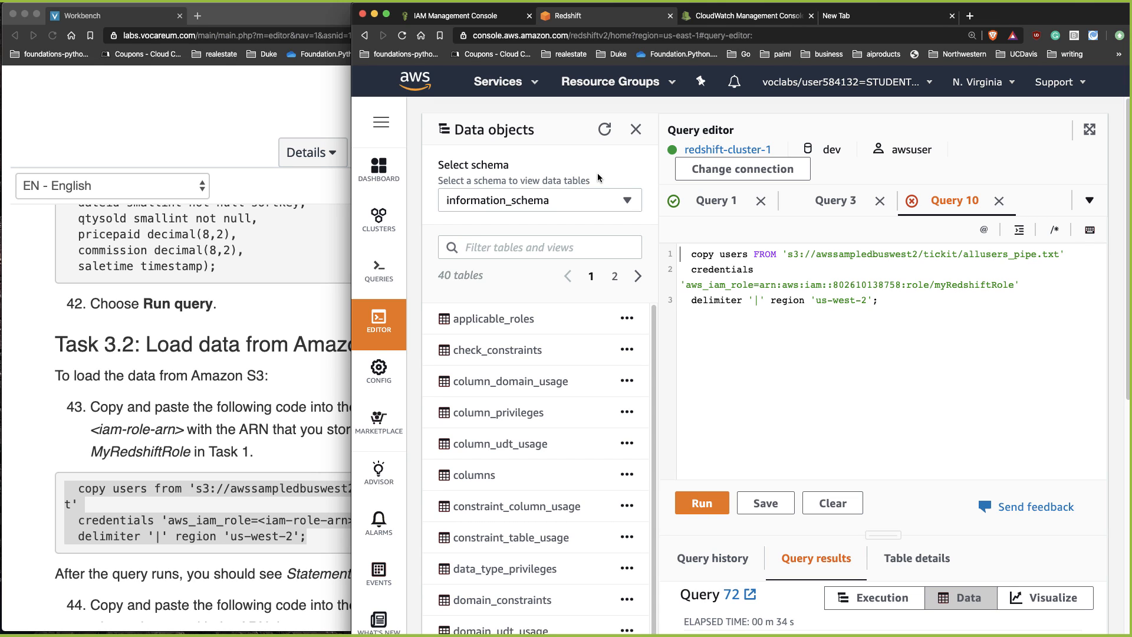
left_click(384, 175)
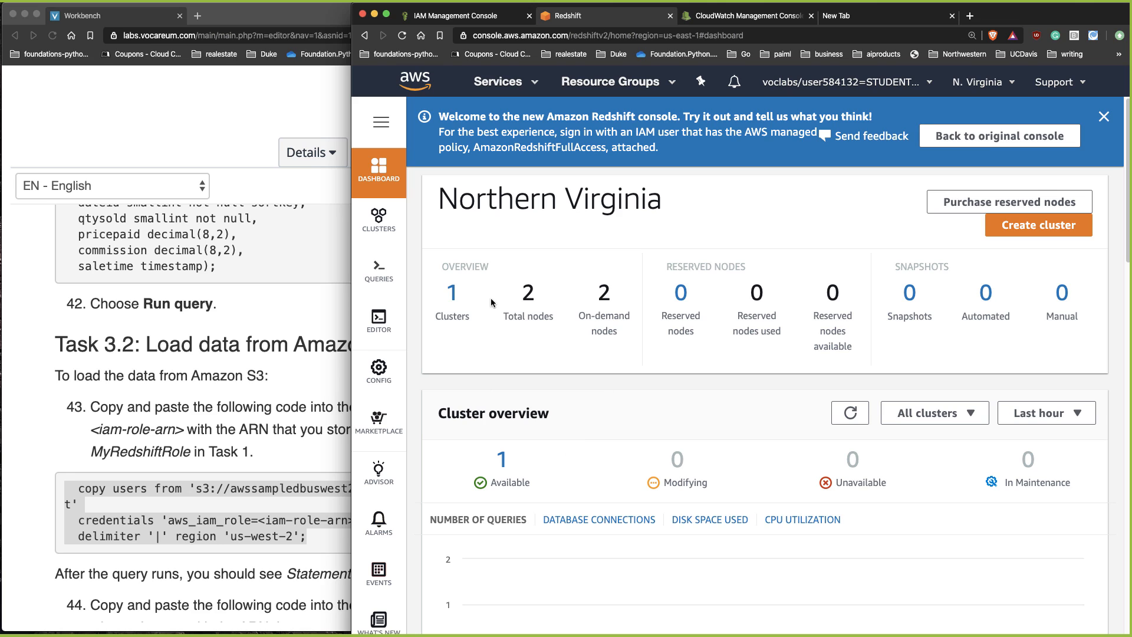
left_click(451, 293)
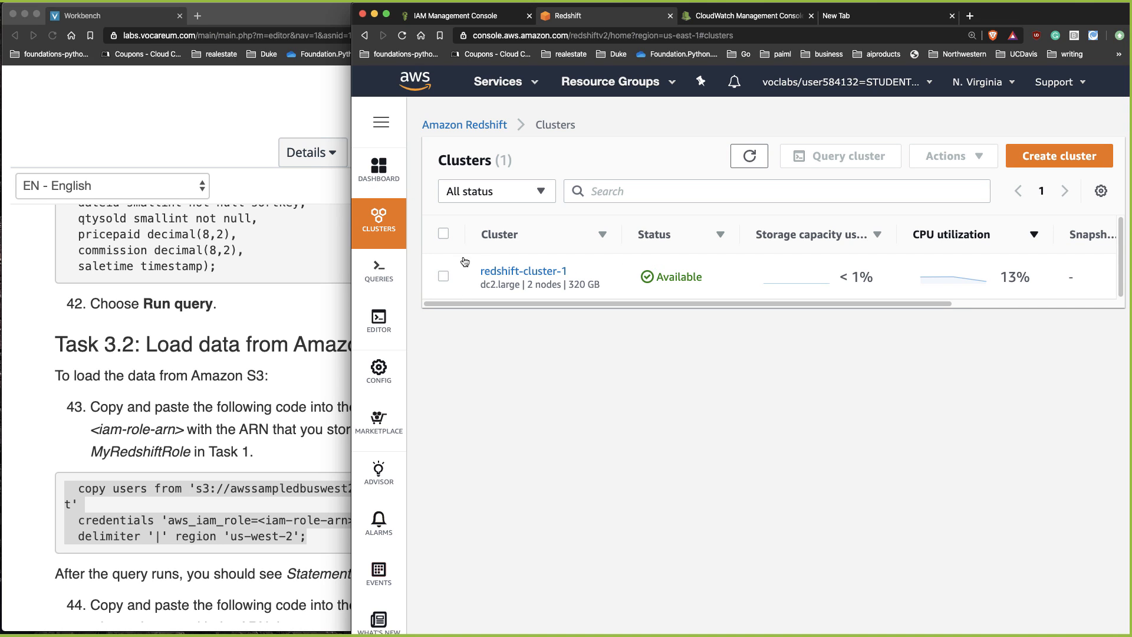
left_click(443, 234)
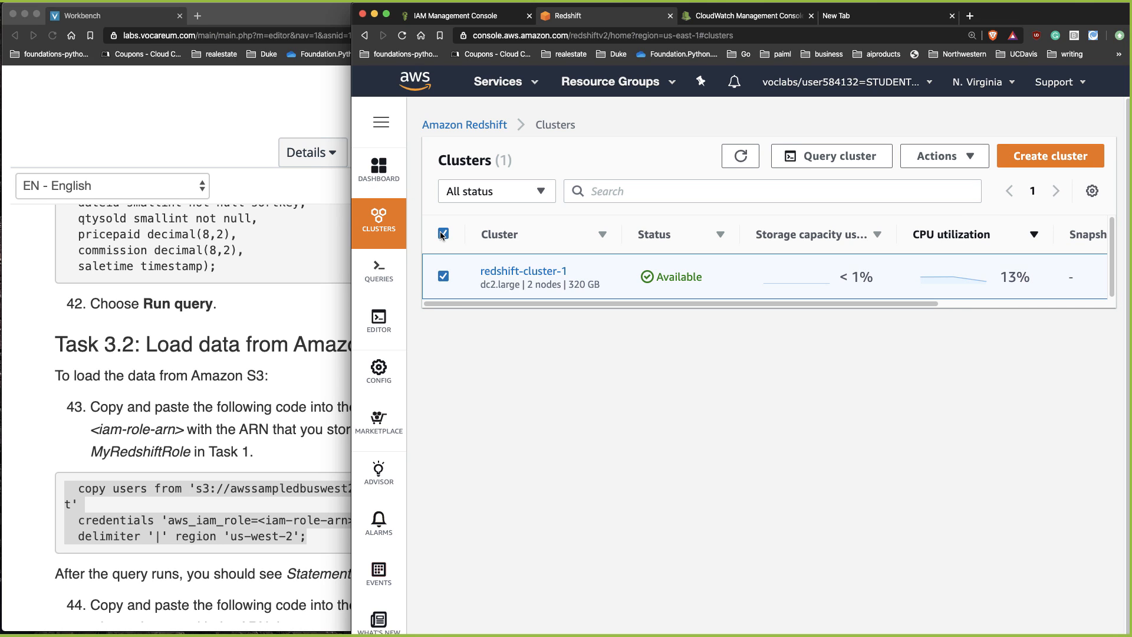
left_click(942, 158)
left_click(827, 203)
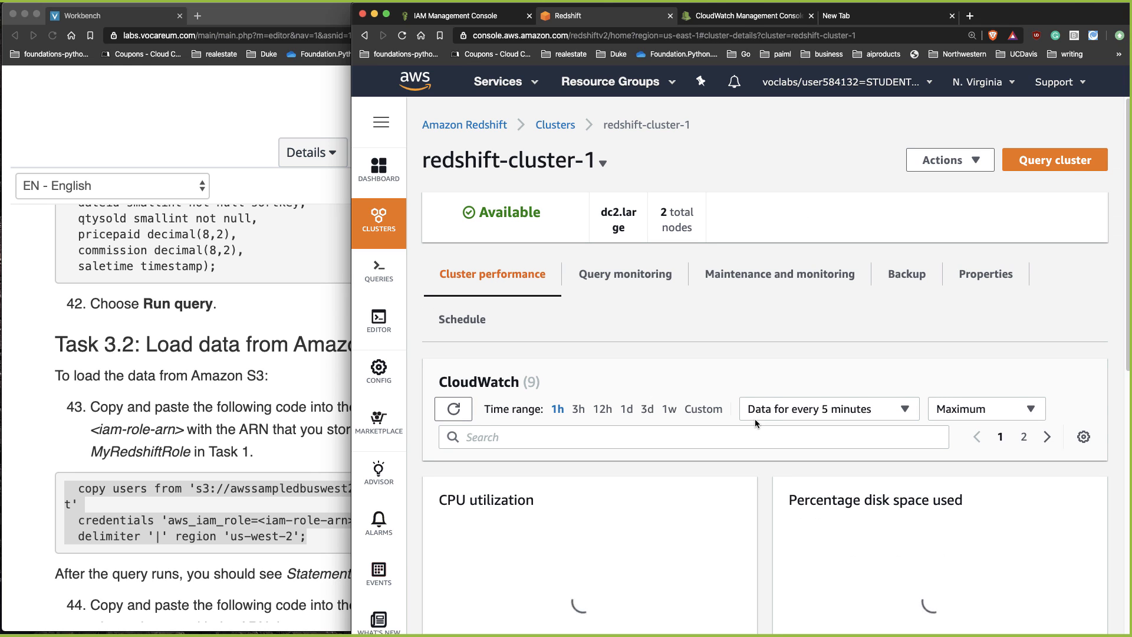
scroll(777, 341, "down", 3)
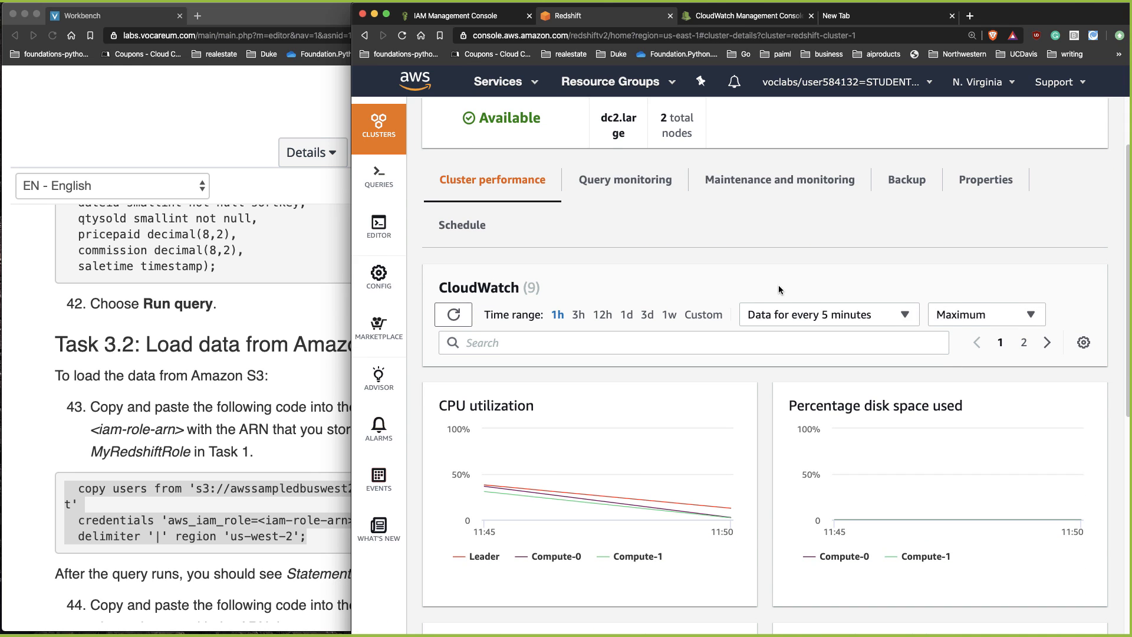
scroll(779, 287, "down", 5)
scroll(779, 287, "up", 10)
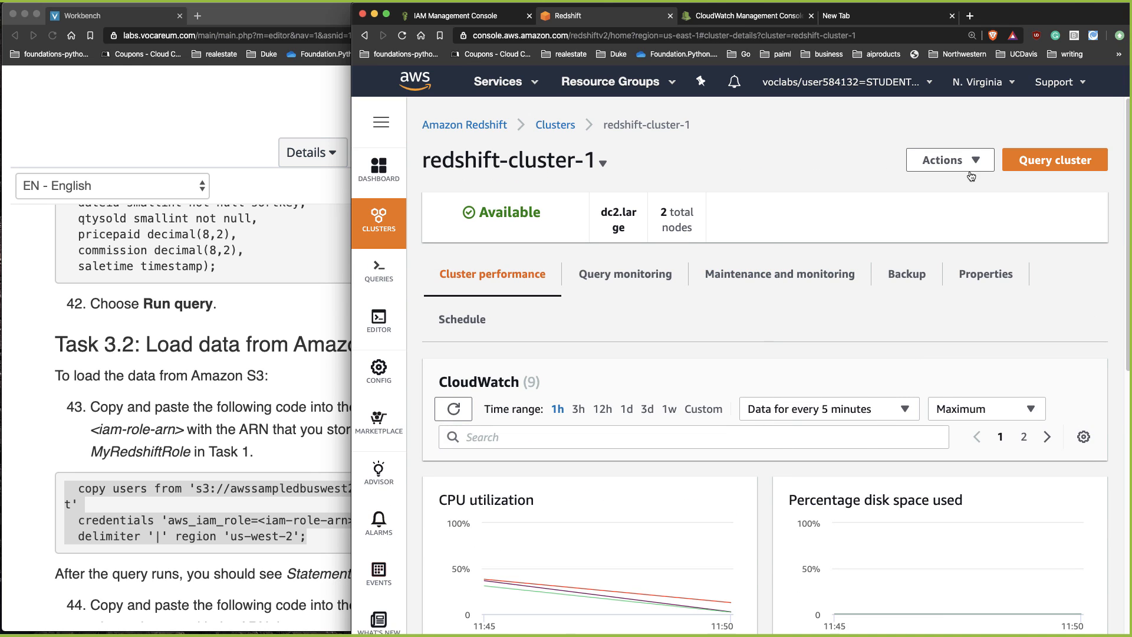
Open the modify page of redshift-cluster-1 and examine its Network and security and Database configurations settings for an IAM role option
left_click(957, 168)
left_click(828, 204)
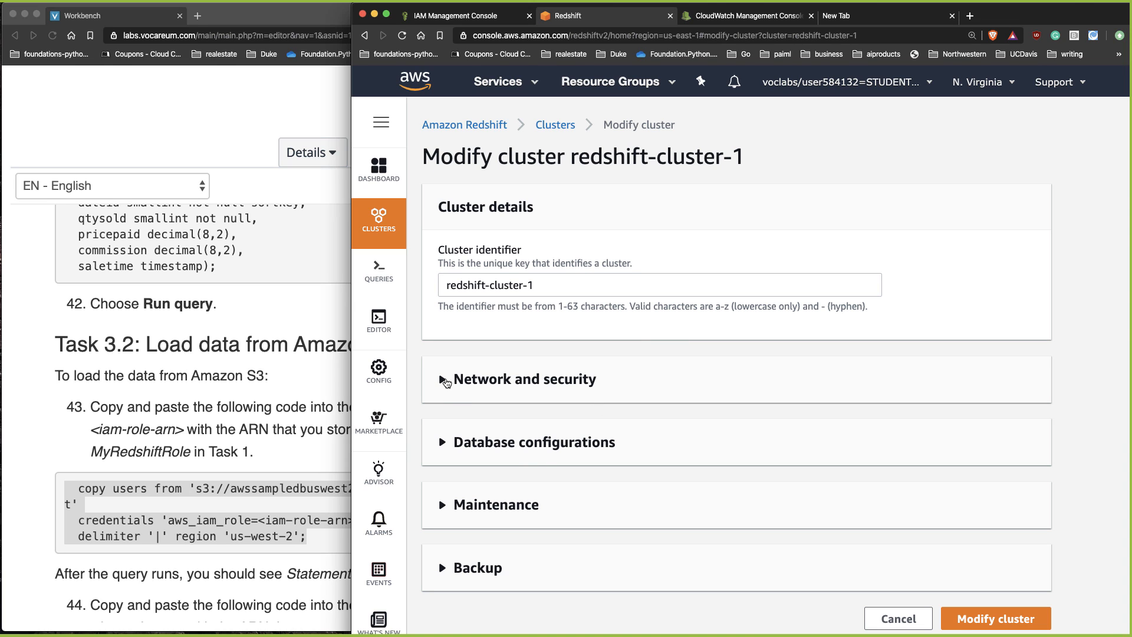
left_click(447, 381)
scroll(723, 411, "down", 6)
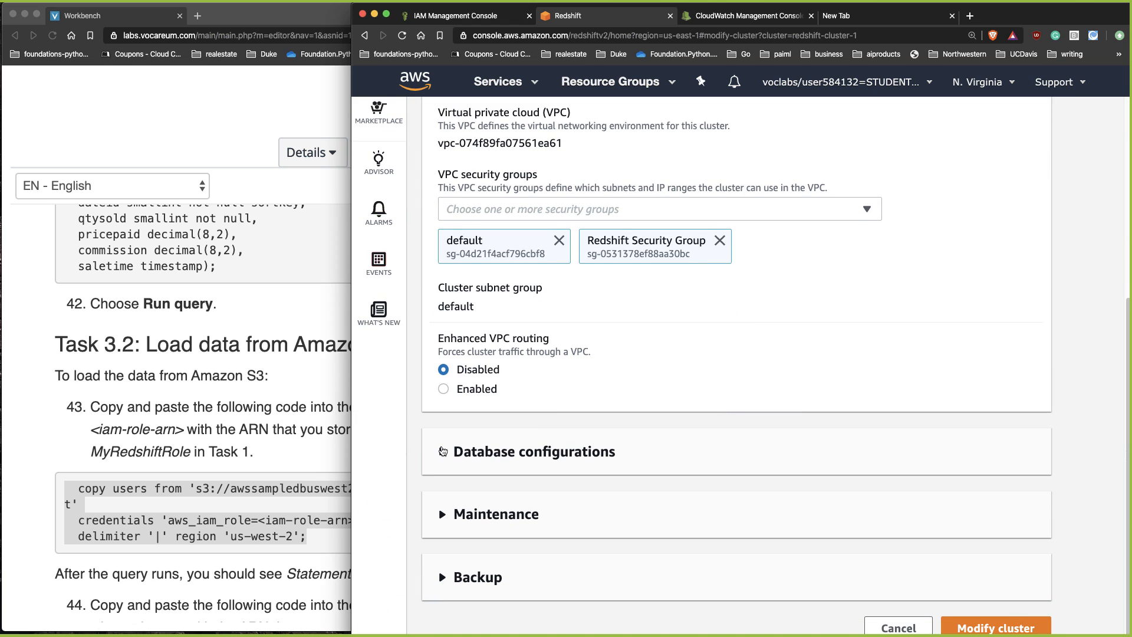
left_click(443, 451)
scroll(567, 436, "down", 4)
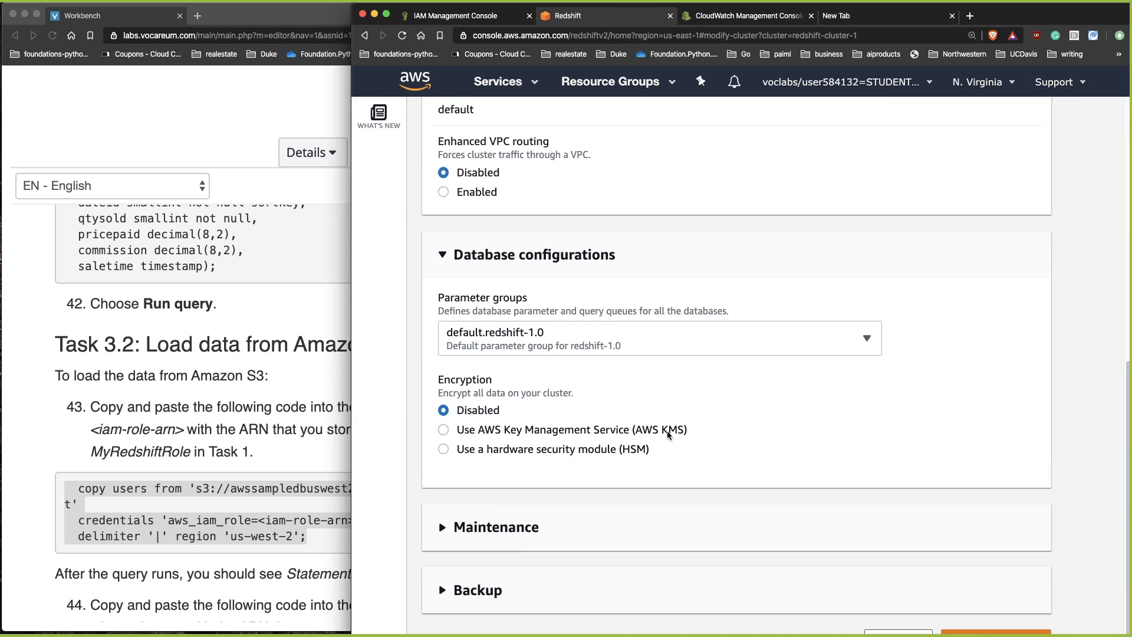
scroll(501, 519, "up", 6)
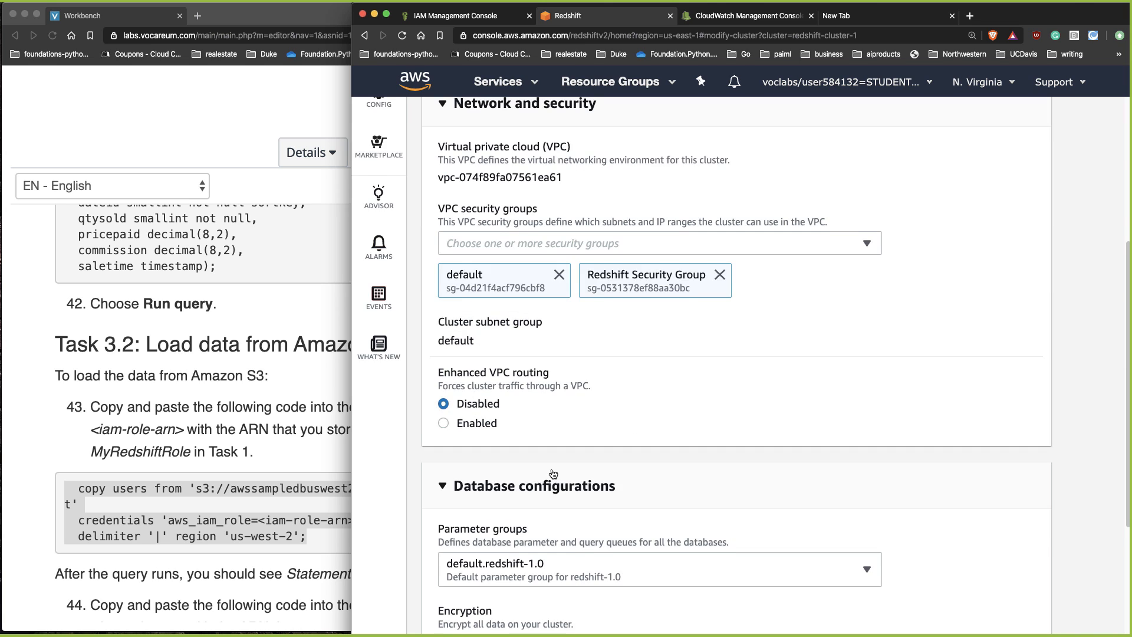
scroll(558, 461, "up", 3)
scroll(681, 324, "up", 1)
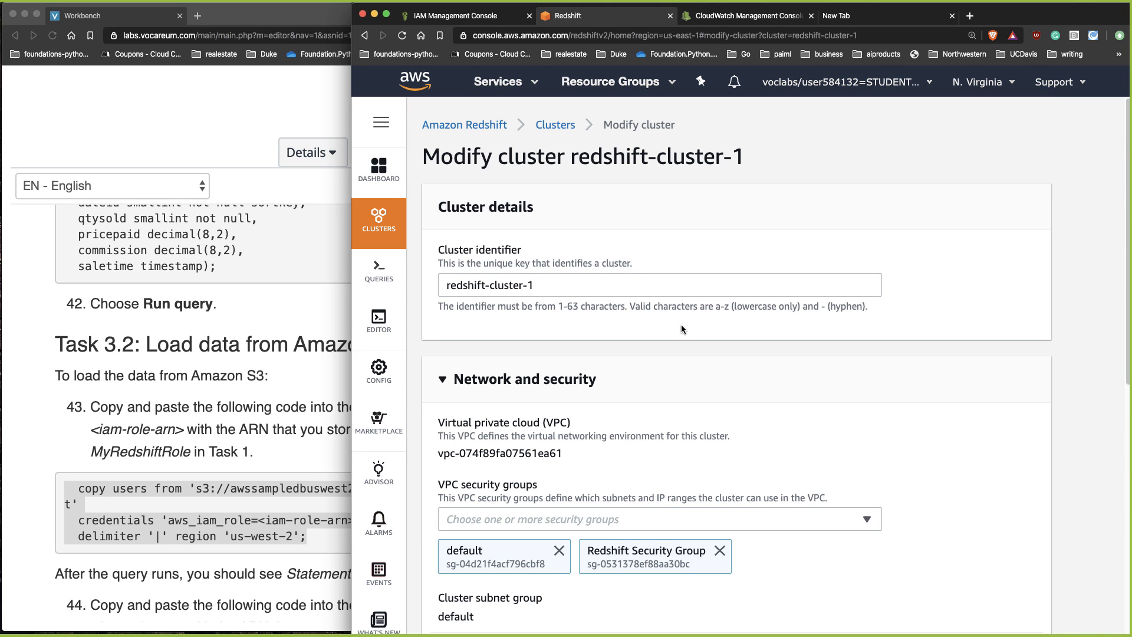
Open the Redshift Configurations page and look through its sections for an IAM role setting
mouse_move(358, 375)
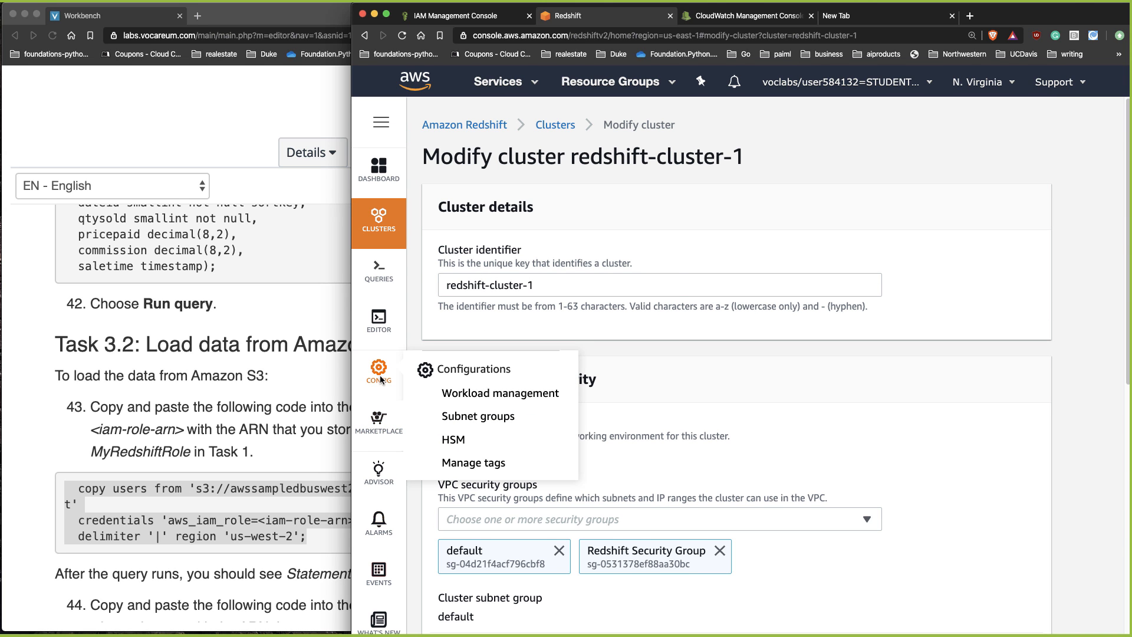
left_click(492, 376)
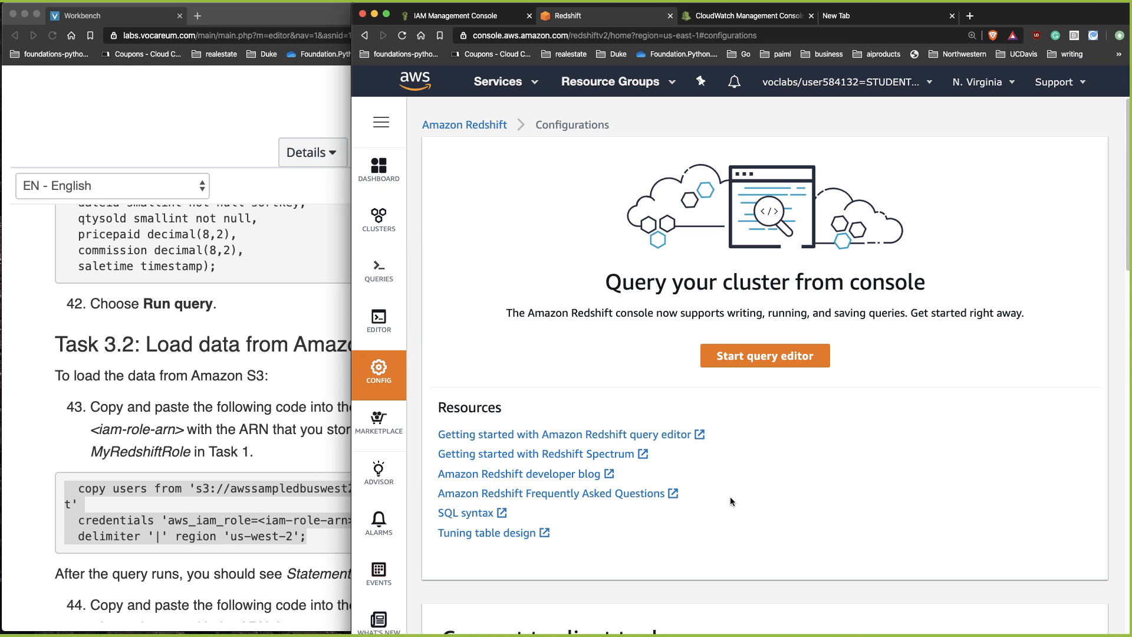
scroll(610, 422, "down", 10)
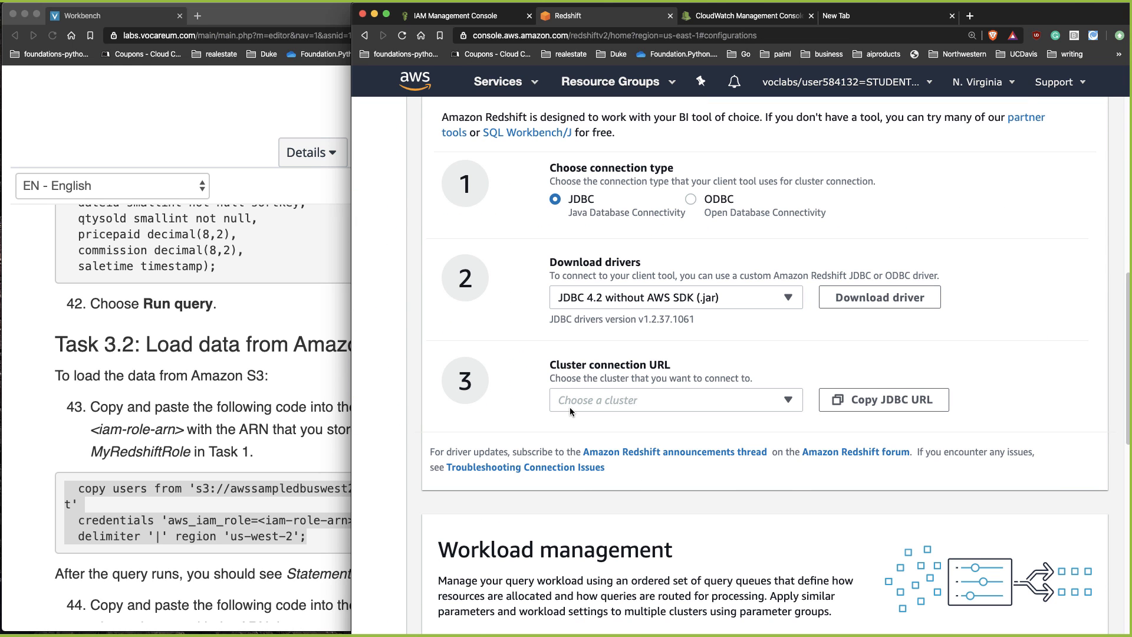
scroll(724, 501, "up", 2)
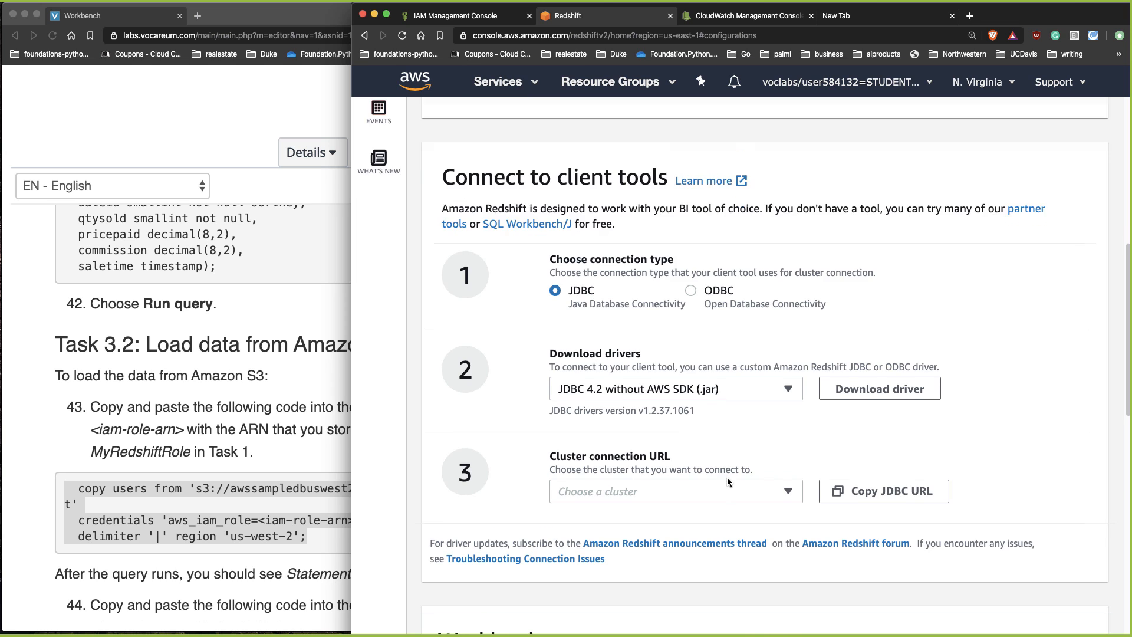
scroll(727, 476, "down", 8)
scroll(729, 483, "down", 5)
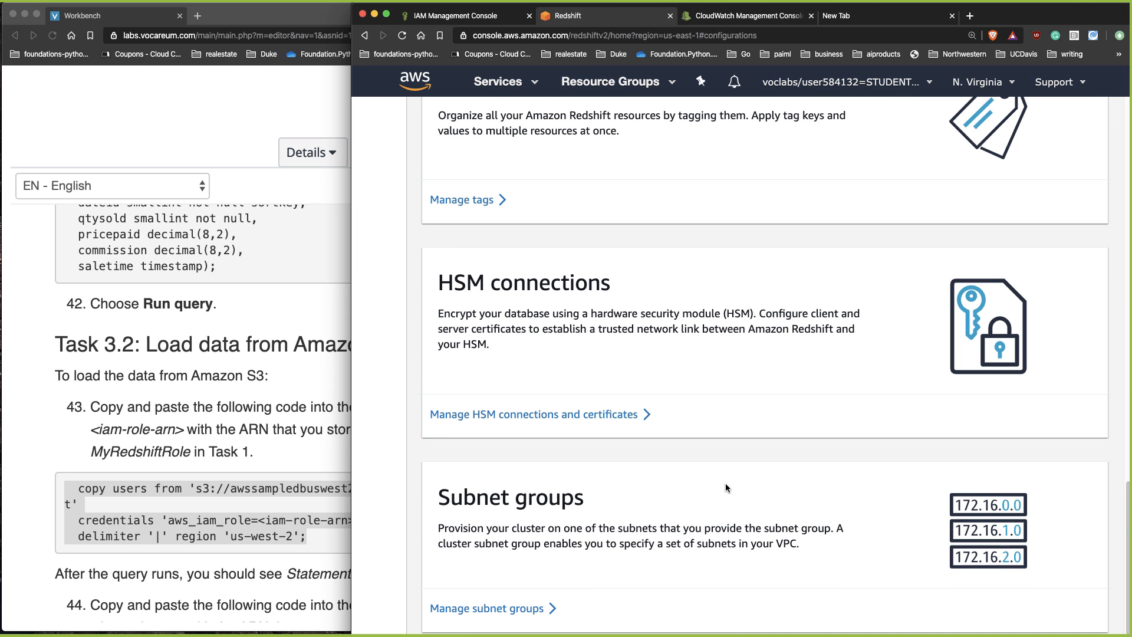
Open the Redshift dashboard and look through its cluster overview, query and events sections for an IAM role option
scroll(724, 481, "up", 20)
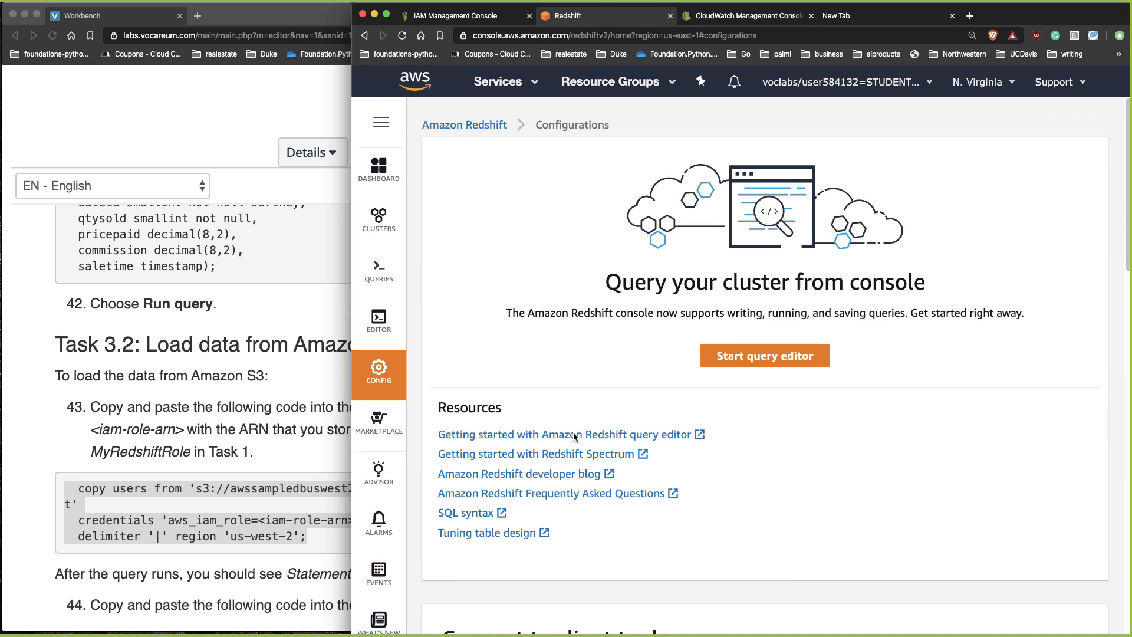
left_click(379, 168)
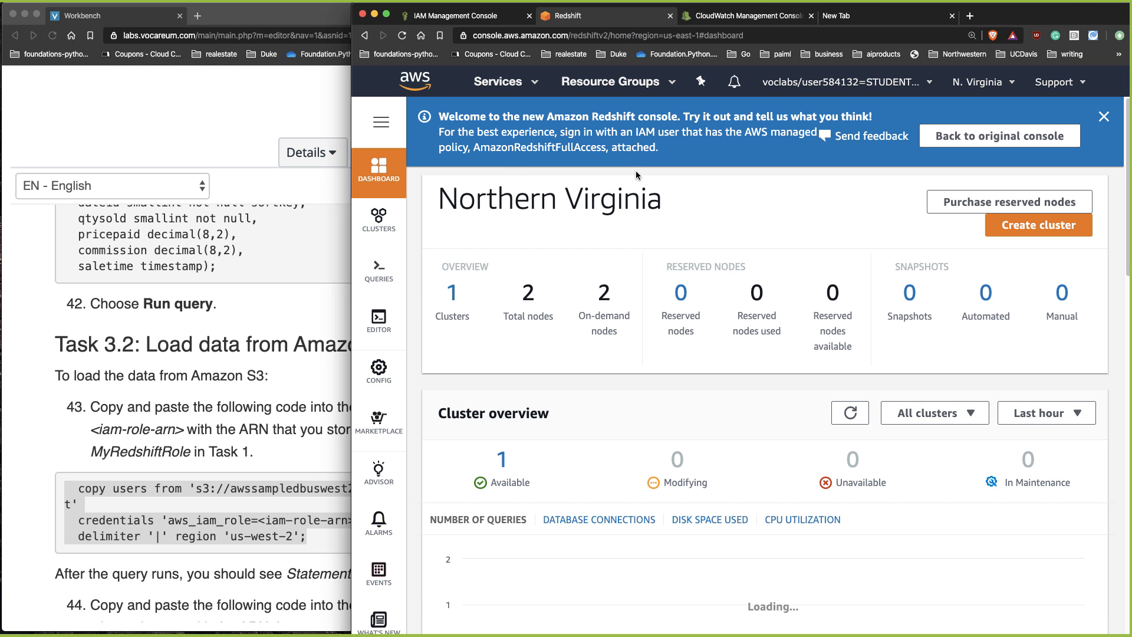
scroll(751, 479, "down", 7)
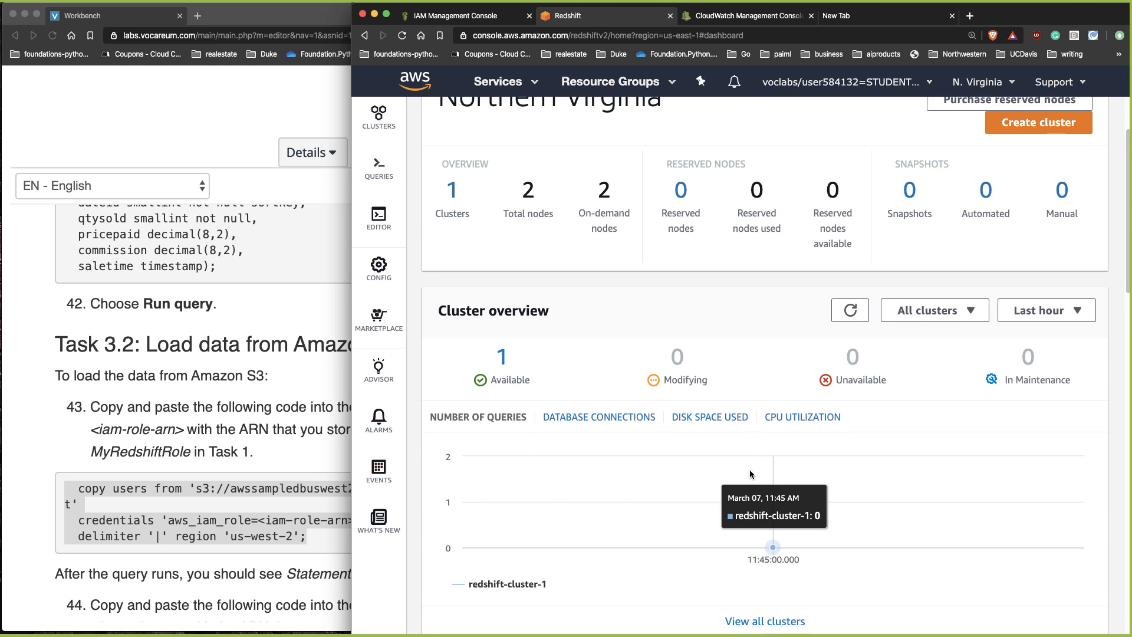
scroll(751, 479, "down", 14)
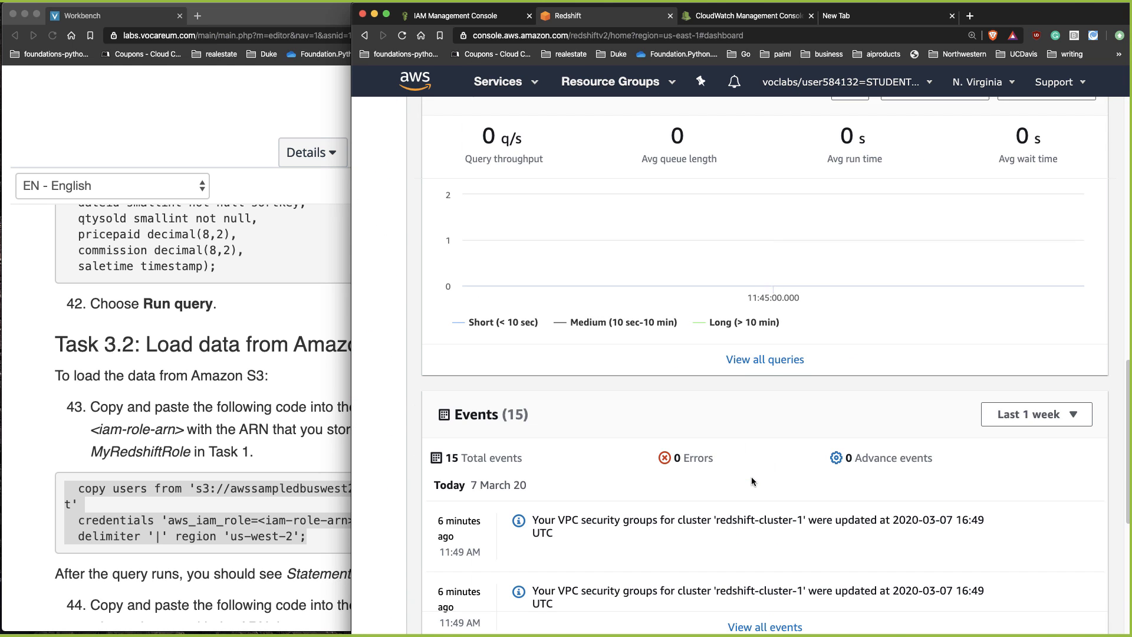
scroll(752, 478, "up", 6)
scroll(753, 475, "up", 15)
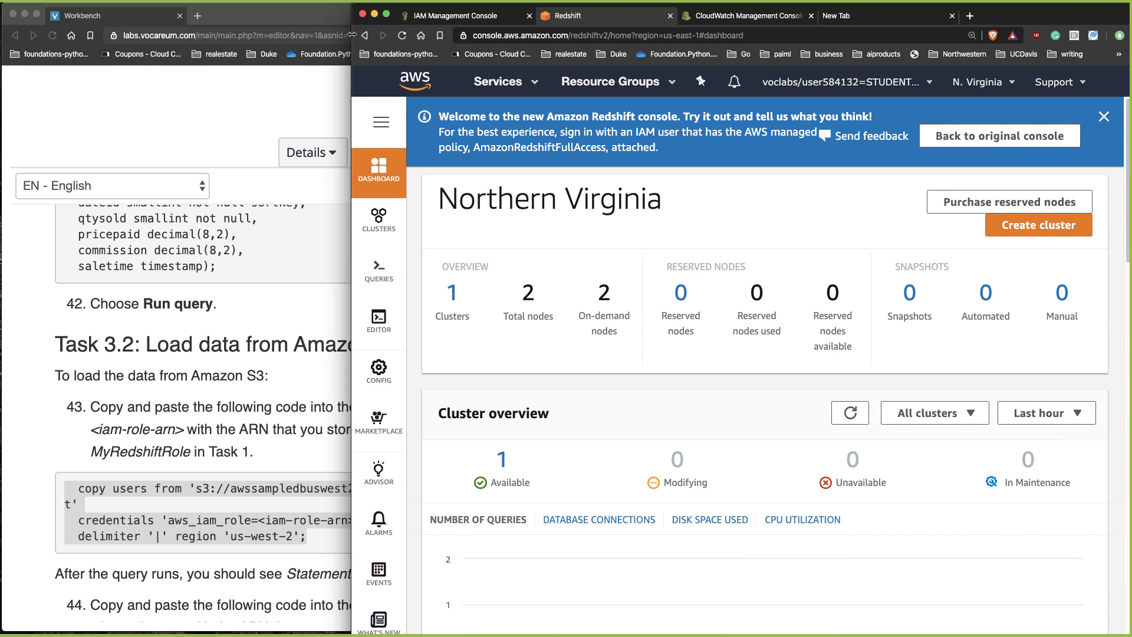
Widen the browser window and open the IAM role management page for redshift-cluster-1 from the clusters list
left_click_drag(351, 15, 107, 14)
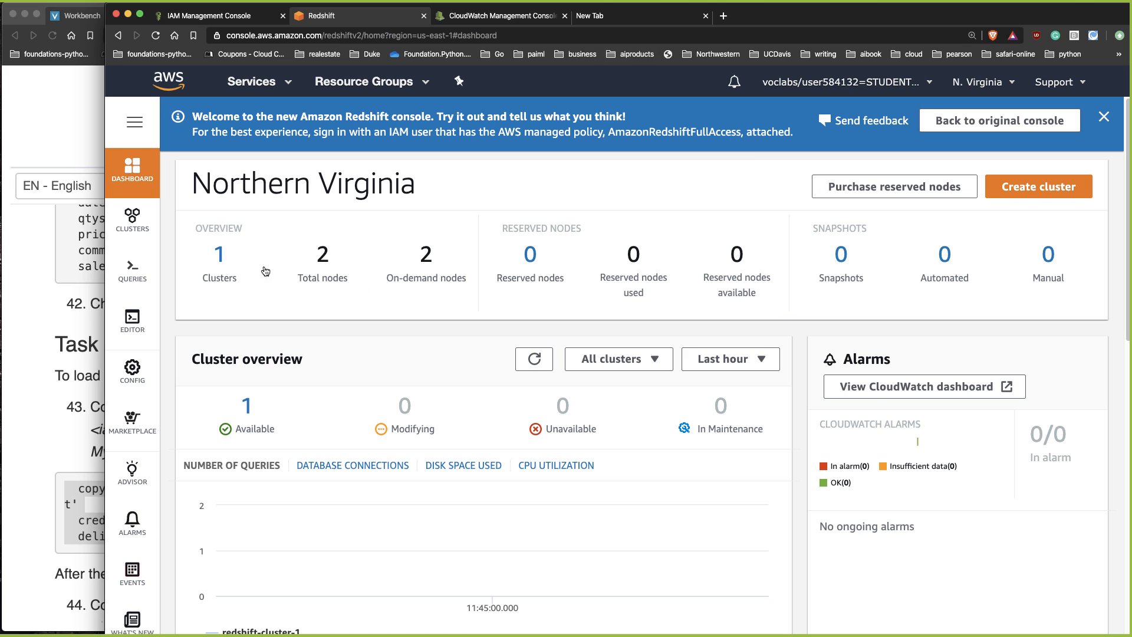
mouse_move(132, 219)
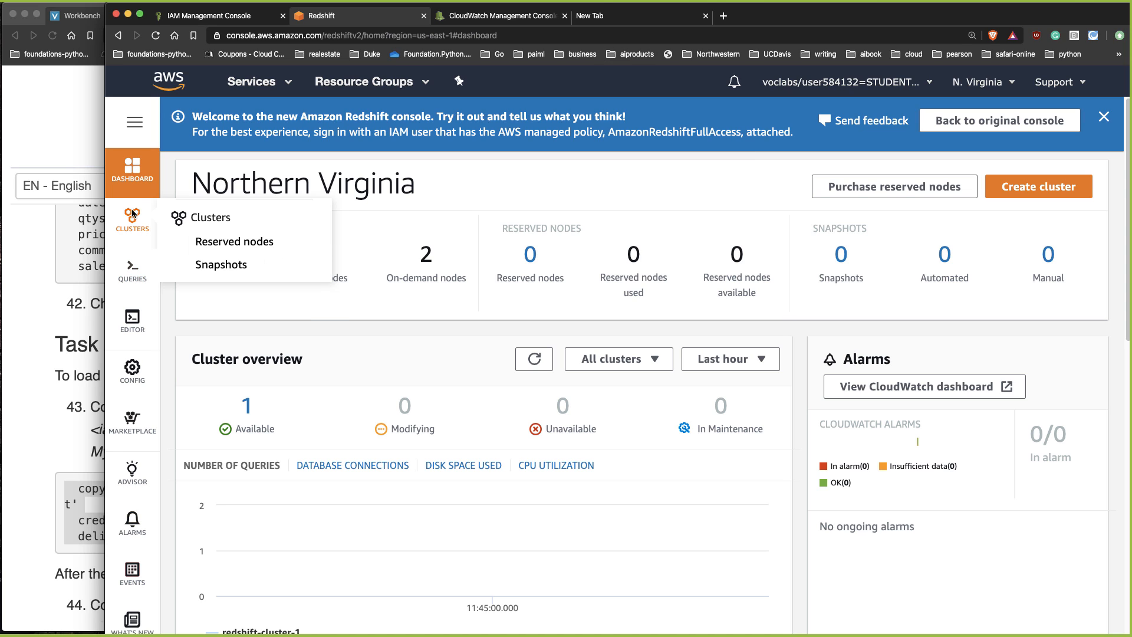
left_click(211, 218)
left_click(197, 276)
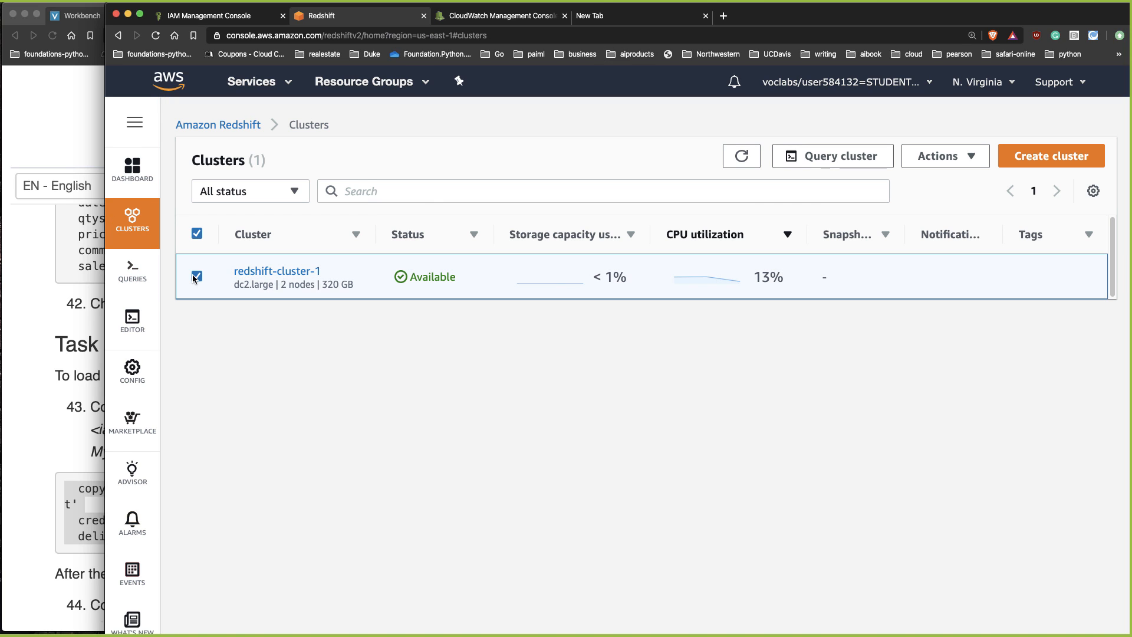
left_click(966, 156)
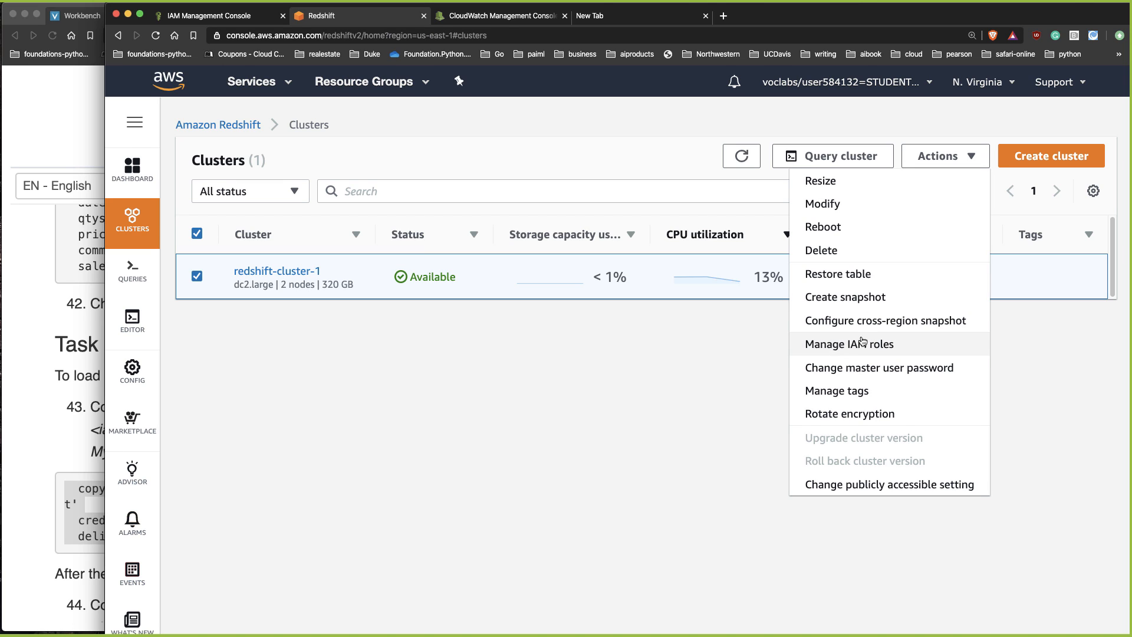
left_click(846, 348)
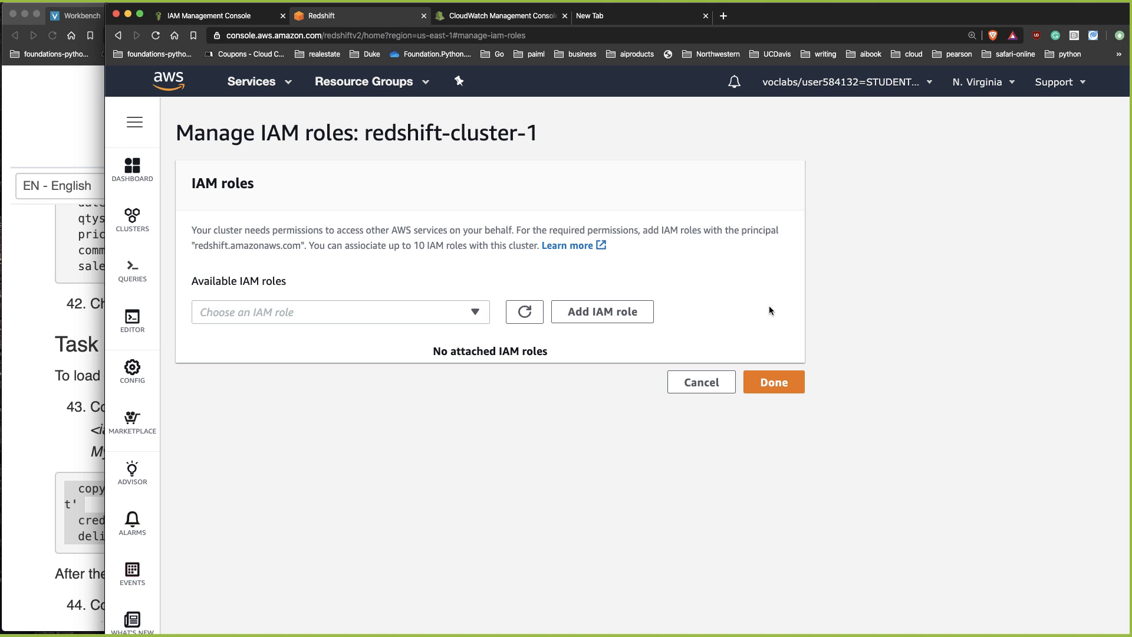
Attach the existing IAM role myRedshiftRole to redshift-cluster-1 and apply the change
left_click(478, 313)
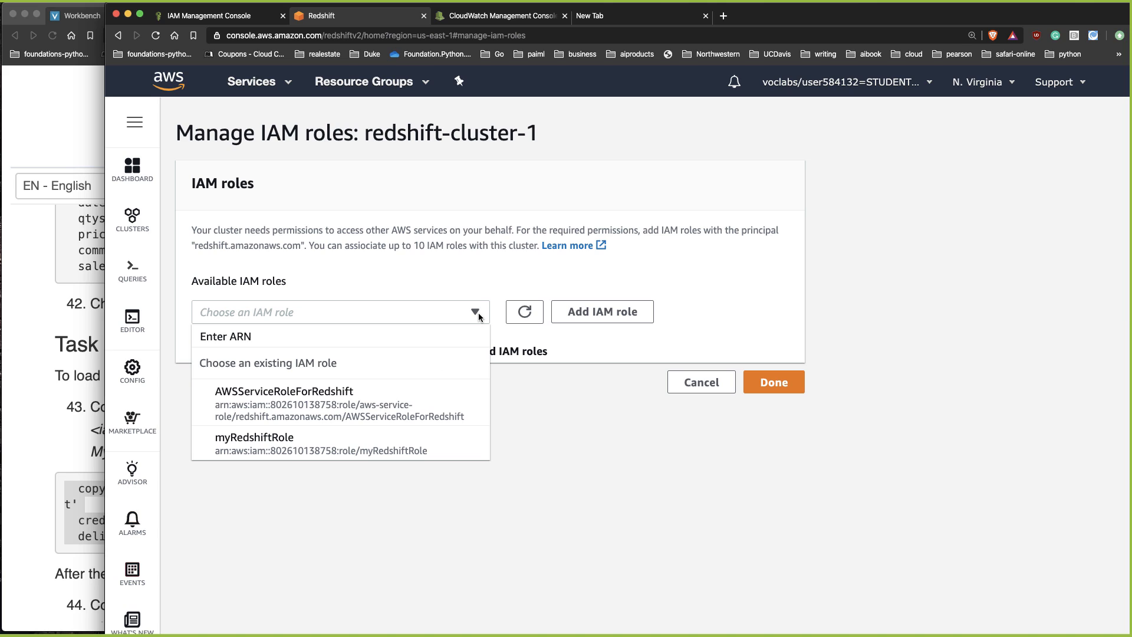
left_click(254, 438)
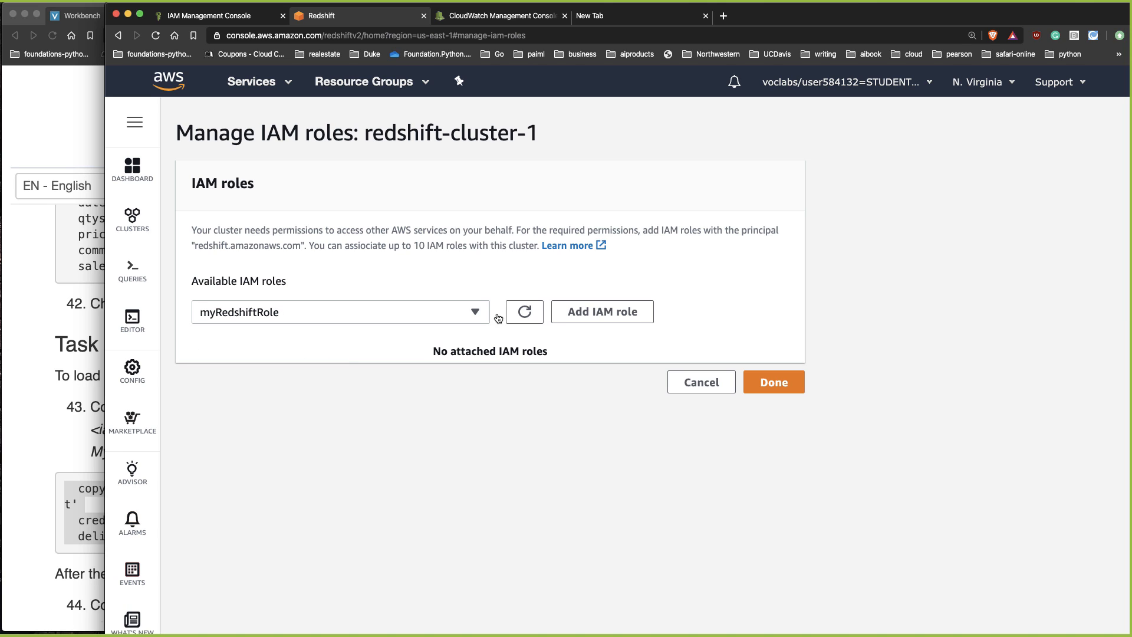
left_click(589, 316)
left_click(796, 417)
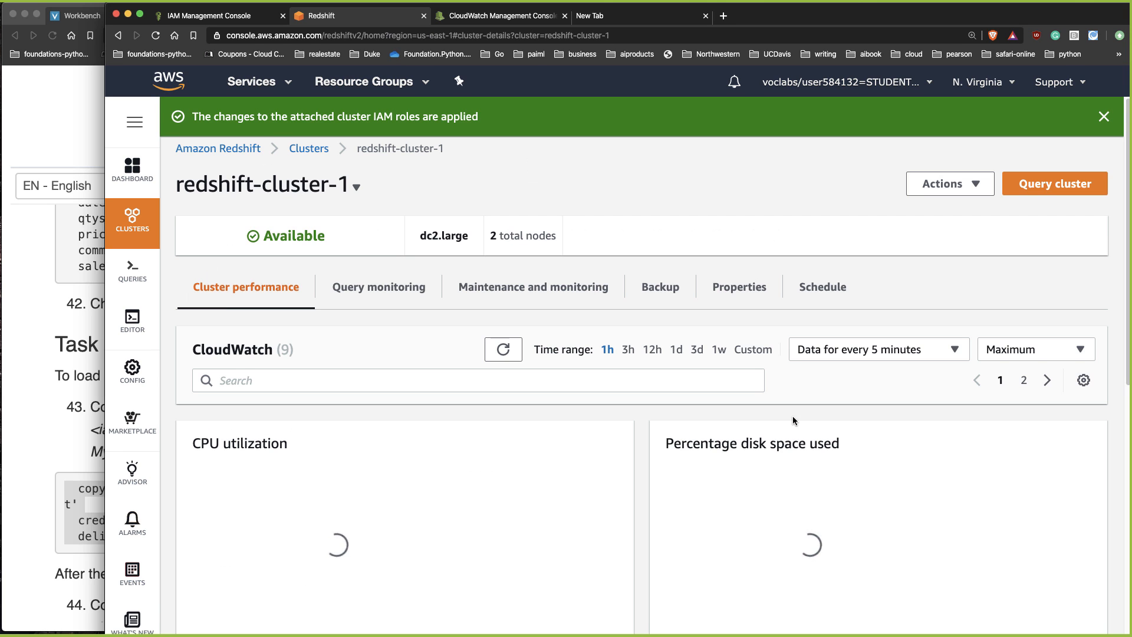
Return to the query editor, rerun the copy users query in Query 10, and widen the window to show its results
left_click_drag(109, 8, 385, 8)
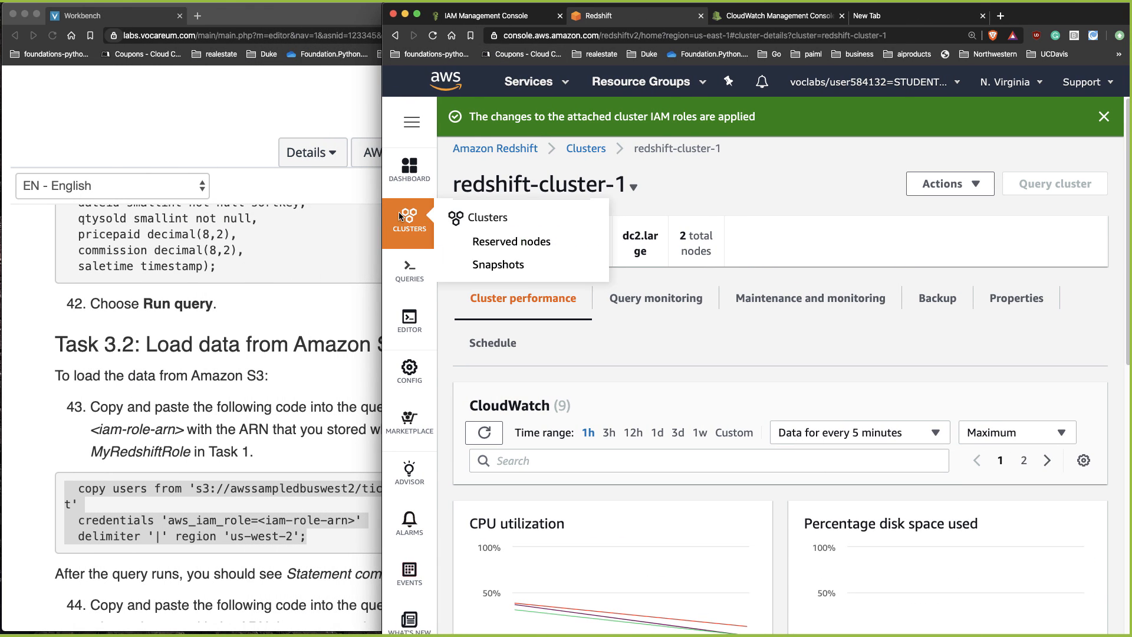
left_click(409, 318)
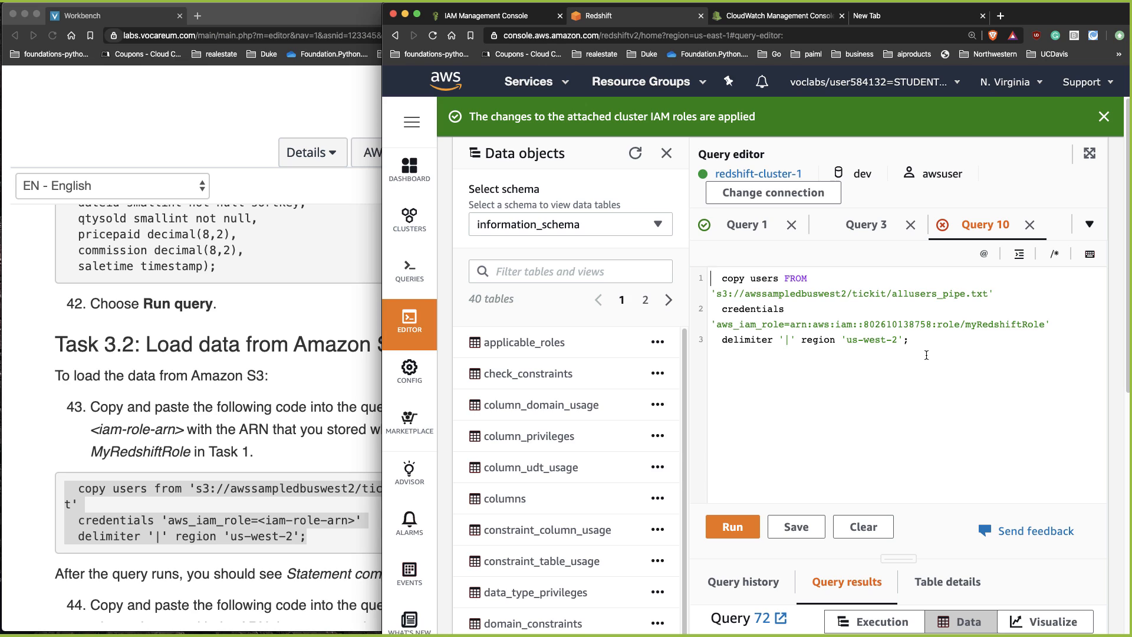
left_click_drag(919, 342, 734, 248)
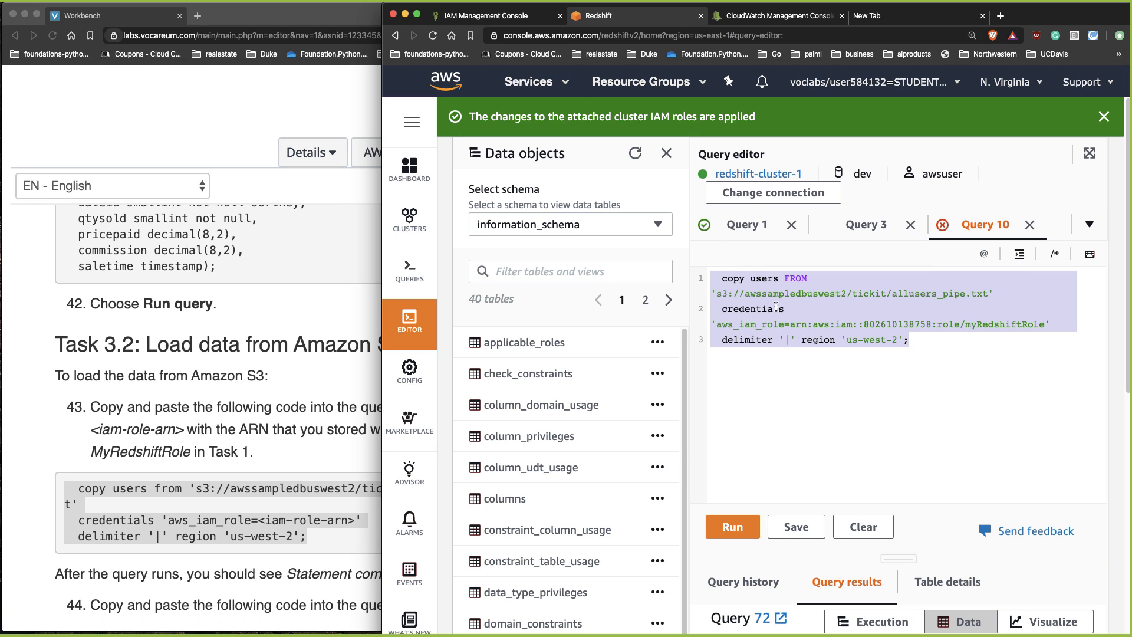
left_click(733, 527)
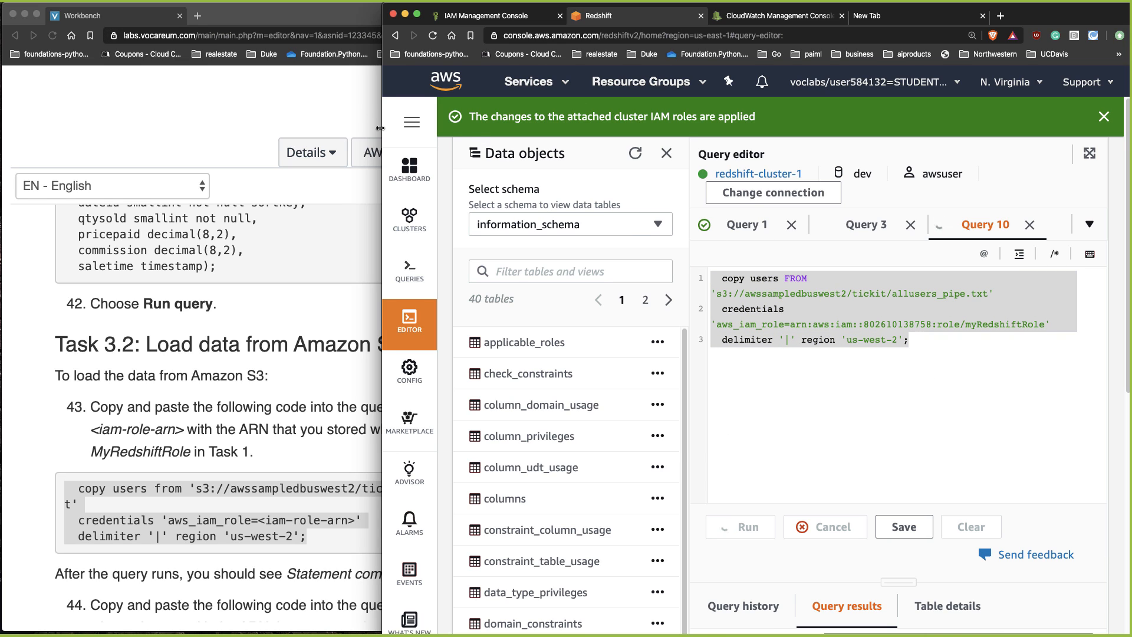
left_click_drag(380, 128, 218, 128)
scroll(869, 520, "down", 3)
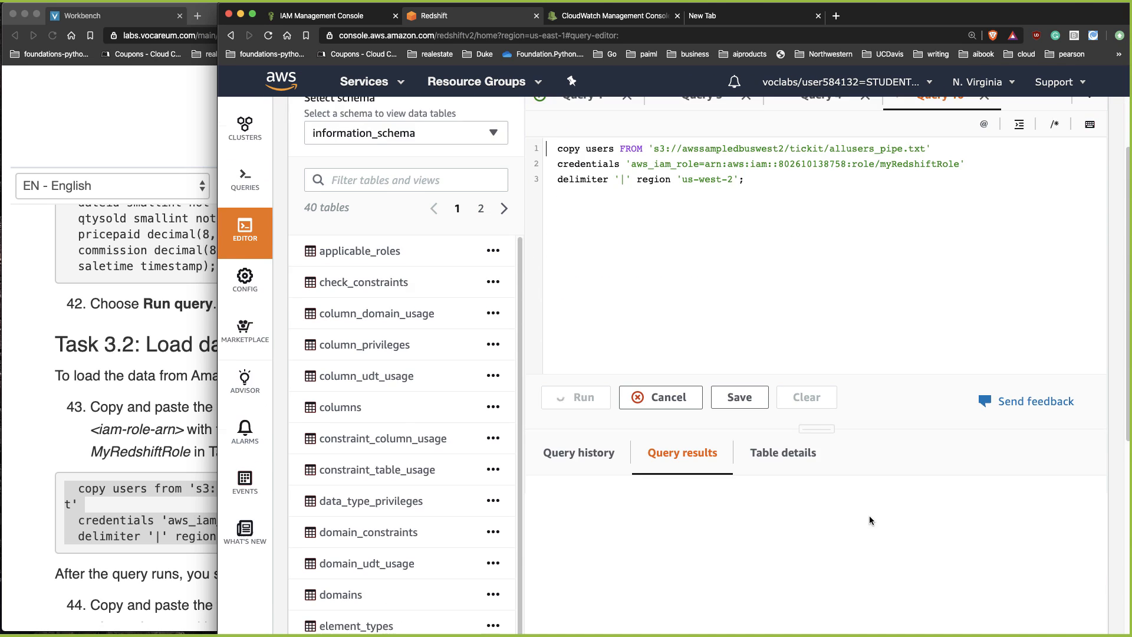
scroll(869, 522, "down", 3)
scroll(871, 532, "up", 6)
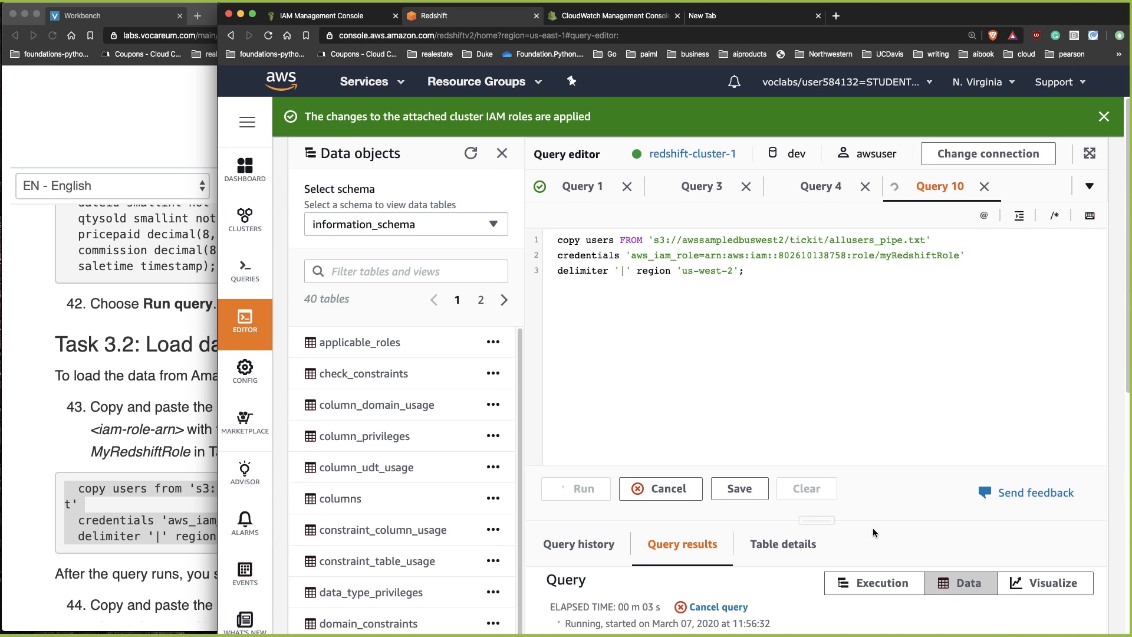
Read the result message of the copy users query, examining the part about the IAM role
scroll(873, 532, "down", 4)
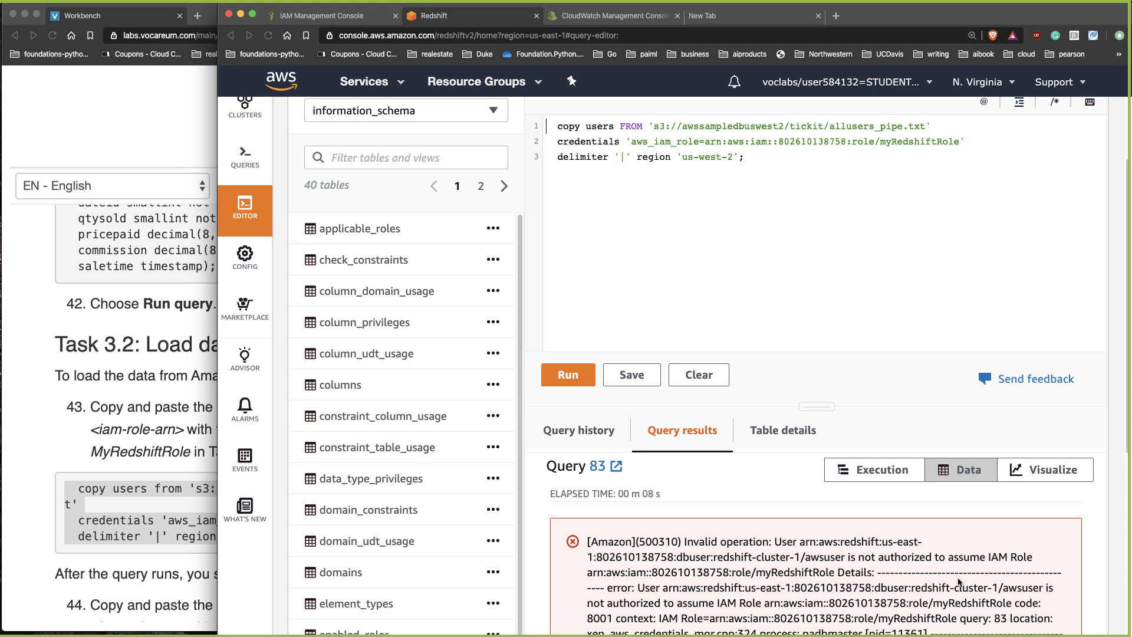
scroll(1094, 435, "down", 4)
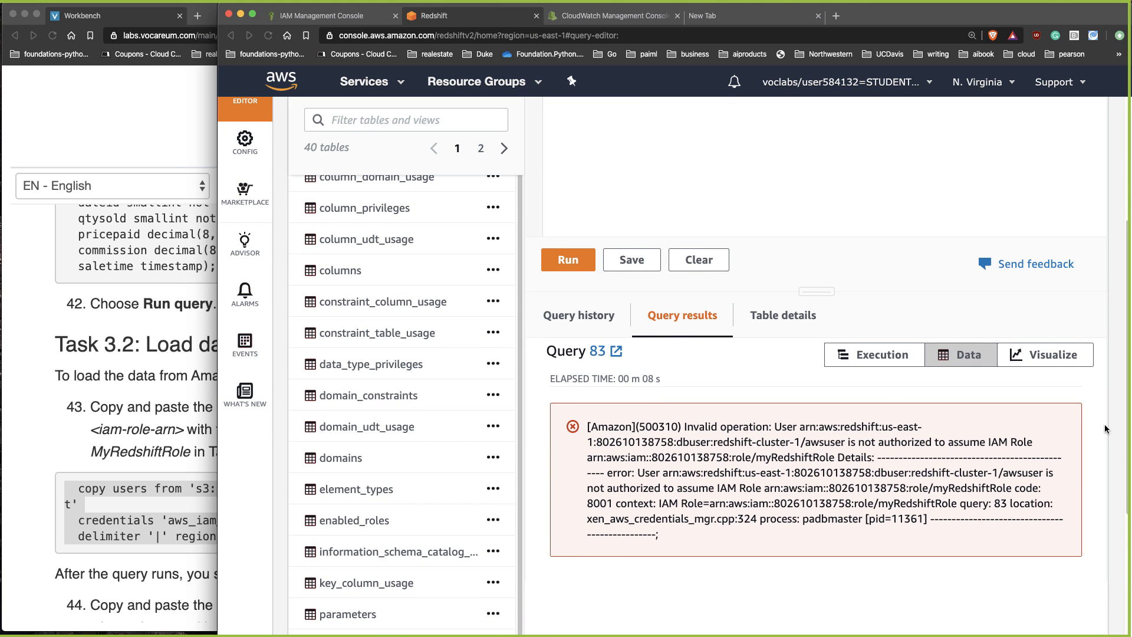
left_click(831, 519)
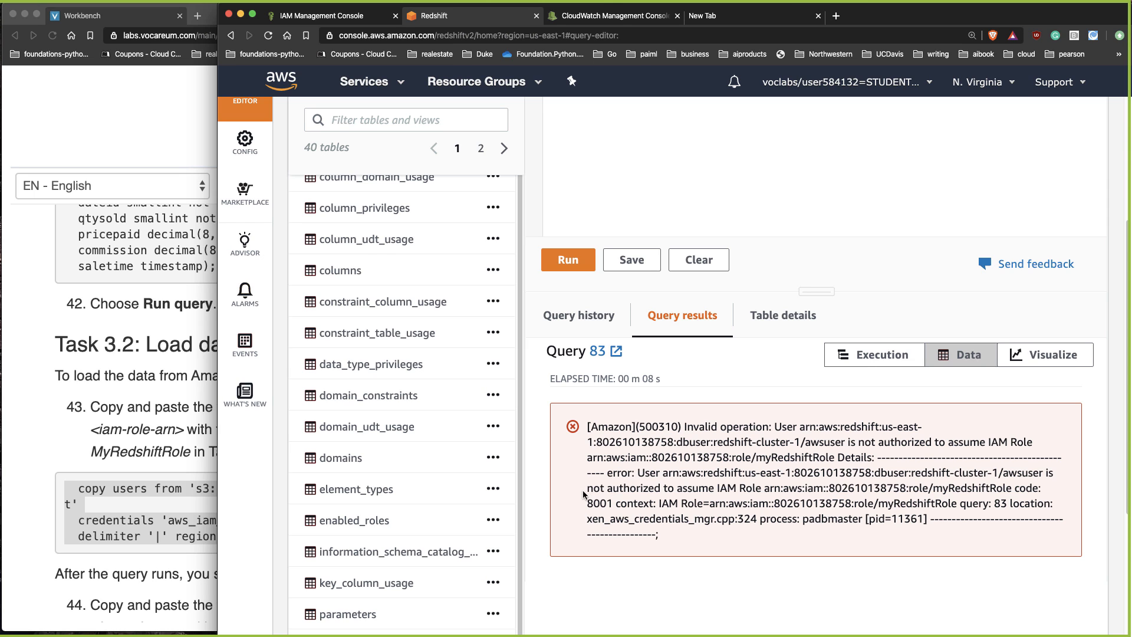
left_click_drag(587, 488, 1041, 486)
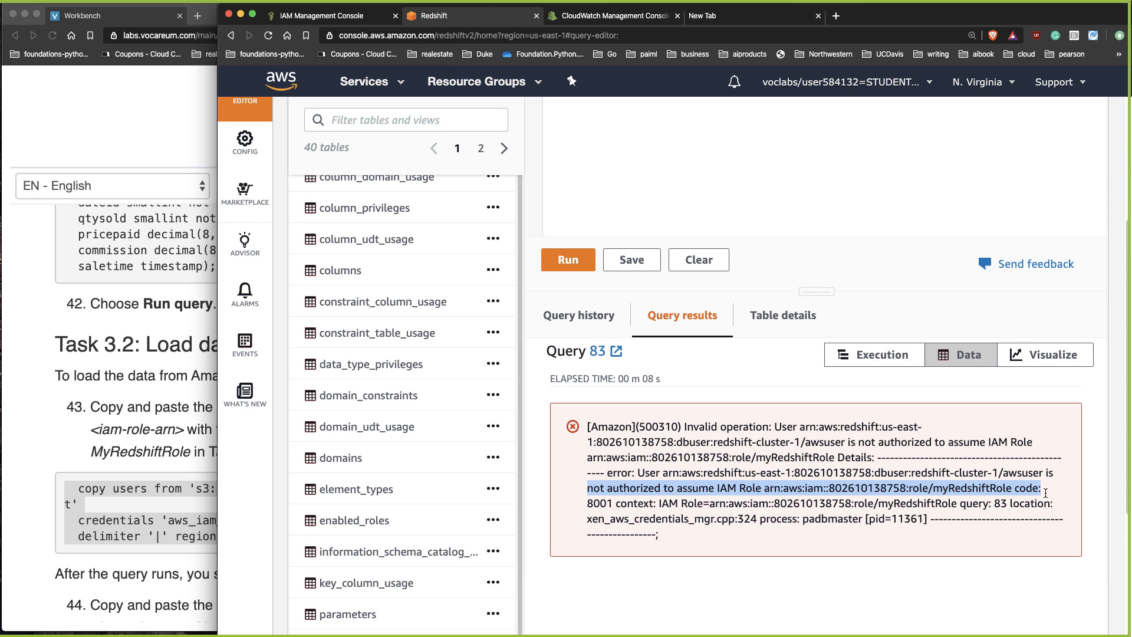
left_click_drag(1045, 492, 1048, 529)
scroll(1050, 519, "up", 5)
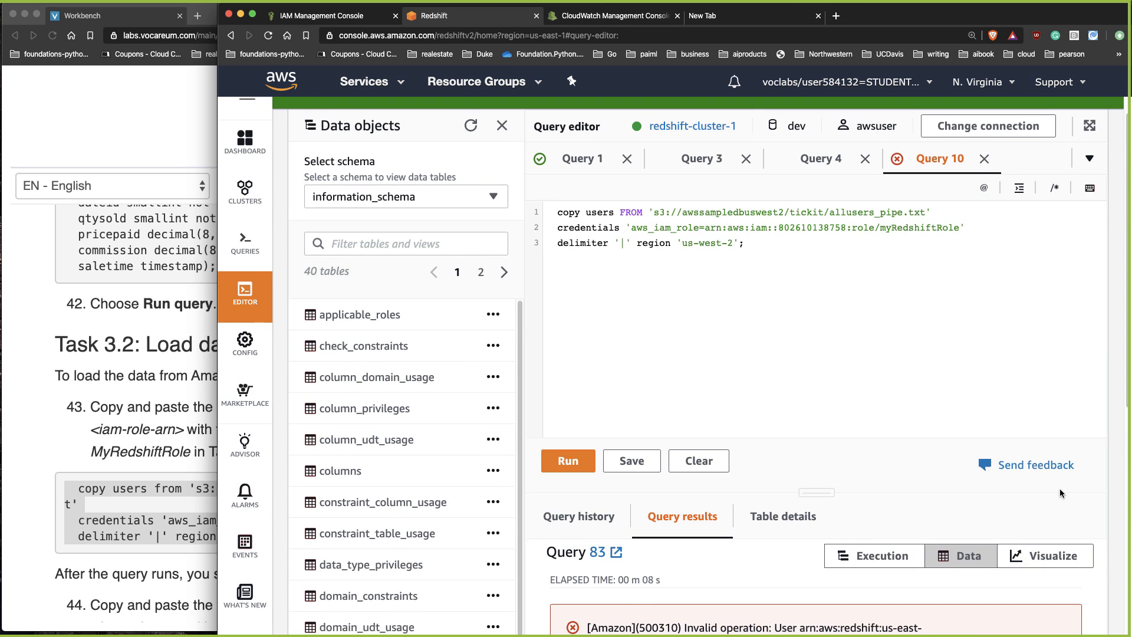
scroll(1061, 493, "up", 1)
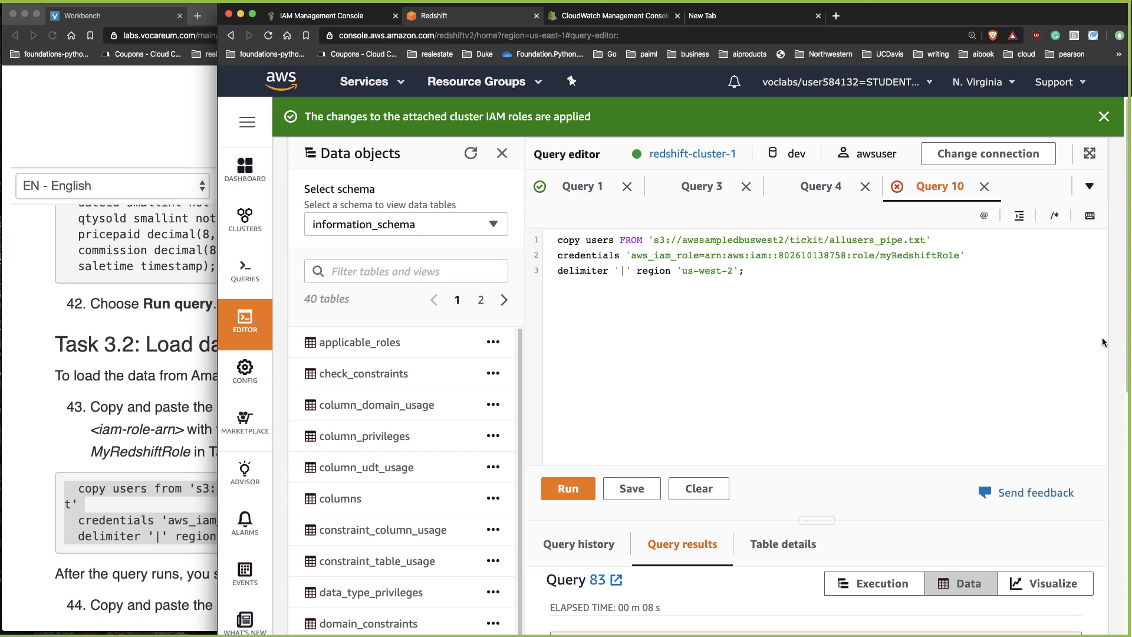
Run the copy users query once more and check its completion status in the query results
left_click(557, 489)
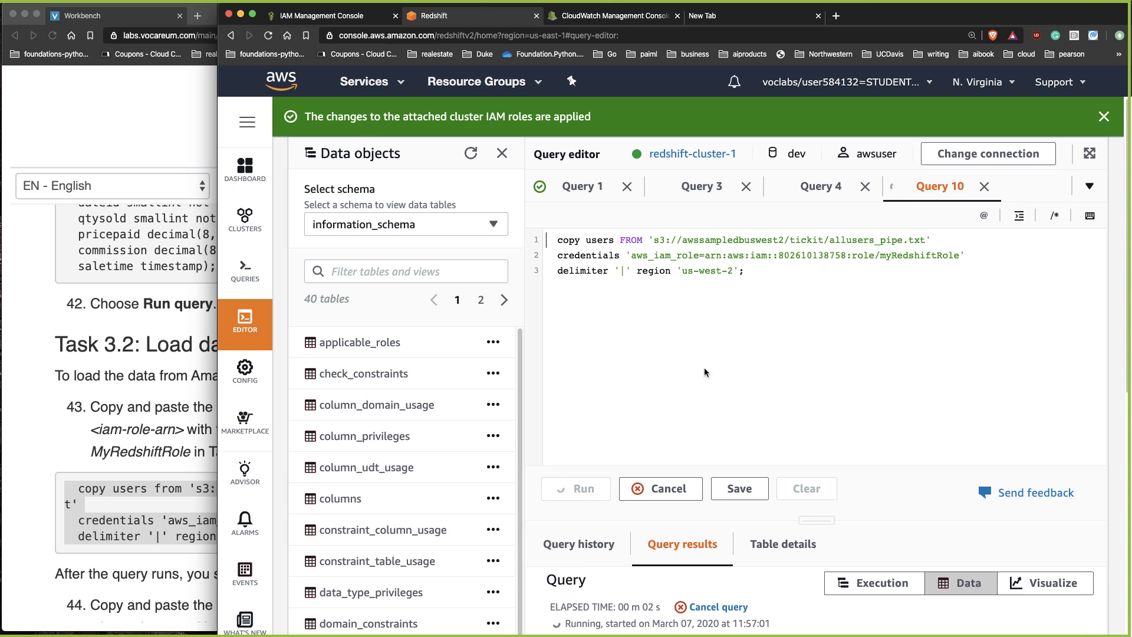
scroll(882, 472, "down", 2)
scroll(883, 471, "down", 1)
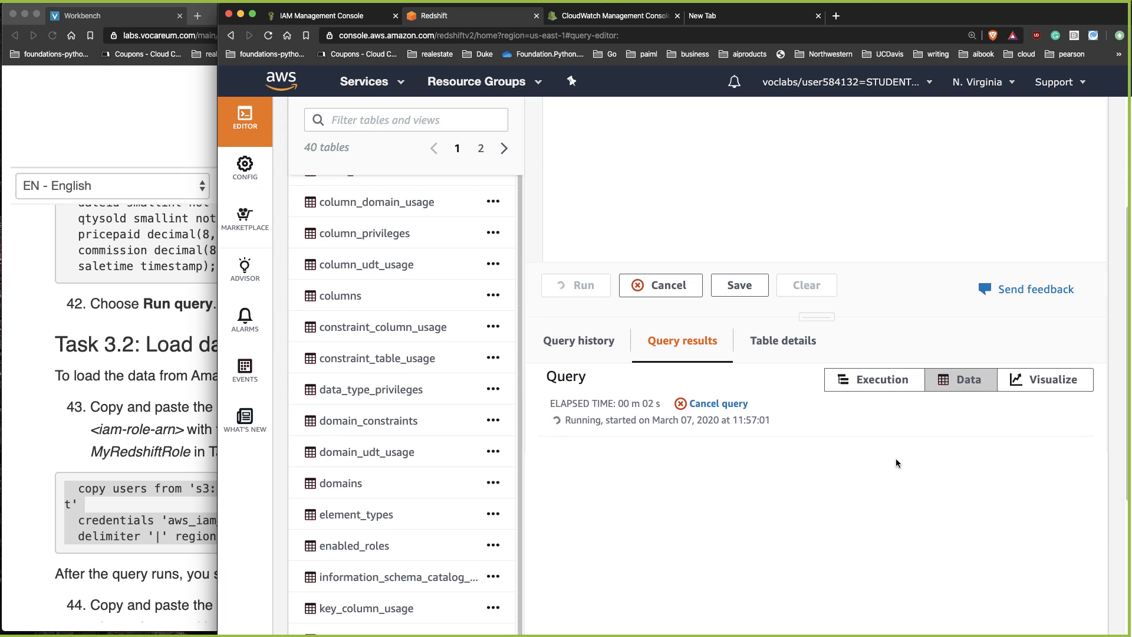
scroll(896, 460, "up", 3)
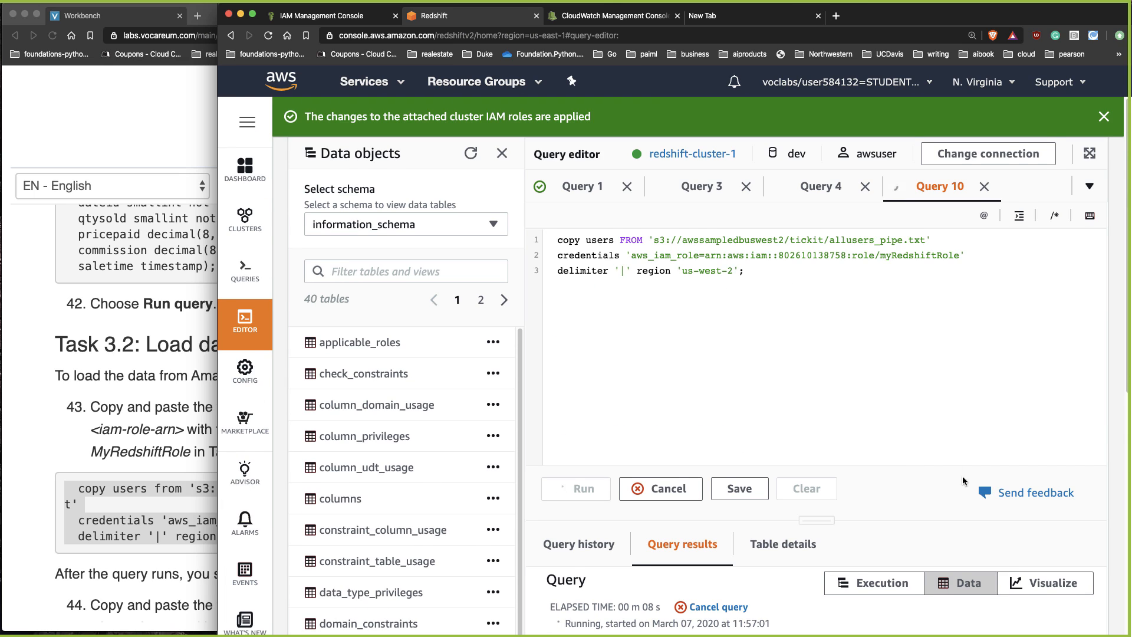
scroll(1023, 500, "down", 2)
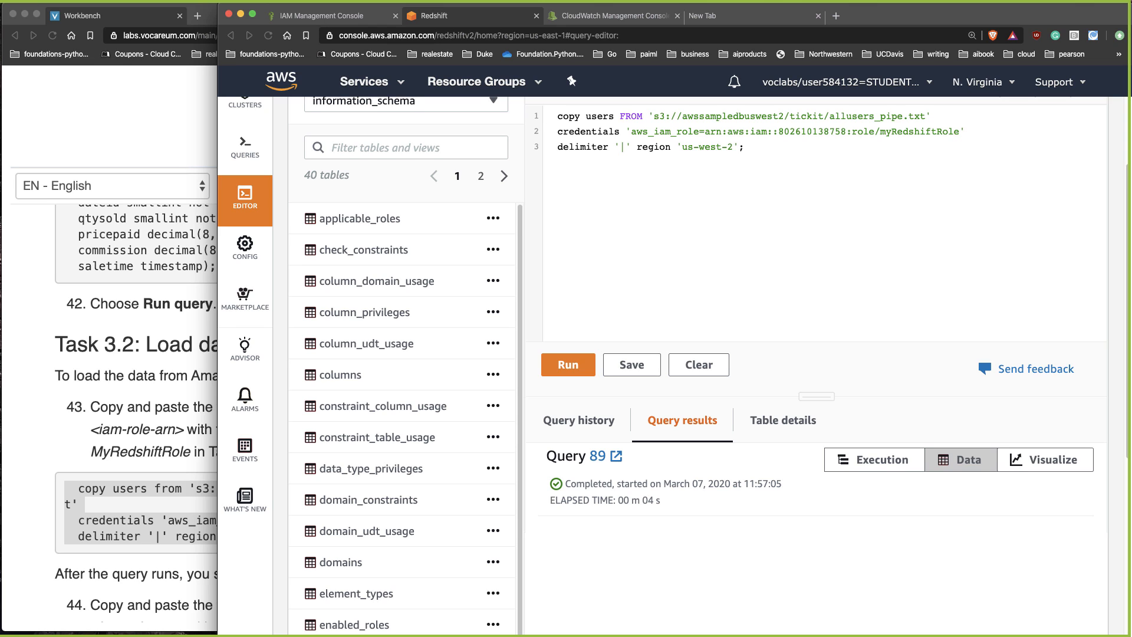
scroll(1048, 272, "up", 1)
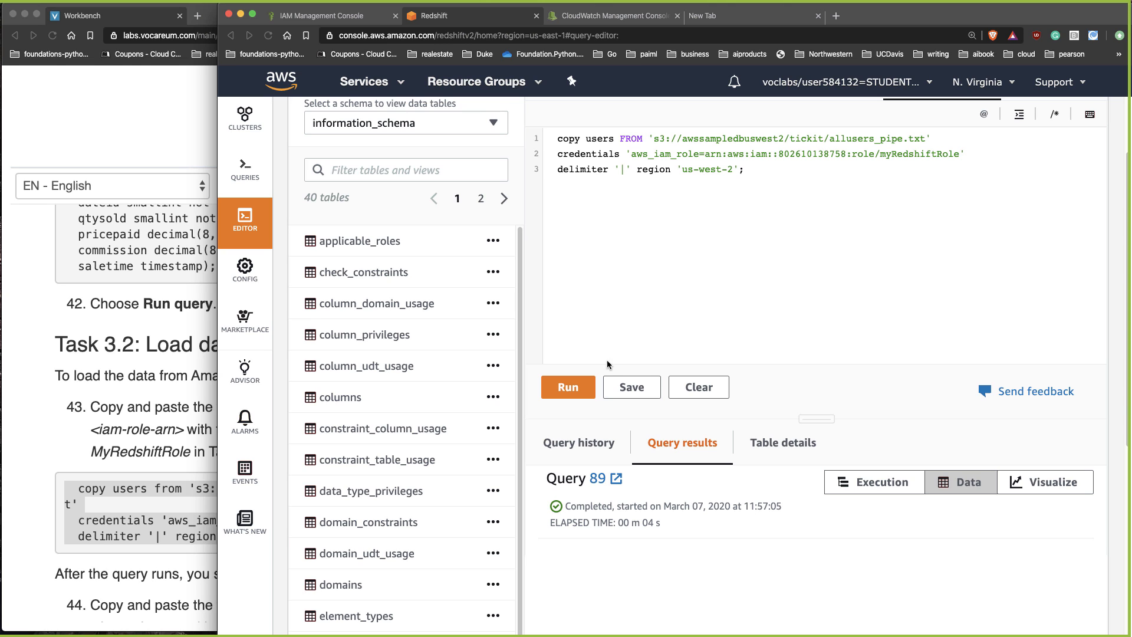
Switch to the Workbench lab instructions and copy the copy date statement from step 44
left_click(97, 401)
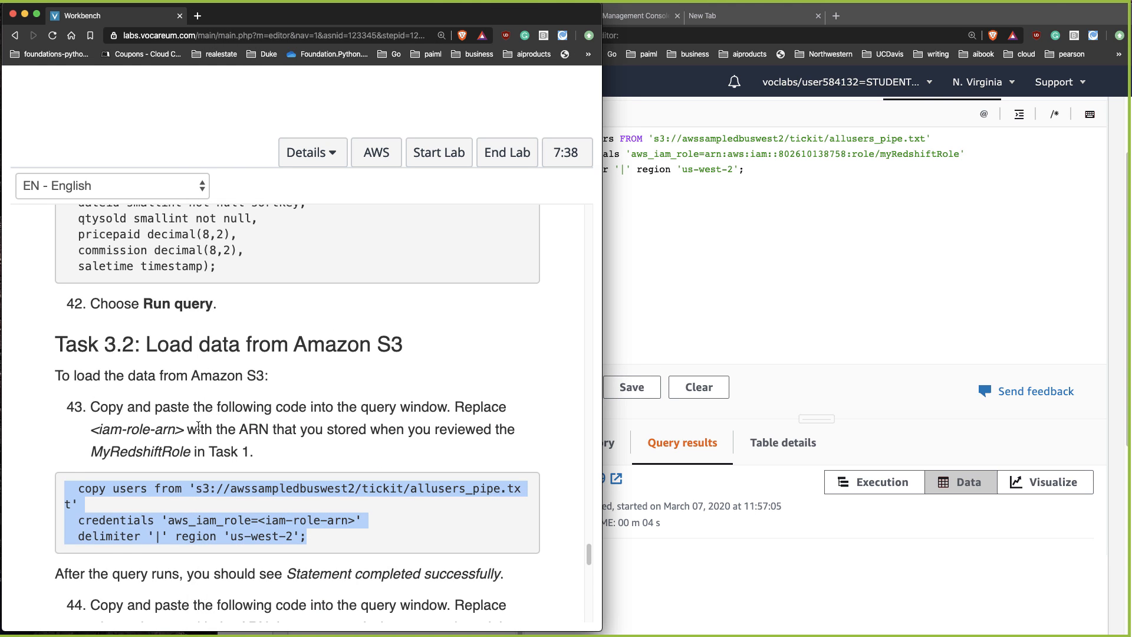
scroll(198, 426, "down", 5)
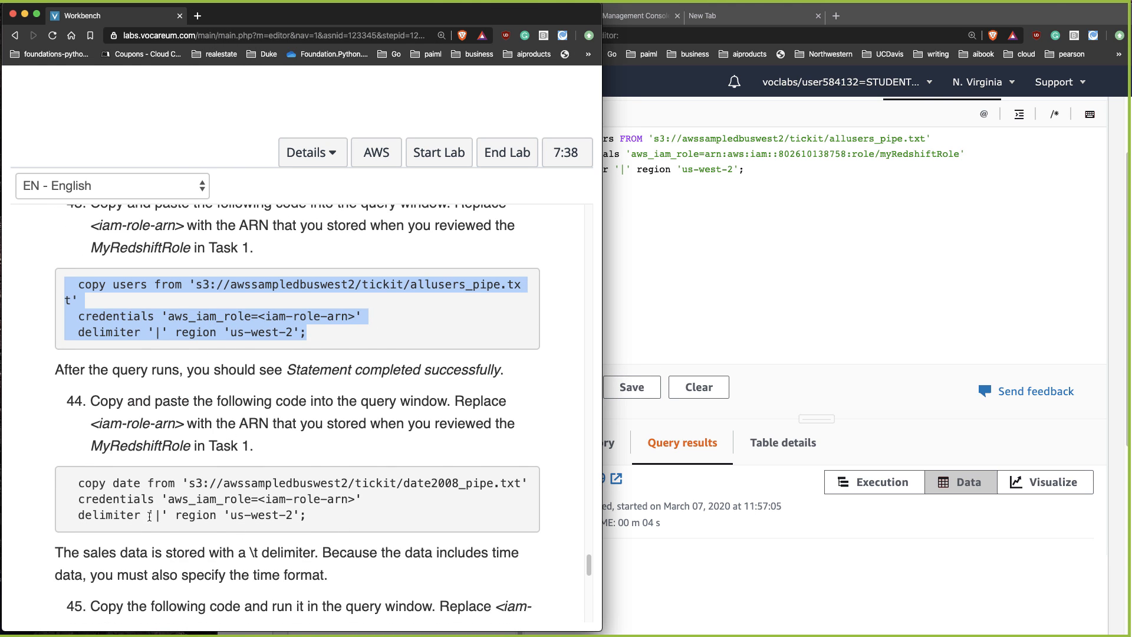
left_click(149, 516)
left_click_drag(77, 482, 357, 523)
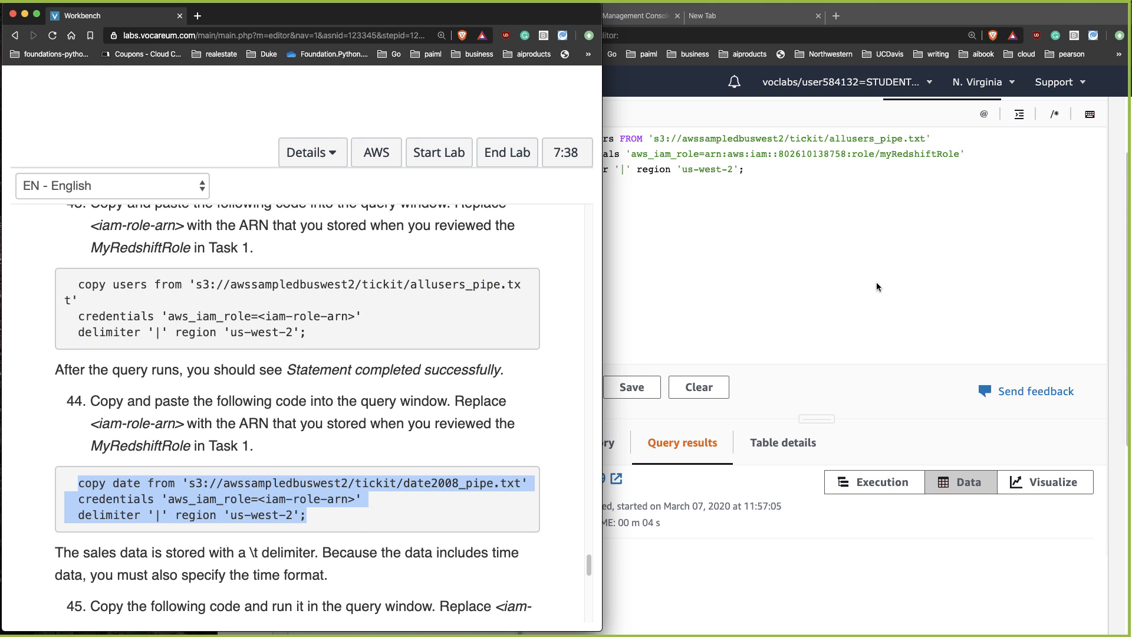
Switch to the Redshift query editor, close Query 1 without saving, and paste the copy date statement into a new query
left_click(894, 252)
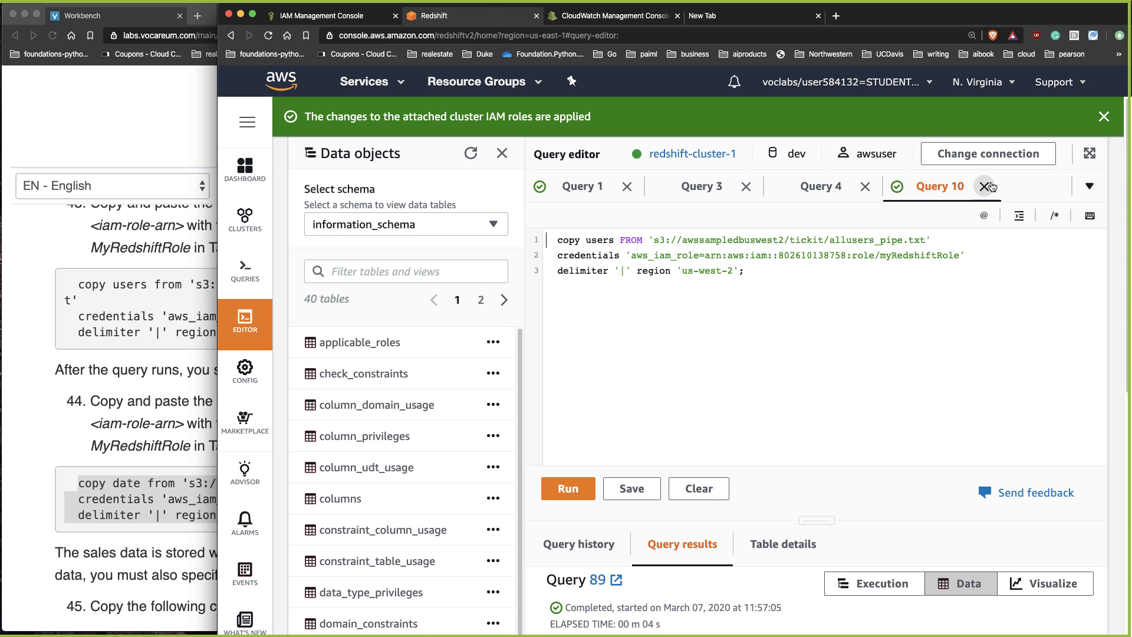
left_click(625, 187)
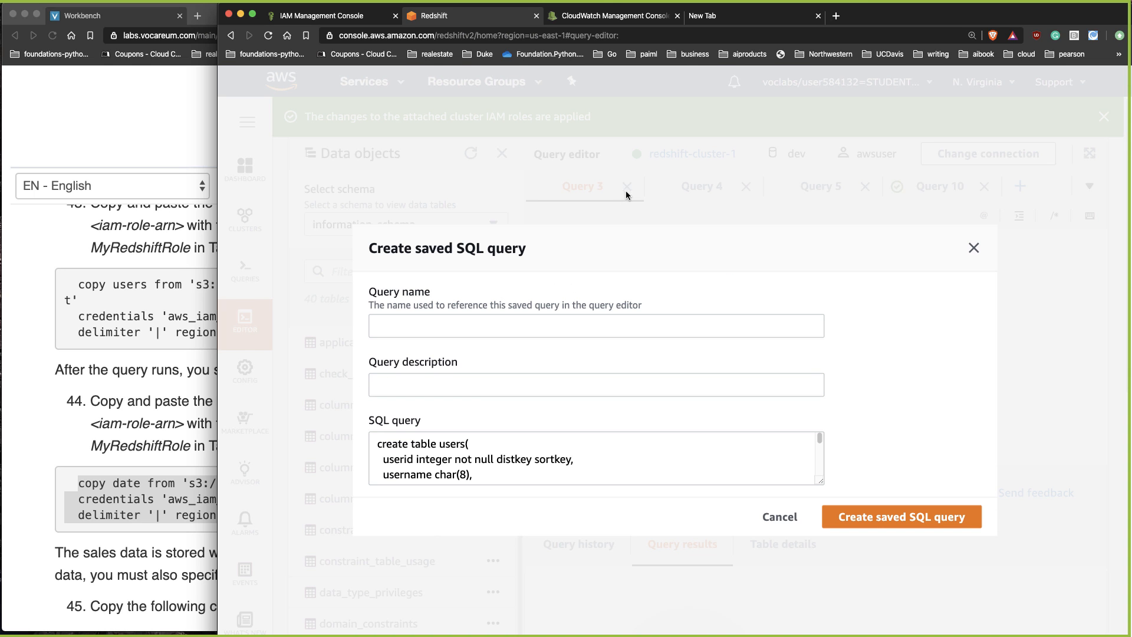
left_click(972, 249)
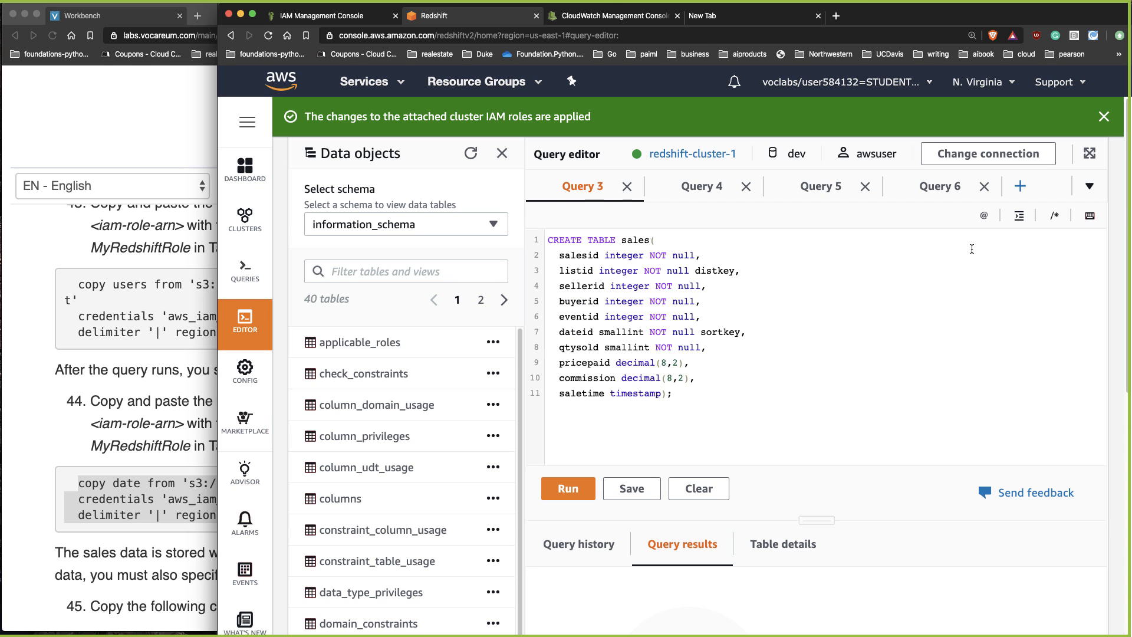
left_click(1020, 187)
key("super+v")
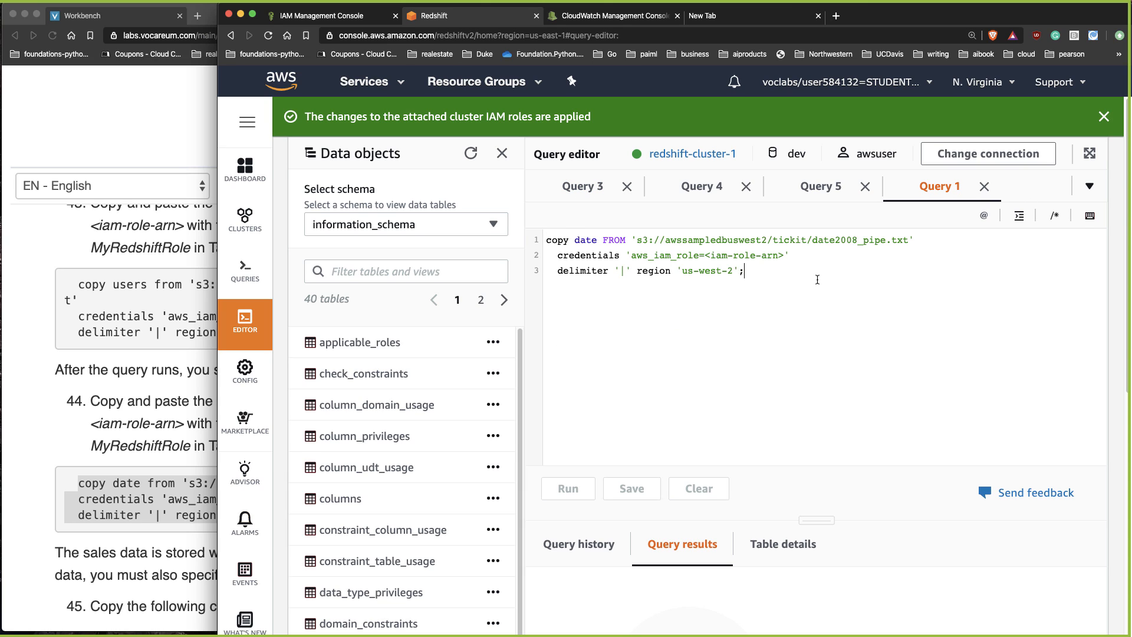
Copy the whole credentials line with the myRedshiftRole ARN from the copy users statement in Query 10
left_click(1090, 186)
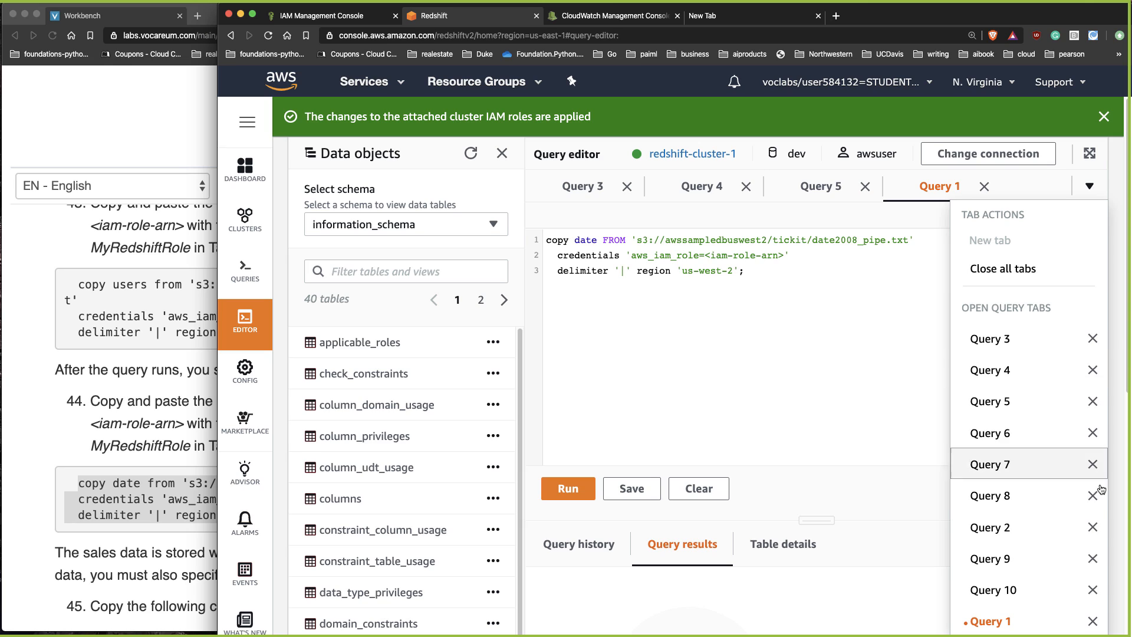
left_click(1005, 588)
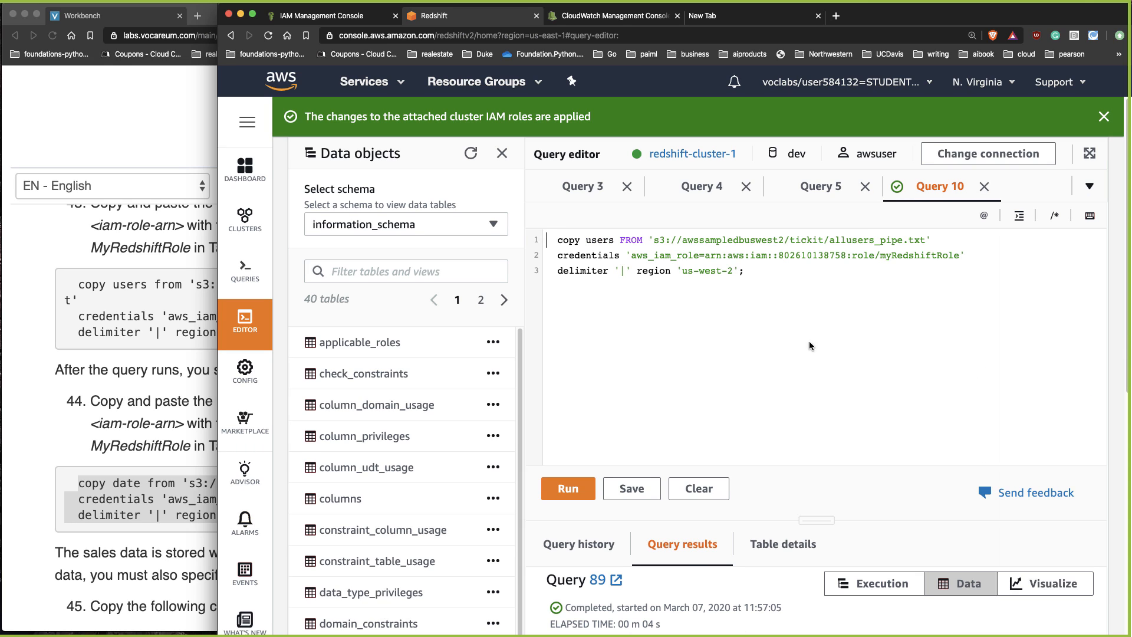
left_click_drag(974, 255, 506, 258)
key("super+c")
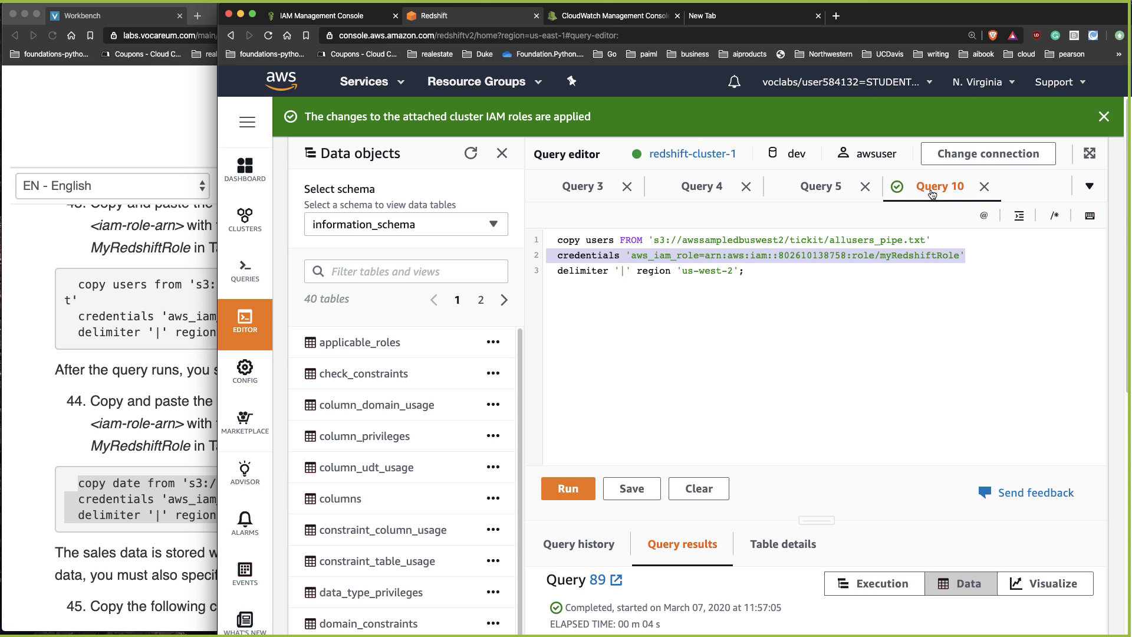
Replace the placeholder credentials clause in the copy date statement of Query 1 with the copied myRedshiftRole credentials
left_click(1089, 187)
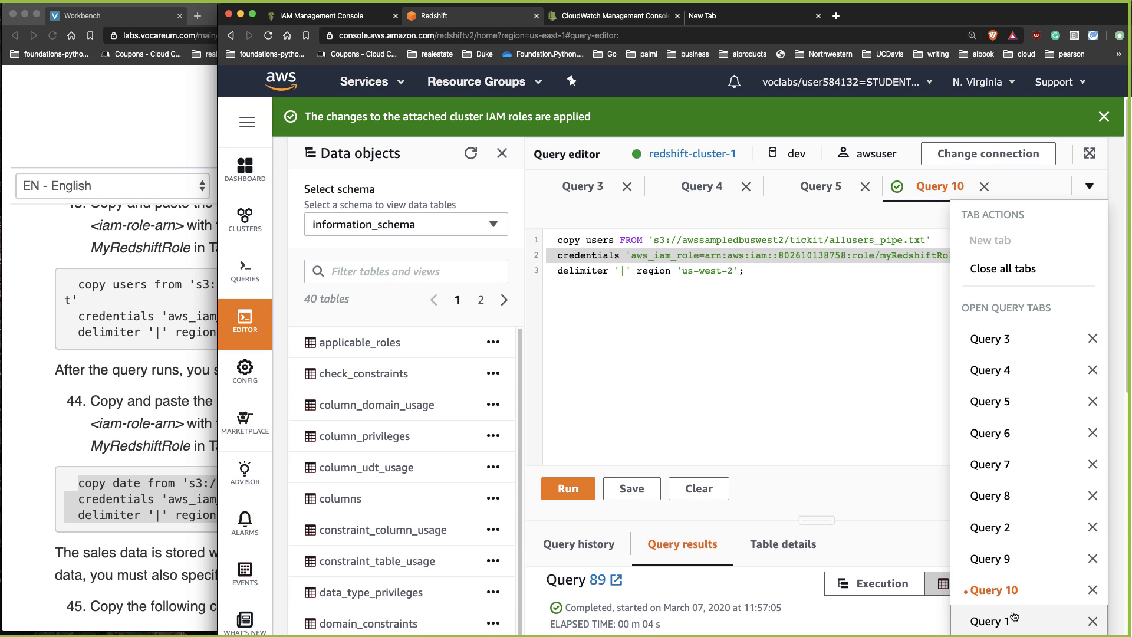
left_click(1002, 559)
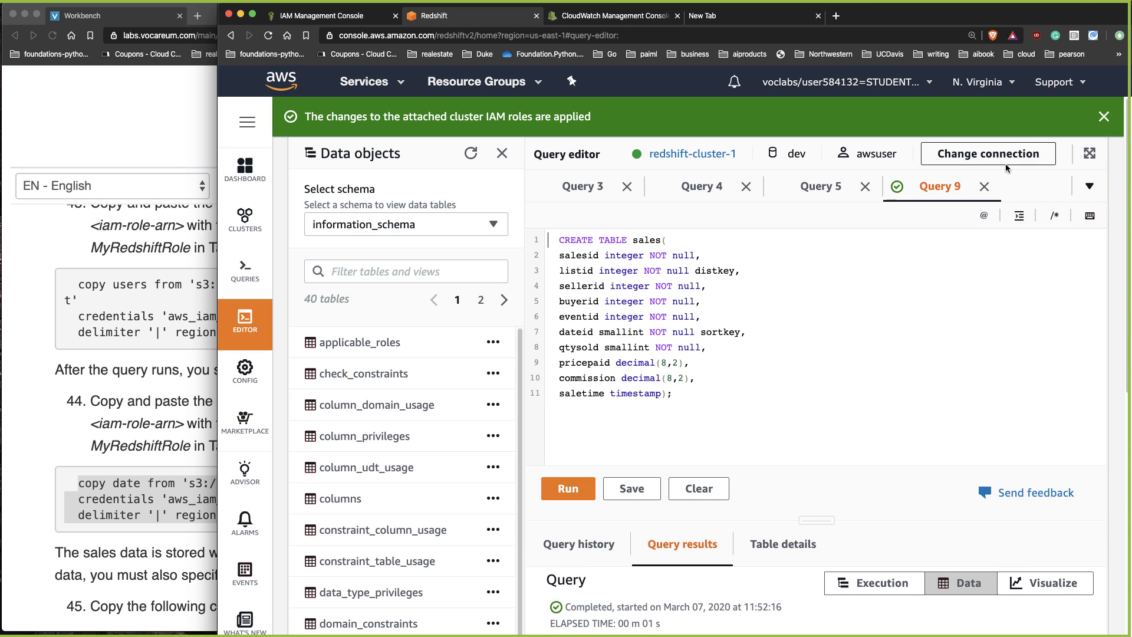
left_click(1089, 186)
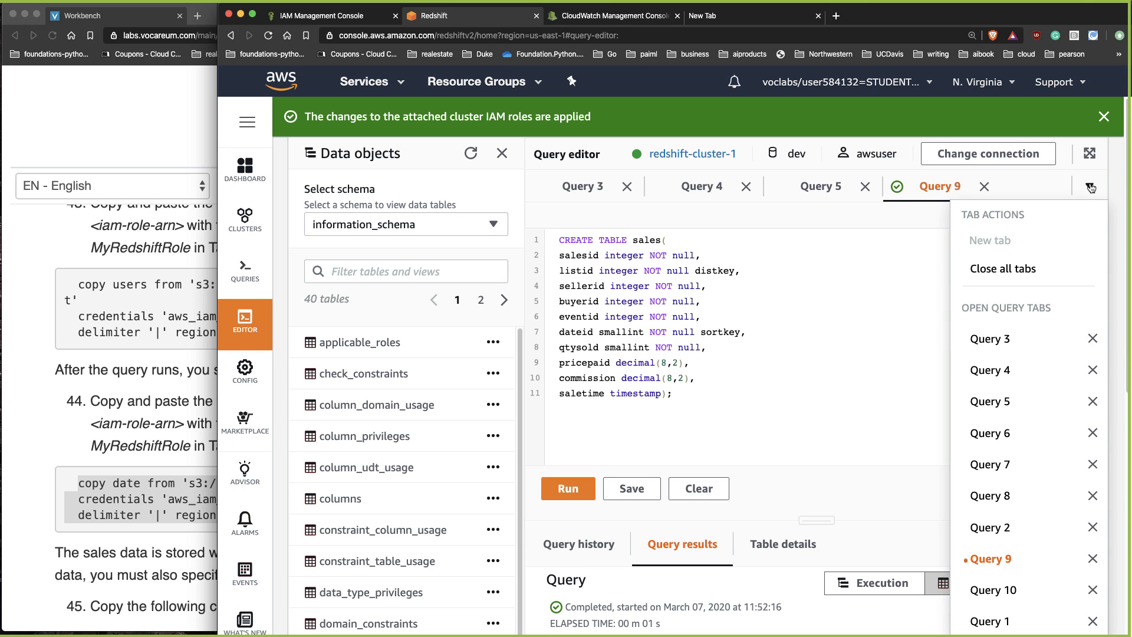
left_click(1011, 620)
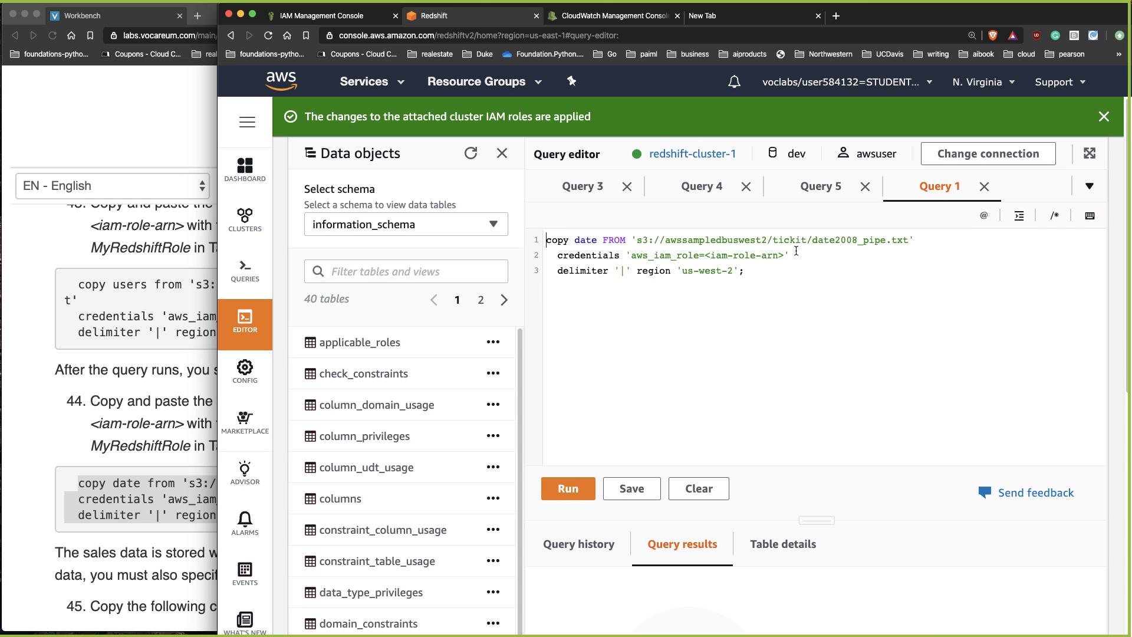
left_click_drag(791, 256, 557, 256)
key("super+v")
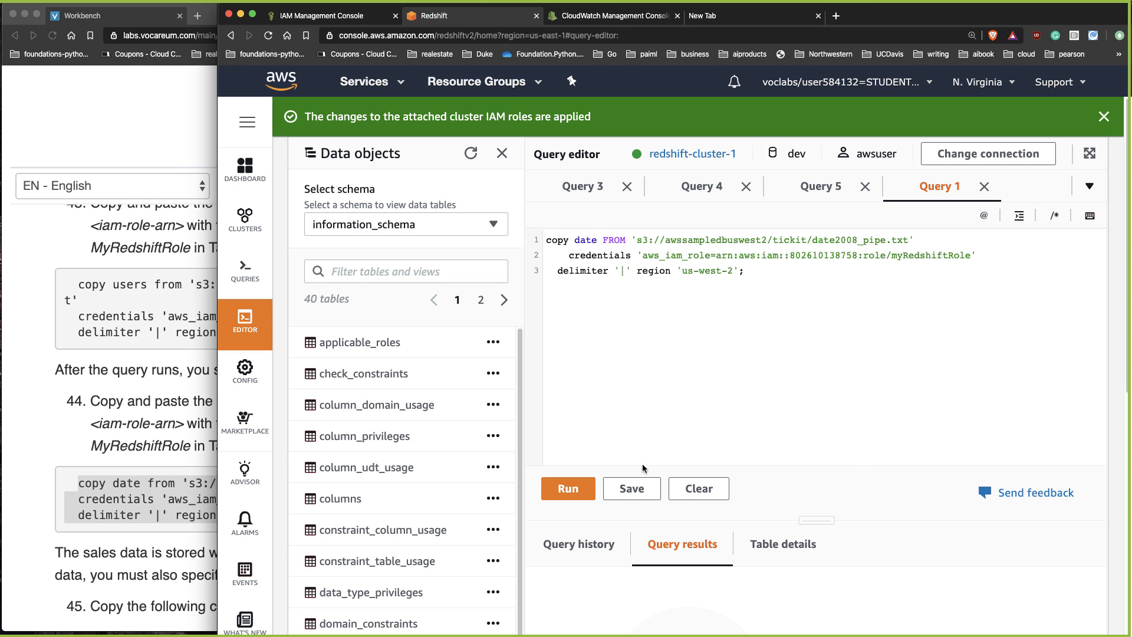
Format the entire copy date statement, run it, and check its status in the query results
scroll(832, 521, "down", 5)
scroll(832, 521, "down", 3)
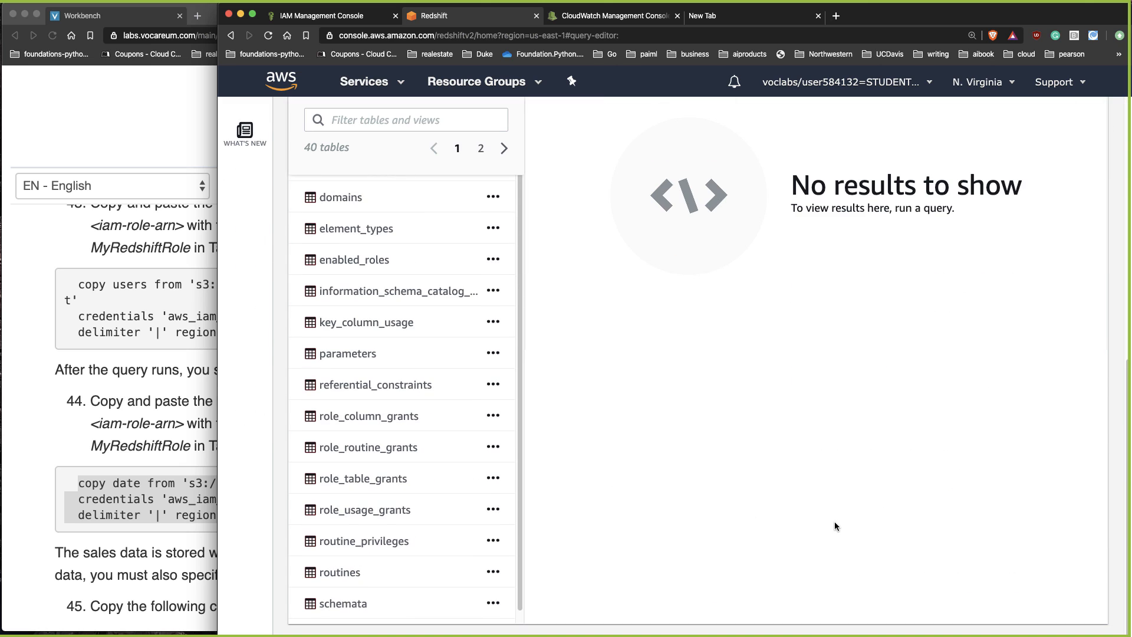
scroll(862, 394, "up", 6)
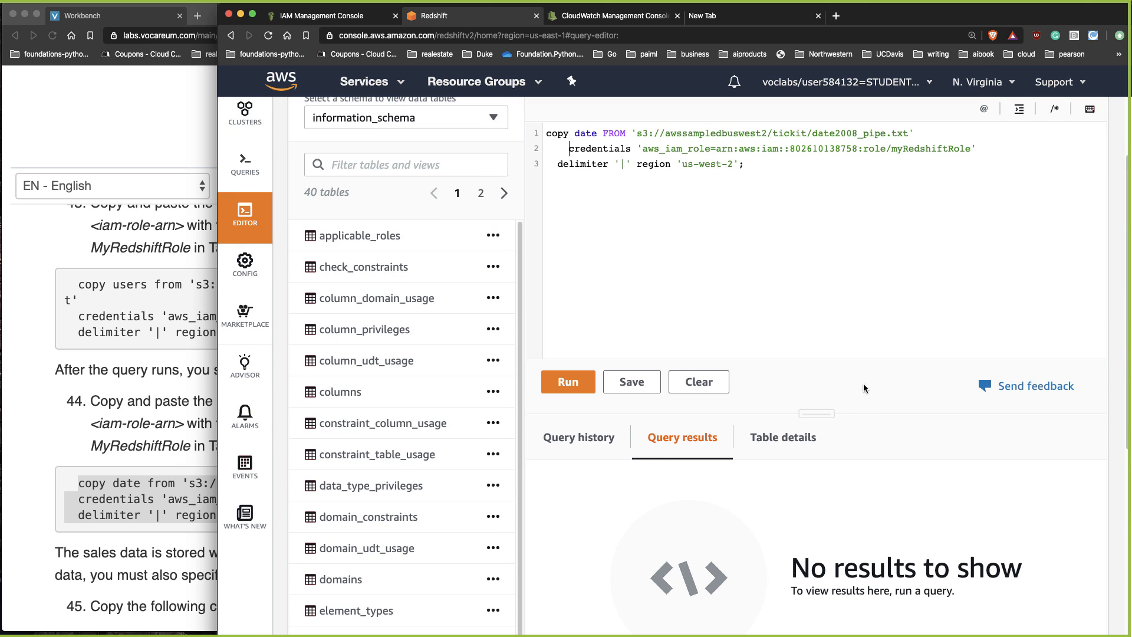
scroll(921, 431, "up", 2)
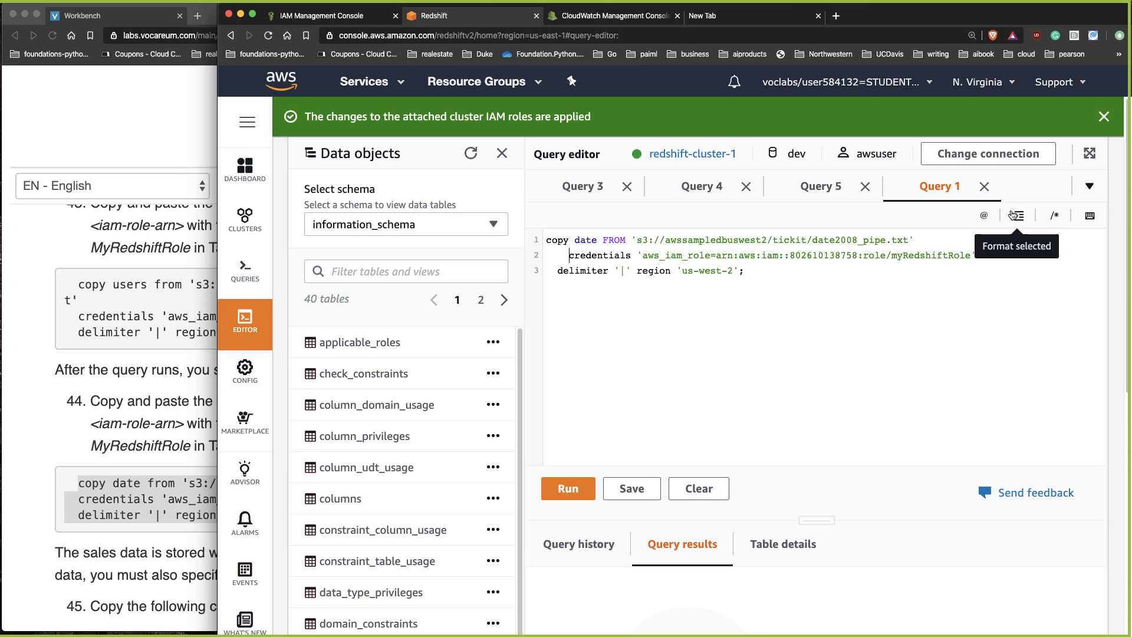
key("super+a")
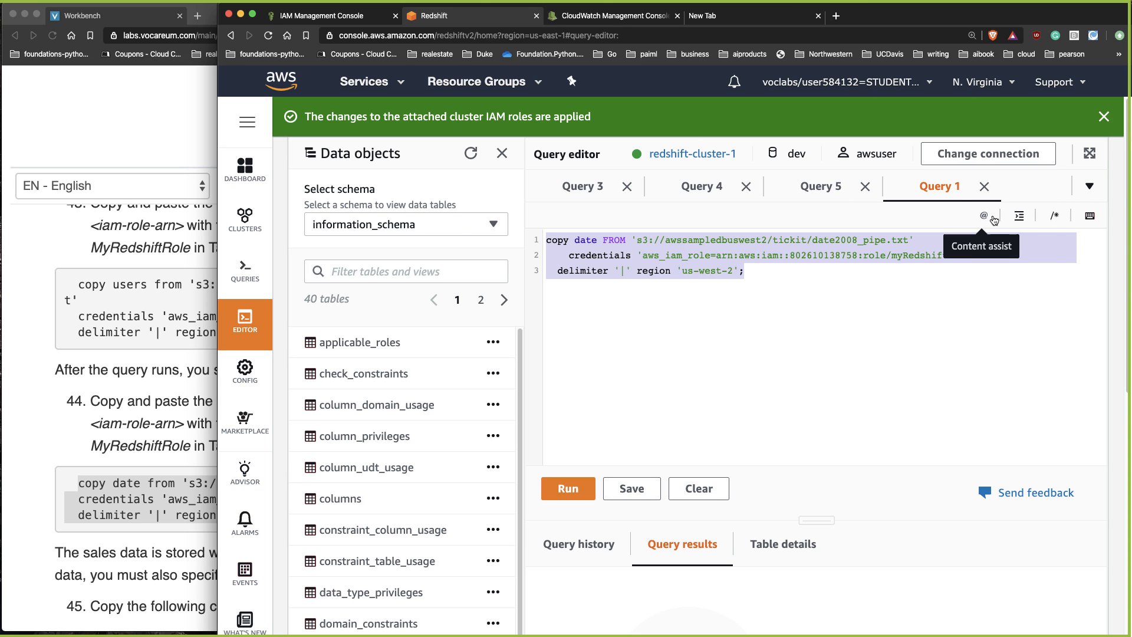
left_click(1019, 216)
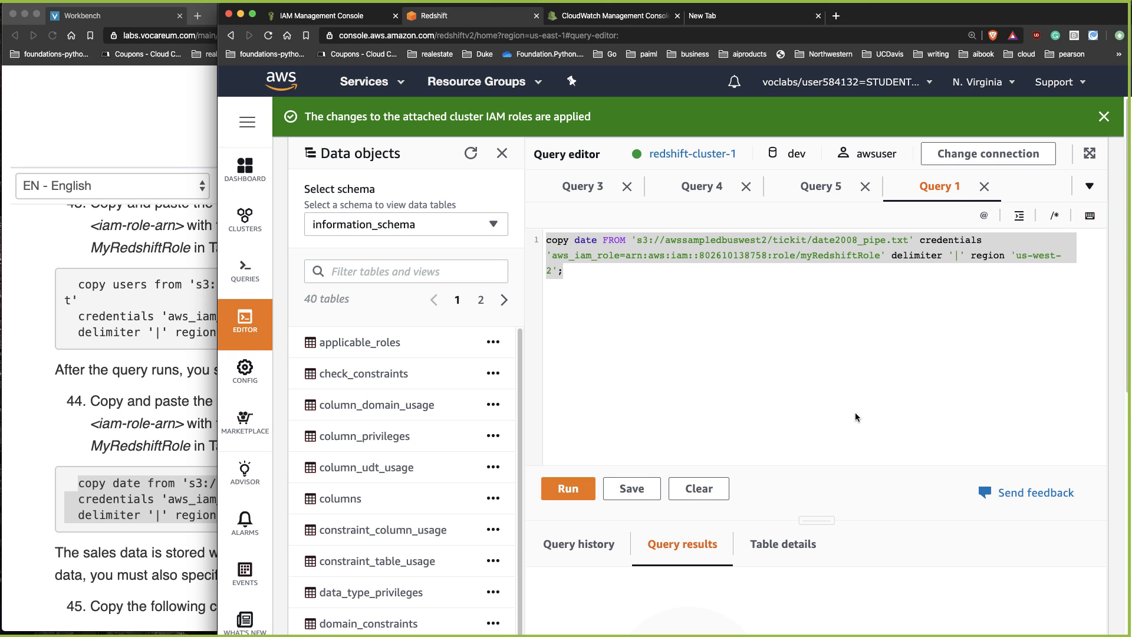
left_click(568, 488)
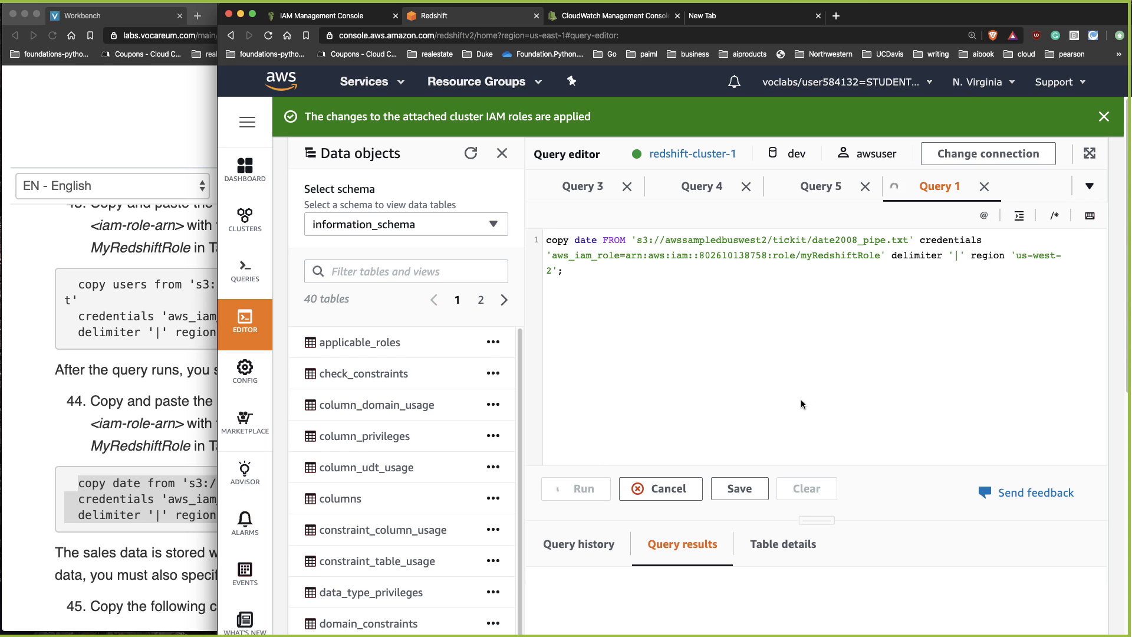
scroll(814, 430, "down", 3)
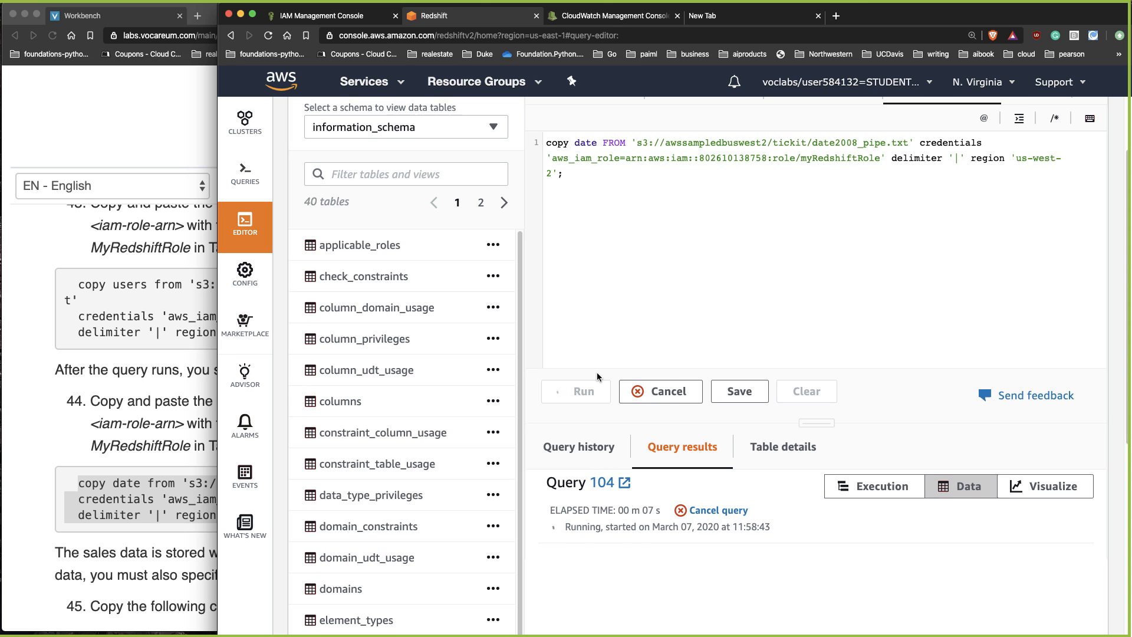
Switch to the Workbench lab instructions and copy the copy sales statement from step 45
left_click(136, 520)
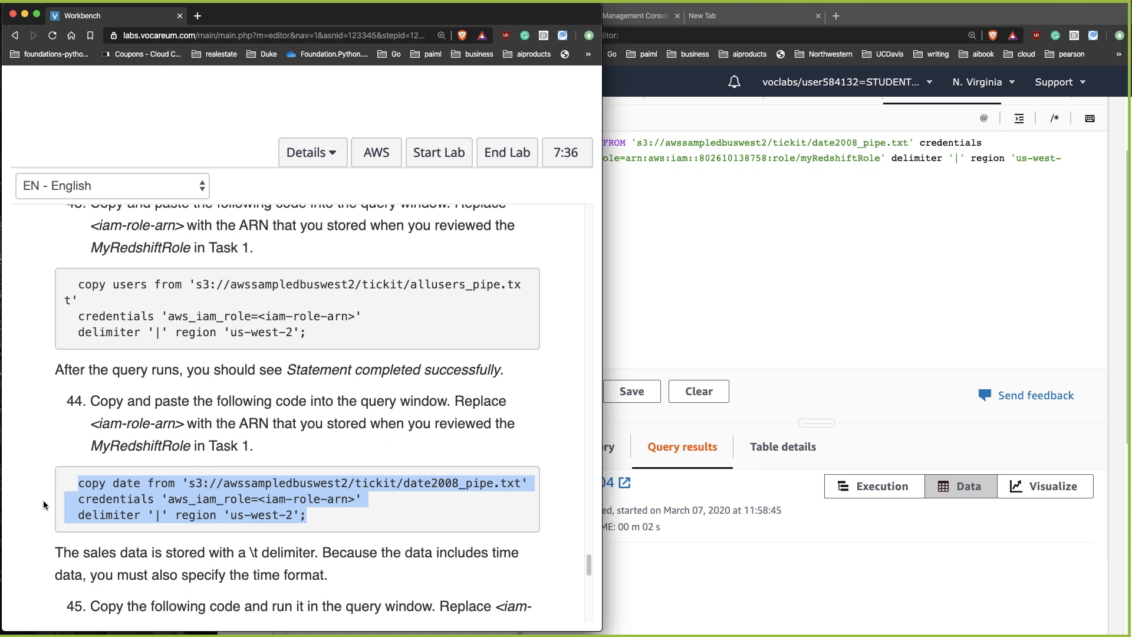
scroll(58, 504, "down", 5)
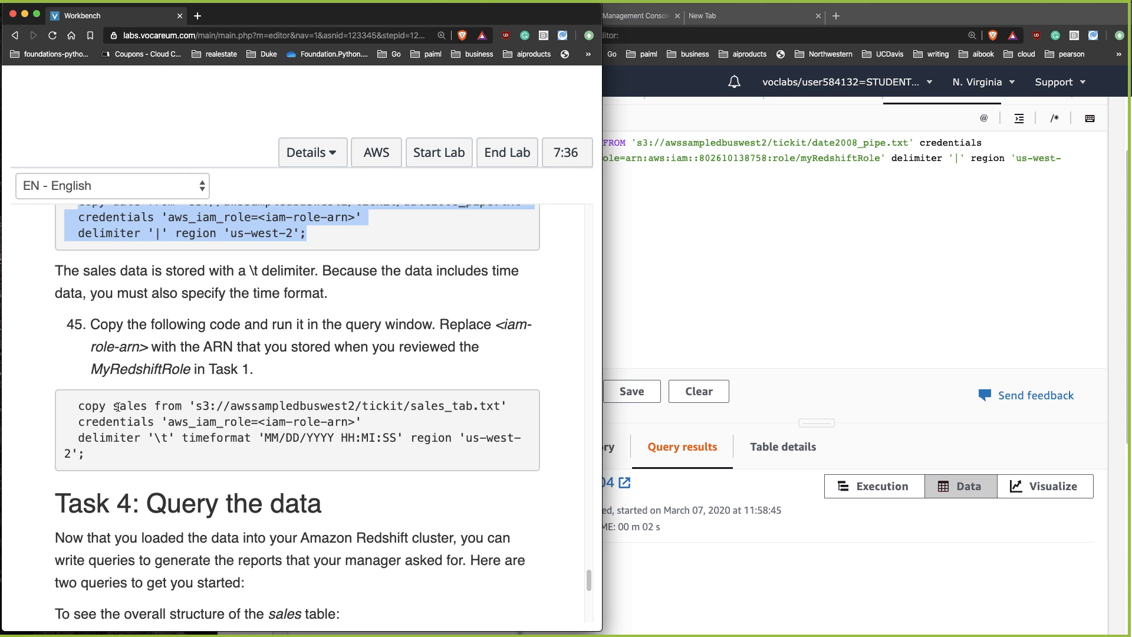
left_click(61, 404)
left_click_drag(78, 407, 135, 459)
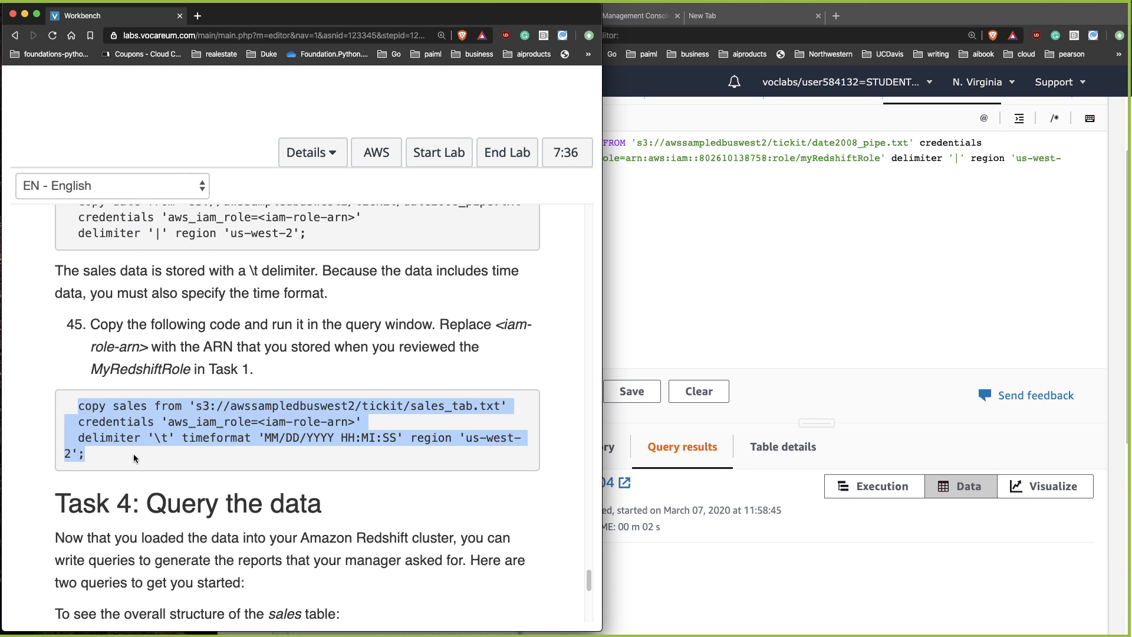
right_click(198, 428)
left_click(251, 460)
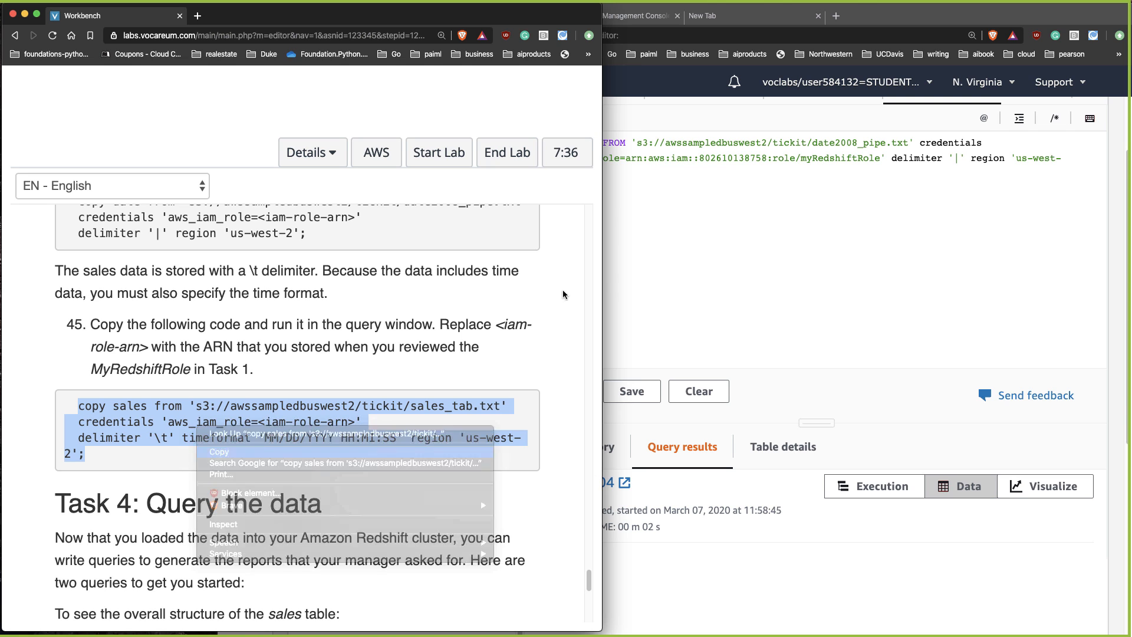
Return to the query editor, close Query 3 without saving, and paste the copy sales statement into a new query
left_click(828, 140)
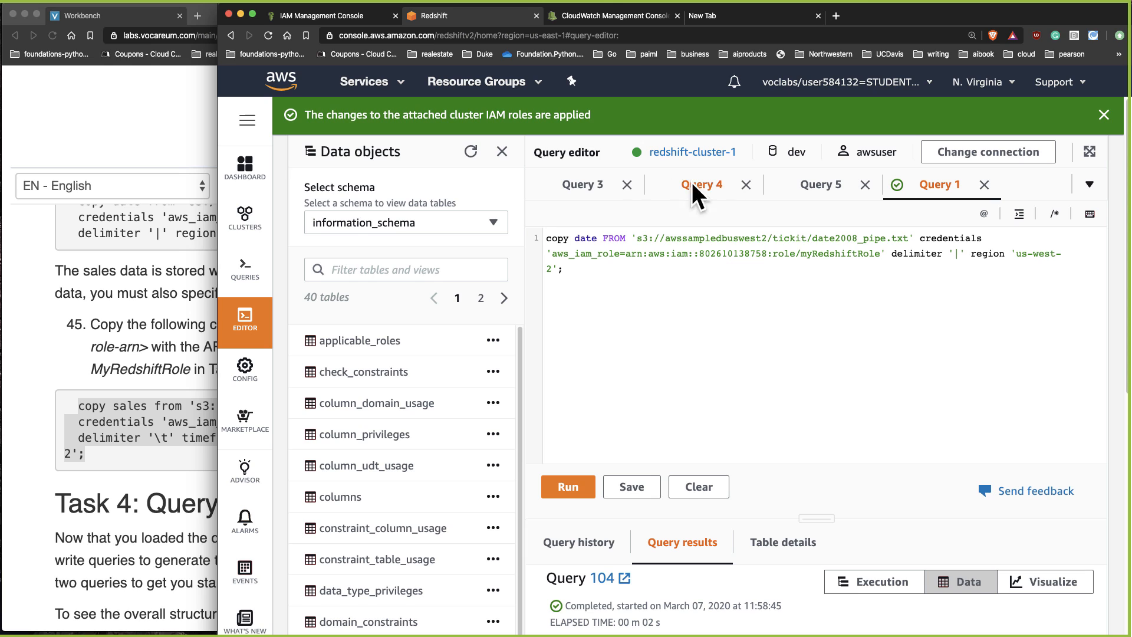
left_click(626, 184)
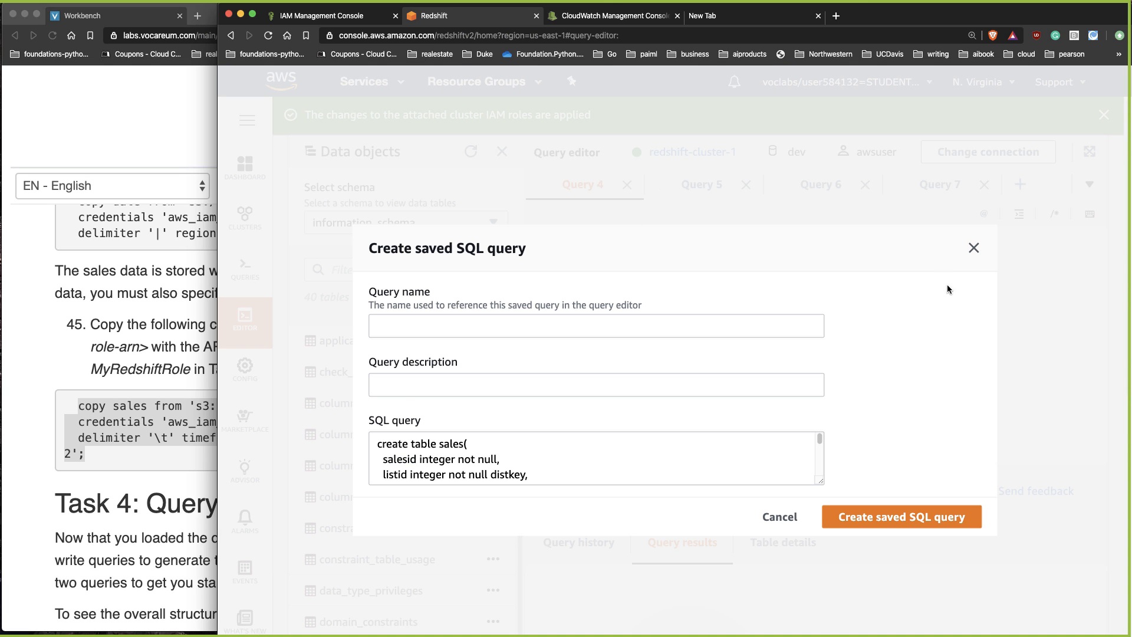
left_click(971, 247)
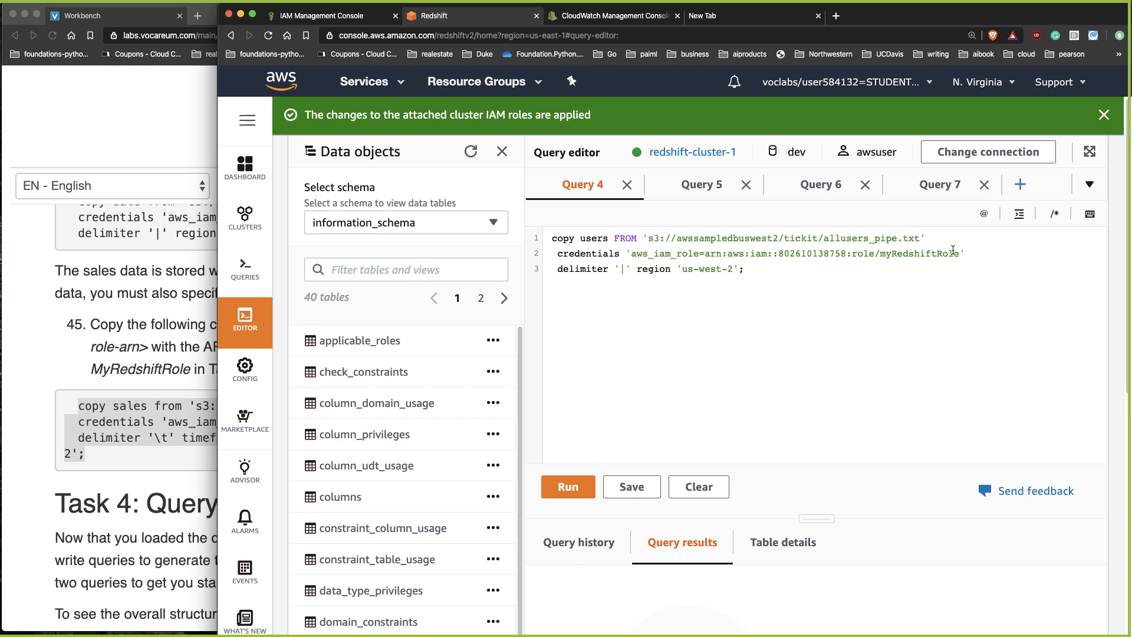
left_click(1020, 184)
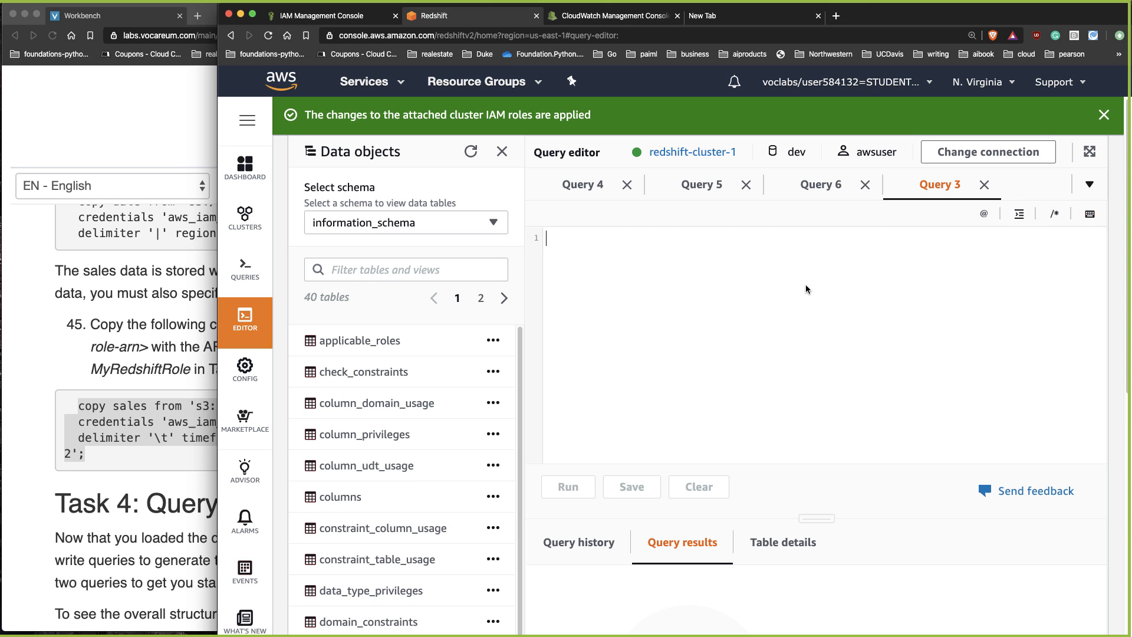
key("super+v")
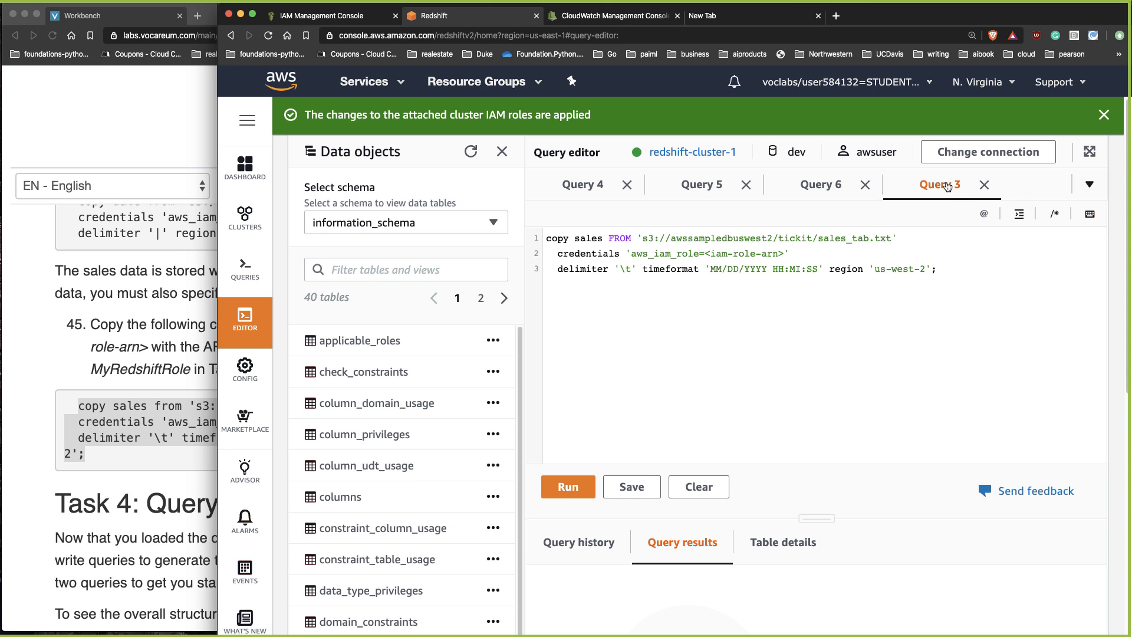
Copy the credentials clause with the myRedshiftRole ARN from the copy date statement in Query 1
left_click(1090, 184)
left_click(990, 588)
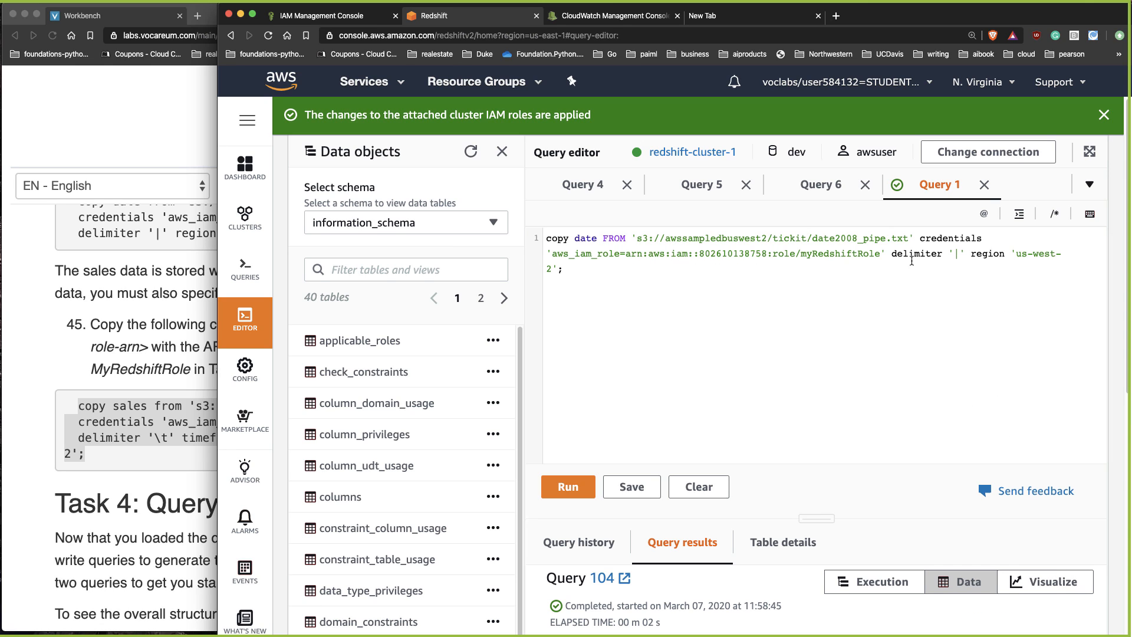
left_click_drag(915, 238, 884, 253)
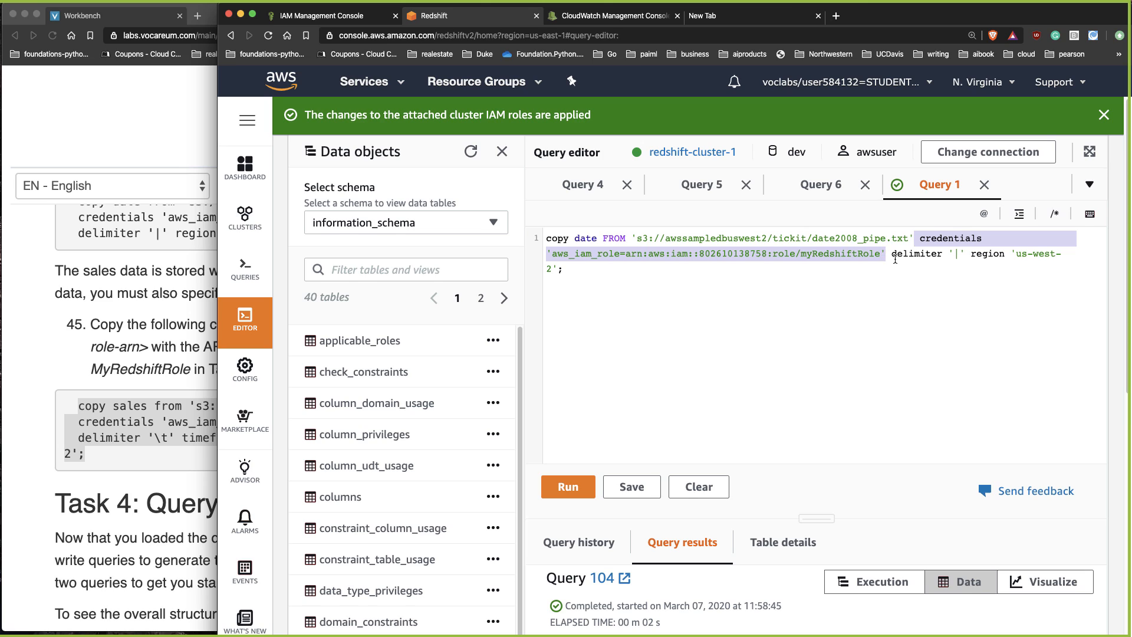
left_click(597, 186)
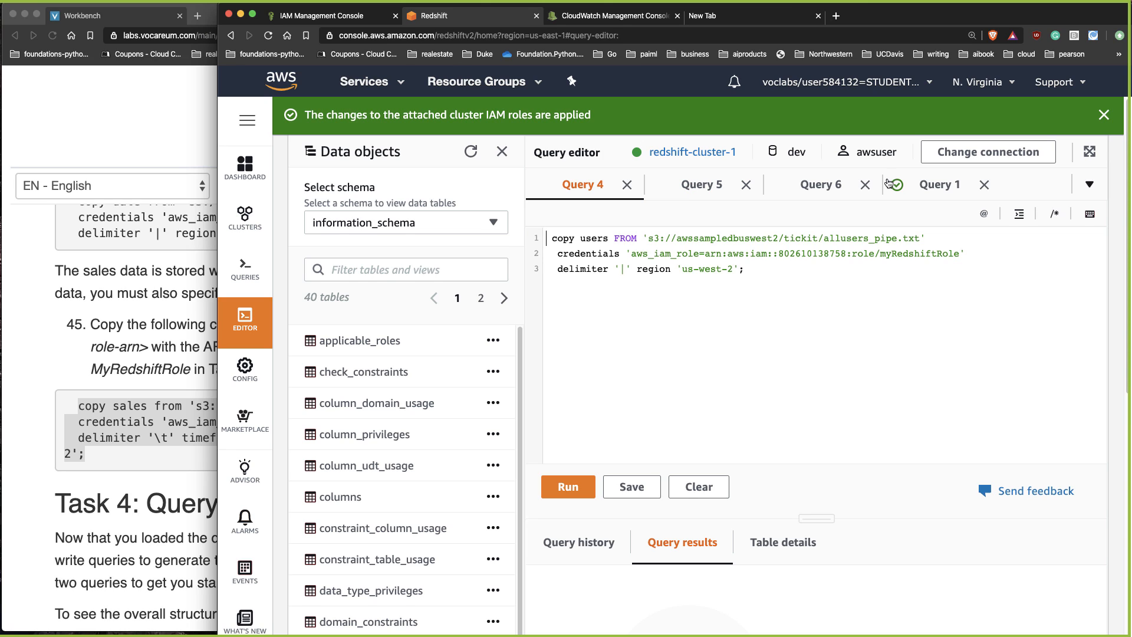
Replace the placeholder credentials clause in the copy sales statement of Query 3 with the myRedshiftRole credentials and run the query
left_click(1089, 187)
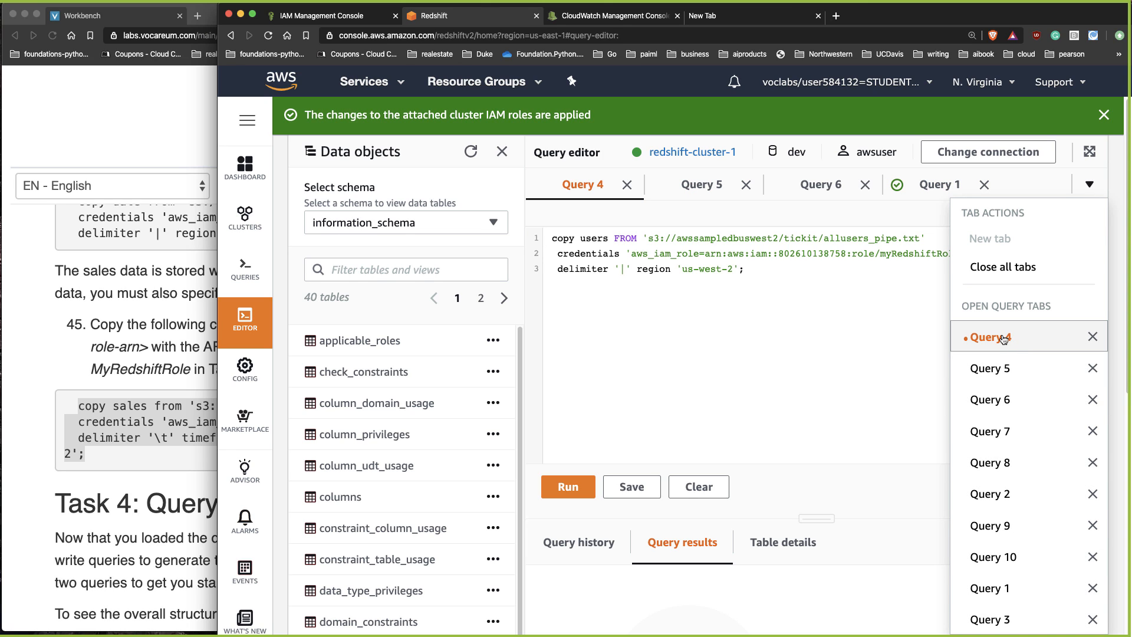
left_click(994, 619)
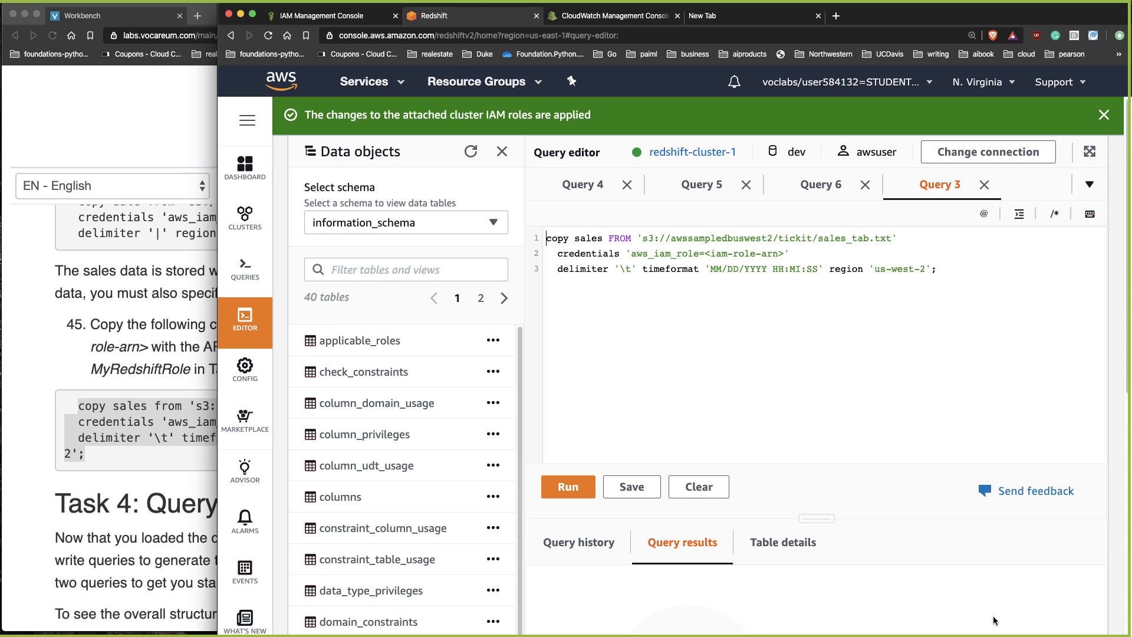
left_click_drag(800, 253, 559, 255)
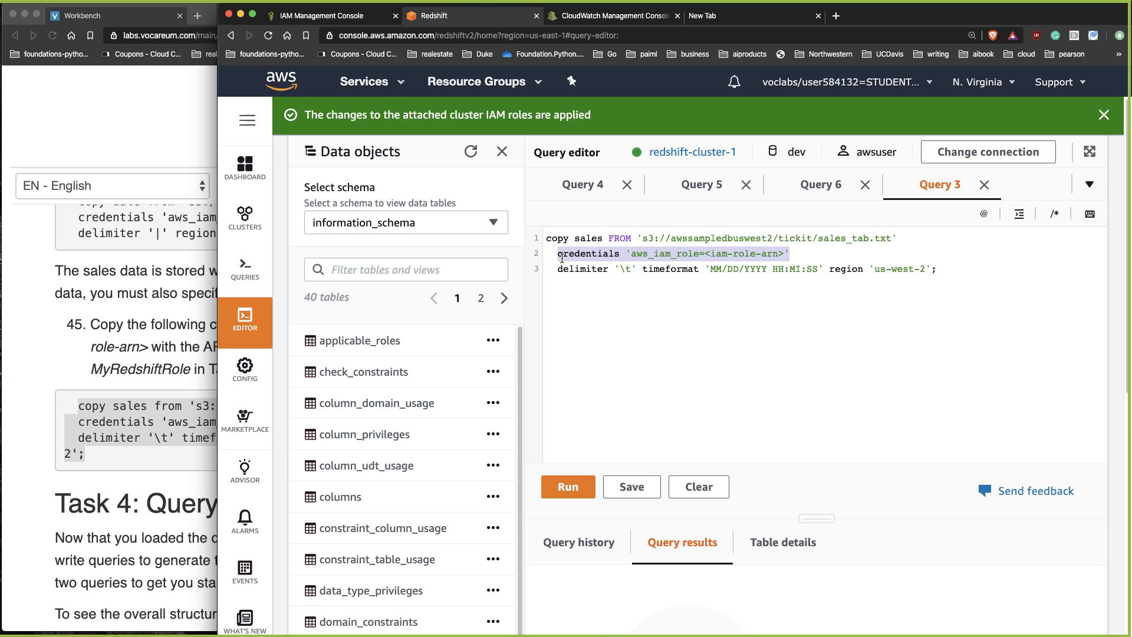
key("super+v")
left_click(552, 485)
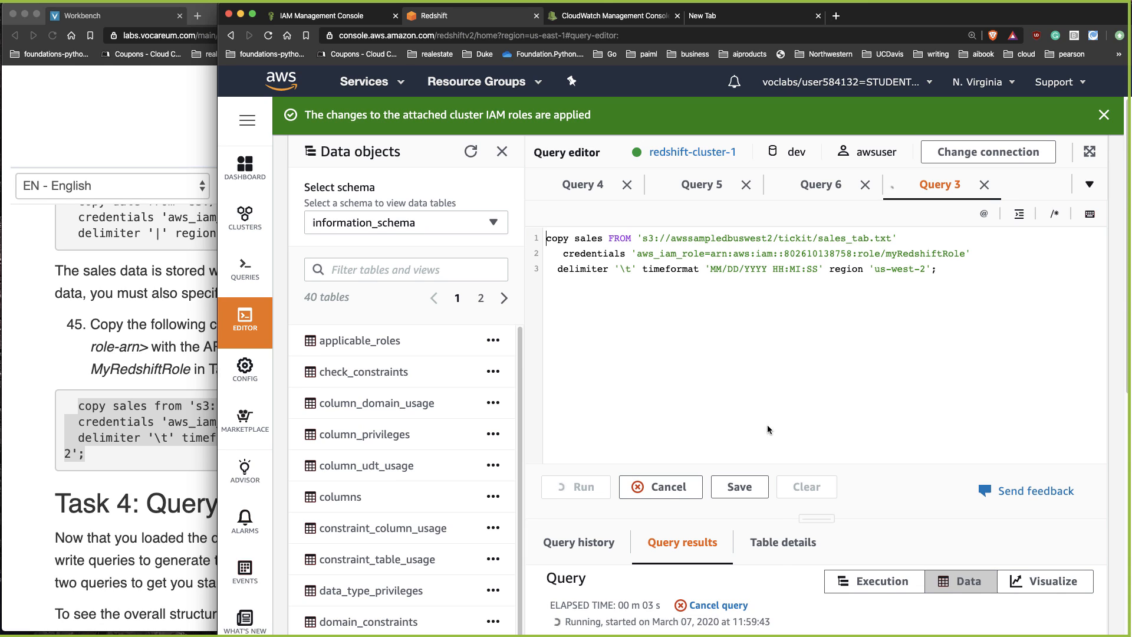
Check the run status of the copy sales statement in the query results
scroll(779, 535, "down", 5)
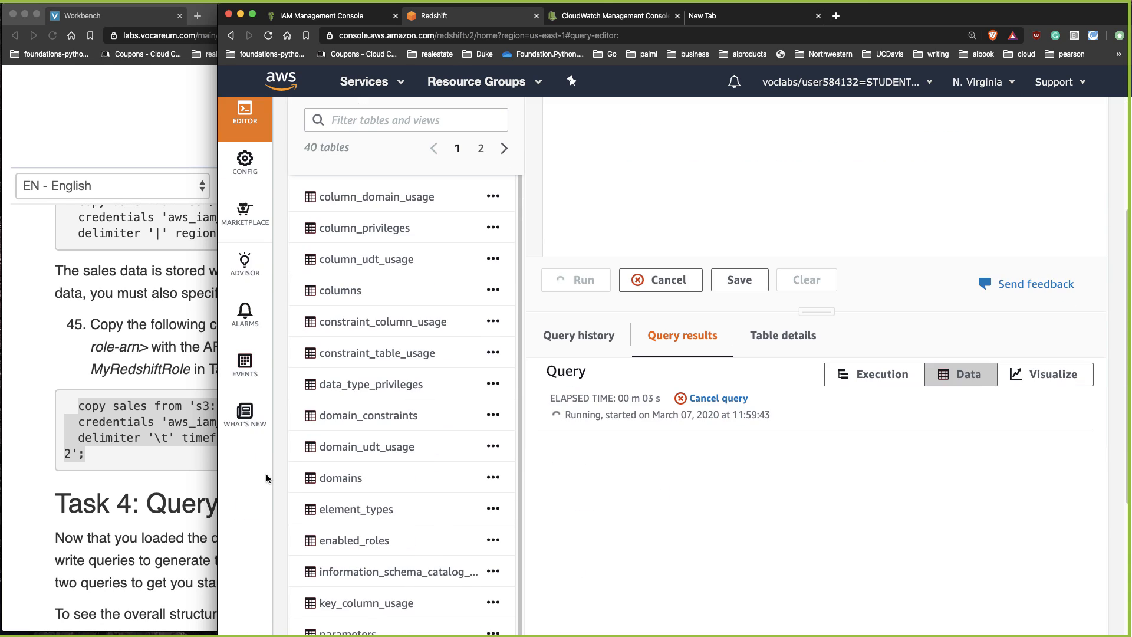
scroll(266, 473, "up", 5)
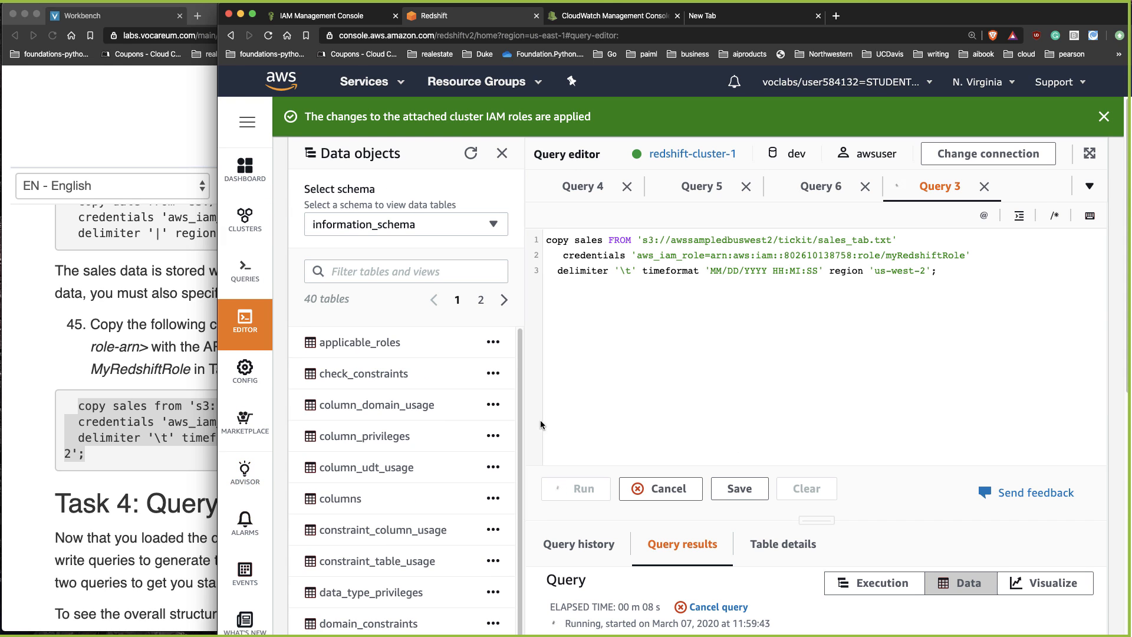
scroll(1084, 428, "down", 3)
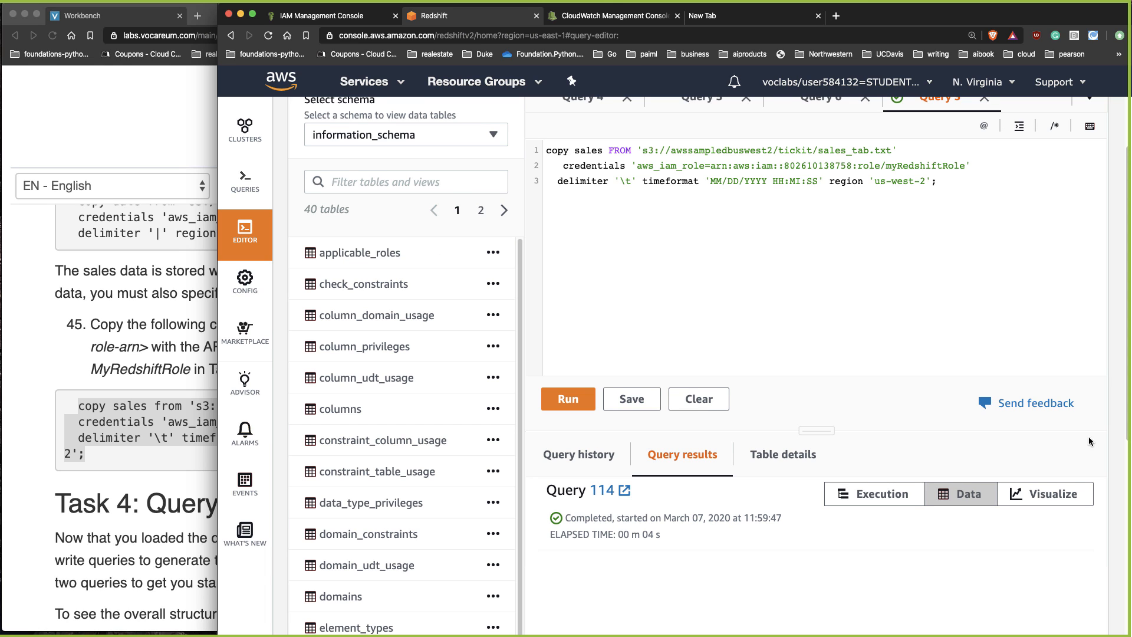
Switch to the Workbench lab instructions and read step 46 of Task 4 on previewing the sales table
left_click(200, 506)
scroll(234, 506, "down", 5)
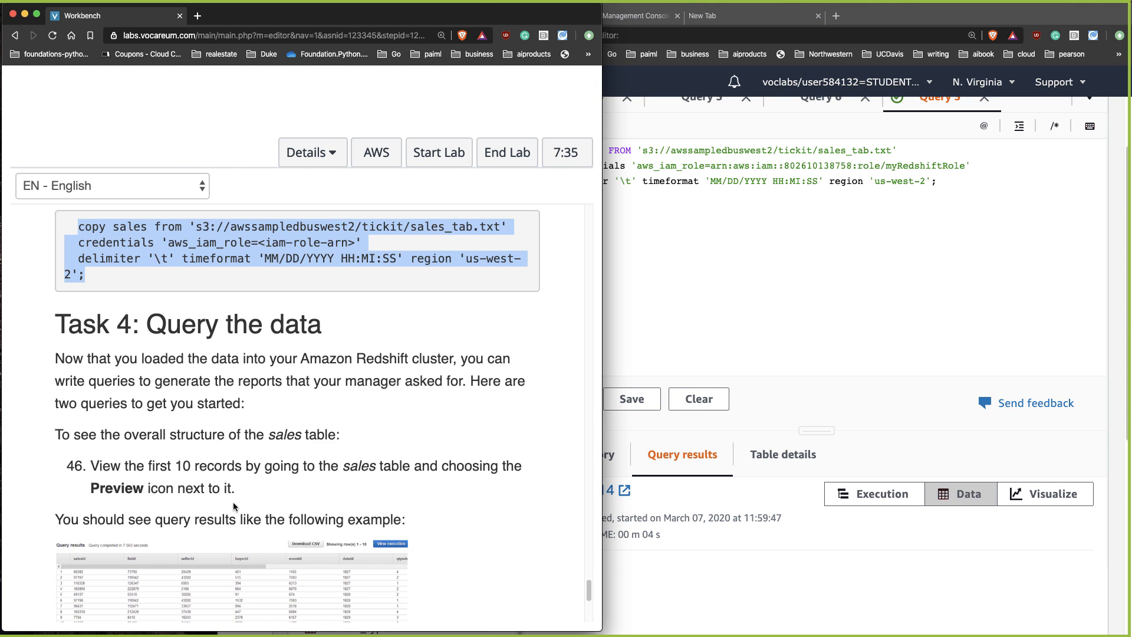
scroll(353, 442, "down", 1)
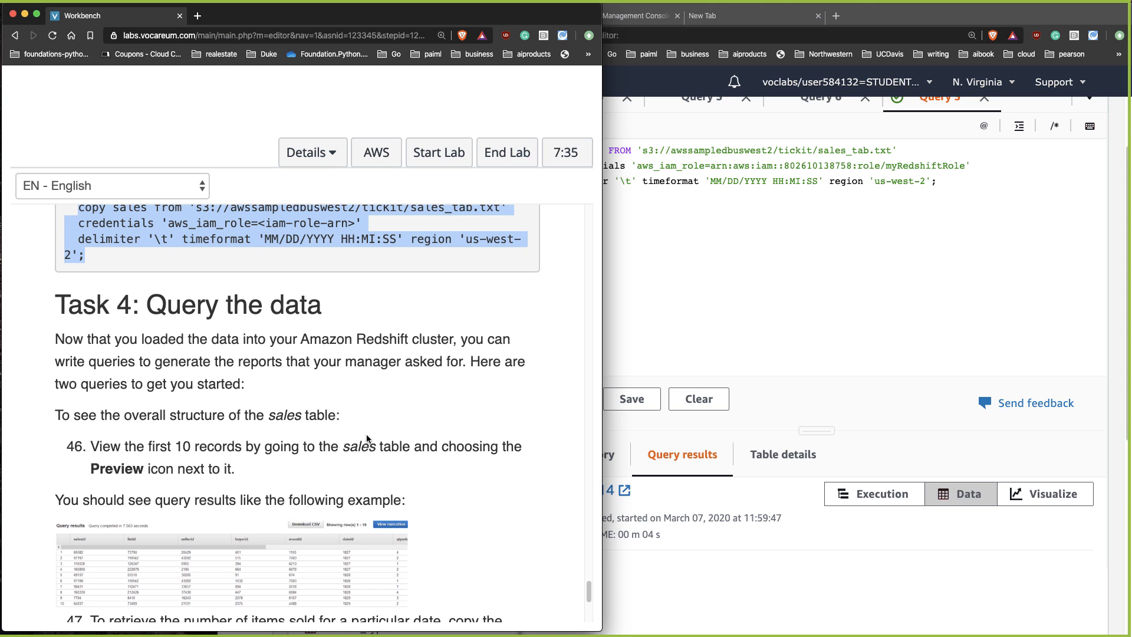
scroll(377, 442, "down", 2)
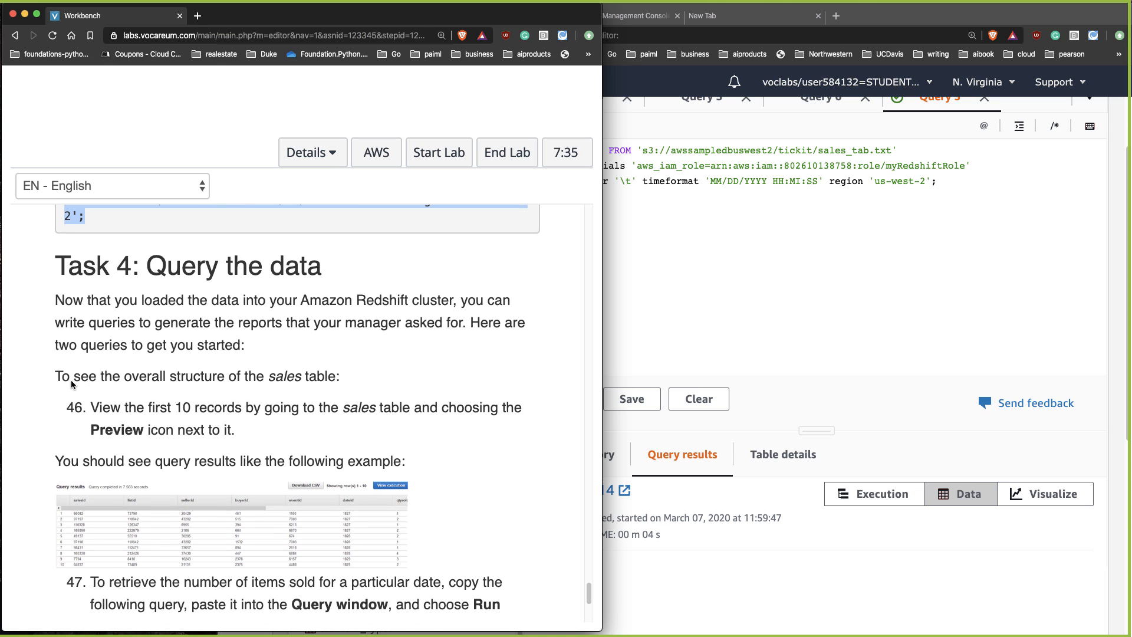
left_click_drag(48, 376, 376, 375)
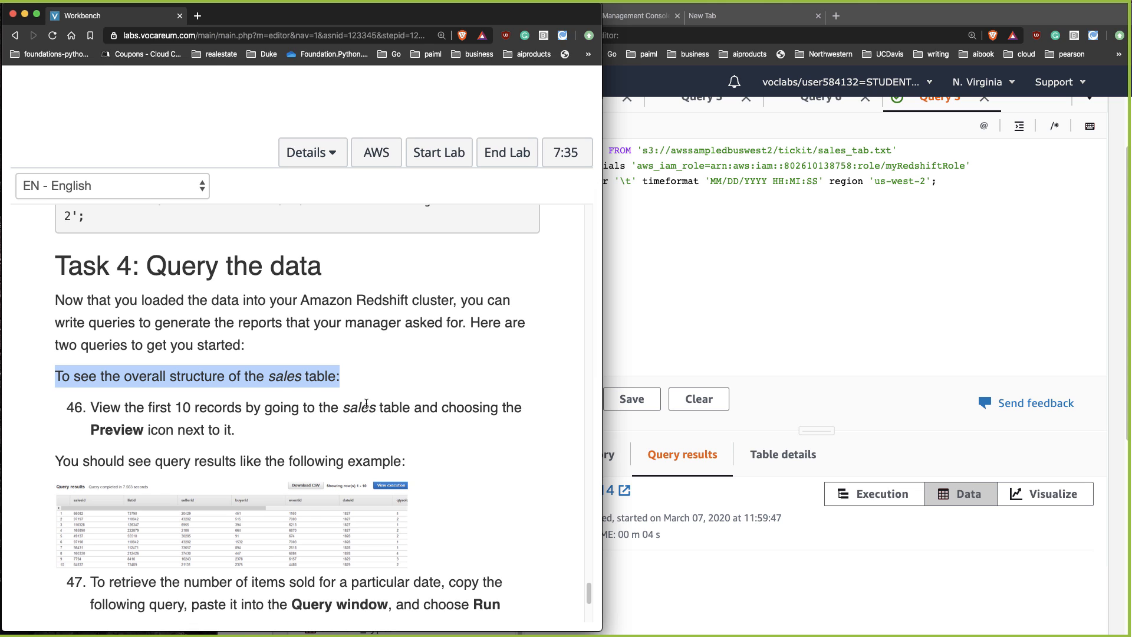
left_click_drag(344, 410, 536, 426)
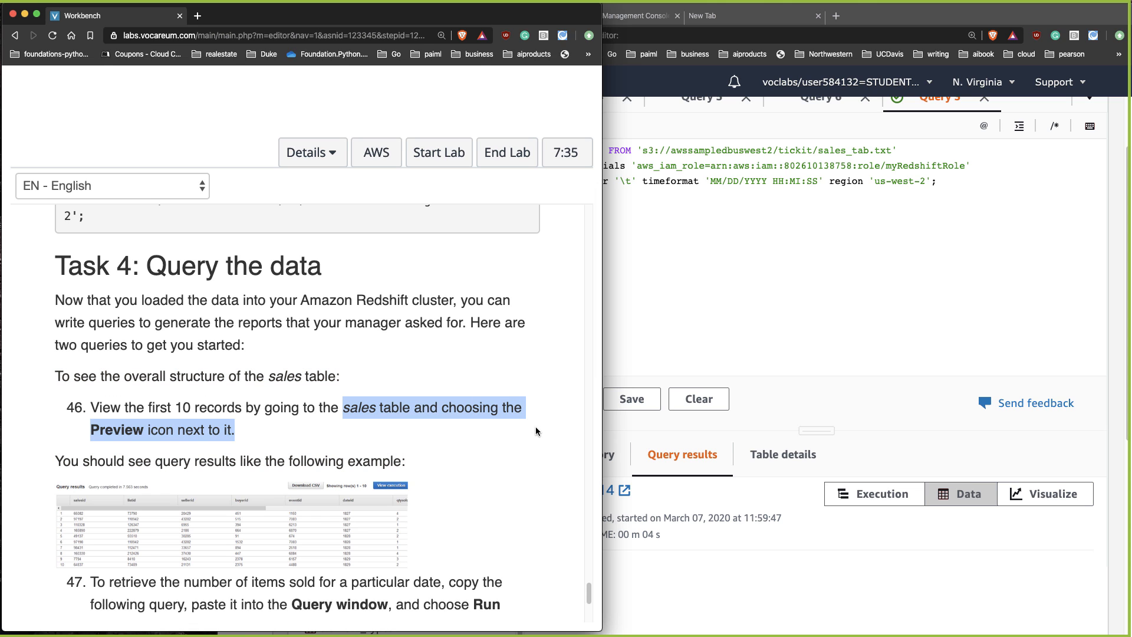
Return to the Redshift query editor and refresh the data objects list
left_click(837, 407)
scroll(566, 221, "up", 1)
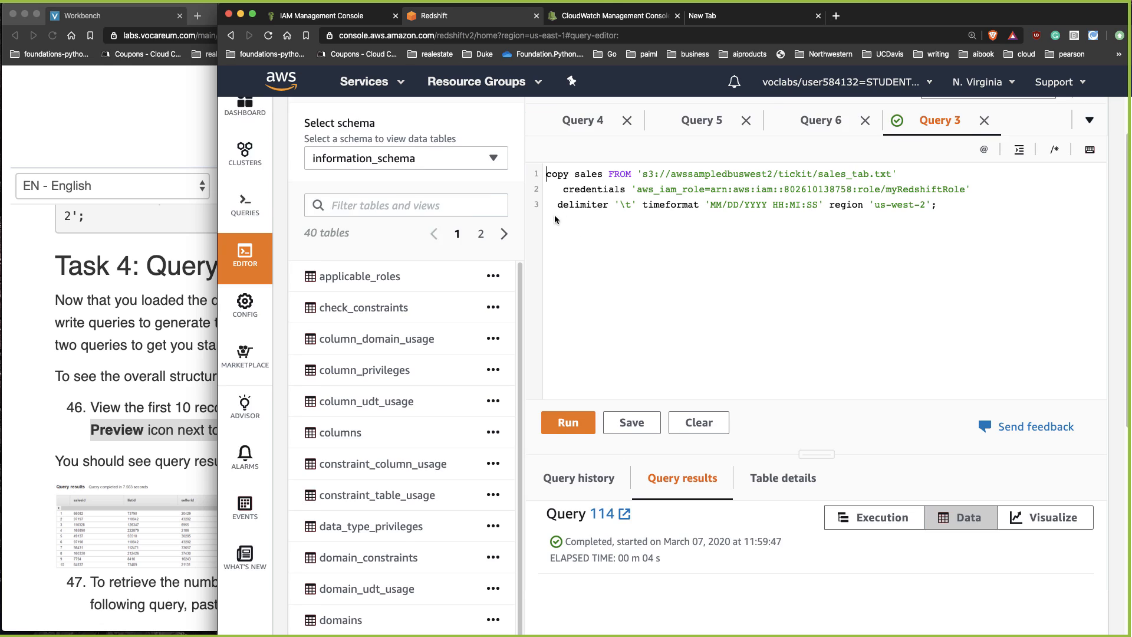
left_click(471, 155)
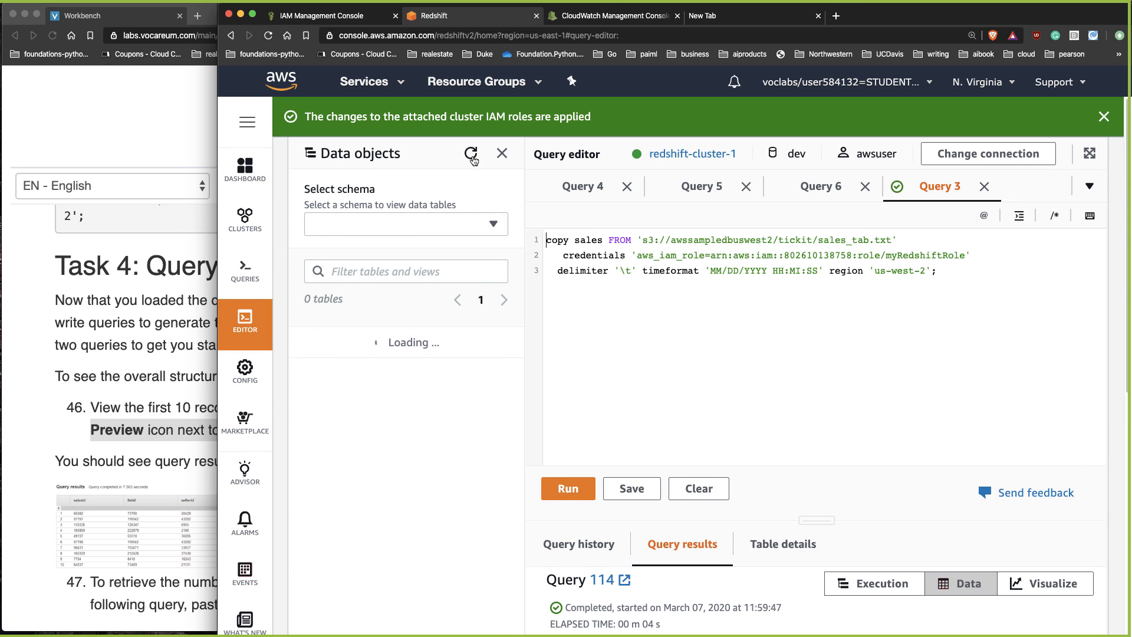
Try to find the sales table by filtering the information_schema tables for "sales", and clear the filter
left_click(433, 277)
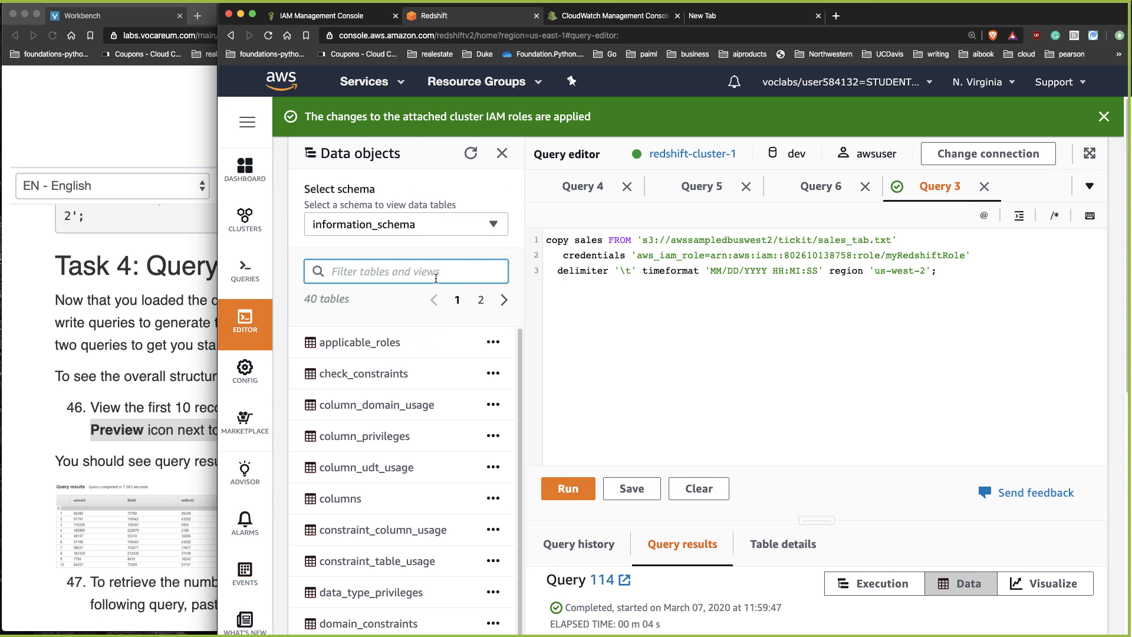
type("sales")
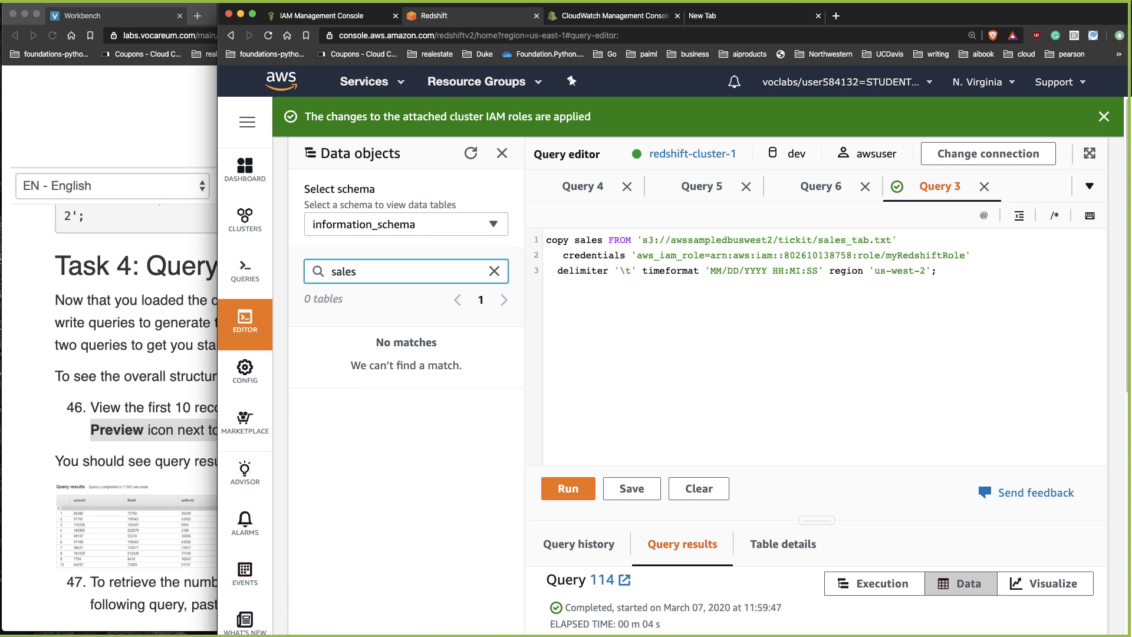
key("BackSpace")
key("BackSpace")
key("BackSpace")
key("BackSpace")
key("BackSpace")
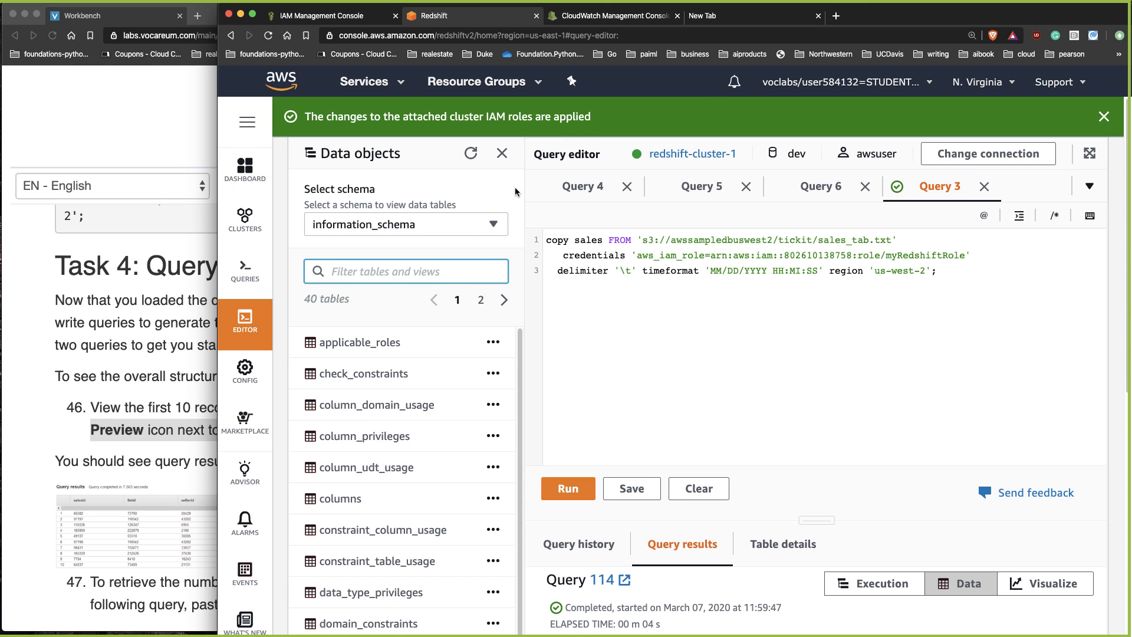
Select the public schema and open the sales table to review its column definitions
left_click(457, 231)
left_click(331, 339)
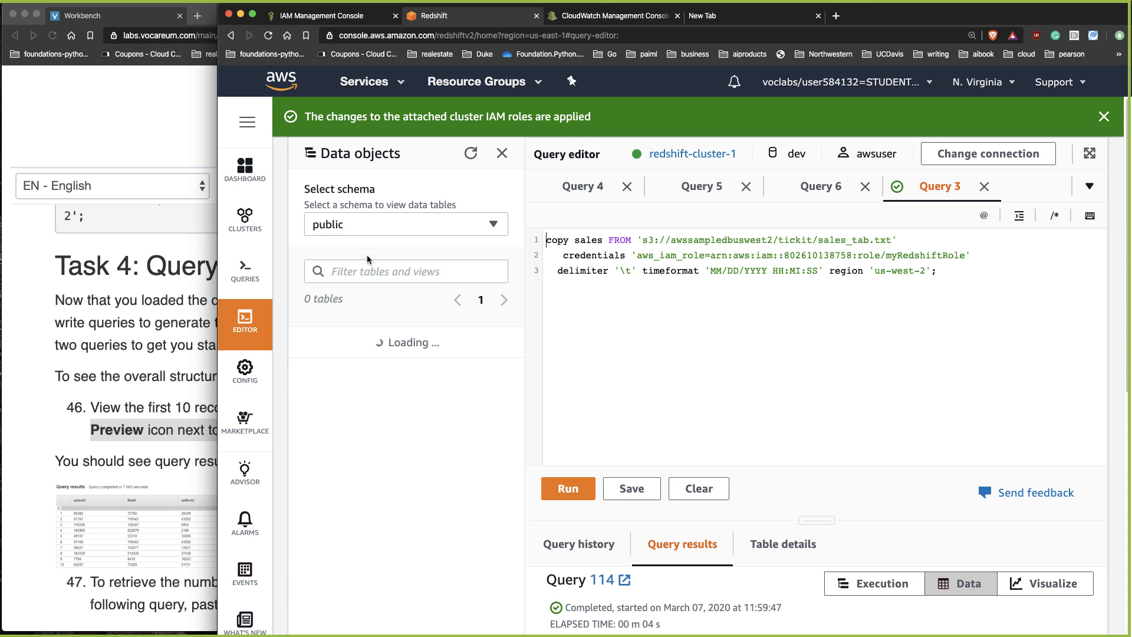
left_click(357, 274)
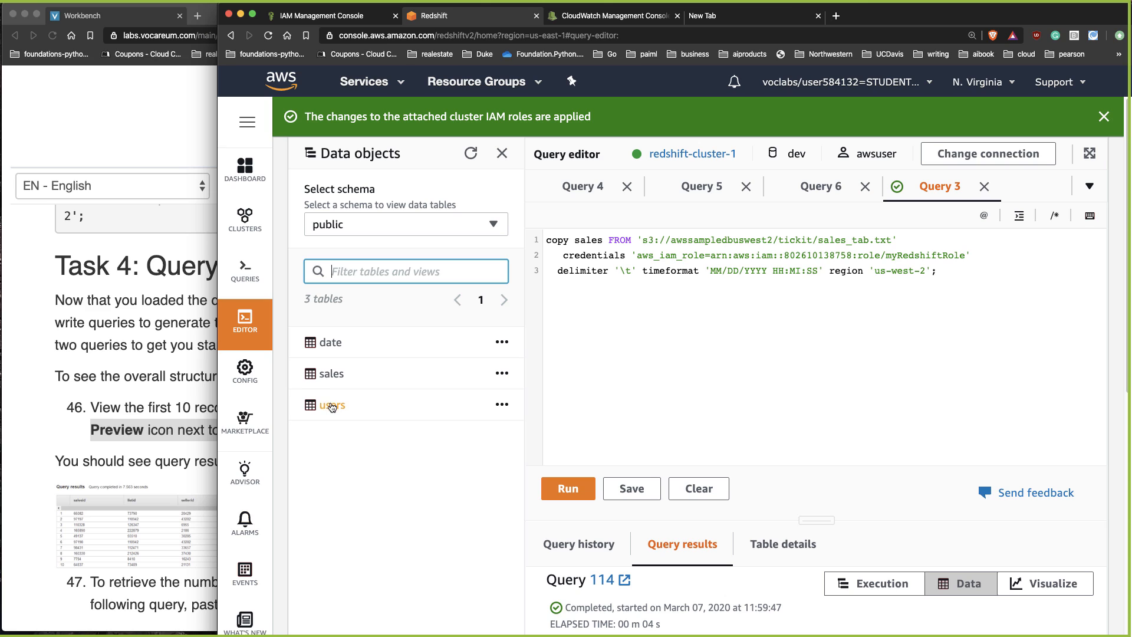
left_click(330, 375)
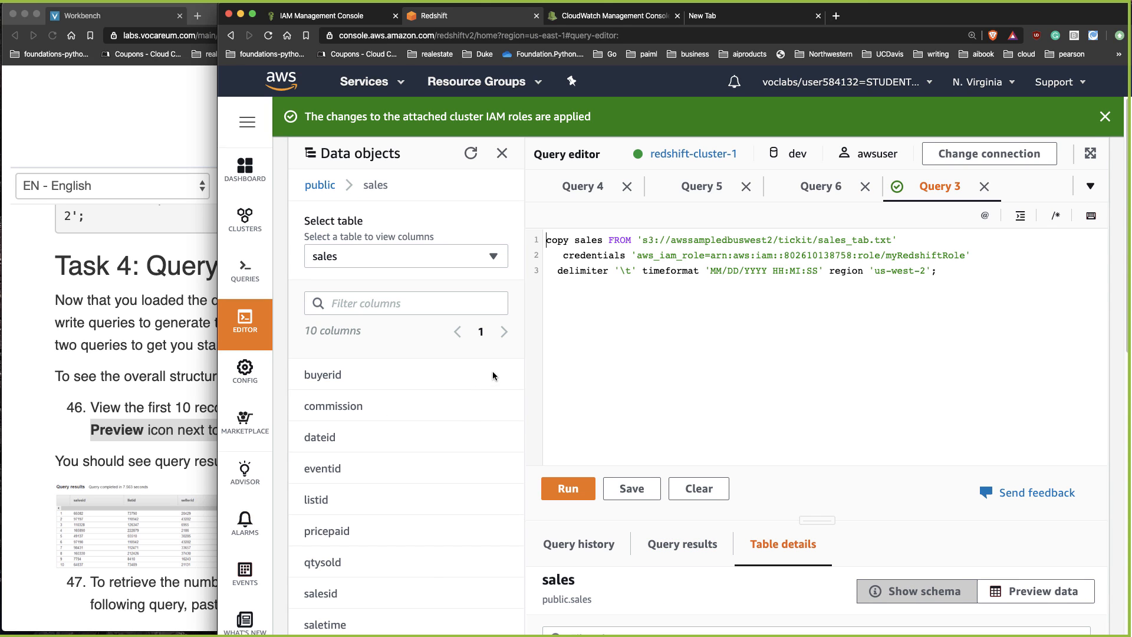
scroll(513, 359, "down", 5)
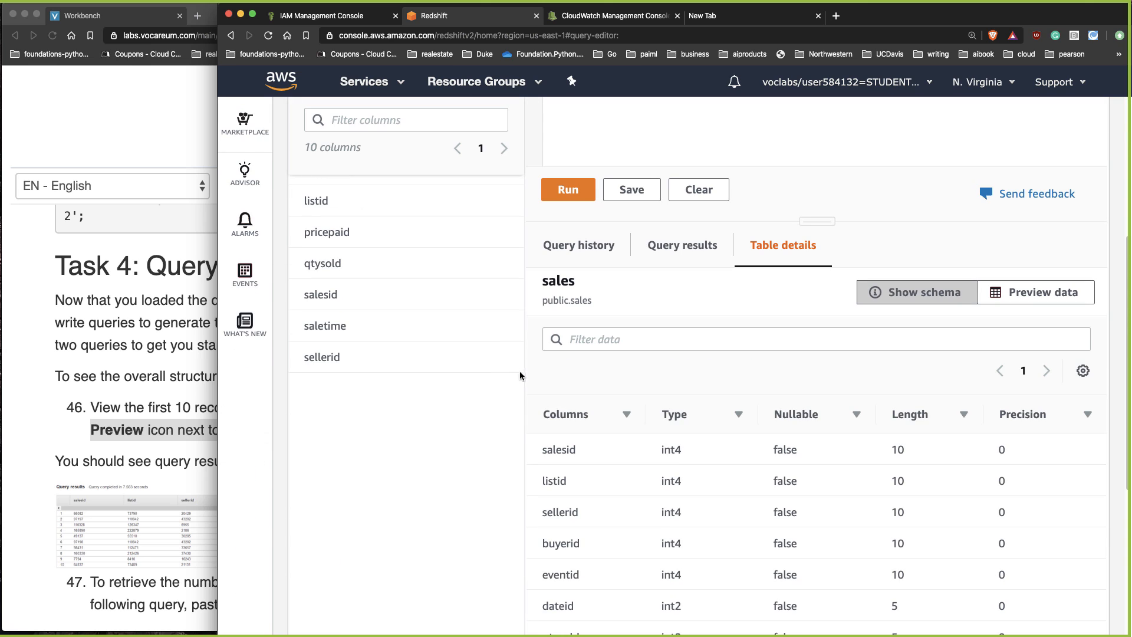
scroll(681, 470, "down", 4)
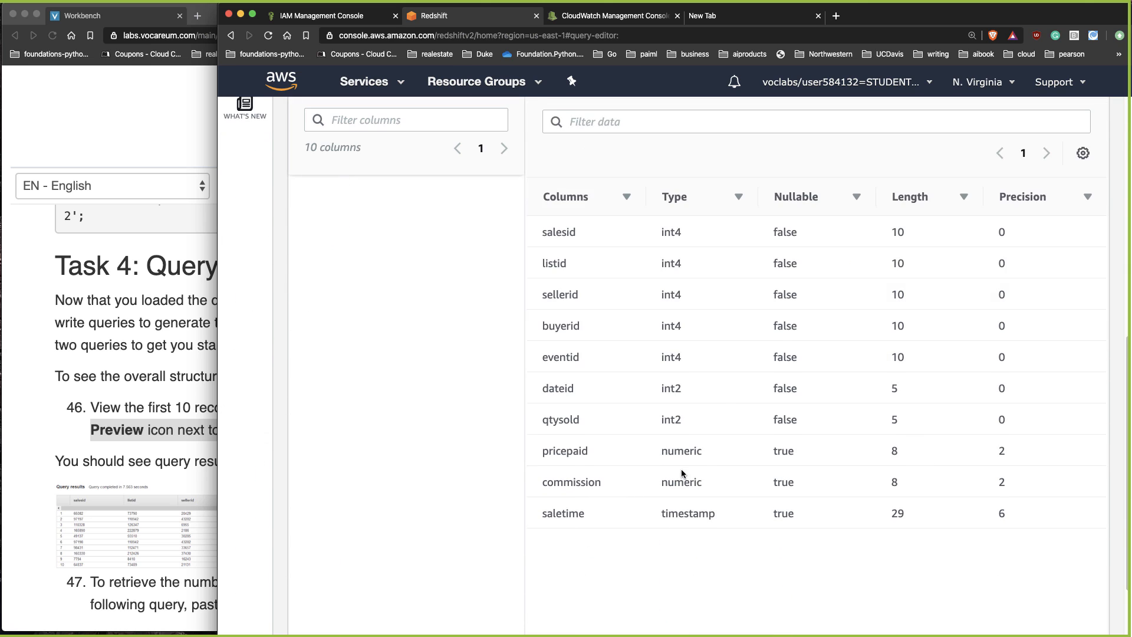
scroll(681, 469, "up", 4)
scroll(681, 470, "up", 3)
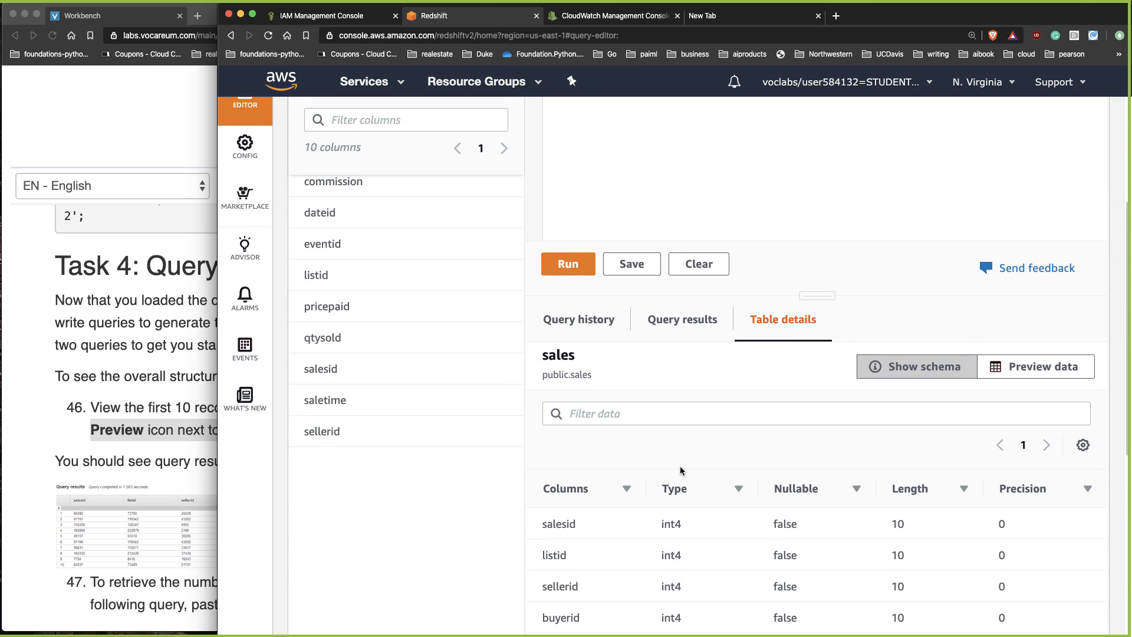
Preview the sales table's data and look through the sample records
left_click(1014, 388)
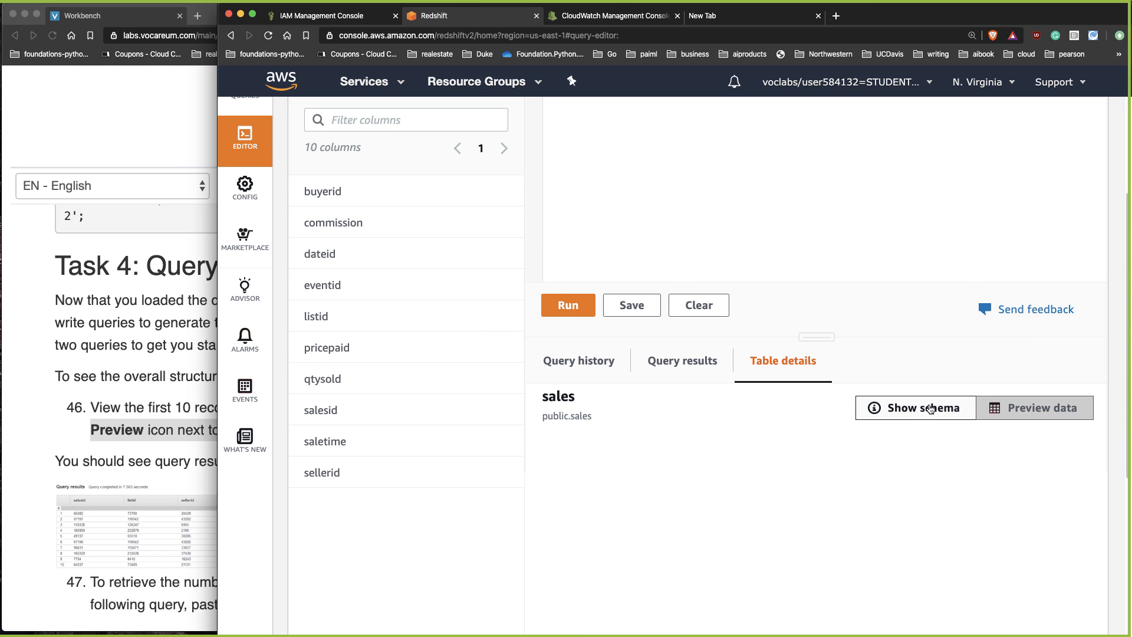
scroll(1100, 453, "down", 4)
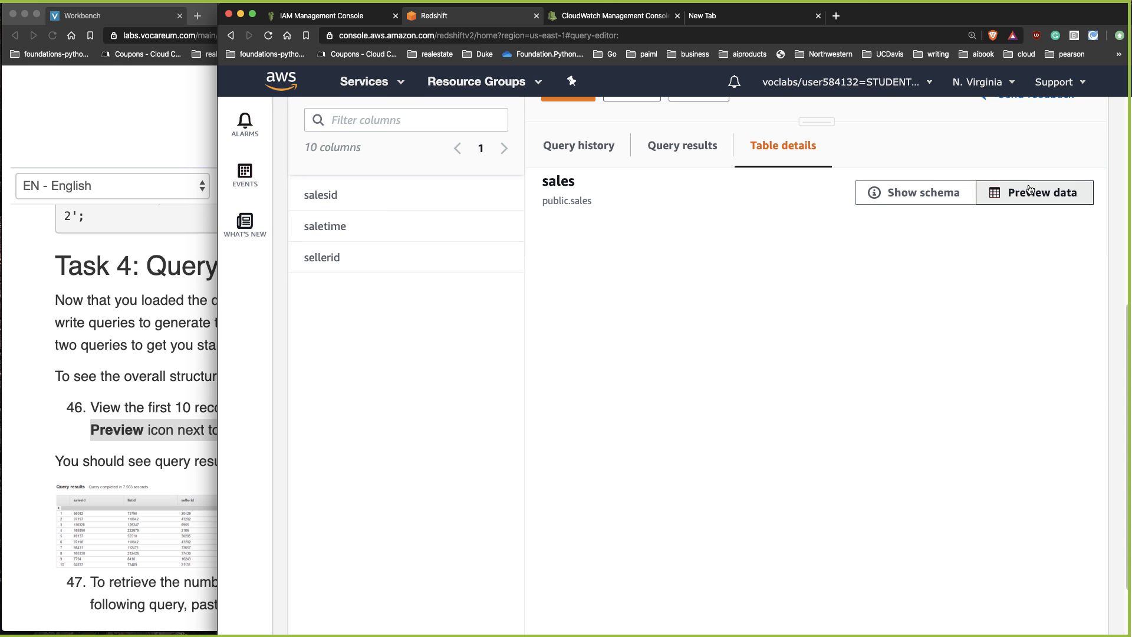
scroll(1040, 285, "up", 4)
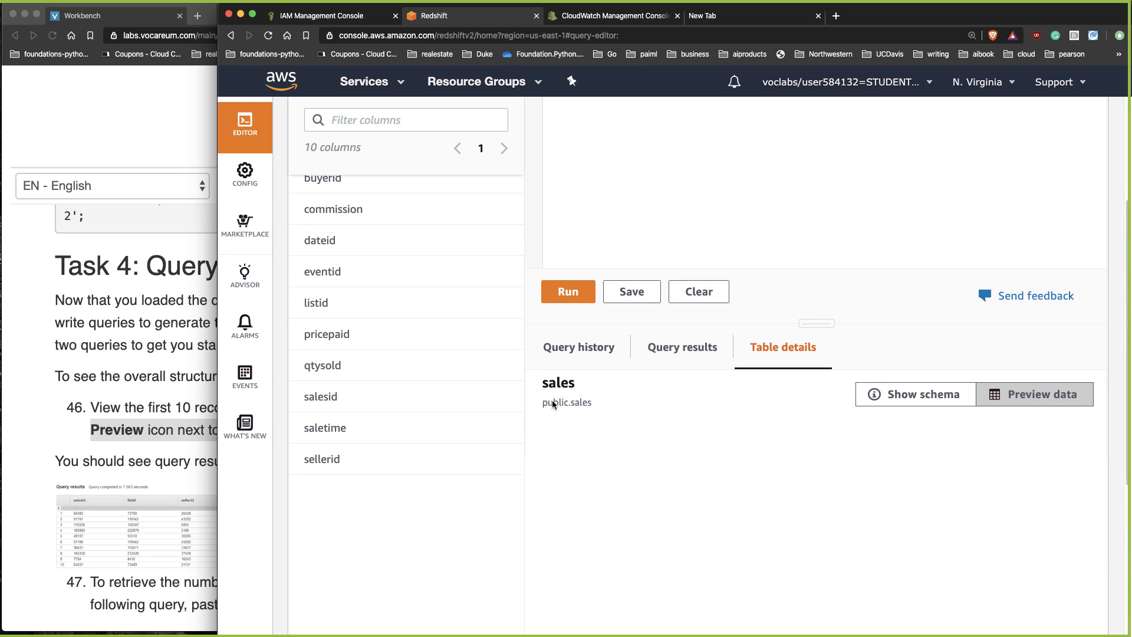
scroll(883, 422, "down", 6)
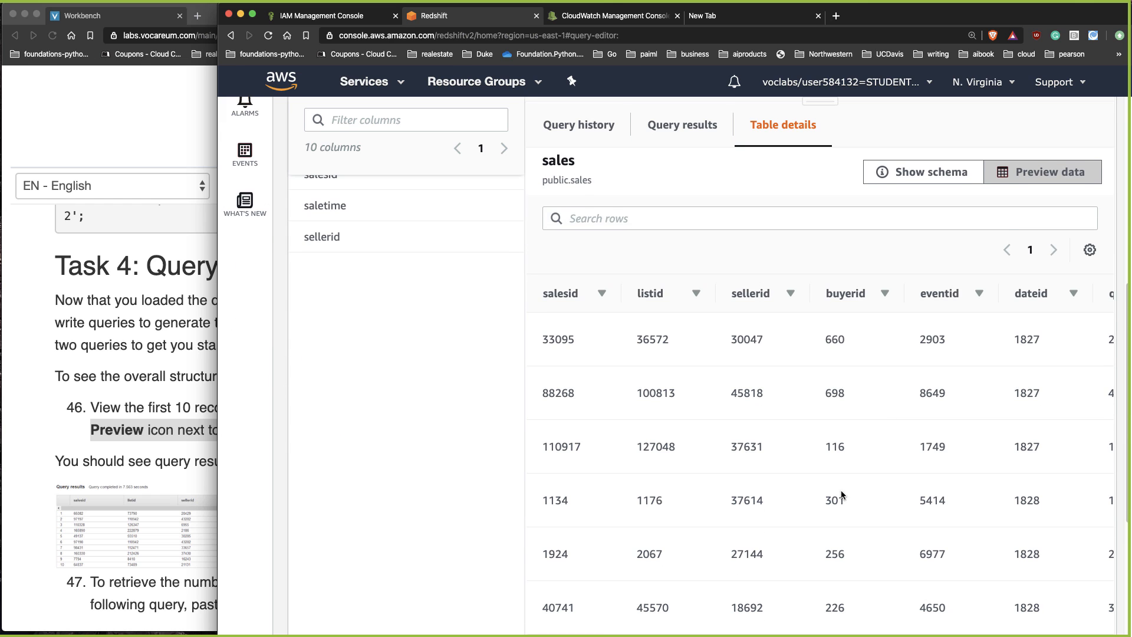
scroll(621, 589, "up", 7)
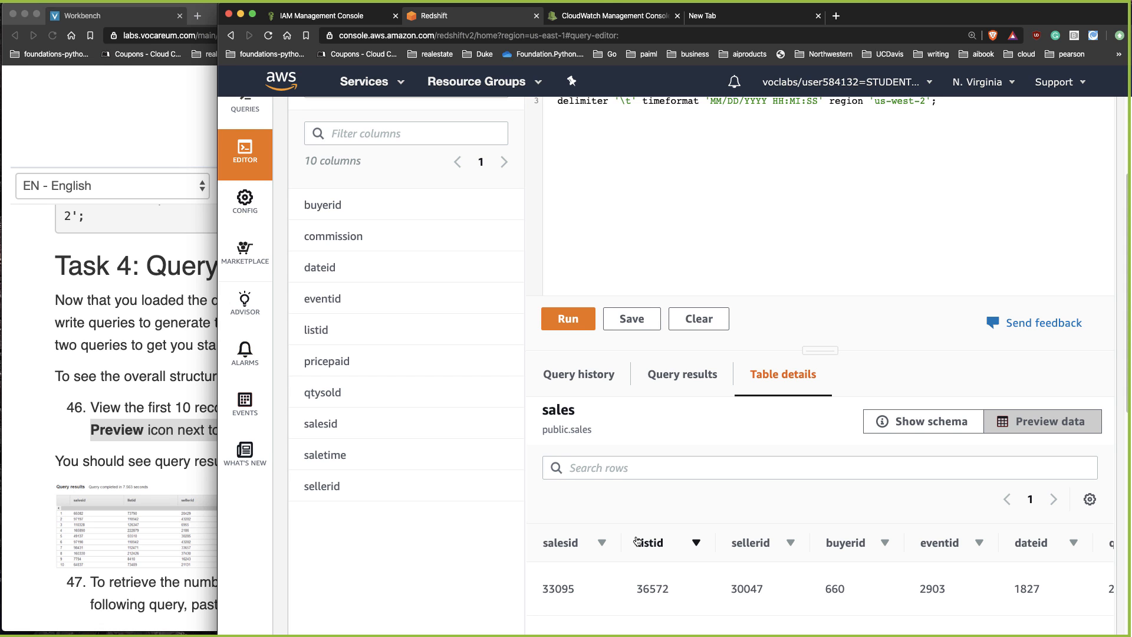
Switch to the Workbench lab instructions and copy the sum(qtysold) query from step 47
left_click(152, 401)
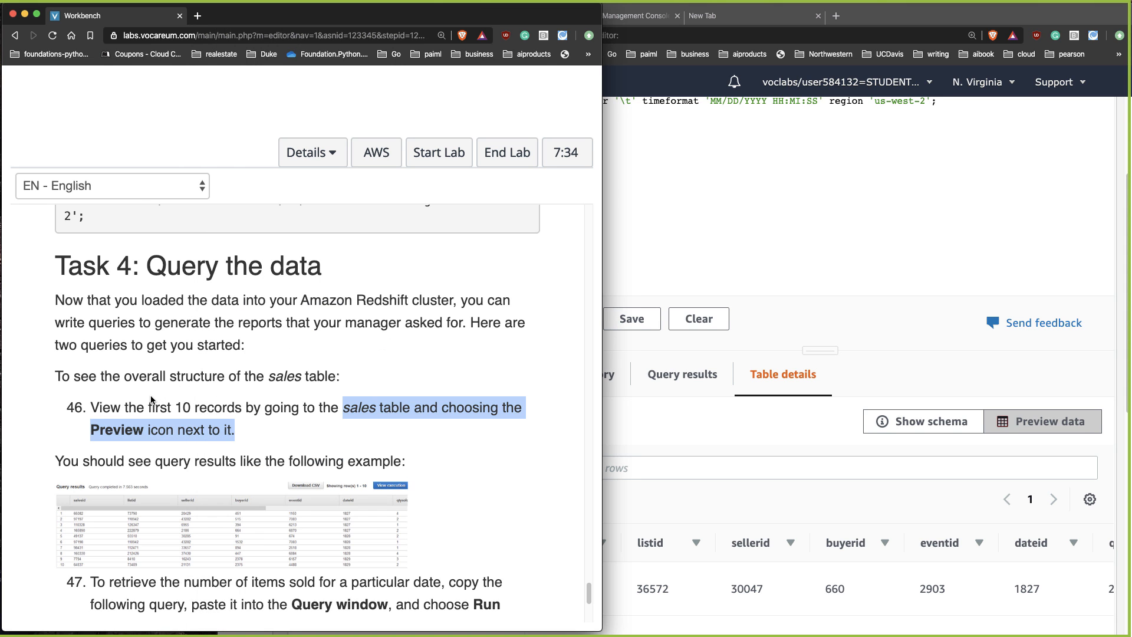
scroll(152, 400, "down", 3)
scroll(151, 400, "down", 1)
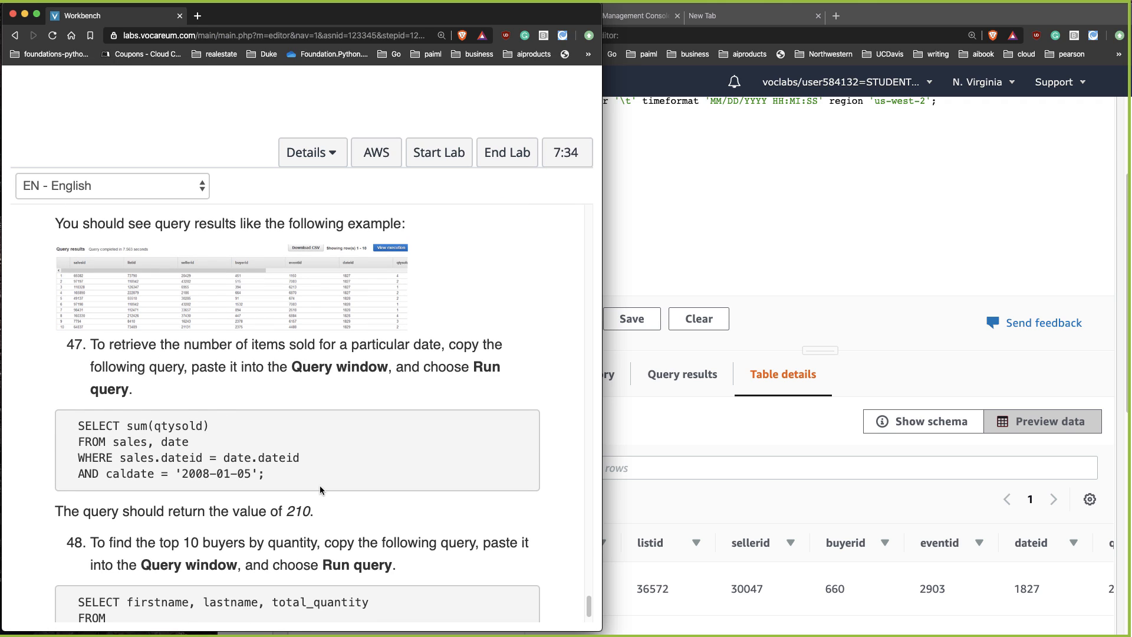
left_click_drag(286, 483, 39, 424)
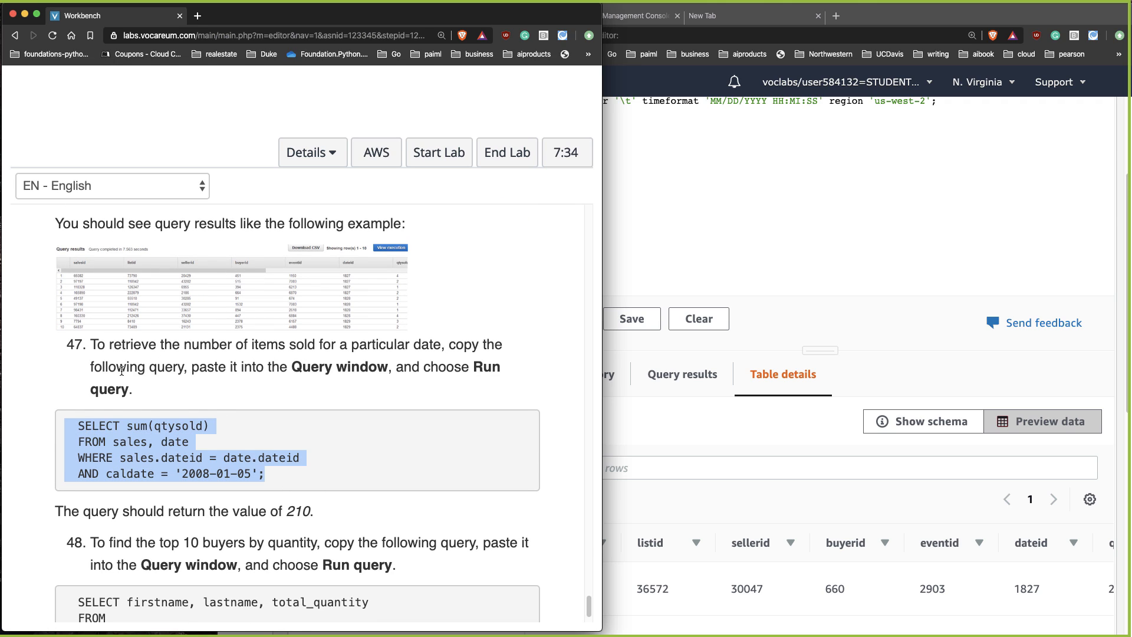
Return to the query editor, close Query 3 without saving, and paste the sum(qtysold) query for caldate '2008-01-05' into a new query
left_click(750, 296)
scroll(813, 312, "up", 3)
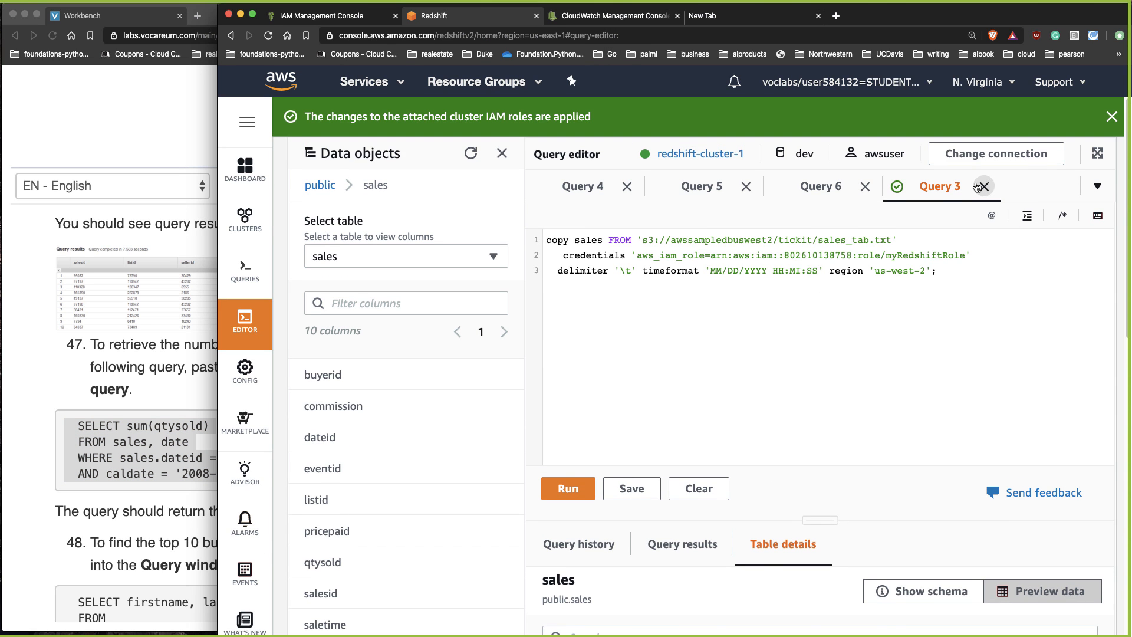
left_click(982, 187)
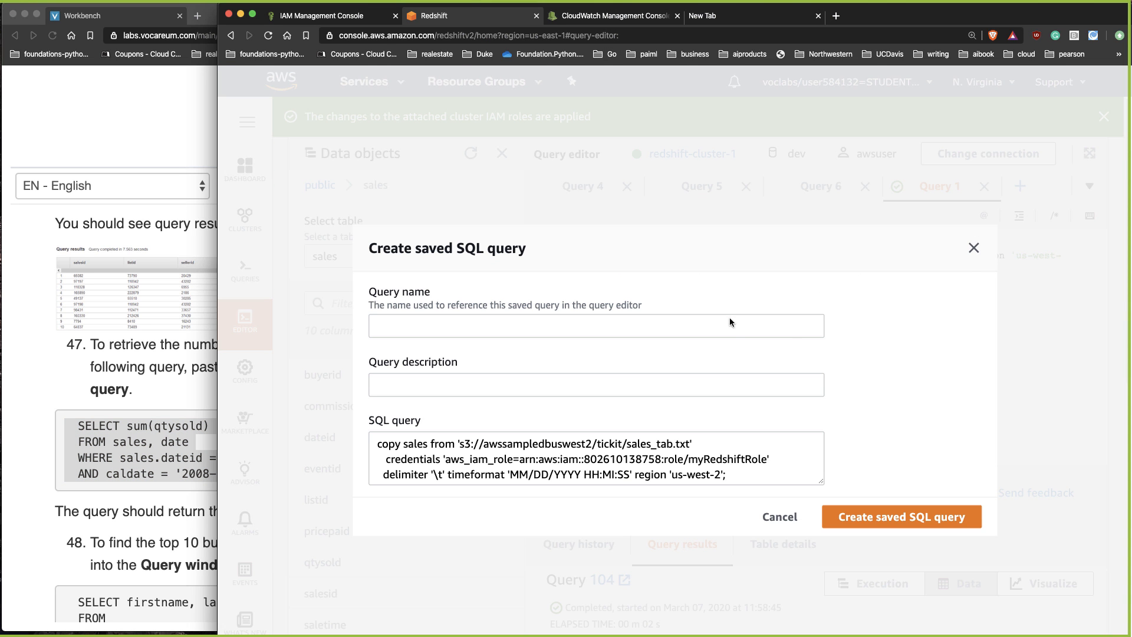
left_click(974, 249)
left_click(1020, 186)
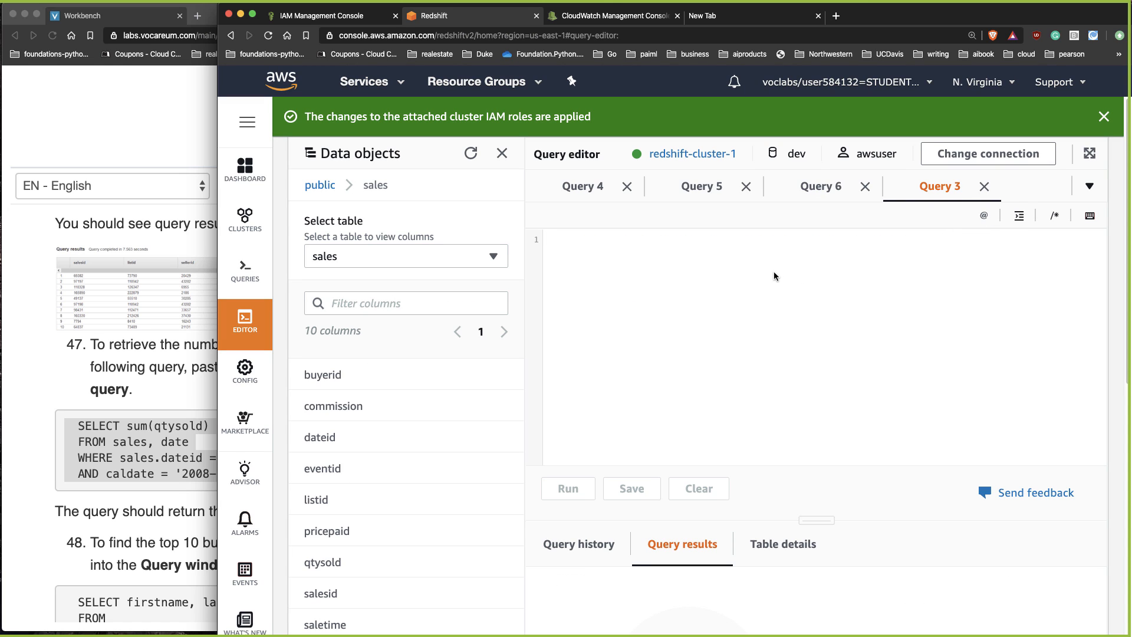
type("SELECT sum(qtysold) FROM sales, date WHERE sales.Dateid = date.Dateid AND caldate = '2008-01-05';")
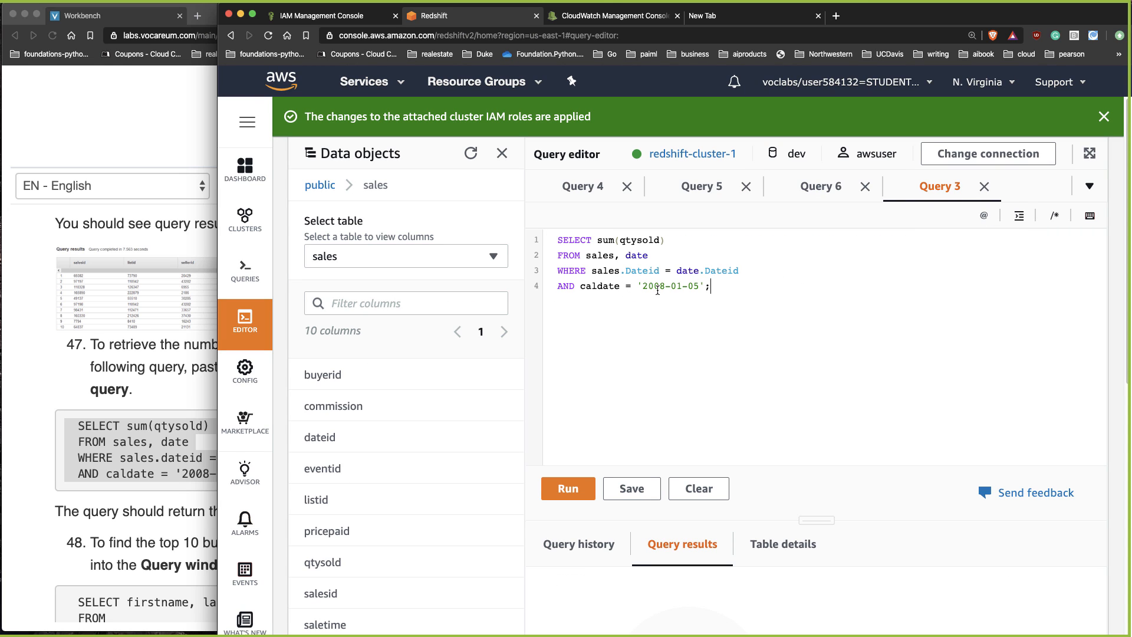
Run the sum(qtysold) query and check the returned sum in the query results
left_click(568, 488)
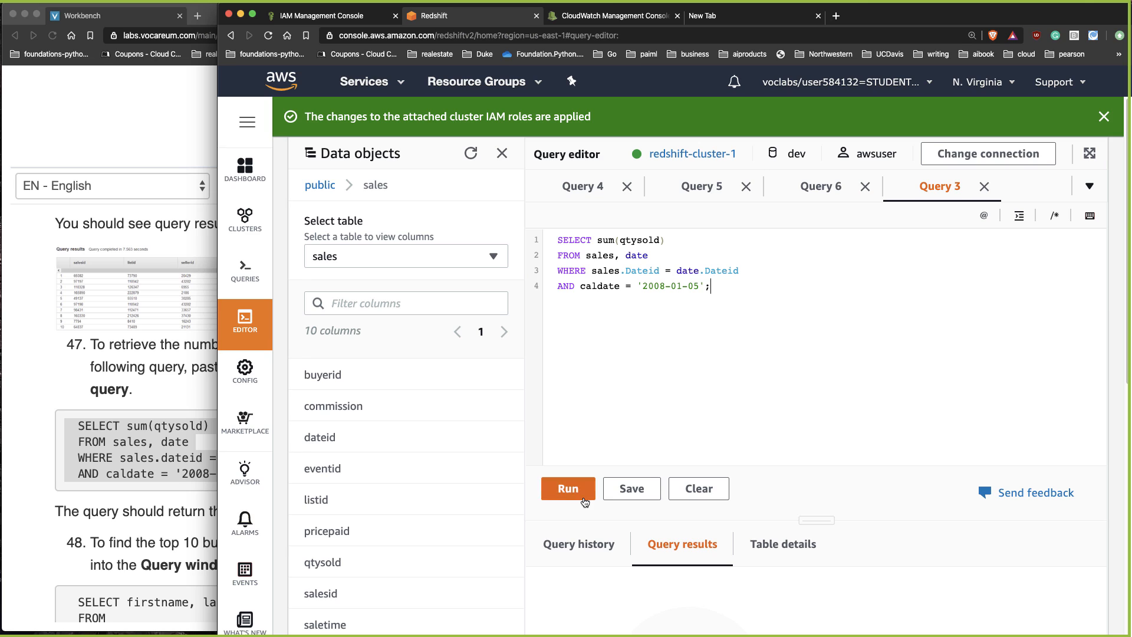
scroll(799, 426, "down", 2)
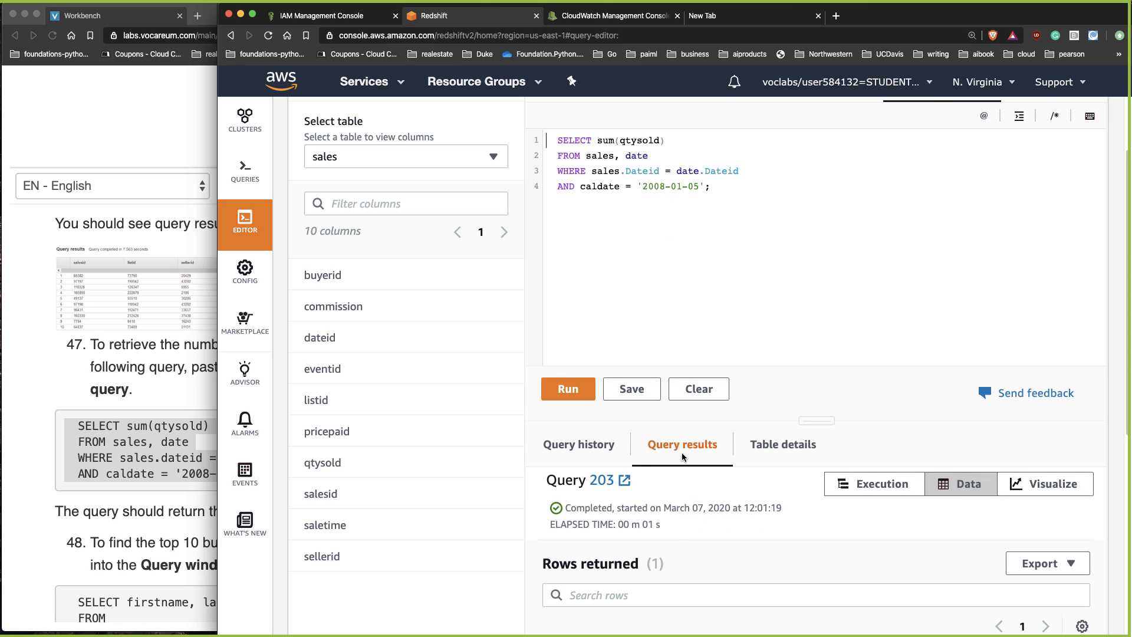
scroll(676, 547, "down", 3)
scroll(678, 548, "down", 2)
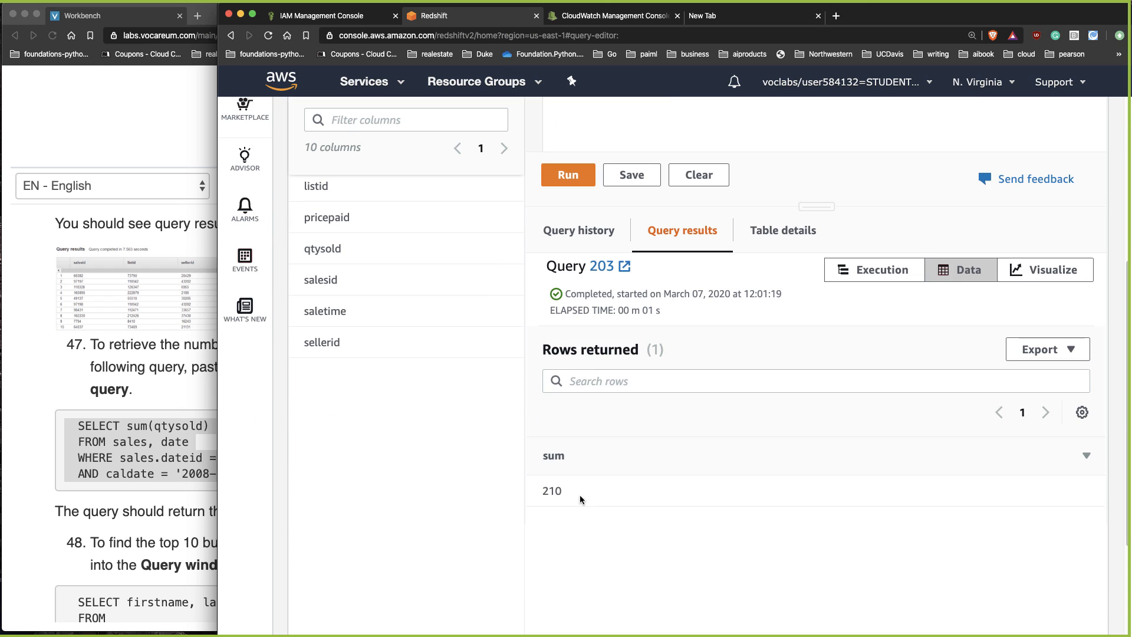
left_click_drag(579, 494, 544, 491)
scroll(574, 424, "up", 5)
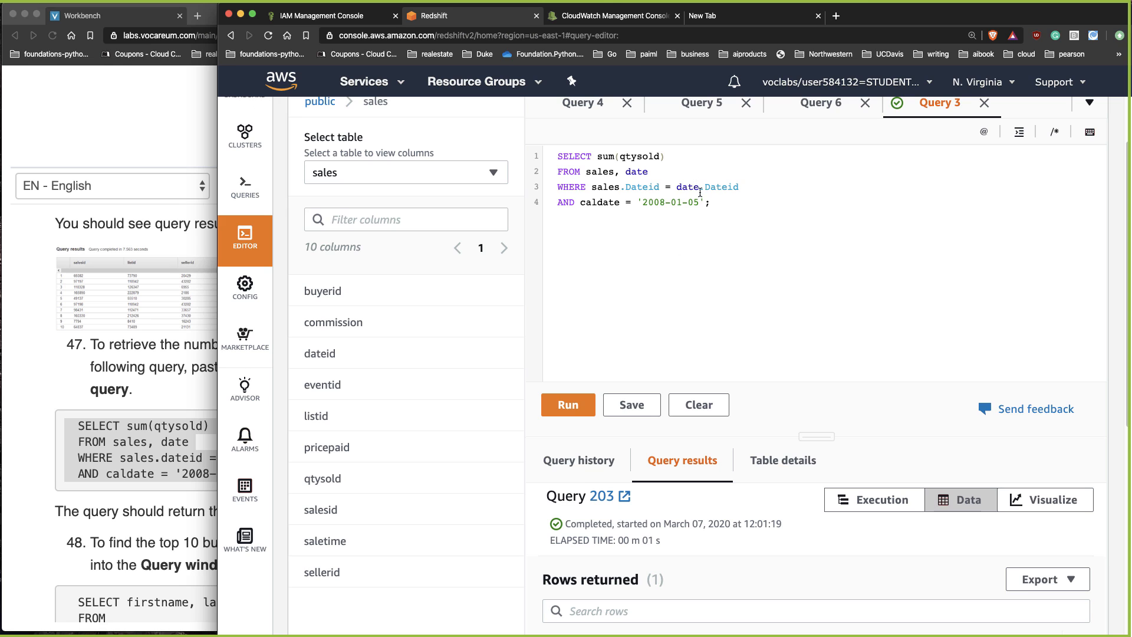
Switch to the Workbench lab instructions and copy the top 10 buyers by quantity query from step 48
left_click_drag(715, 221, 528, 154)
left_click(126, 549)
scroll(126, 549, "down", 2)
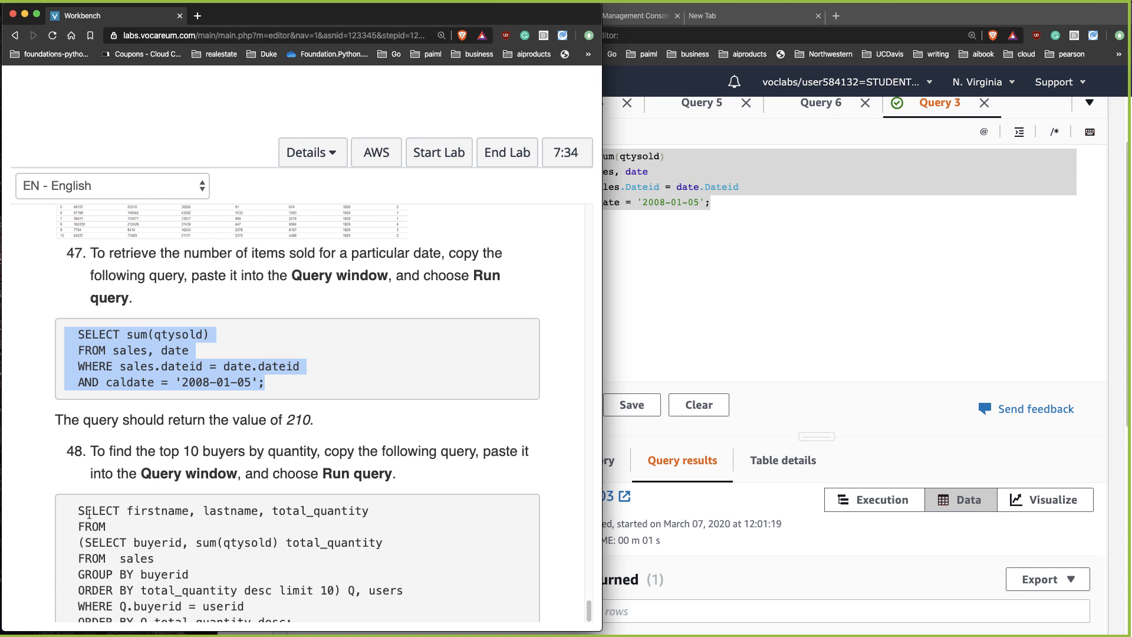
scroll(88, 514, "down", 3)
left_click_drag(309, 508, 69, 386)
Return to the Redshift query editor, close Query 6, and paste the top 10 buyers query into a new query
left_click(903, 152)
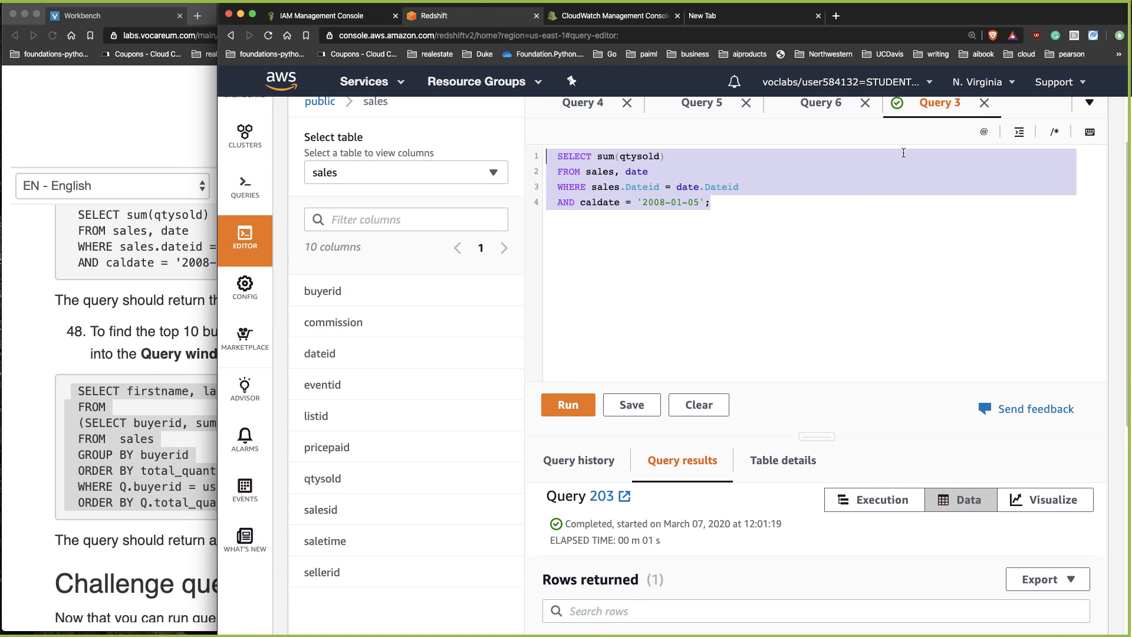
scroll(940, 235, "up", 3)
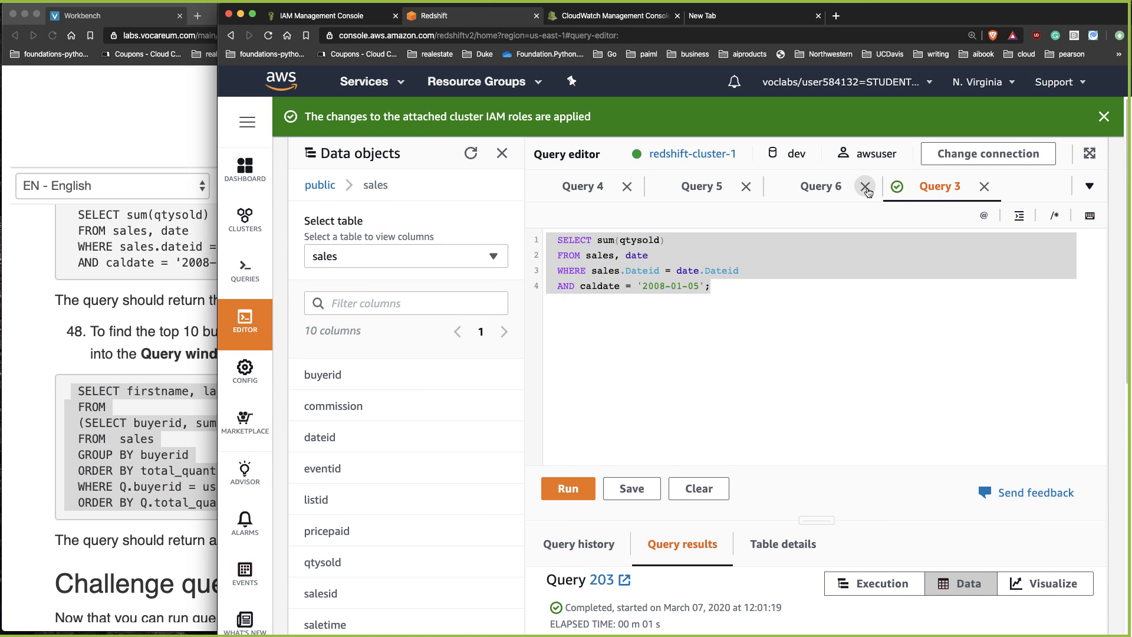
left_click(865, 186)
left_click(979, 249)
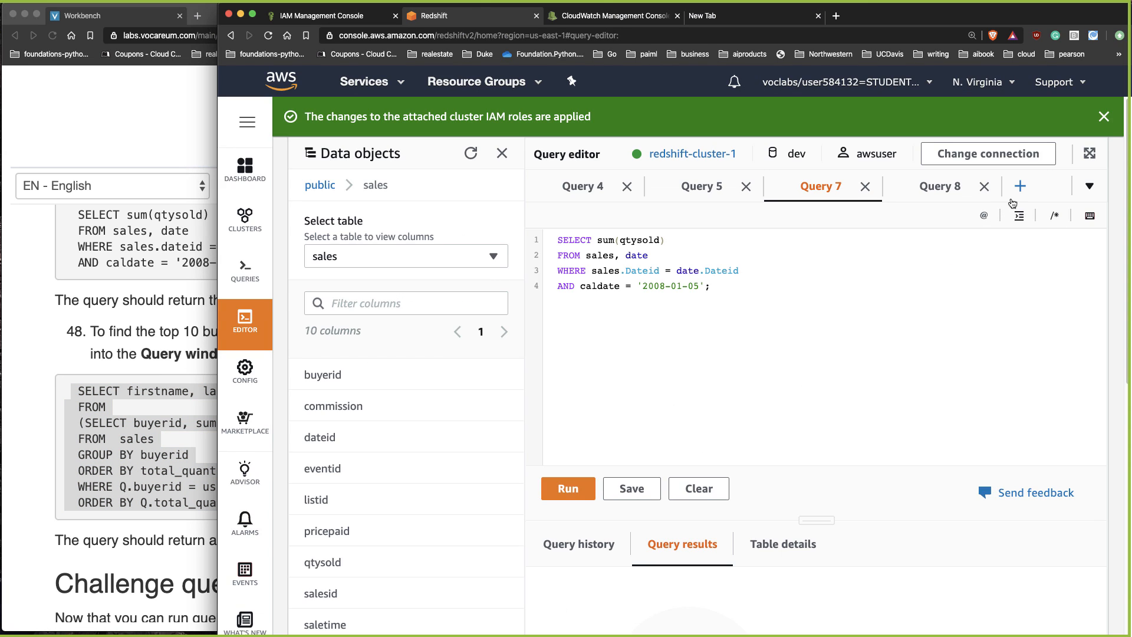
left_click(1012, 201)
type("SELECT firstname, lastname, total_quantity  FROM  (SELECT buyerid, sum(qtysold) total_quantity  FROM  sales  GROUP BY buyerid  ORDER BY total_quantity DESC LIMIT 10) Q, users  WHERE Q.Buyerid = userid  ORDER BY Q.Total_quantity DESC;")
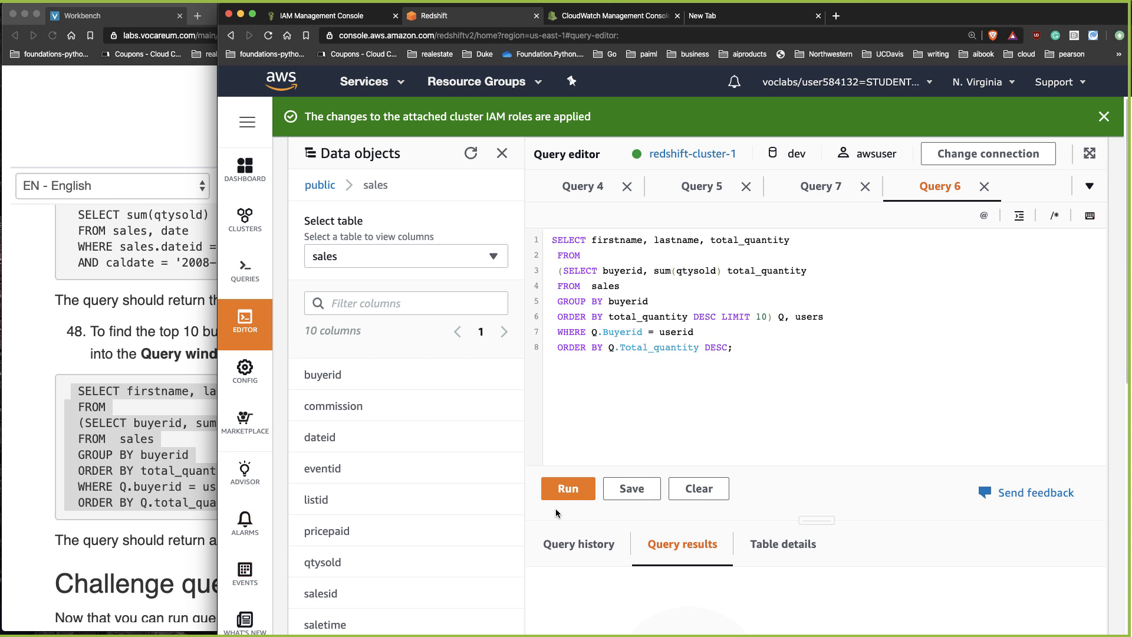
Run the top 10 buyers query and review the total_quantity value of each returned buyer
left_click(563, 489)
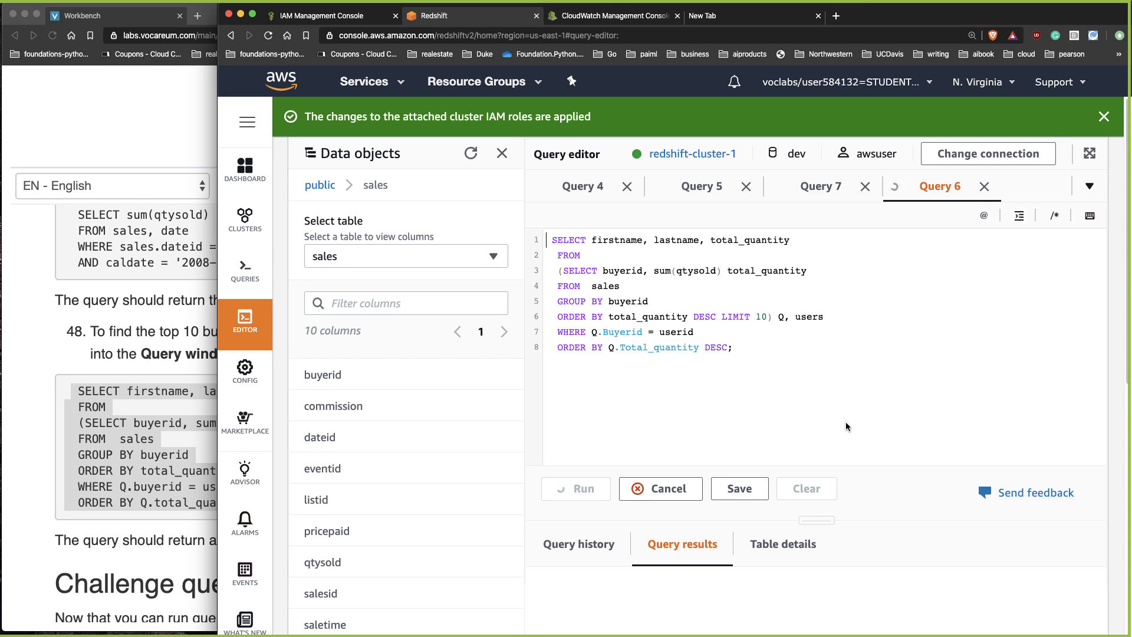
scroll(855, 433, "down", 3)
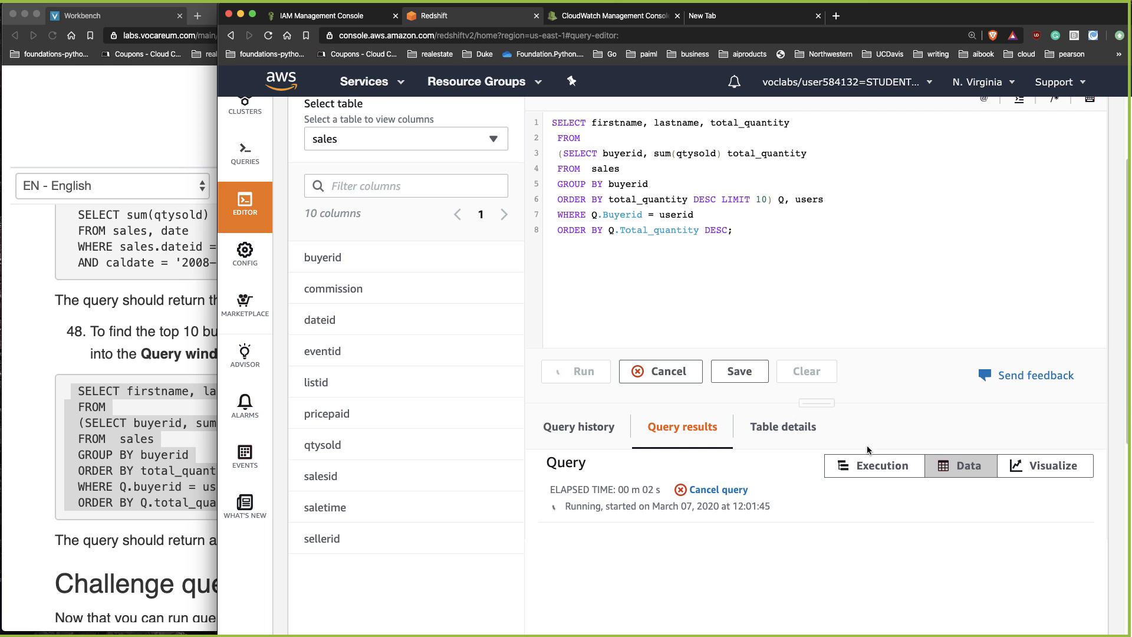
scroll(1085, 399, "down", 1)
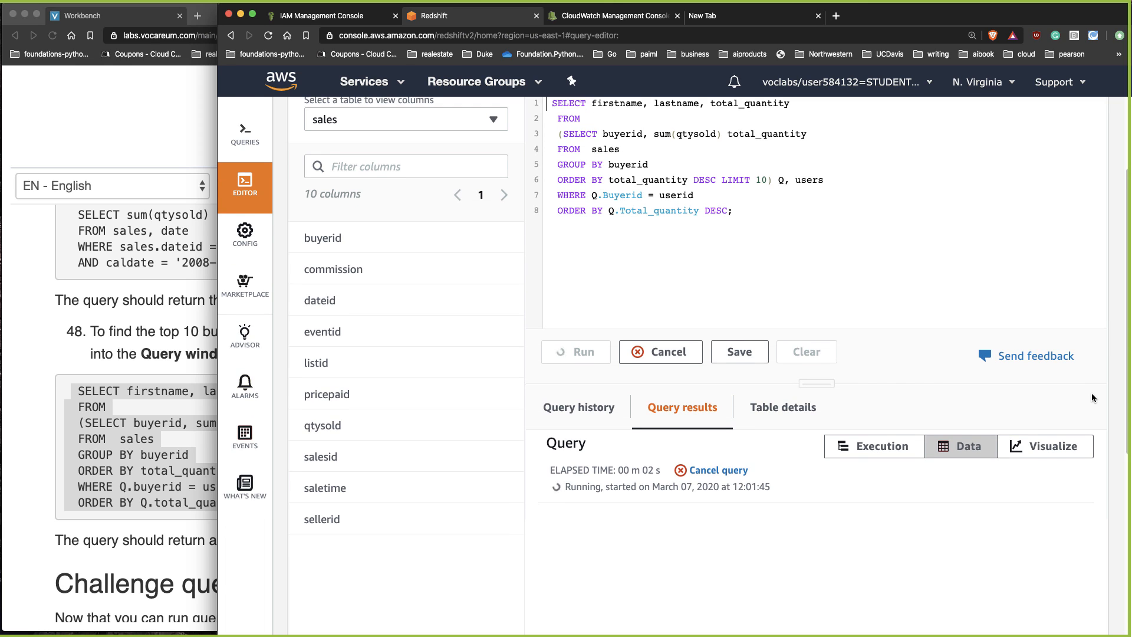
scroll(1093, 389, "up", 4)
scroll(1081, 427, "down", 13)
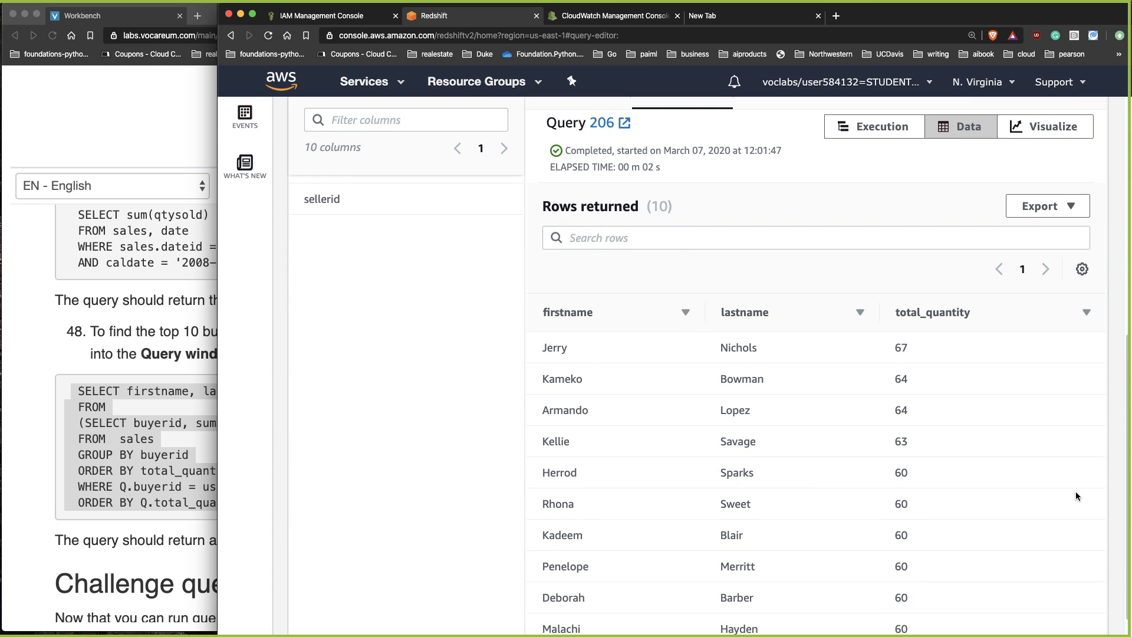
scroll(1071, 486, "down", 2)
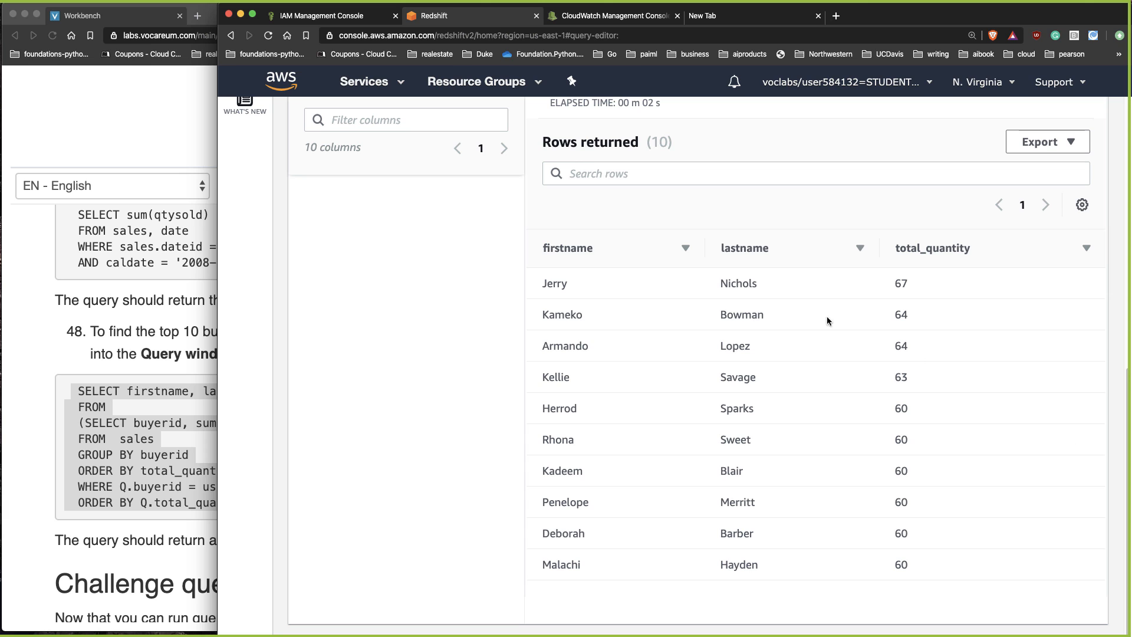
left_click_drag(898, 287, 962, 533)
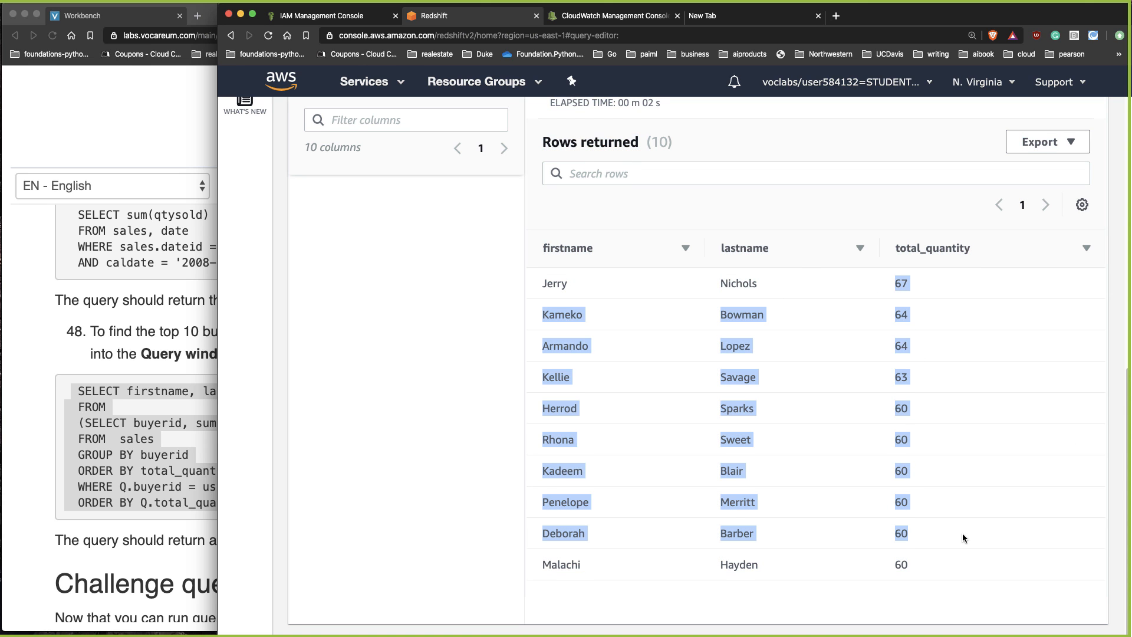
Switch to the Workbench lab instructions and check the query's expected result and the challenge questions that follow
left_click(113, 534)
scroll(113, 534, "down", 3)
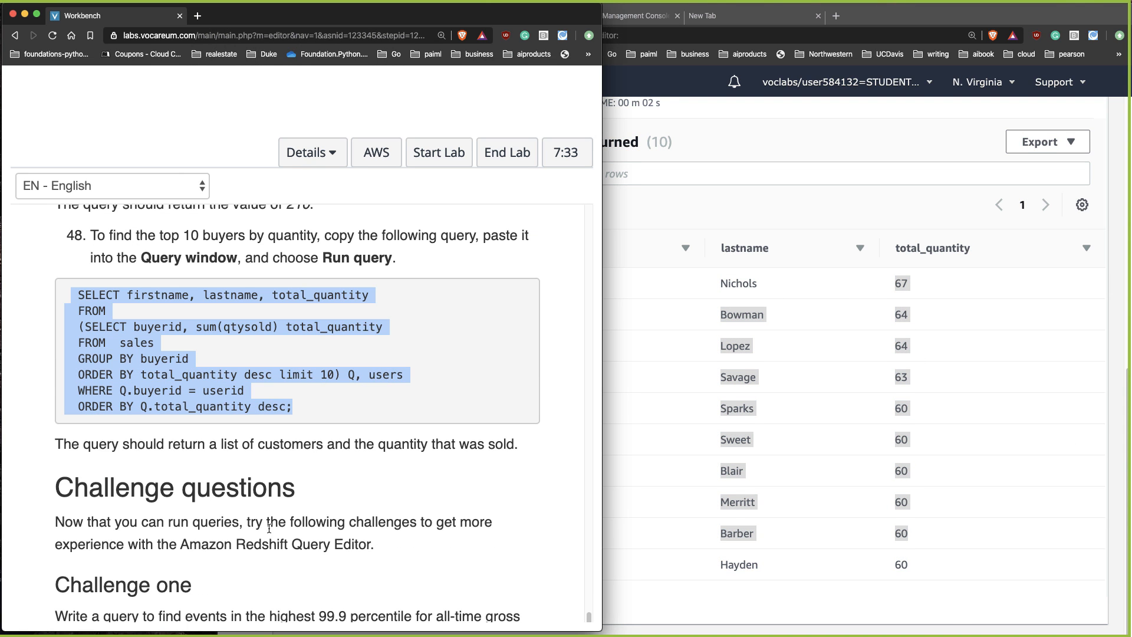
scroll(330, 539, "down", 3)
scroll(417, 516, "up", 1)
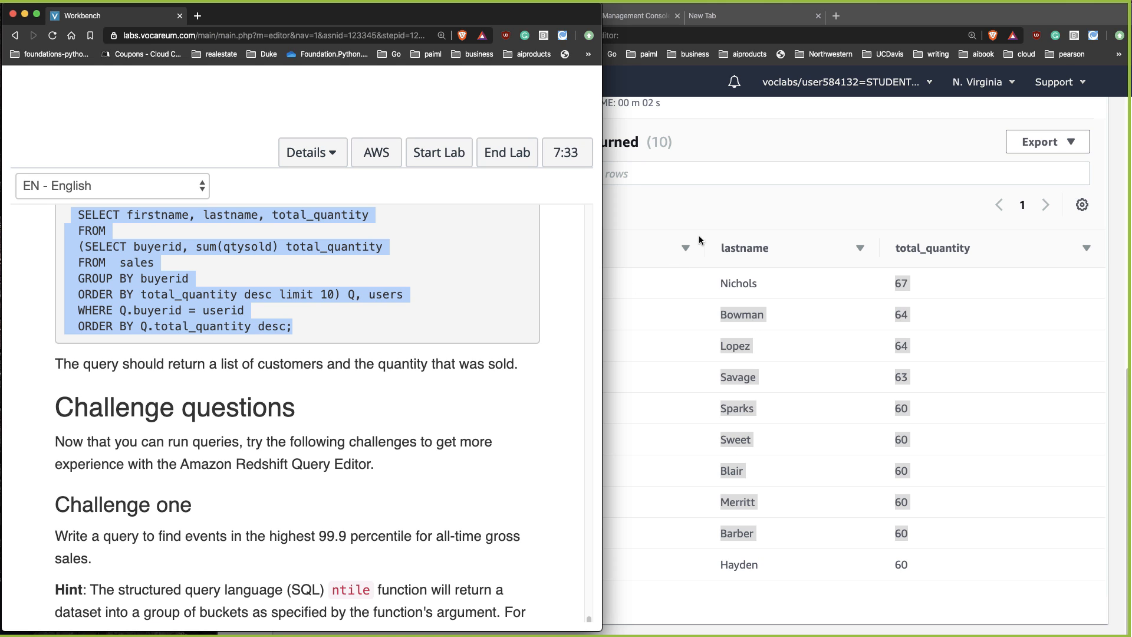
Open the Redshift dashboard and view the cluster's database connections, disk space used and CPU utilization graphs
left_click(916, 217)
scroll(826, 284, "up", 10)
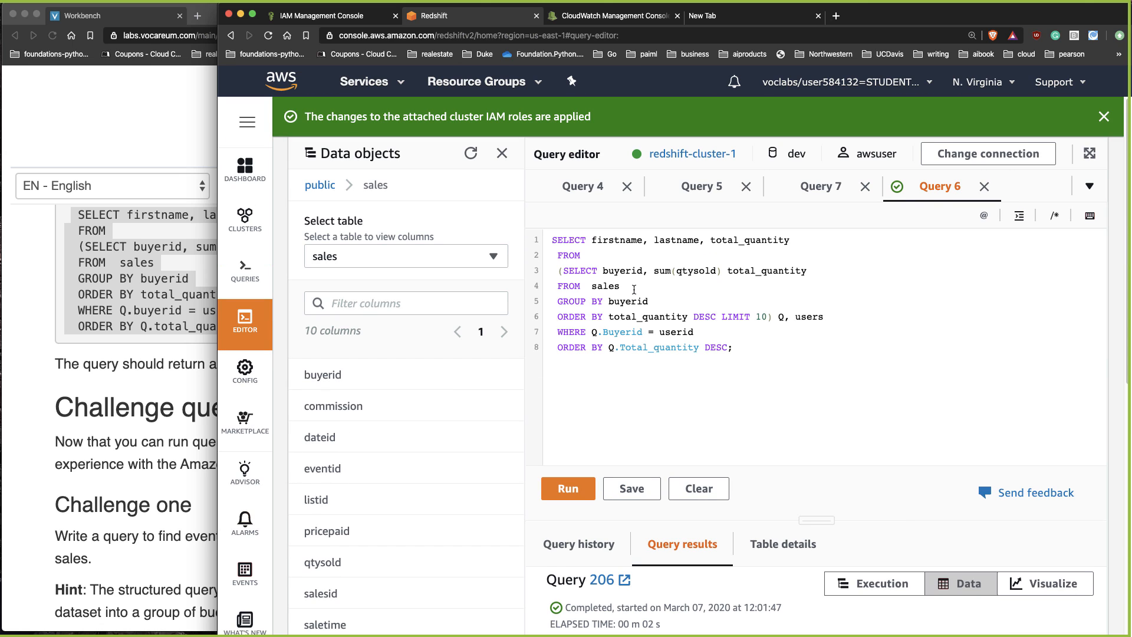
left_click(248, 171)
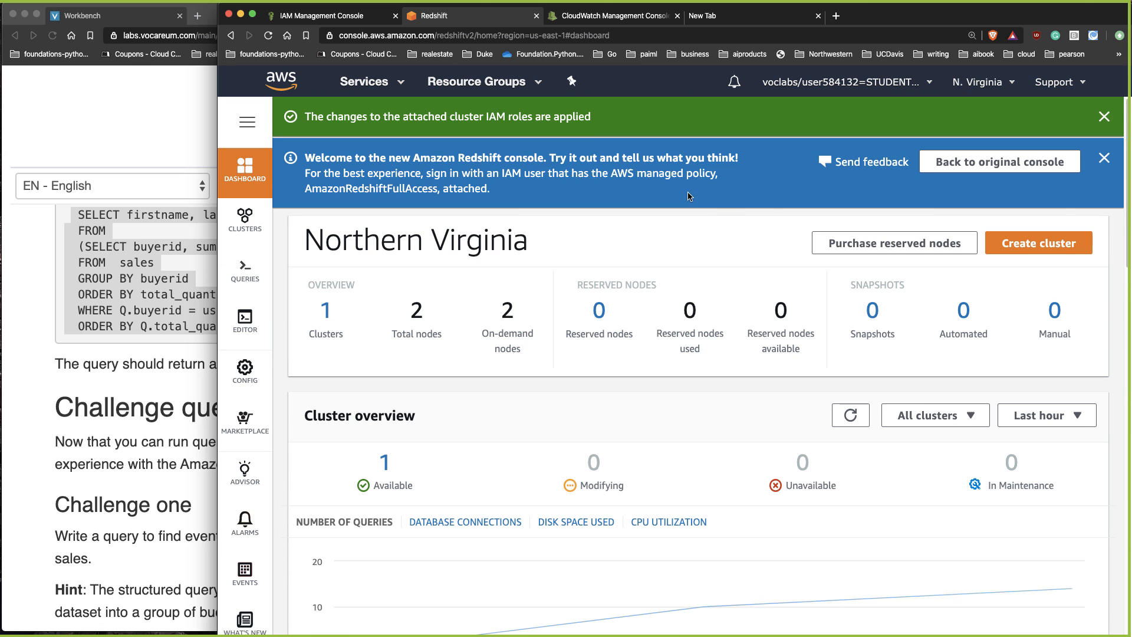
scroll(974, 319, "down", 5)
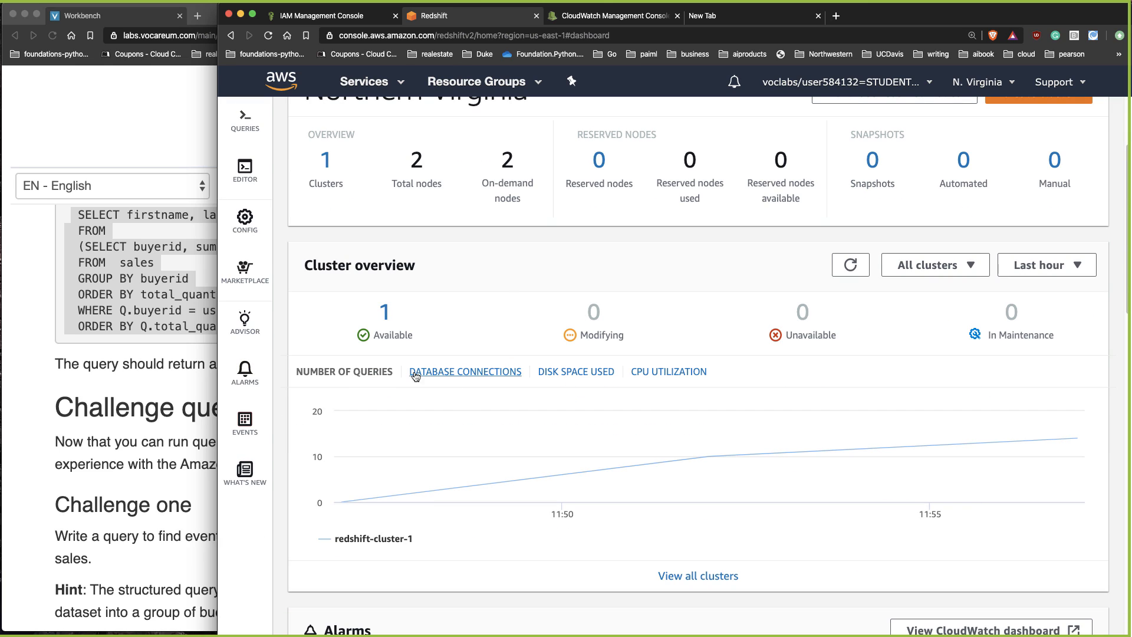
left_click(458, 373)
left_click(589, 378)
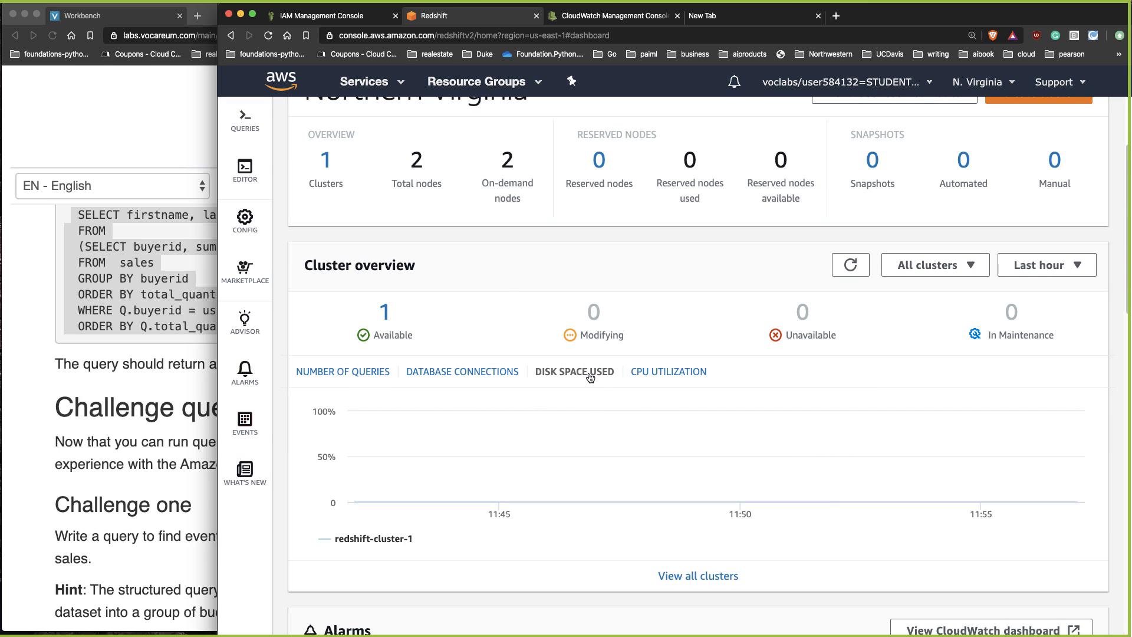
left_click(675, 372)
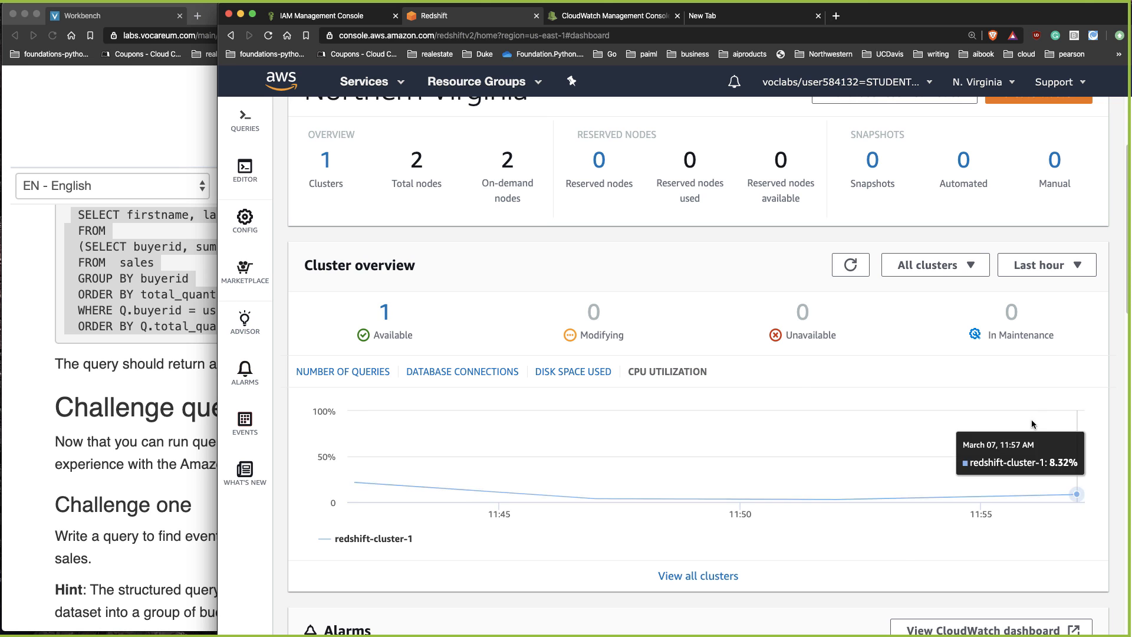
Look through the dashboard's alarms, query overview and events sections
scroll(911, 551, "down", 5)
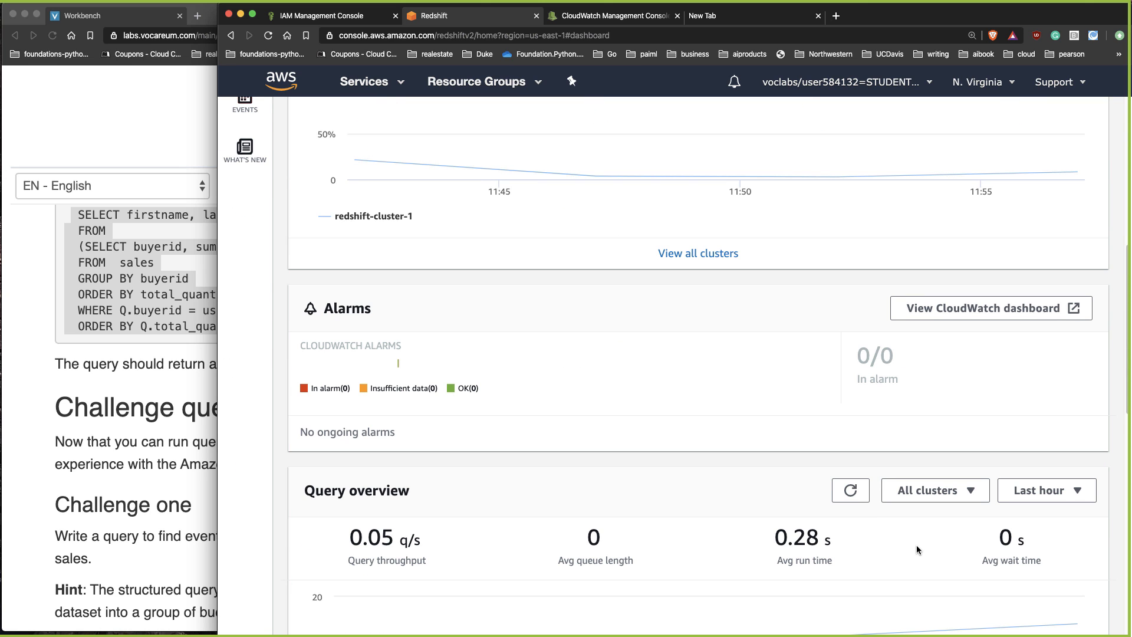
scroll(917, 545, "down", 6)
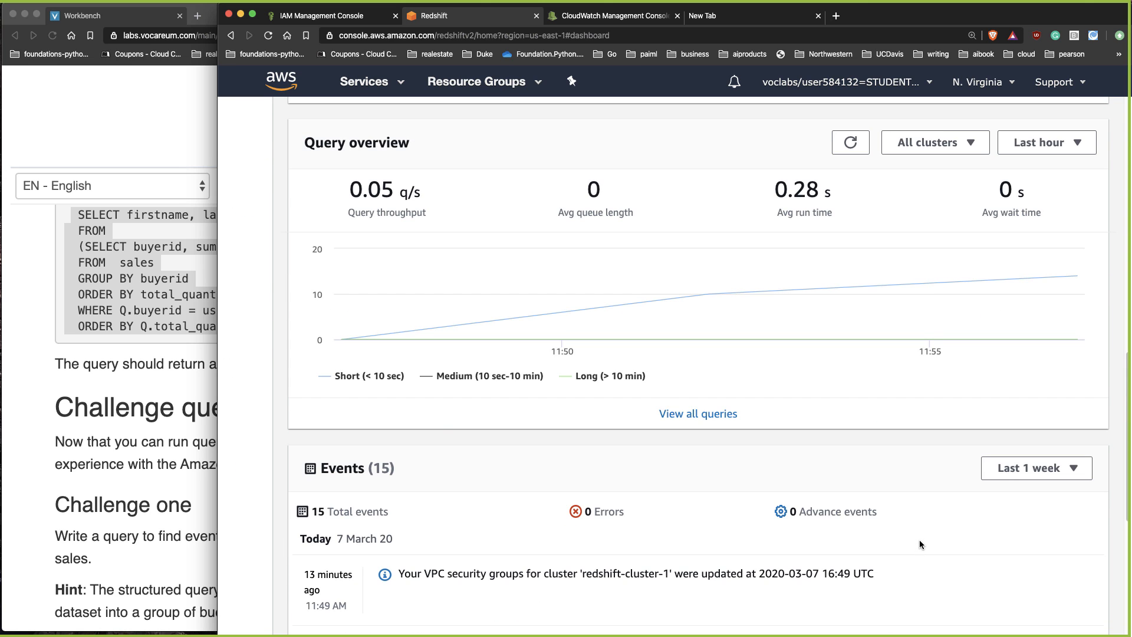
scroll(919, 538, "up", 10)
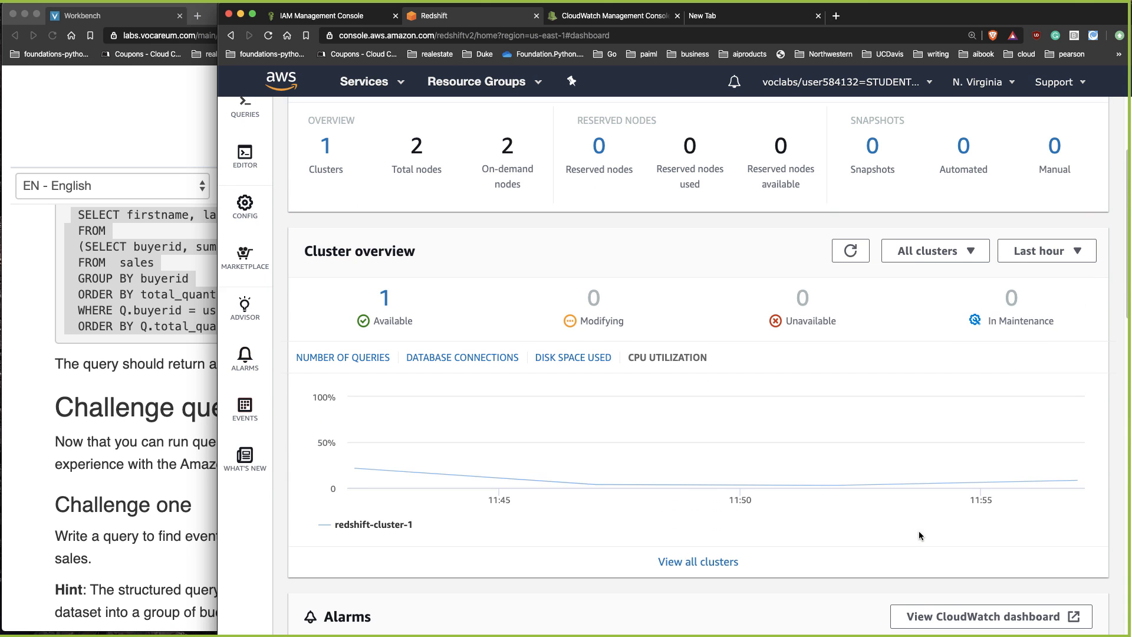
Show the number of queries graph in the cluster overview and inspect its latest data point
scroll(918, 533, "up", 3)
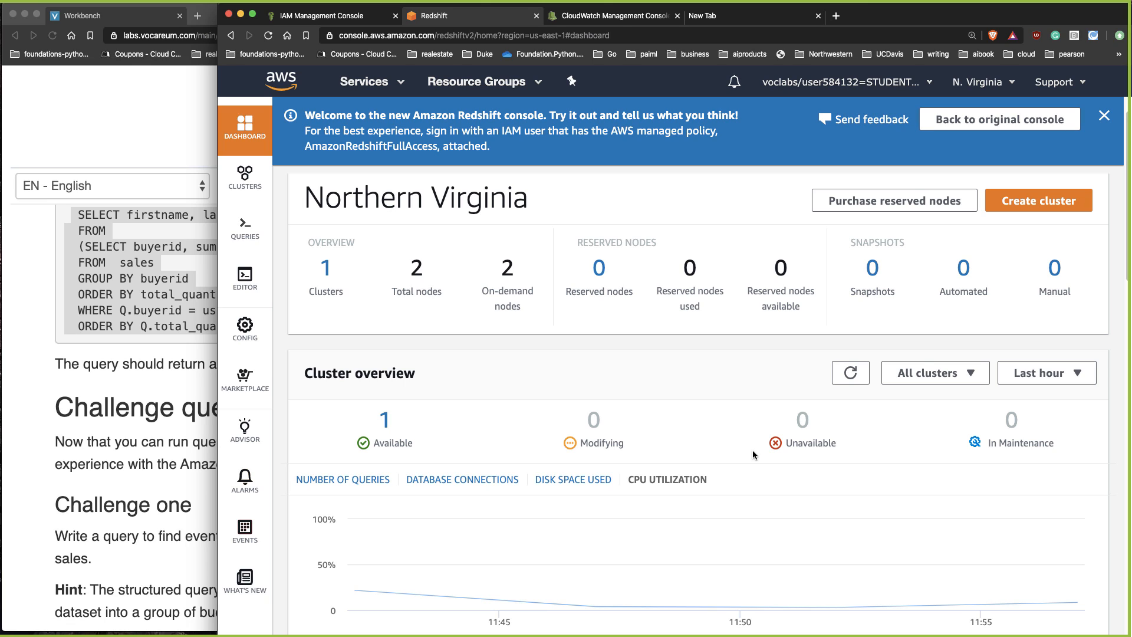
scroll(574, 436, "down", 3)
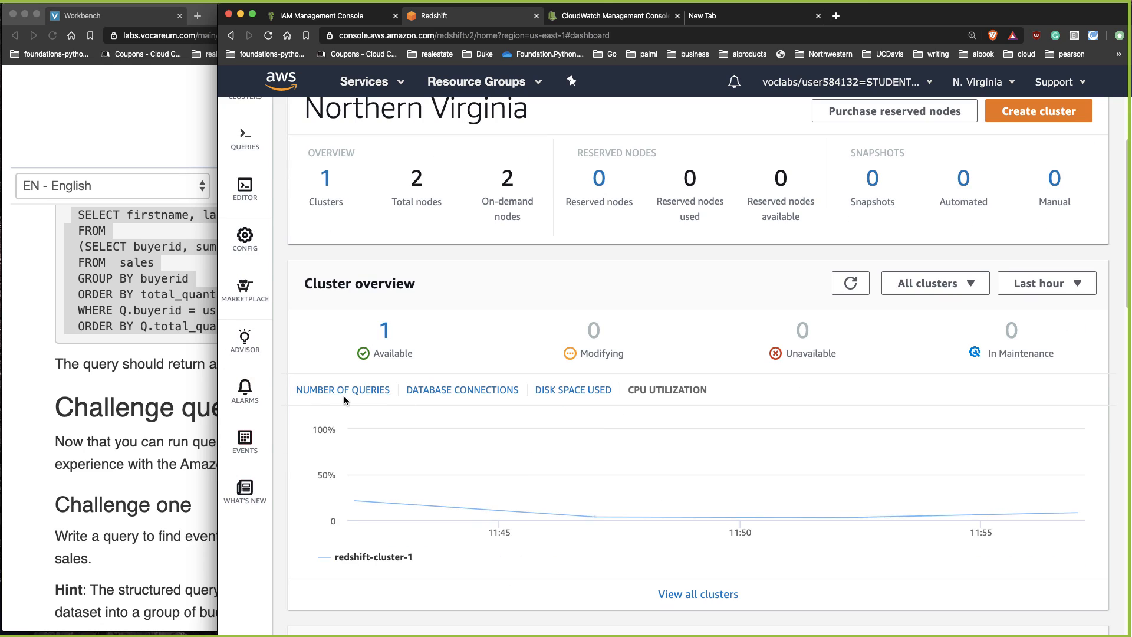
left_click(345, 394)
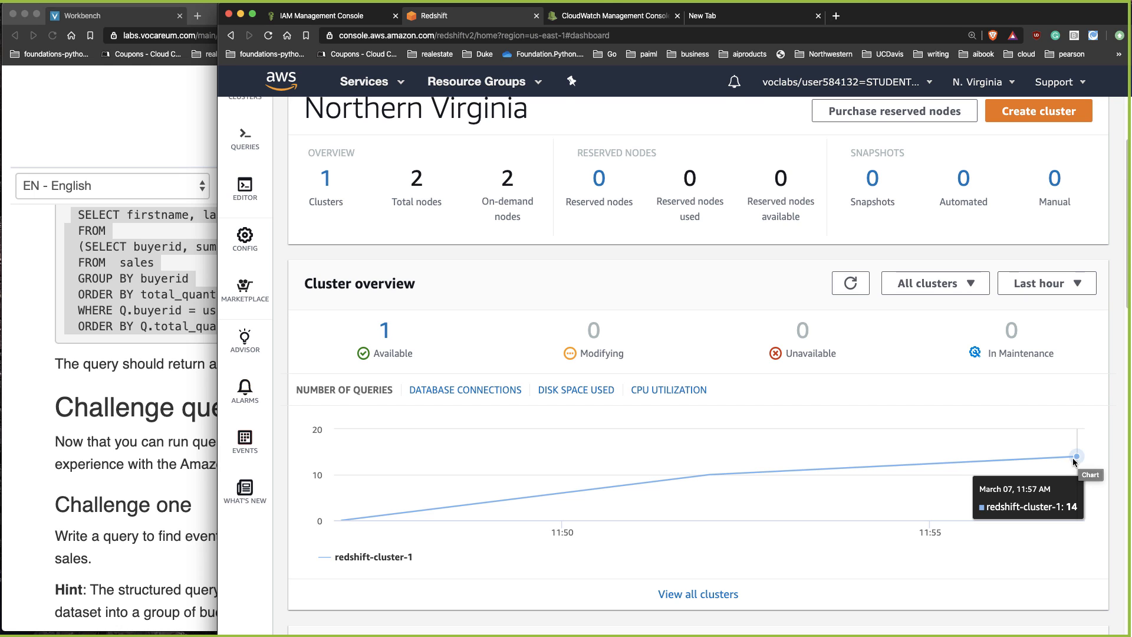
scroll(649, 297, "up", 3)
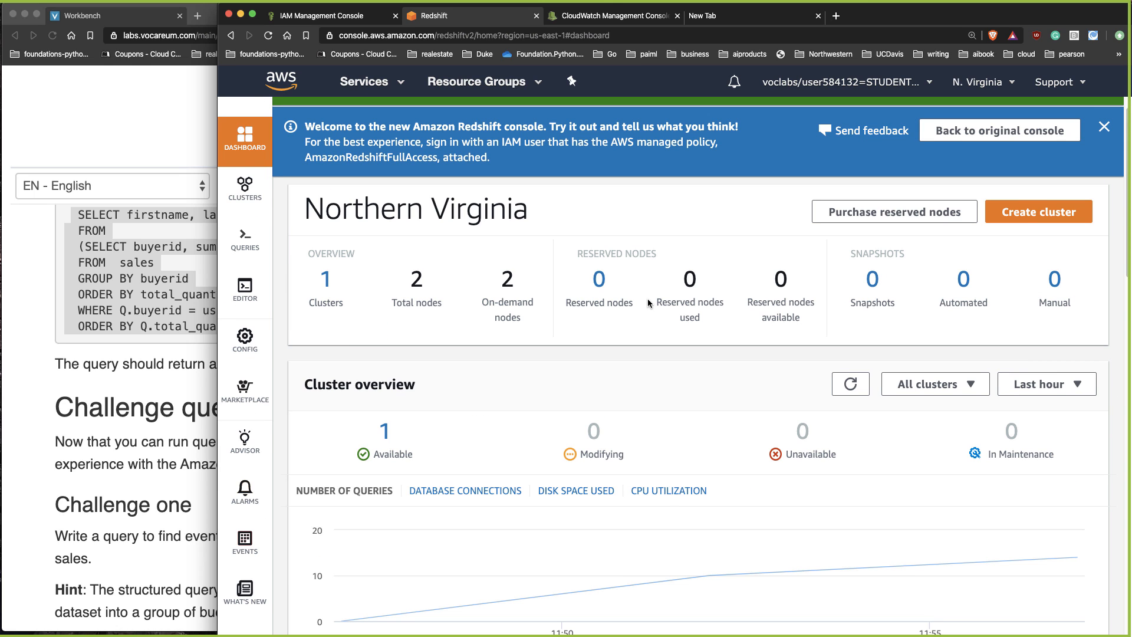
Read challenge one and challenge two in the Workbench lab instructions, and return to the Redshift dashboard
left_click(207, 439)
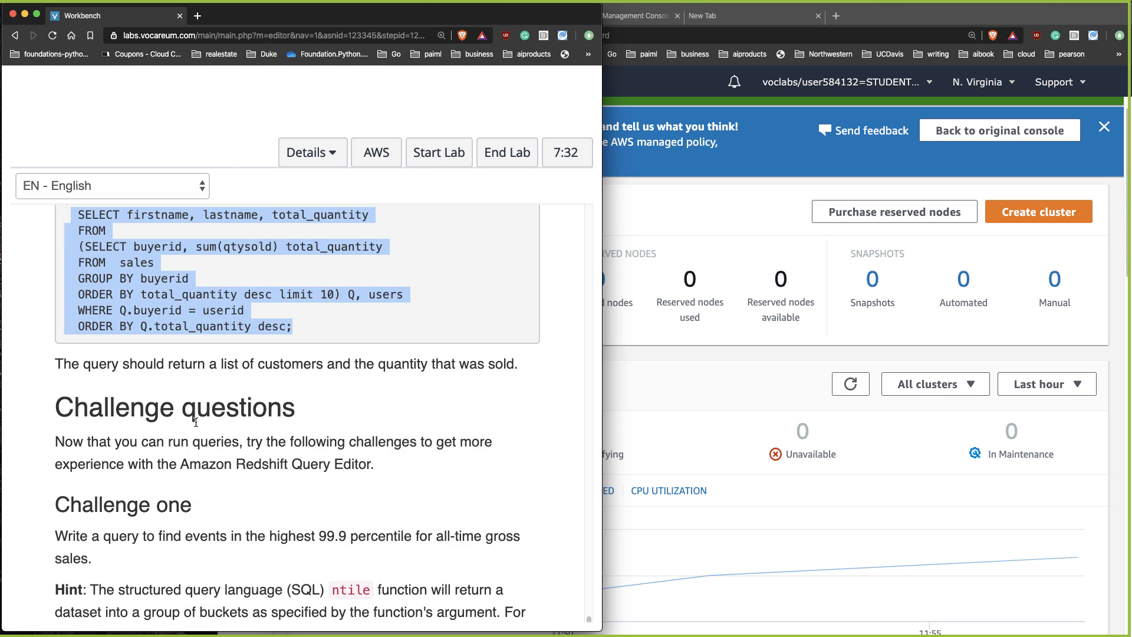
scroll(264, 450, "down", 3)
scroll(265, 450, "down", 1)
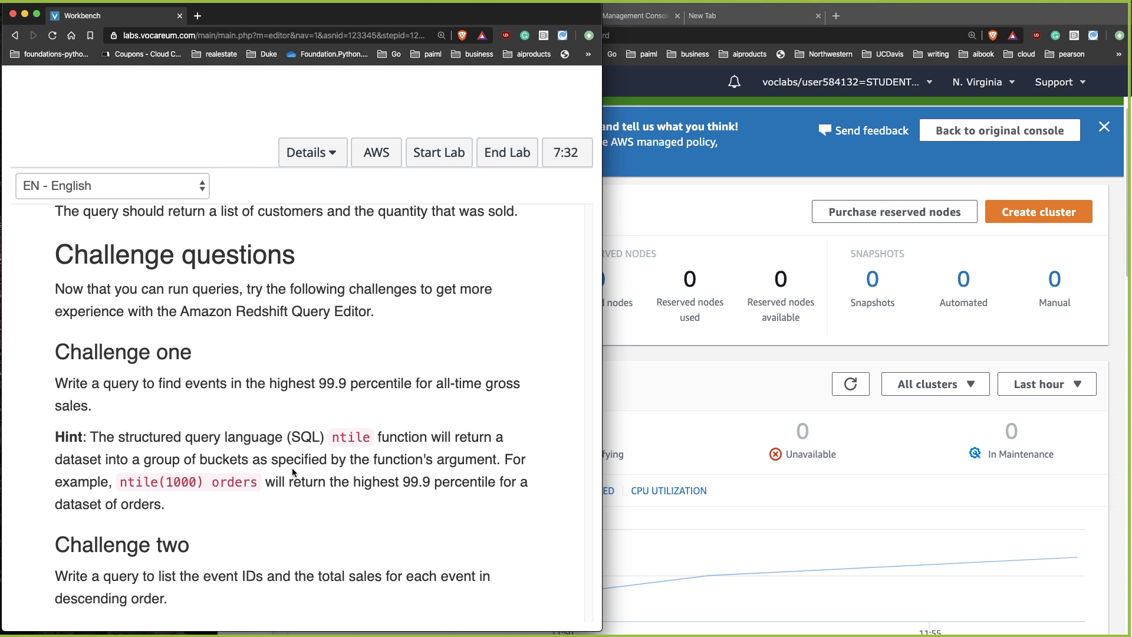
left_click_drag(57, 249, 291, 499)
scroll(413, 492, "down", 4)
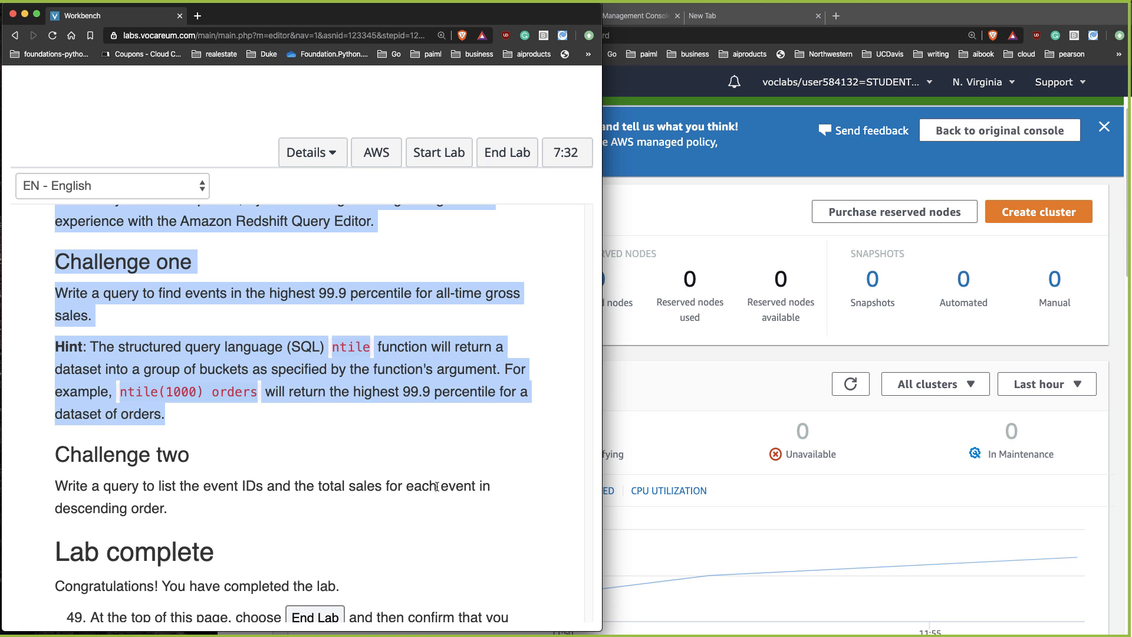
scroll(540, 501, "up", 4)
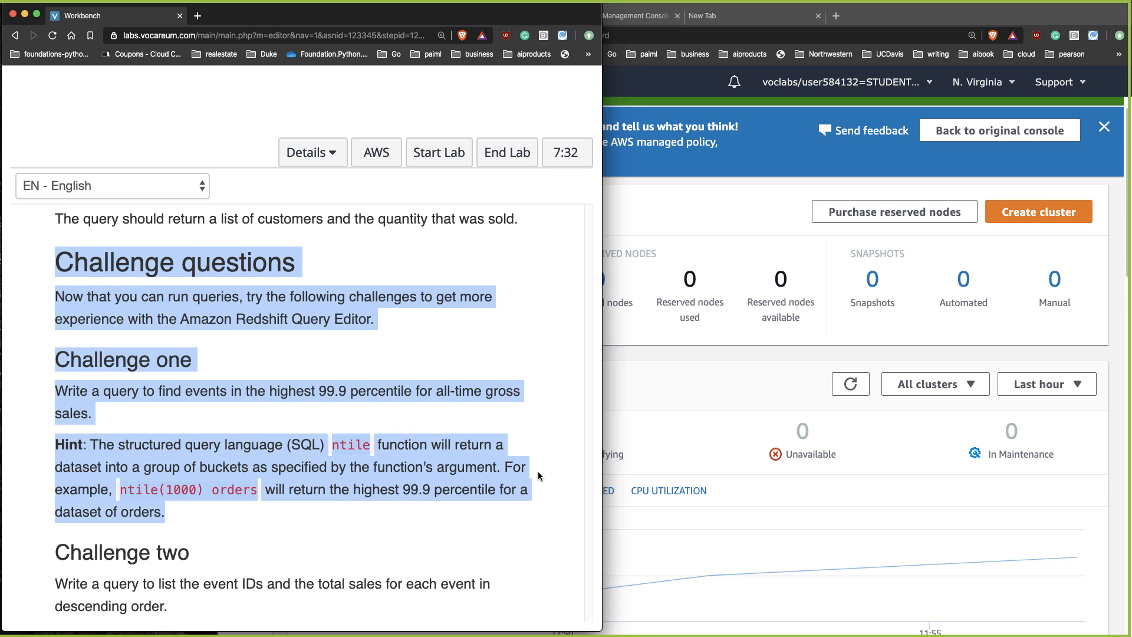
left_click(777, 185)
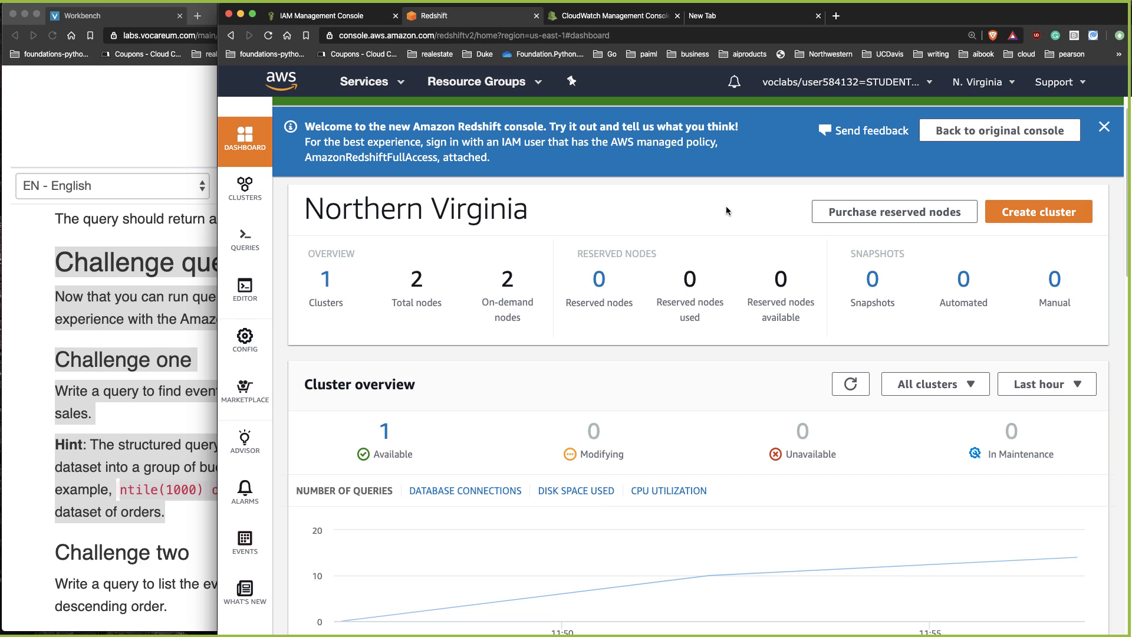